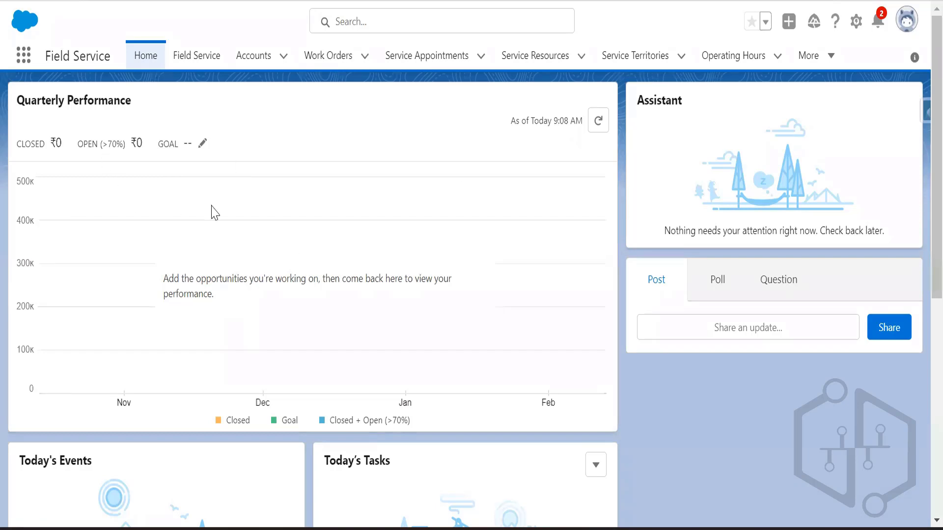
Step: Find "field service" among the available apps and open the Field Service Admin app
{"action": "left_click", "coordinate": [24, 63]}
{"action": "type", "text": "fi"}
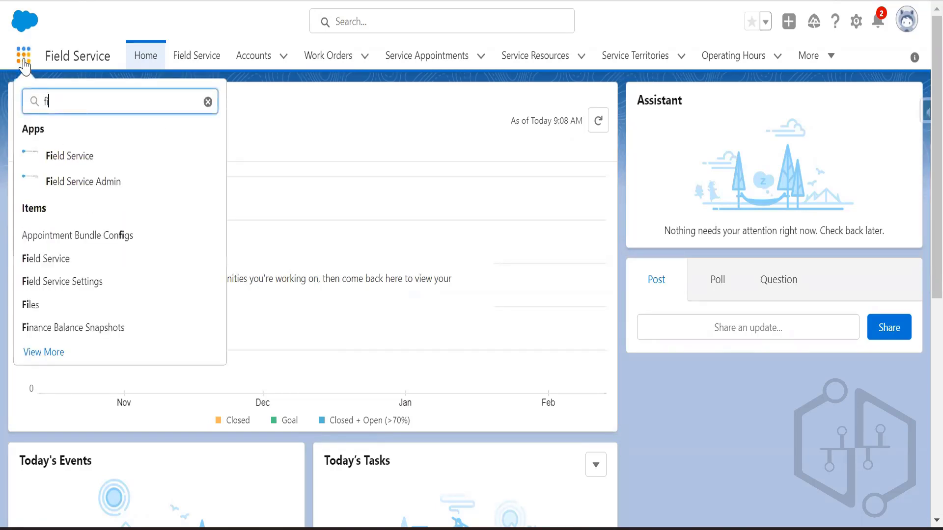
{"action": "type", "text": "eld ser"}
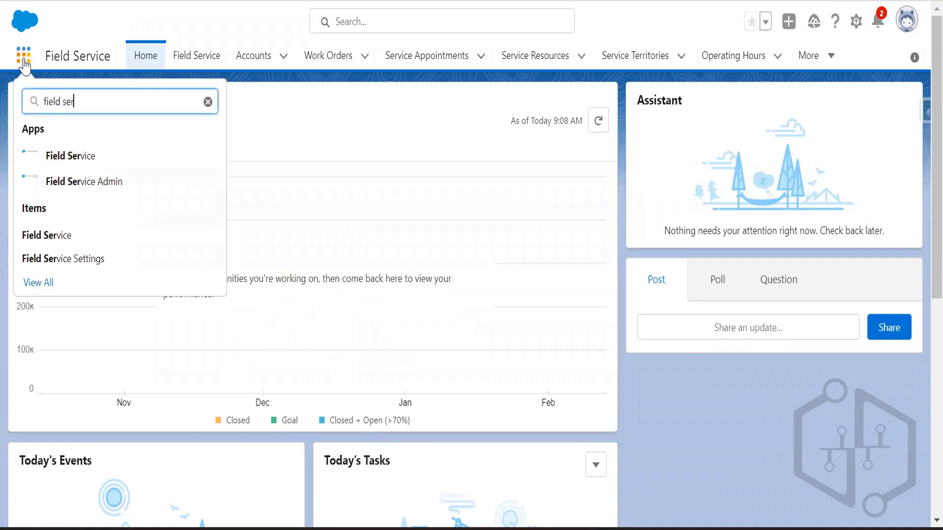
{"action": "type", "text": "vice"}
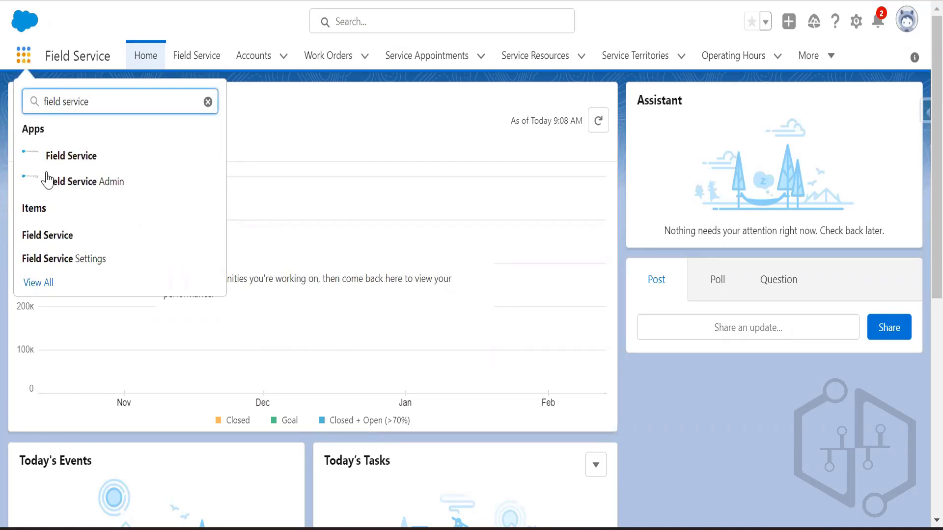
{"action": "left_click", "coordinate": [93, 188]}
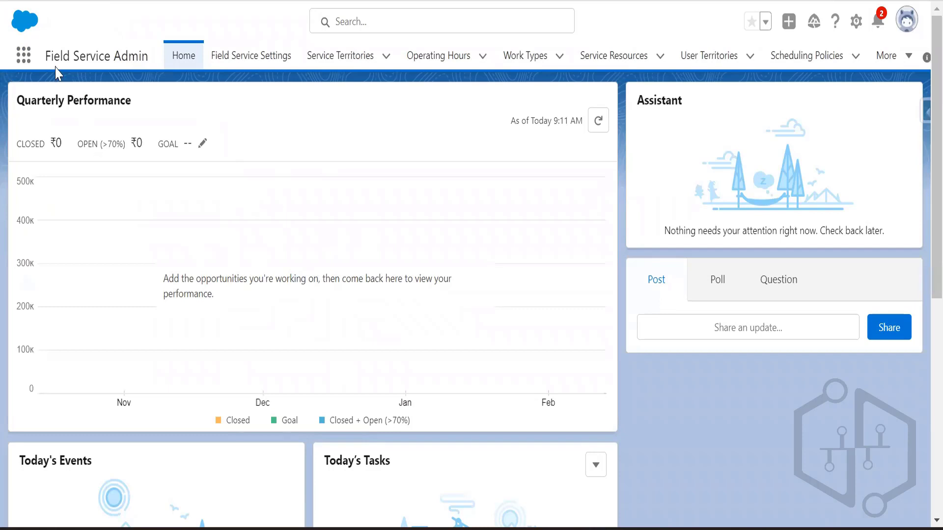
Step: Open the Activation page of the Optimization section in Field Service Settings
{"action": "left_click", "coordinate": [291, 67]}
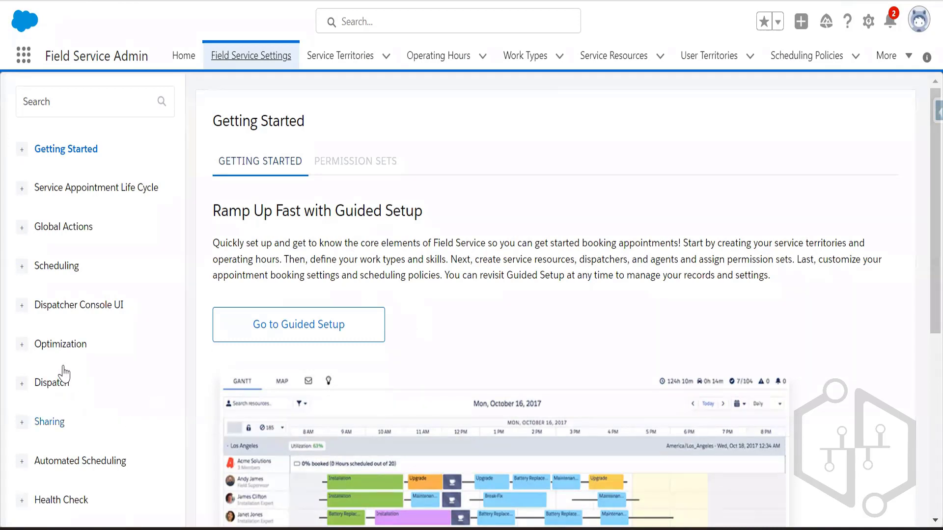
{"action": "left_click", "coordinate": [21, 345]}
{"action": "scroll", "coordinate": [180, 393], "scroll_direction": "down", "scroll_amount": 2}
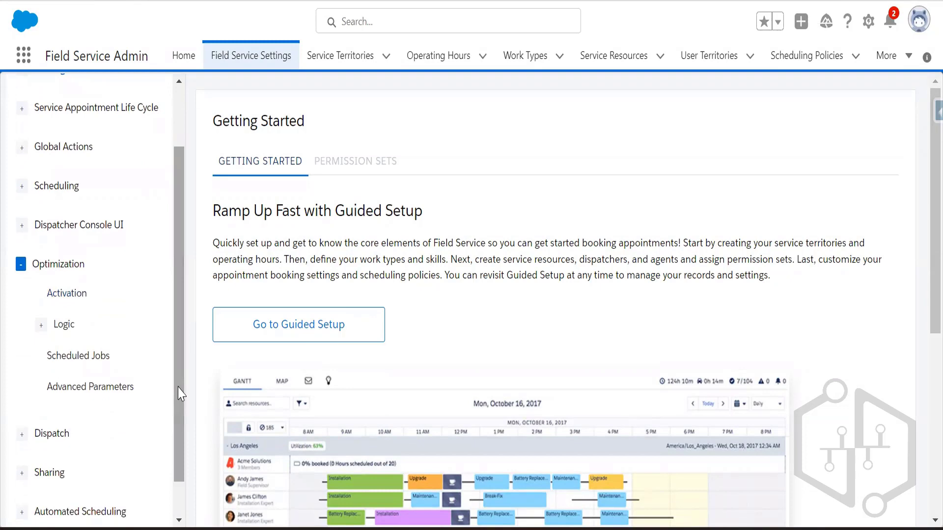
{"action": "left_click", "coordinate": [77, 300]}
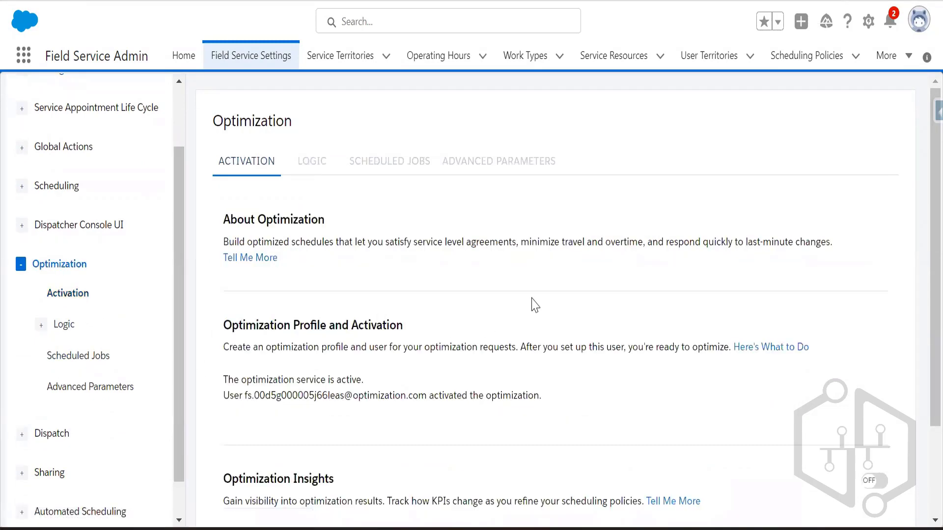
Step: Review the Optimization Profile and Activation section, including the service status and the user who activated optimization
{"action": "scroll", "coordinate": [921, 353], "scroll_direction": "down", "scroll_amount": 1}
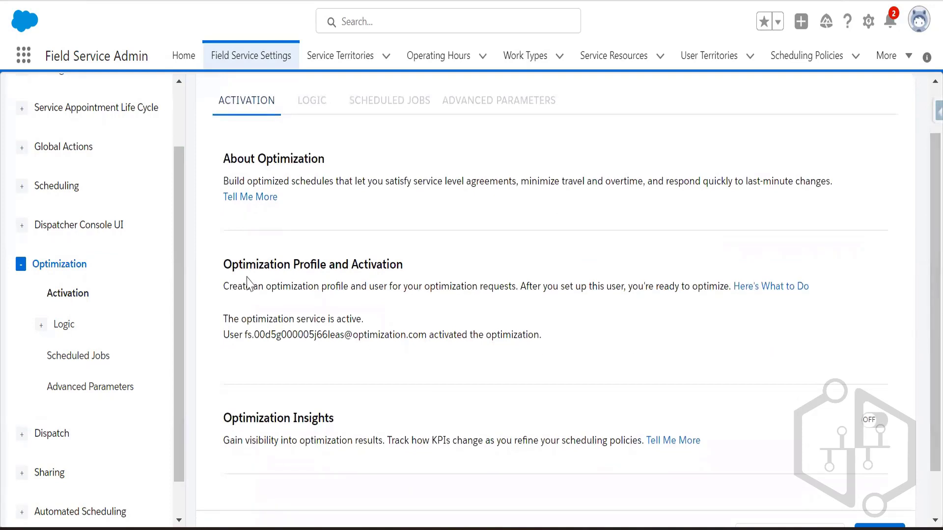
{"action": "left_click_drag", "start_coordinate": [219, 267], "coordinate": [410, 273]}
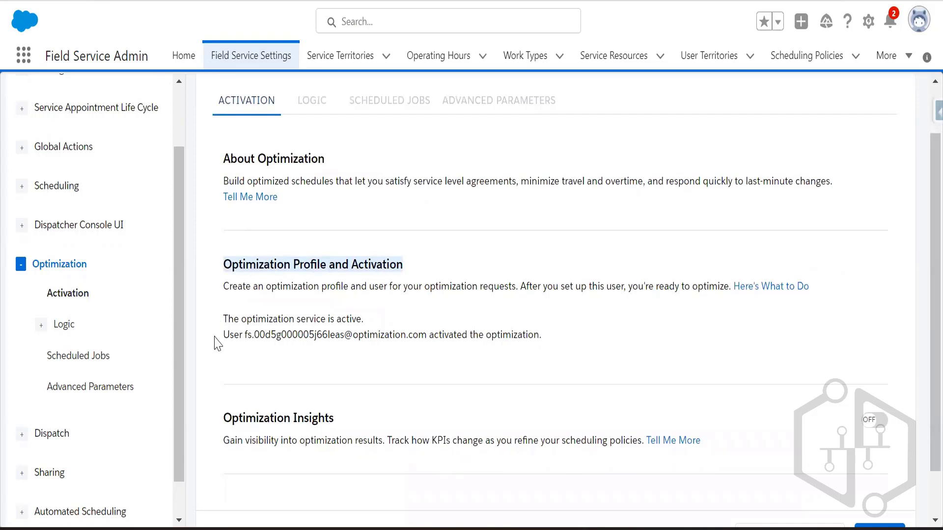
{"action": "left_click_drag", "start_coordinate": [216, 338], "coordinate": [544, 344]}
{"action": "left_click", "coordinate": [508, 246]}
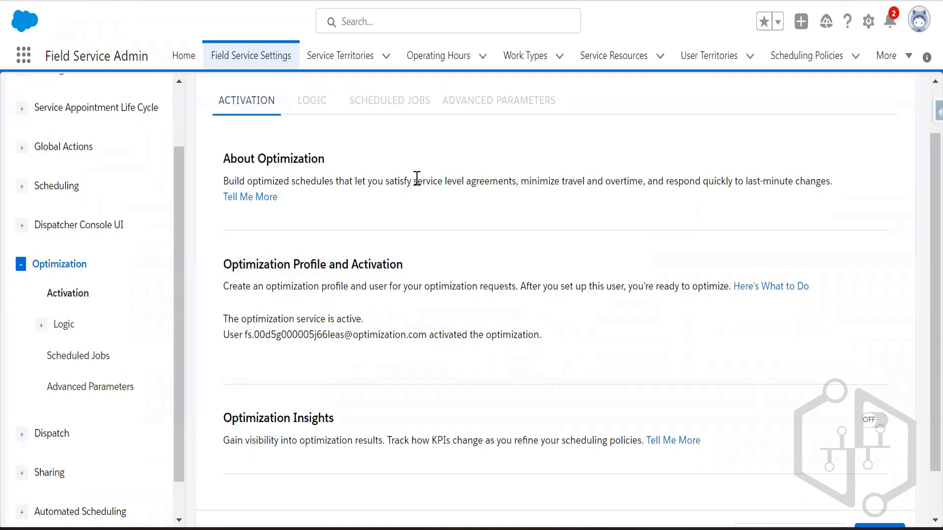
{"action": "left_click_drag", "start_coordinate": [221, 269], "coordinate": [400, 282]}
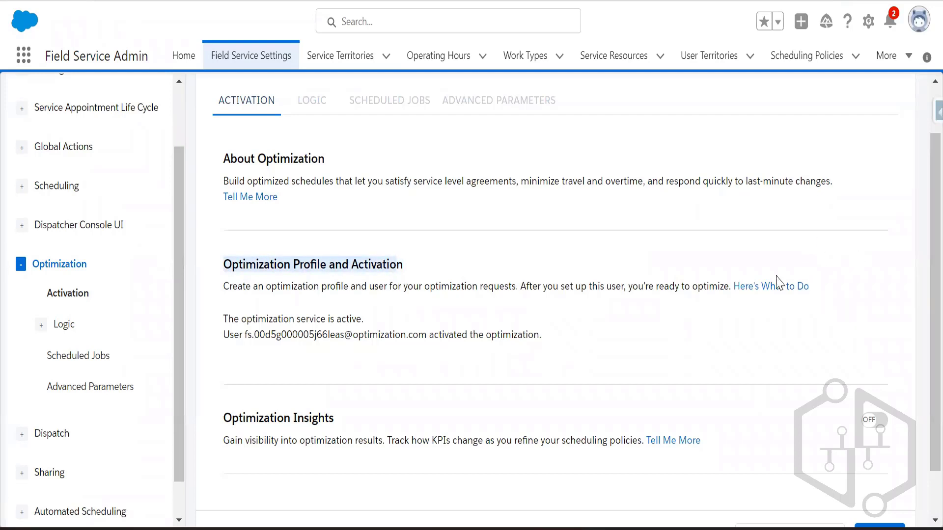
Step: Switch to Notepad++ and add the line "Create Optimization Profile" below the optimization setup list, separated by two blank lines
{"action": "left_click", "coordinate": [635, 510]}
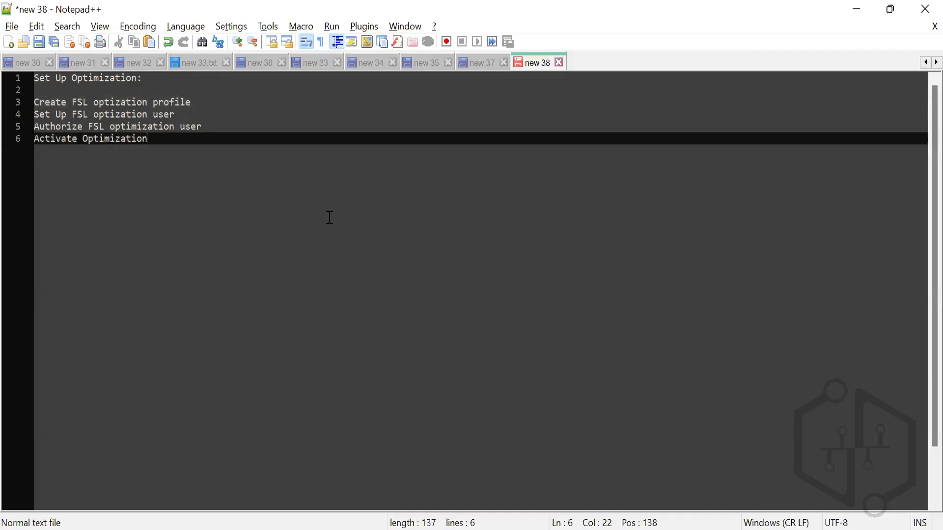
{"action": "key", "text": "Return"}
{"action": "key", "text": "Return"}
{"action": "key", "text": "Return"}
{"action": "type", "text": "cREA"}
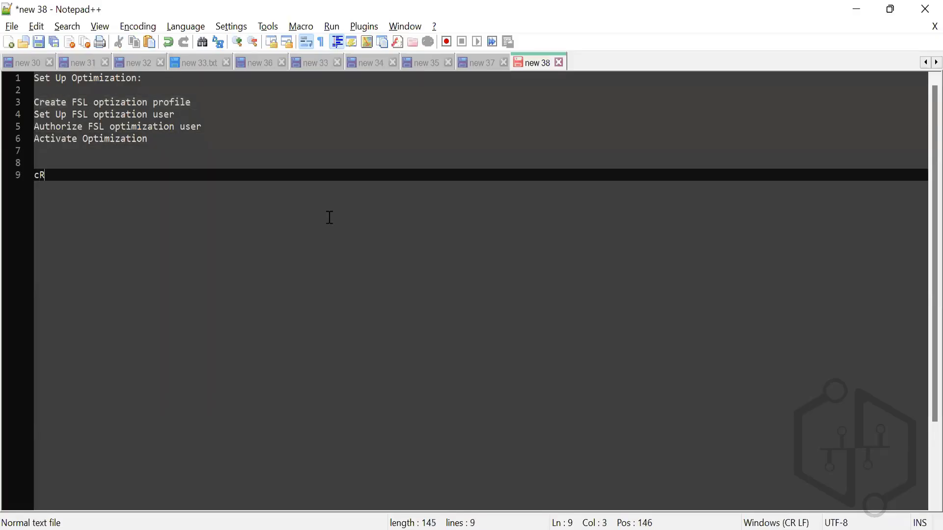
{"action": "key", "text": "BackSpace"}
{"action": "key", "text": "BackSpace"}
{"action": "key", "text": "BackSpace"}
{"action": "key", "text": "BackSpace"}
{"action": "type", "text": "Create Op"}
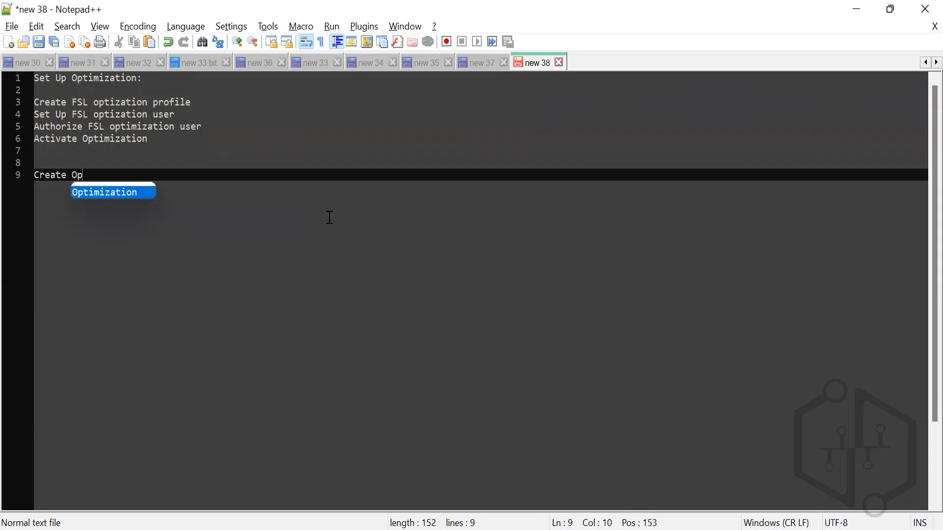
{"action": "type", "text": "timization Profi"}
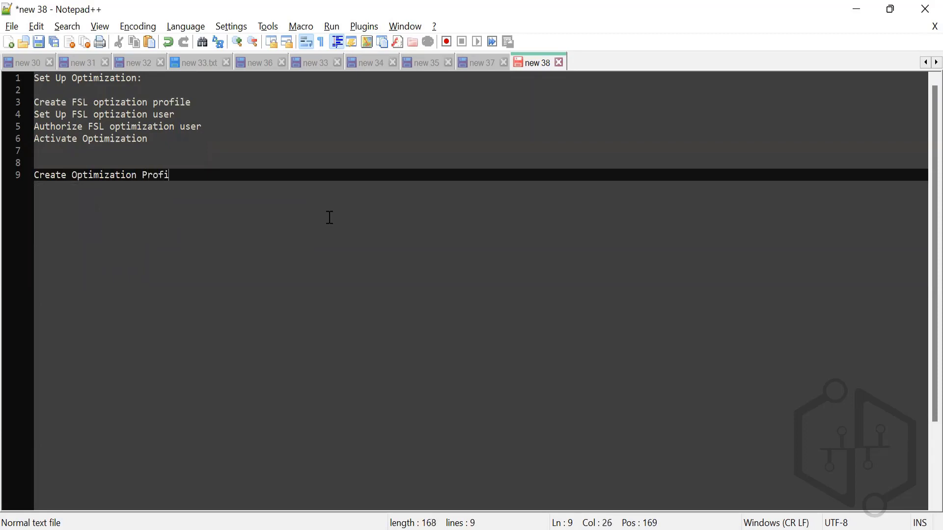
{"action": "type", "text": "le"}
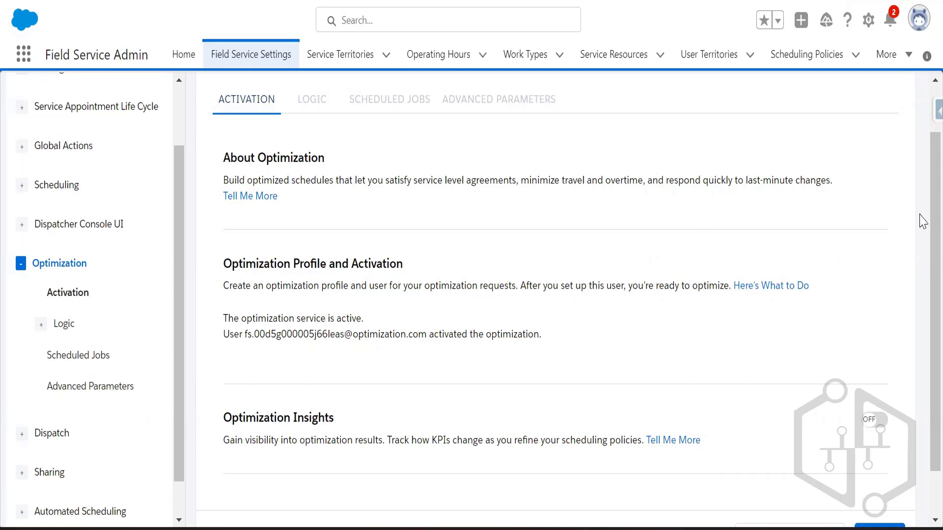
Step: Switch back to Salesforce and open the Users page in Setup, filtering the setup entries by "user"
{"action": "scroll", "coordinate": [923, 295], "scroll_direction": "down", "scroll_amount": 1}
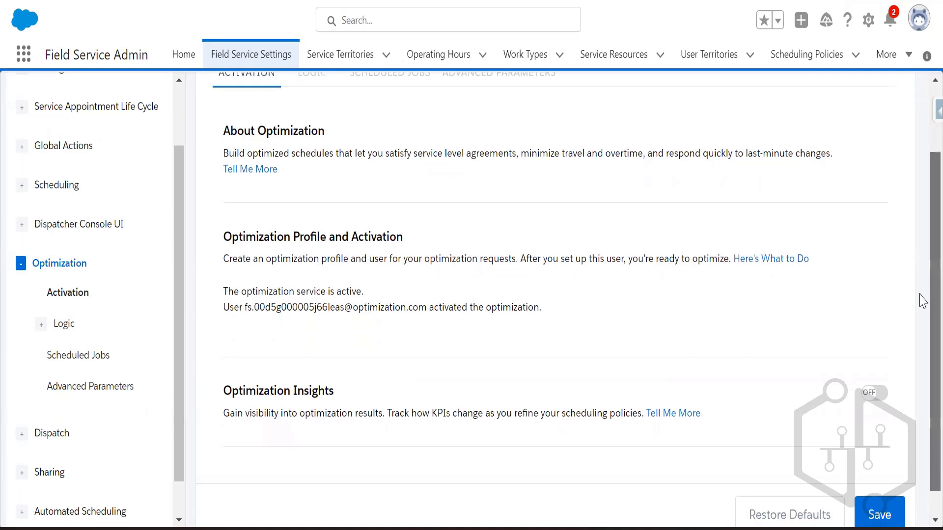
{"action": "scroll", "coordinate": [922, 300], "scroll_direction": "down", "scroll_amount": 1}
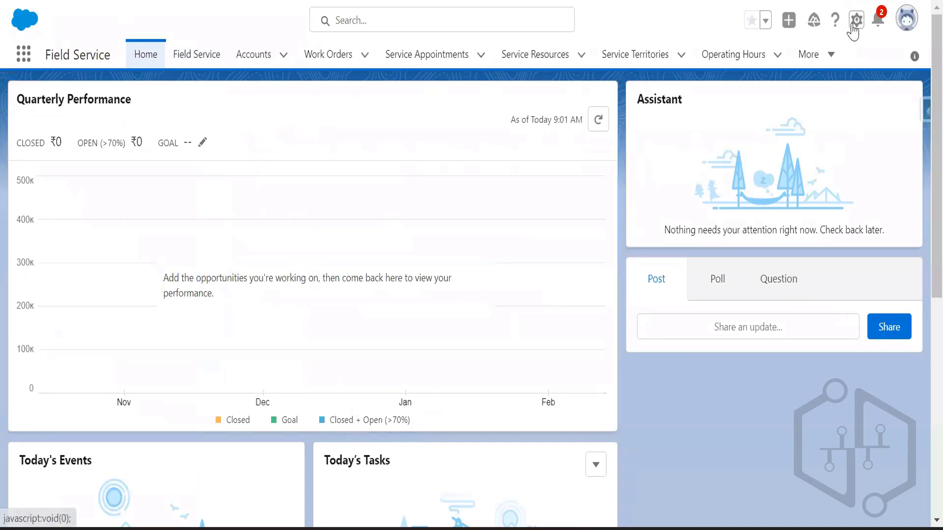
{"action": "left_click", "coordinate": [856, 22]}
{"action": "left_click", "coordinate": [815, 79]}
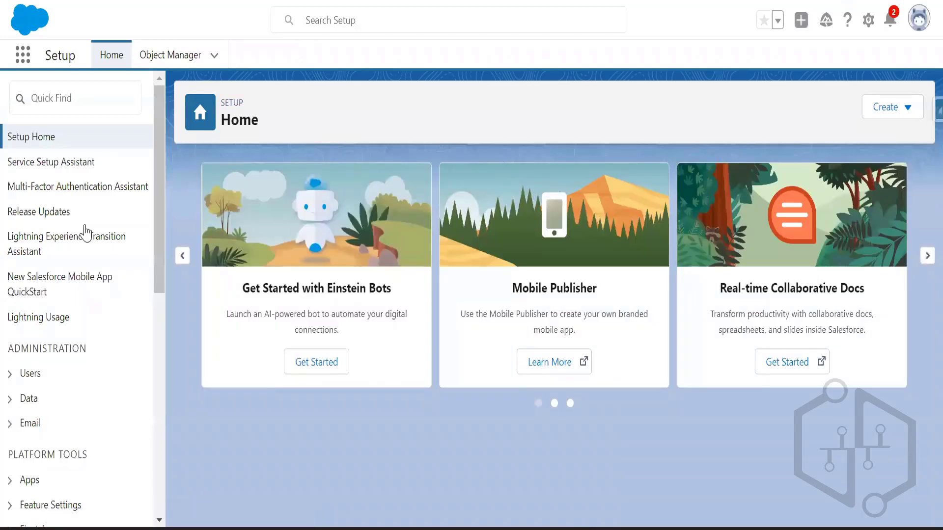
{"action": "left_click", "coordinate": [52, 103]}
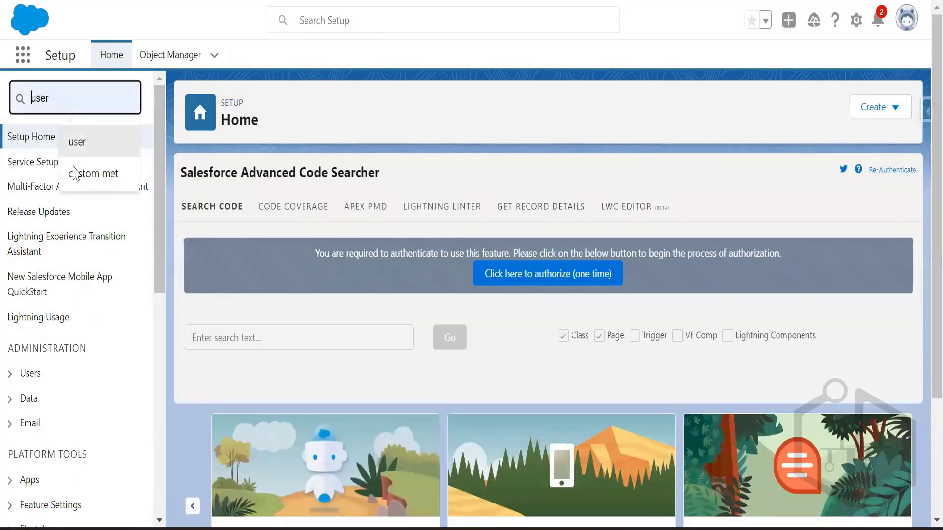
{"action": "left_click", "coordinate": [73, 150]}
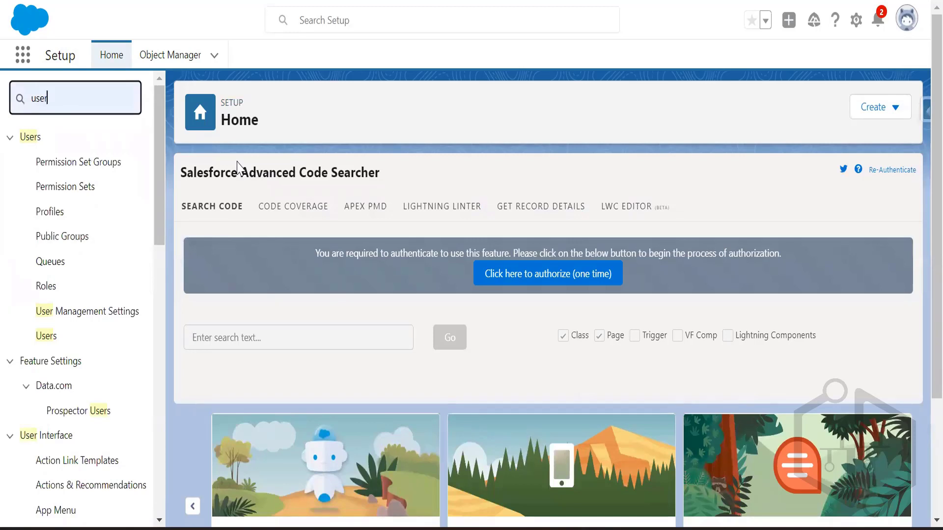
{"action": "left_click", "coordinate": [46, 335]}
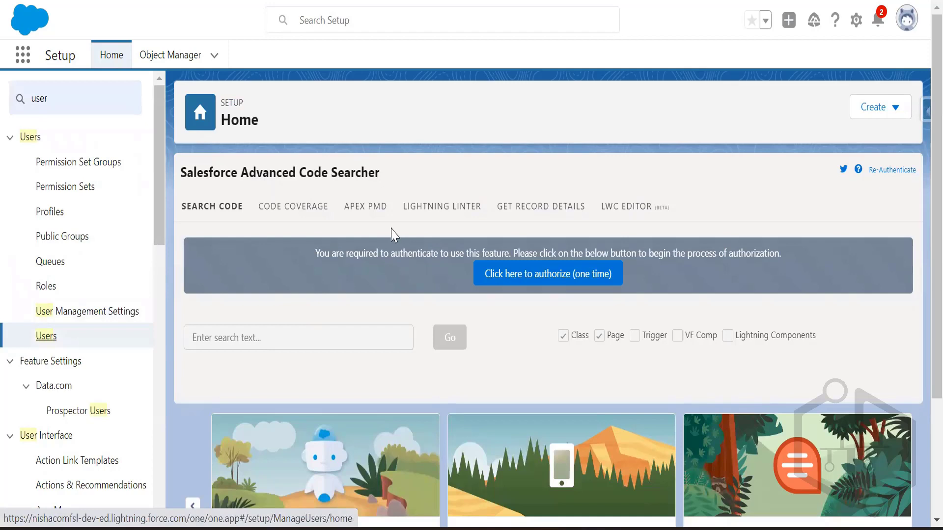
{"action": "left_click", "coordinate": [49, 337]}
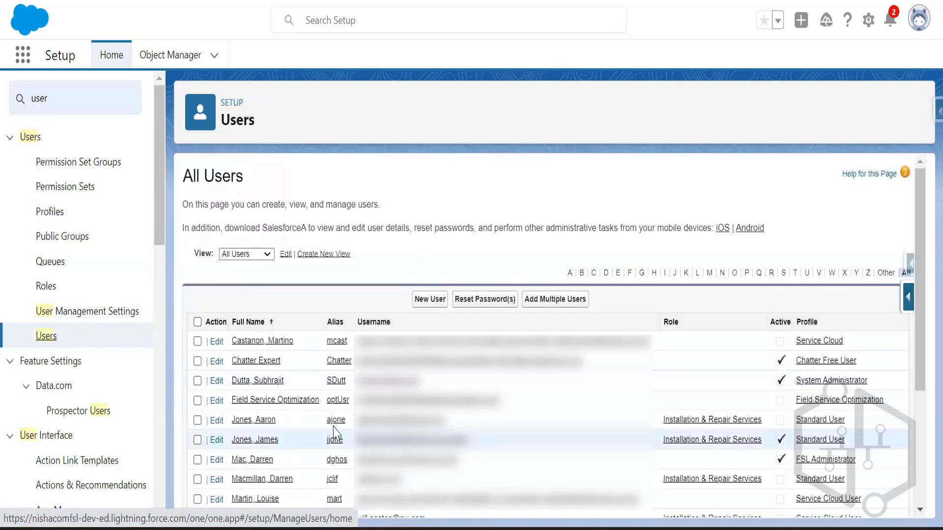
Step: Open the Field Service Optimization user's record and inspect its name and username
{"action": "scroll", "coordinate": [334, 428], "scroll_direction": "down", "scroll_amount": 2}
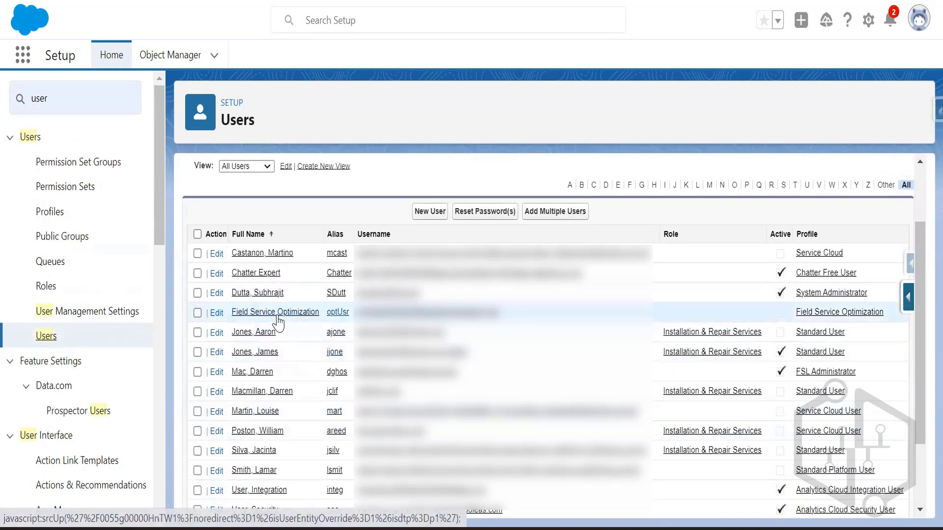
{"action": "left_click", "coordinate": [276, 315]}
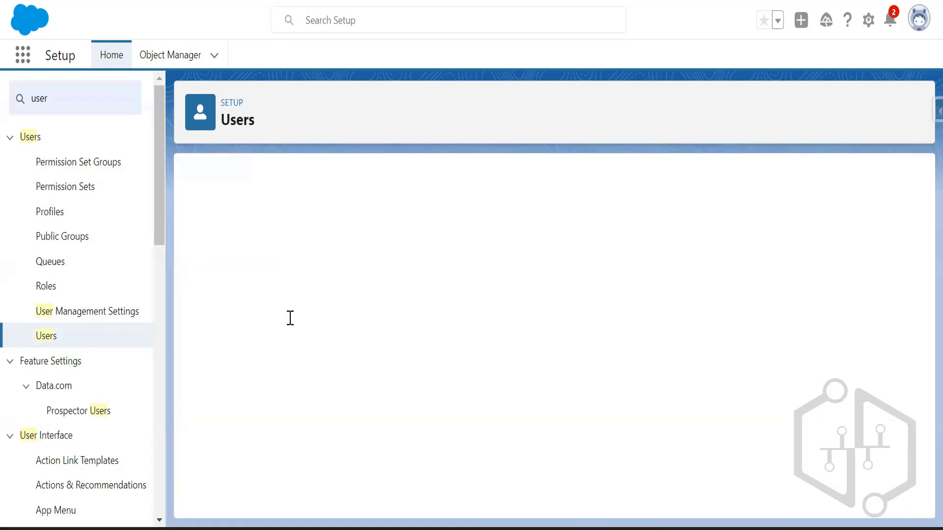
{"action": "left_click_drag", "start_coordinate": [403, 281], "coordinate": [316, 278]}
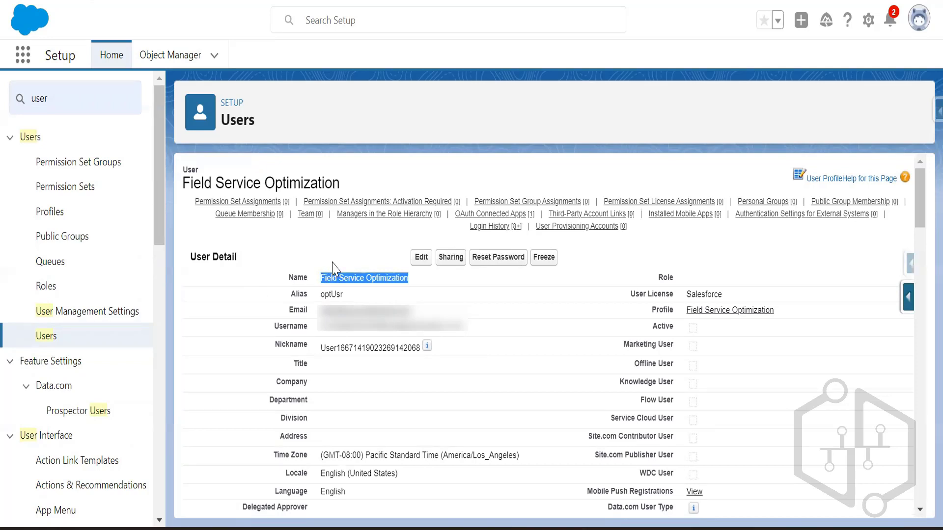
{"action": "left_click_drag", "start_coordinate": [358, 186], "coordinate": [182, 186]}
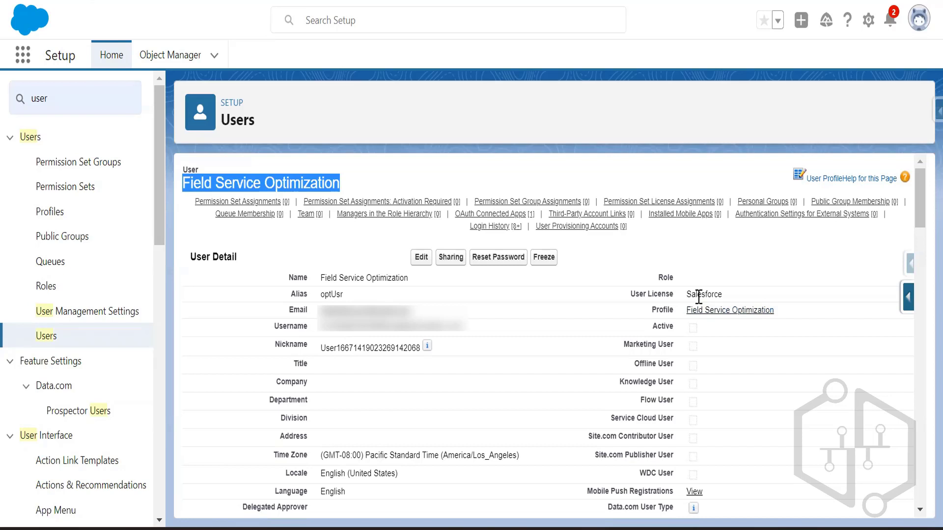
{"action": "left_click_drag", "start_coordinate": [317, 332], "coordinate": [467, 341]}
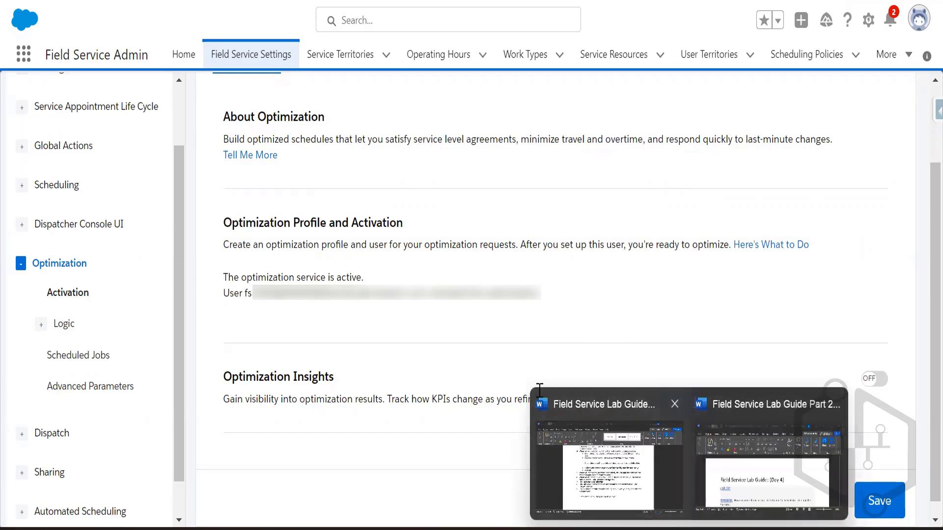
Step: Switch to the Word lab guide "Field Service Lab Guide 31-10-2022.docx" and read the optimization activation instructions
{"action": "left_click", "coordinate": [541, 393]}
{"action": "scroll", "coordinate": [523, 410], "scroll_direction": "down", "scroll_amount": 10}
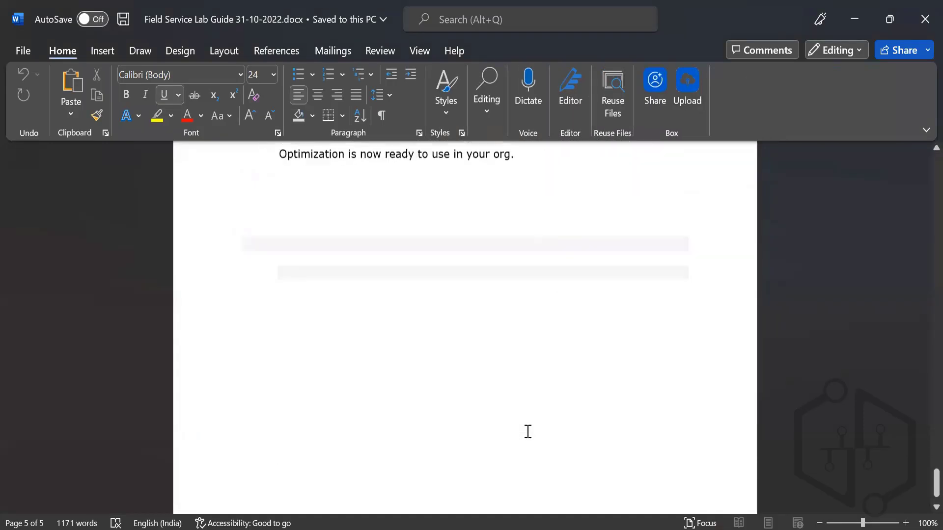
{"action": "scroll", "coordinate": [541, 378], "scroll_direction": "up", "scroll_amount": 6}
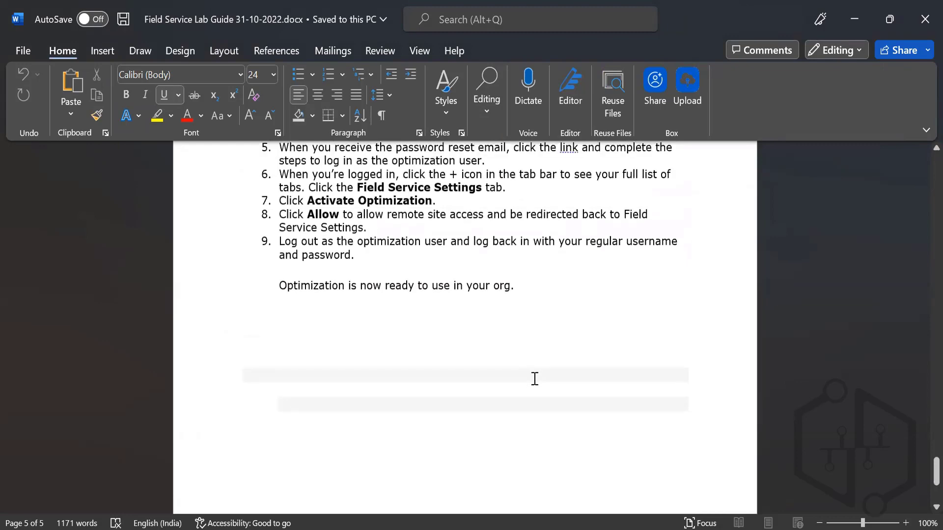
{"action": "scroll", "coordinate": [547, 389], "scroll_direction": "up", "scroll_amount": 7}
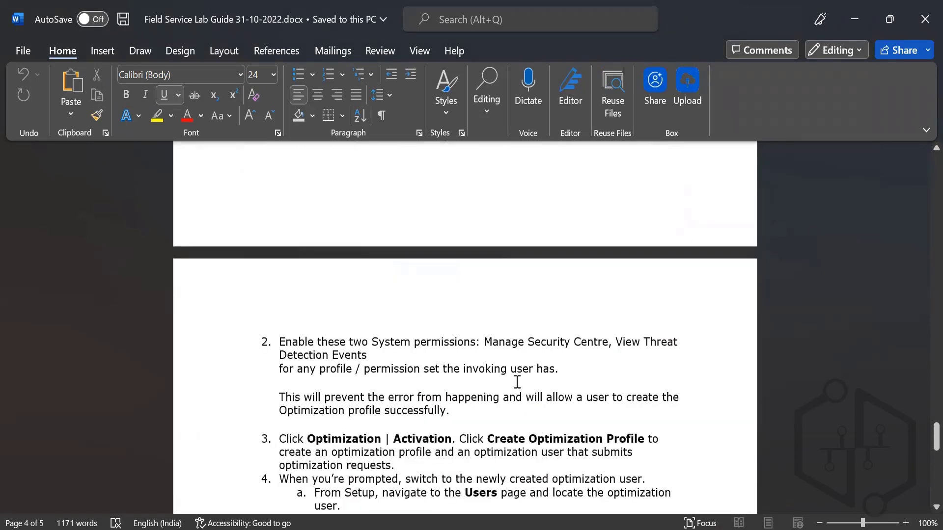
Step: Switch back to the Salesforce Users list, view a Standard User's record from Installation & Repair Services, and return to the list
{"action": "key", "text": "alt+Tab"}
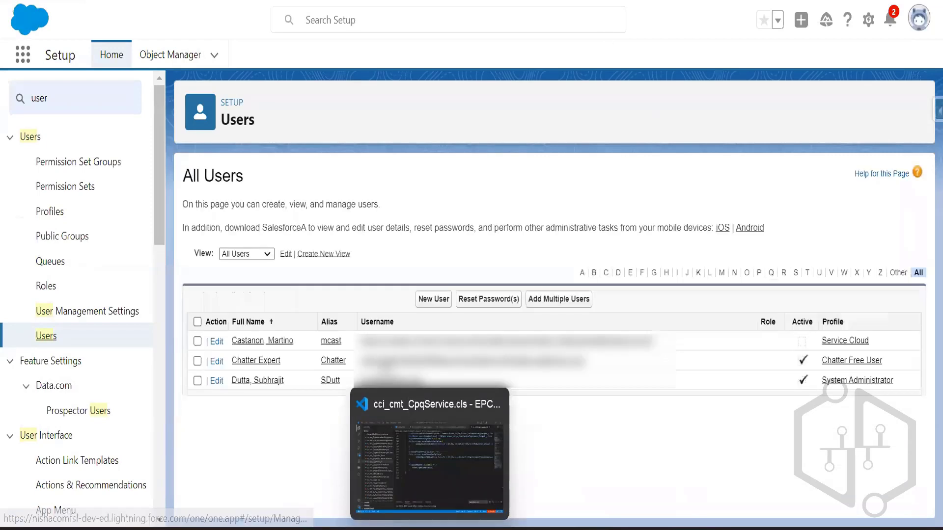
{"action": "scroll", "coordinate": [283, 403], "scroll_direction": "down", "scroll_amount": 3}
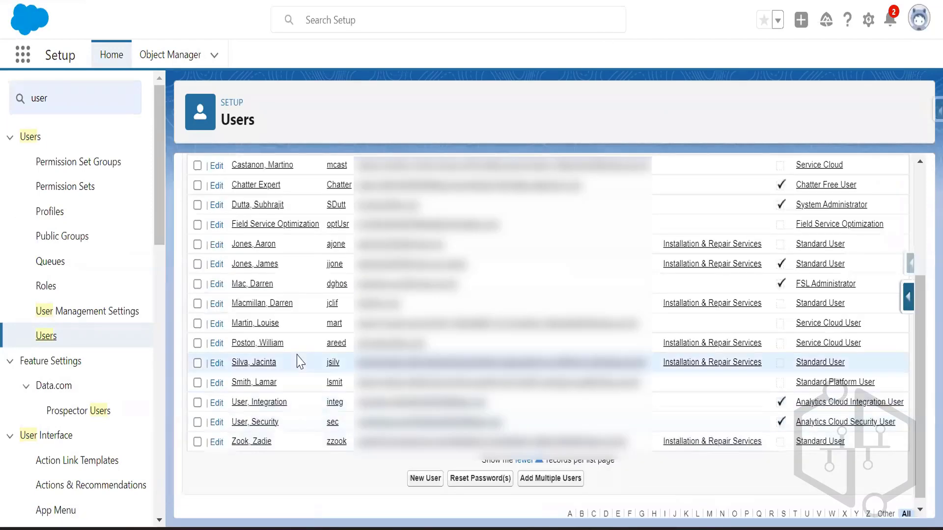
{"action": "left_click", "coordinate": [266, 306]}
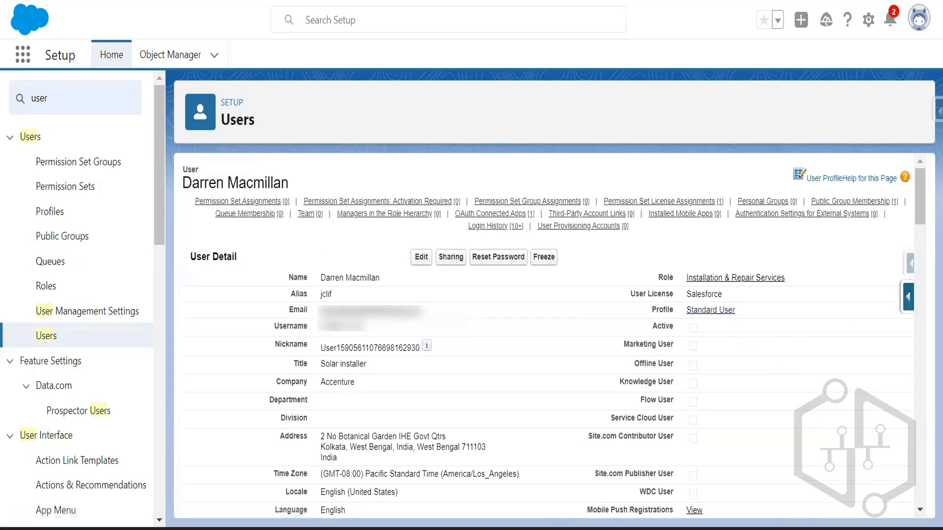
{"action": "key", "text": "alt+Left"}
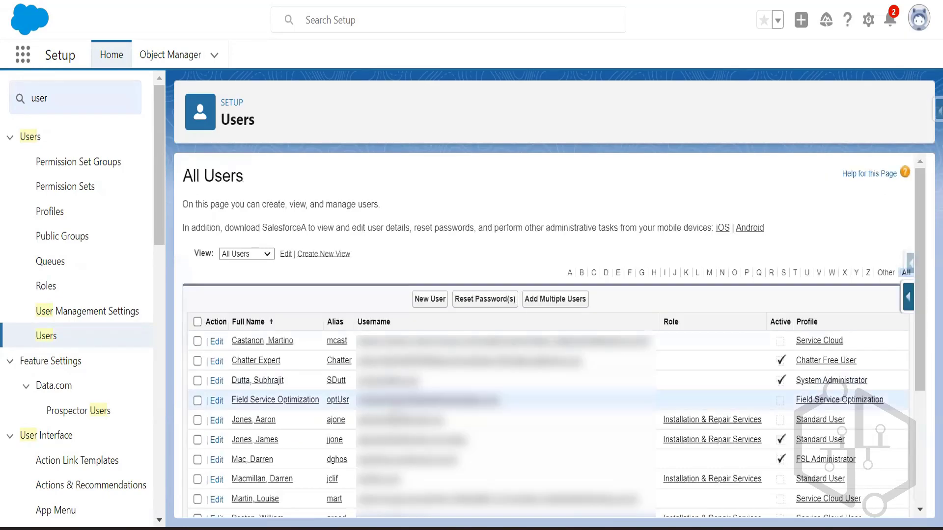
Step: Check which account is logged in and open that user's record from the All Users list
{"action": "left_click", "coordinate": [917, 20]}
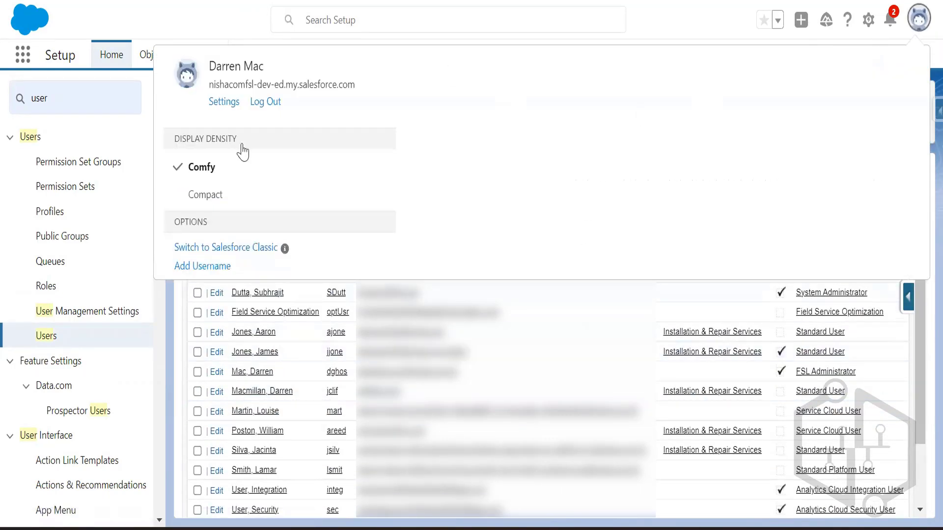
{"action": "left_click", "coordinate": [317, 428]}
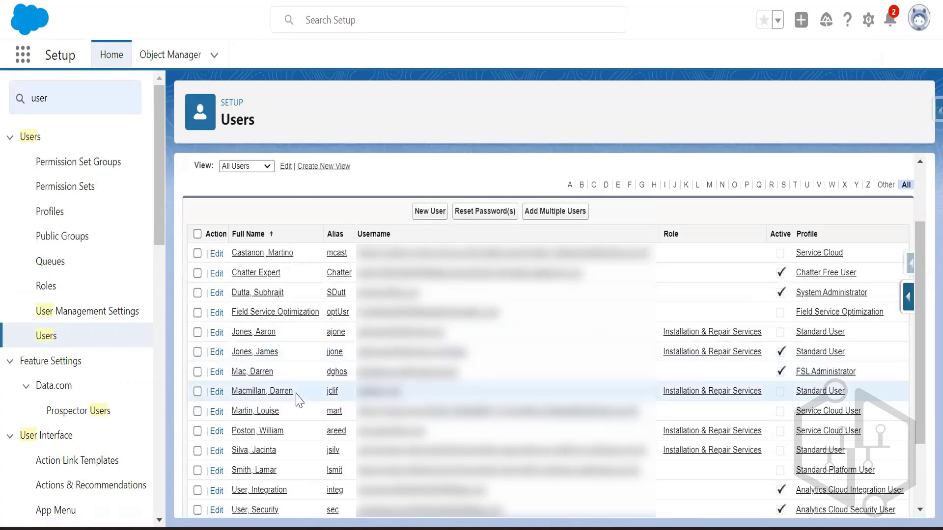
{"action": "scroll", "coordinate": [297, 393], "scroll_direction": "down", "scroll_amount": 1}
{"action": "scroll", "coordinate": [296, 394], "scroll_direction": "down", "scroll_amount": 2}
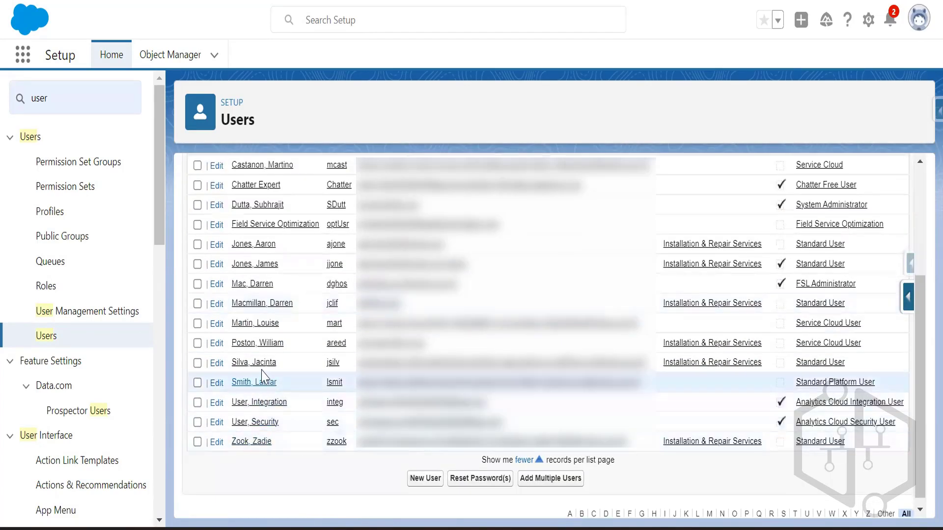
{"action": "left_click", "coordinate": [257, 284]}
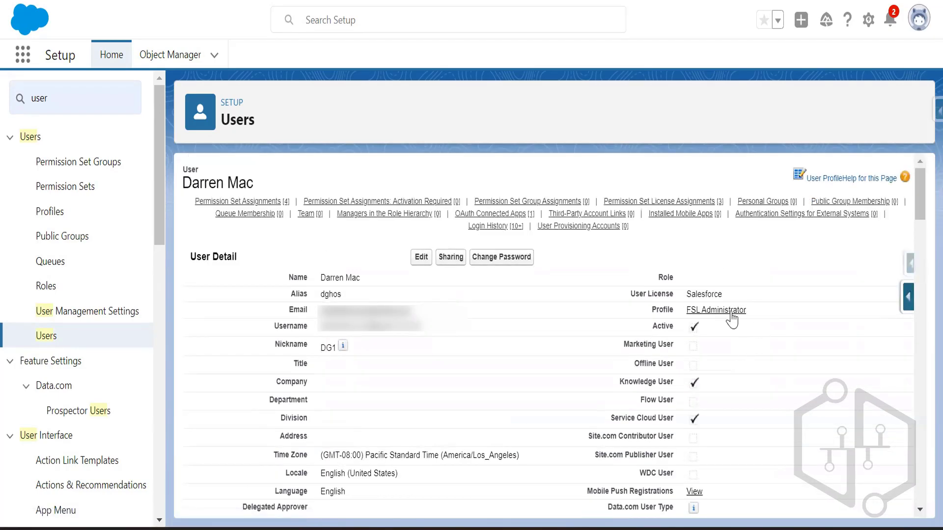
Step: Open the user's FSL Administrator profile, view its edit page, and search the profile details for "system"
{"action": "left_click", "coordinate": [718, 314]}
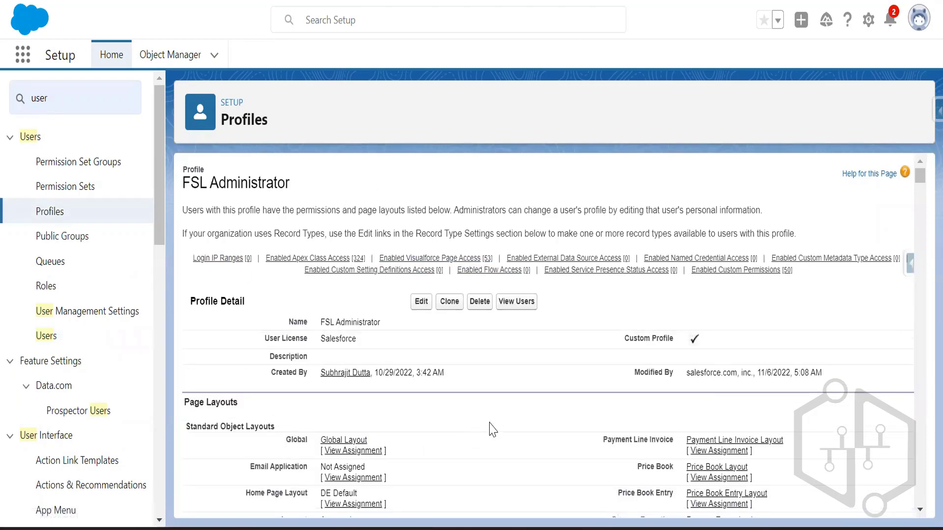
{"action": "left_click", "coordinate": [422, 301]}
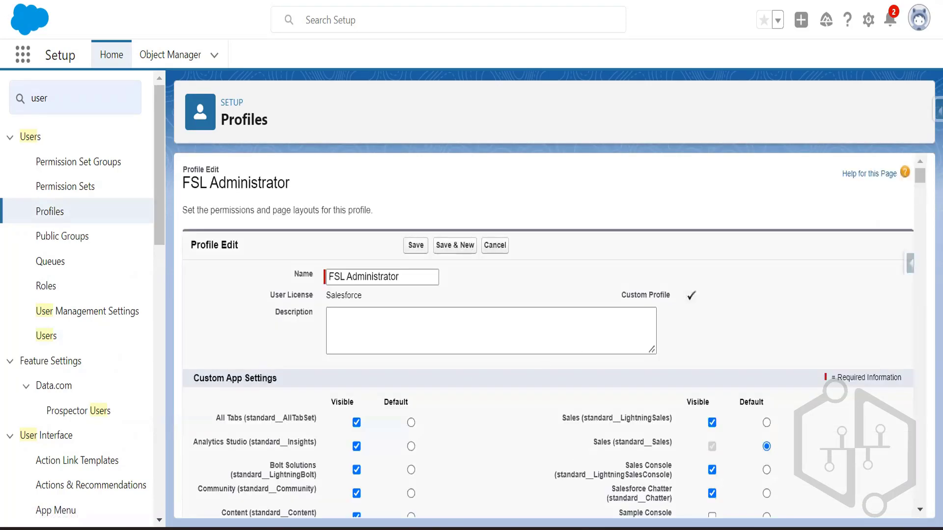
{"action": "key", "text": "alt+Left"}
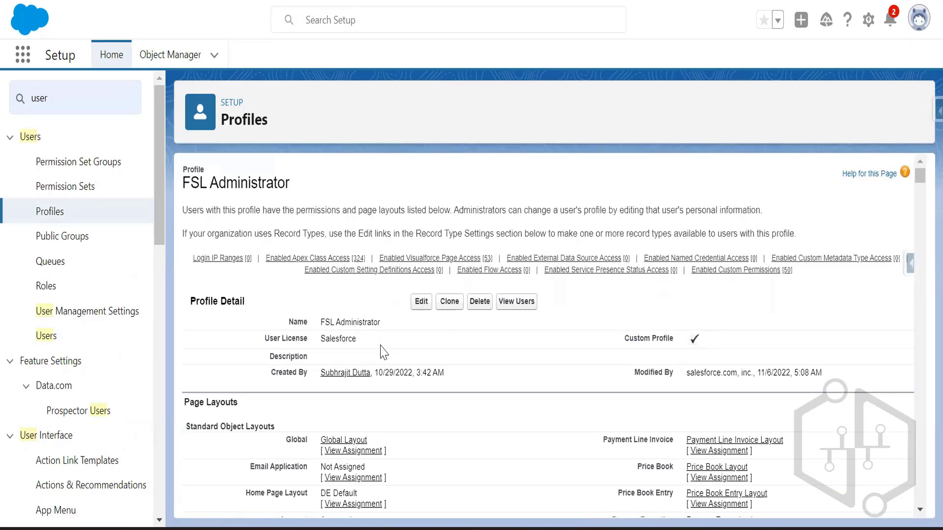
{"action": "key", "text": "ctrl+f"}
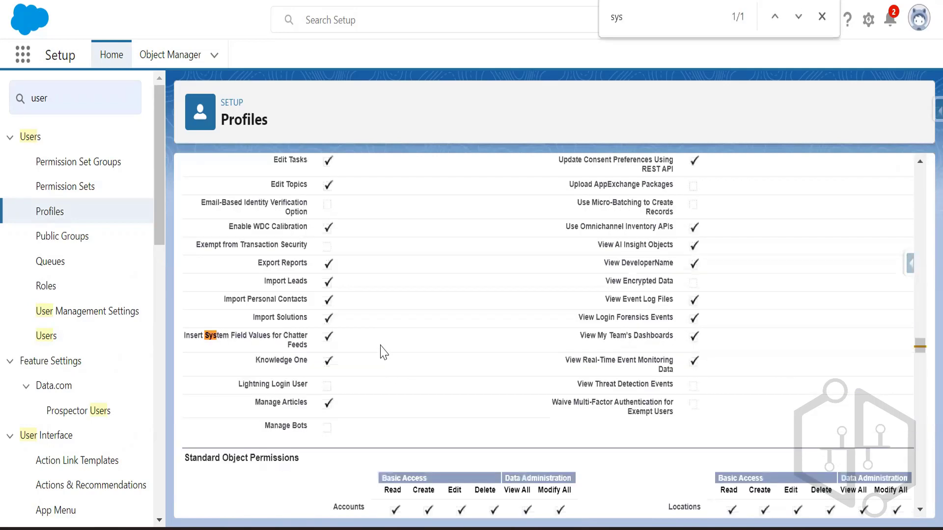
{"action": "type", "text": "system"}
{"action": "left_click", "coordinate": [822, 18]}
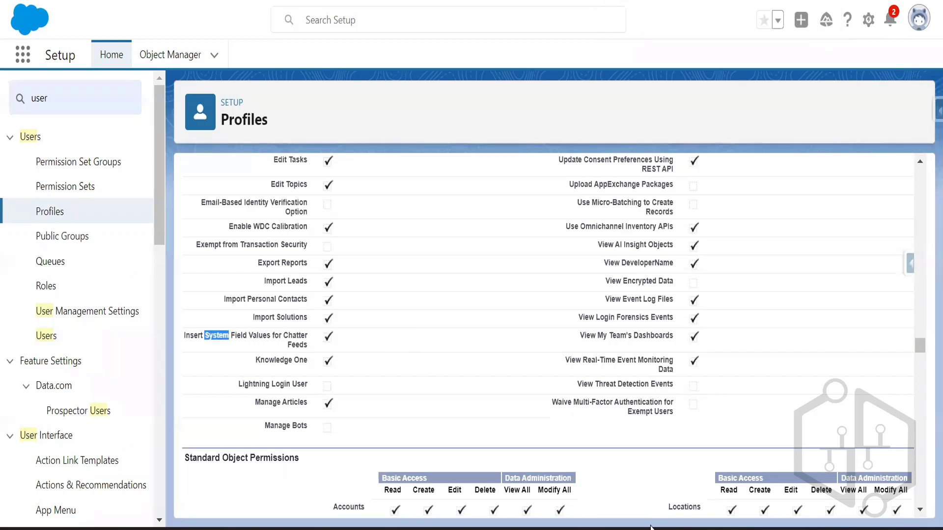
Step: Switch to the Word lab guide and reread the Optimization Settings instructions on the required system permissions
{"action": "mouse_move", "coordinate": [689, 529]}
{"action": "left_click", "coordinate": [620, 452]}
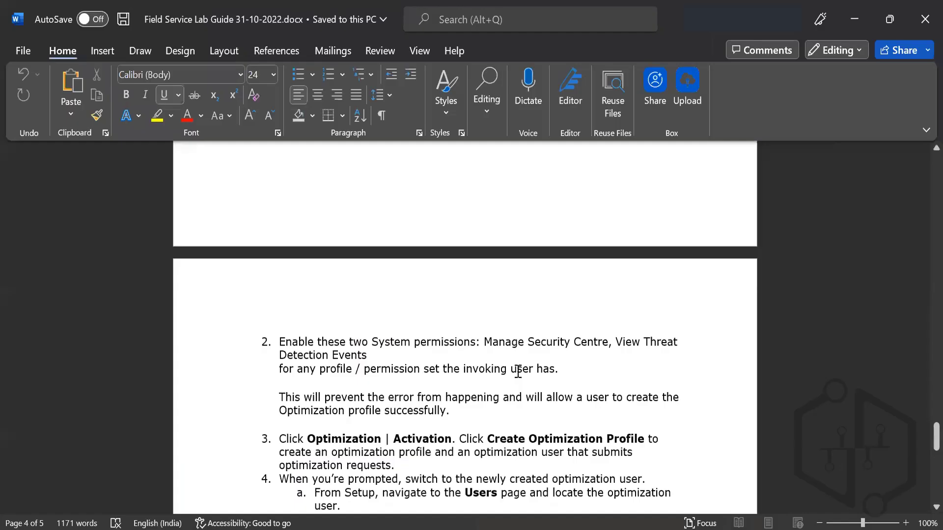
{"action": "scroll", "coordinate": [506, 303], "scroll_direction": "up", "scroll_amount": 3}
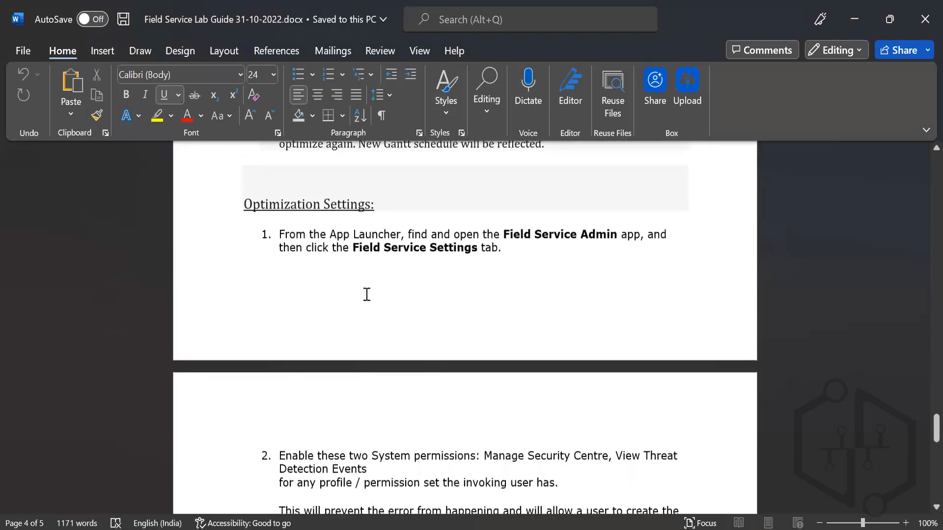
{"action": "scroll", "coordinate": [432, 358], "scroll_direction": "down", "scroll_amount": 3}
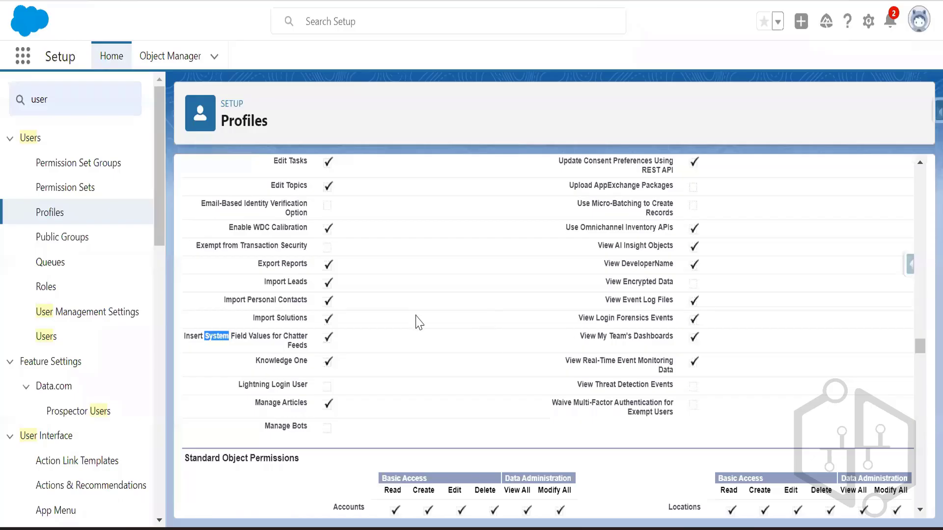
Step: Switch back to Salesforce and open the System Permissions of the user's assigned Field Service Admin Permissions permission set
{"action": "scroll", "coordinate": [430, 337], "scroll_direction": "up", "scroll_amount": 10}
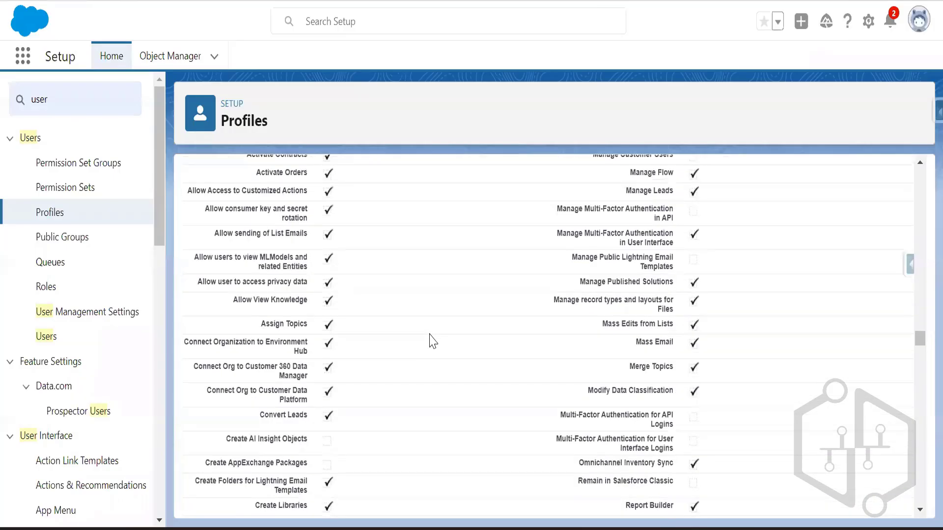
{"action": "scroll", "coordinate": [447, 353], "scroll_direction": "up", "scroll_amount": 10}
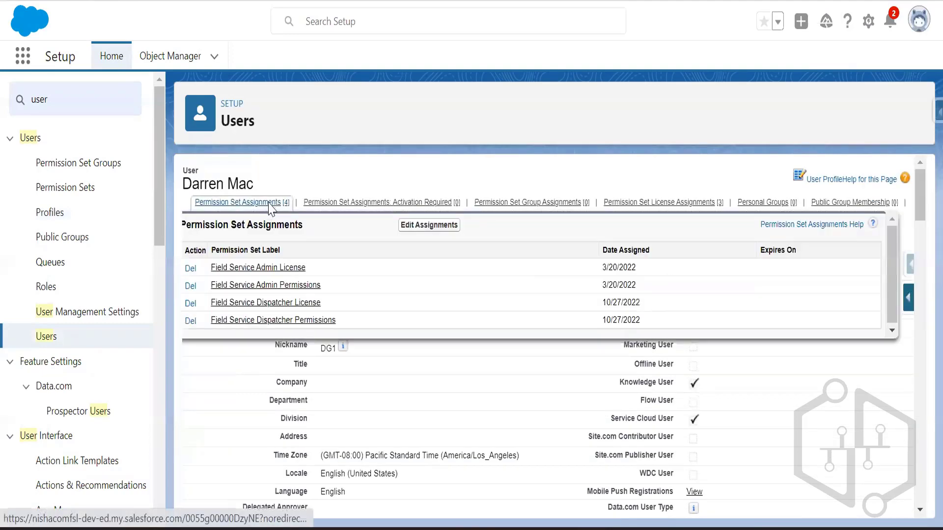
{"action": "left_click", "coordinate": [265, 203]}
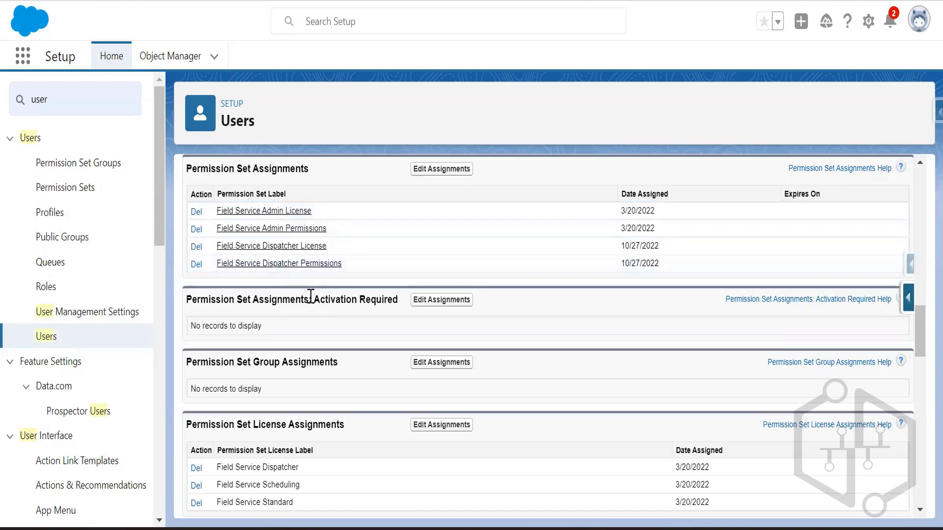
{"action": "left_click", "coordinate": [262, 229]}
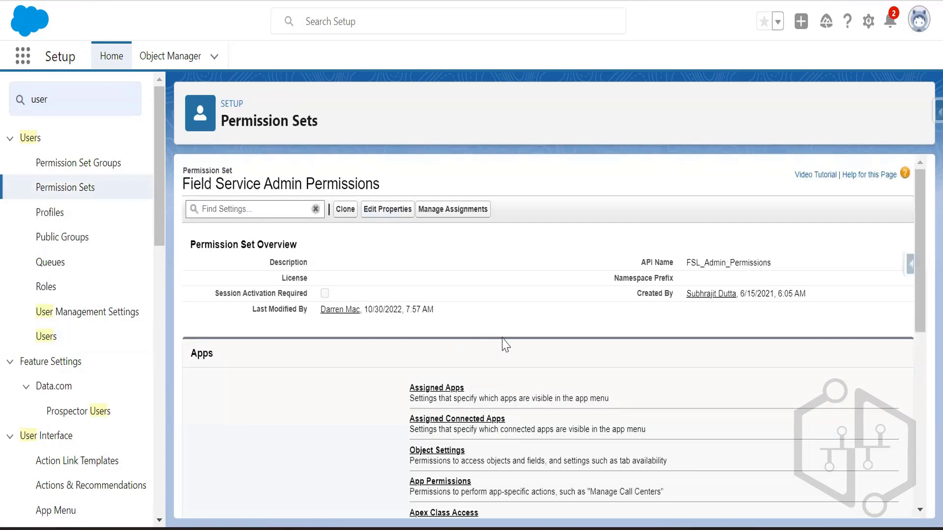
{"action": "scroll", "coordinate": [504, 344], "scroll_direction": "down", "scroll_amount": 8}
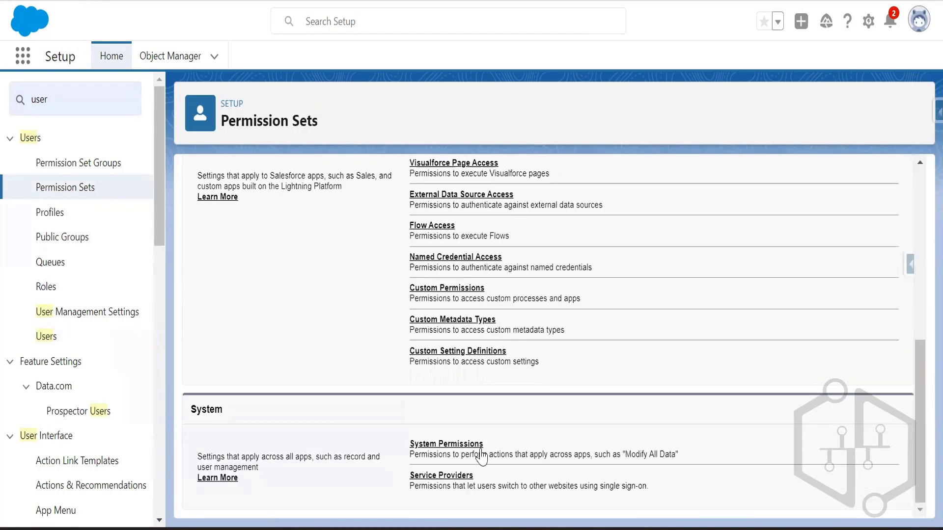
{"action": "left_click", "coordinate": [448, 445]}
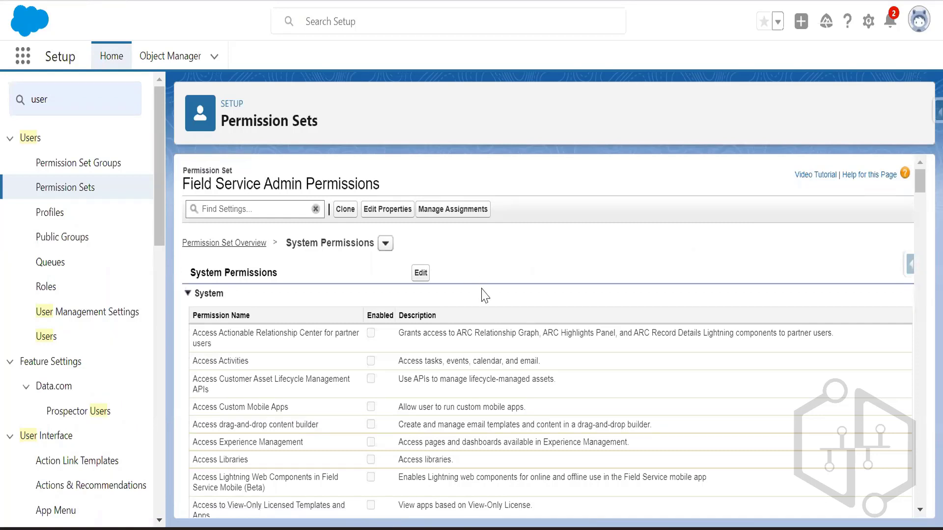
Step: Copy "Manage Security Centre" from the Word lab guide and search the Salesforce System Permissions page for it
{"action": "key", "text": "alt+Tab"}
{"action": "left_click_drag", "start_coordinate": [610, 306], "coordinate": [486, 305]}
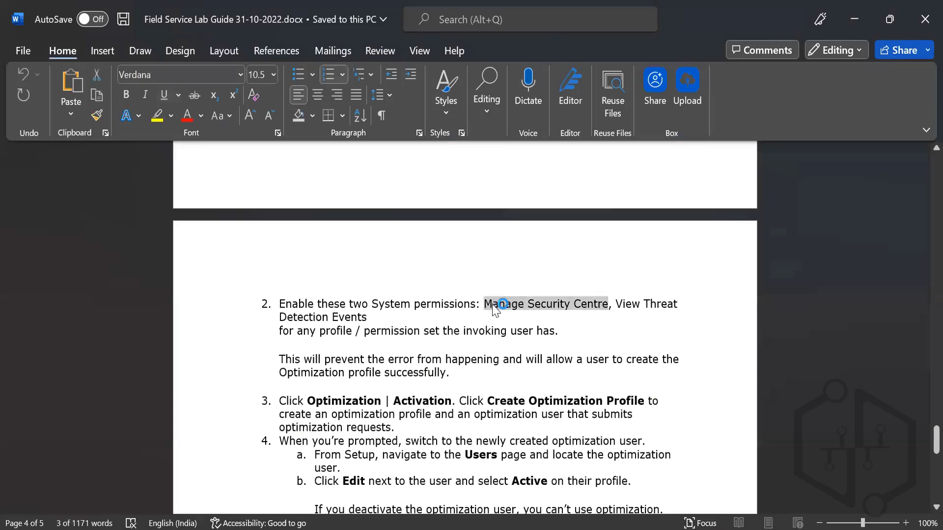
{"action": "key", "text": "alt+Tab"}
{"action": "key", "text": "ctrl+f"}
{"action": "type", "text": "Manage Security Centre"}
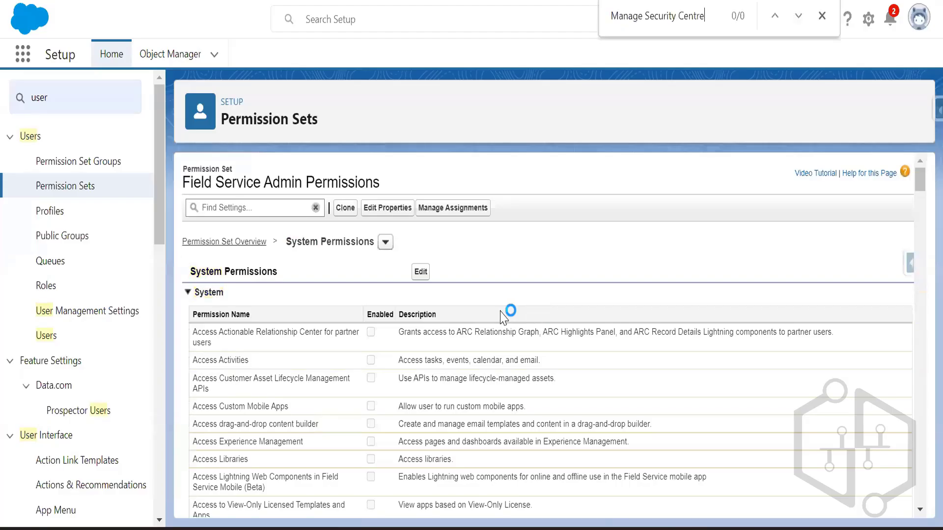
Step: Open the system permissions for editing, shorten the search to "Manage", and locate and highlight the Manage Security Center permission
{"action": "left_click", "coordinate": [427, 278]}
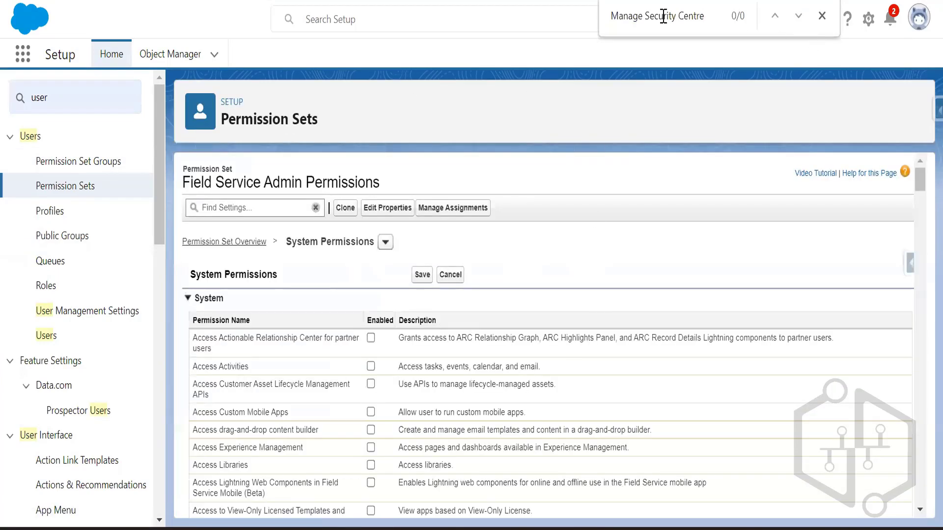
{"action": "left_click_drag", "start_coordinate": [643, 16], "coordinate": [706, 19]}
{"action": "key", "text": "BackSpace"}
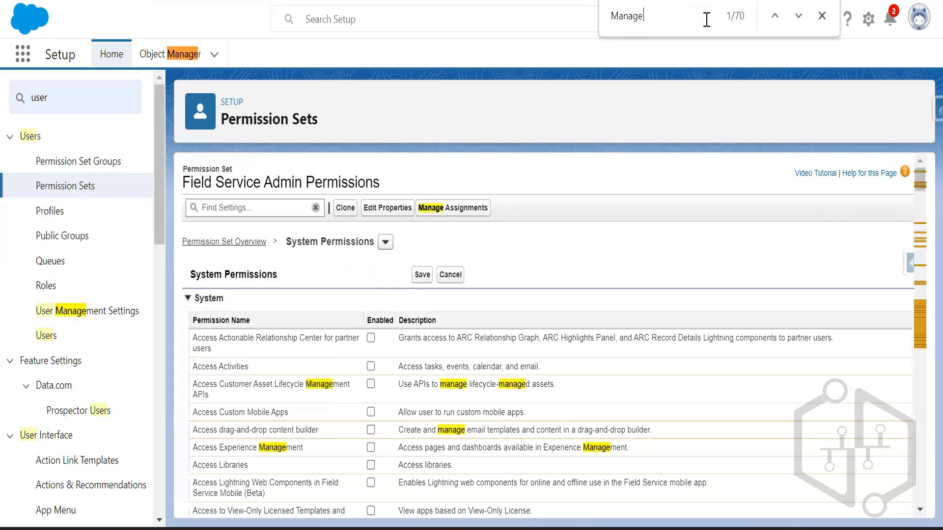
{"action": "key", "text": "Return"}
{"action": "key", "text": "Return"}
{"action": "key", "text": "Return"}
{"action": "key", "text": "Return"}
{"action": "key", "text": "Return"}
{"action": "key", "text": "Return"}
{"action": "key", "text": "Return"}
{"action": "key", "text": "Return"}
{"action": "key", "text": "Return"}
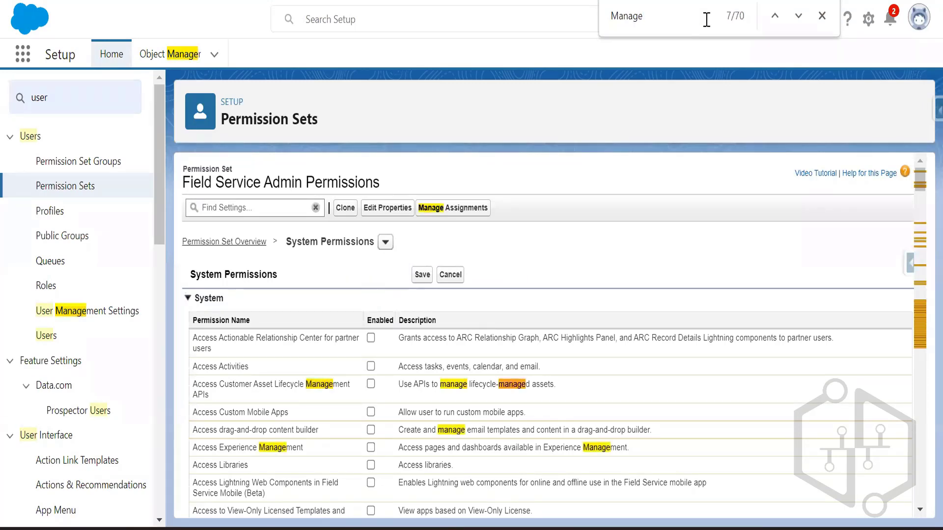
{"action": "key", "text": "Return"}
{"action": "key", "text": "Return"}
{"action": "key", "text": "Return"}
{"action": "key", "text": "Return"}
{"action": "key", "text": "Return"}
{"action": "key", "text": "Return"}
{"action": "key", "text": "Return"}
{"action": "key", "text": "Return"}
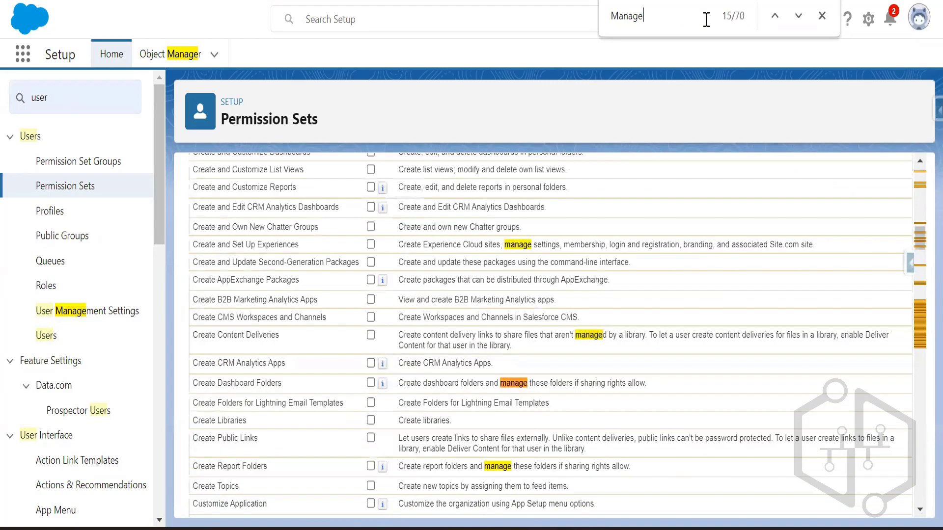
{"action": "key", "text": "Return"}
{"action": "key", "text": "Return"}
{"action": "key", "text": "Return"}
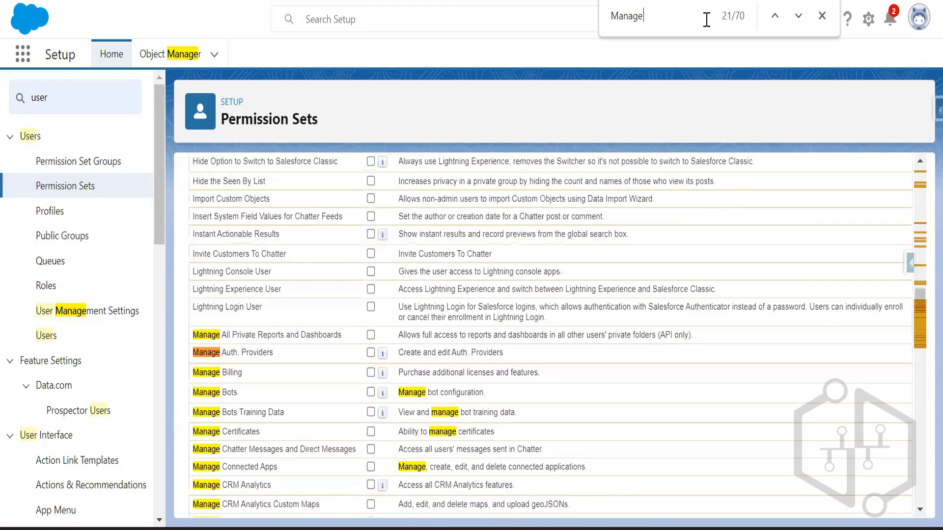
{"action": "scroll", "coordinate": [275, 446], "scroll_direction": "down", "scroll_amount": 2}
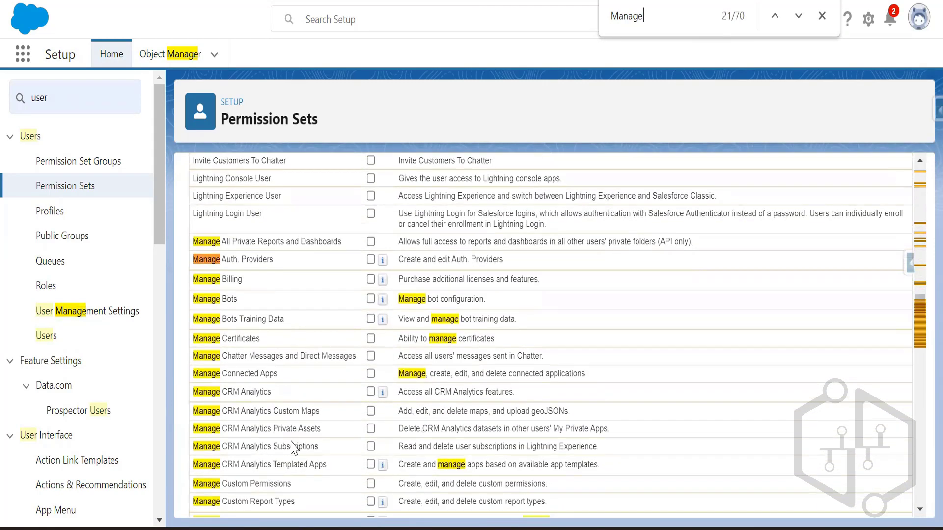
{"action": "scroll", "coordinate": [295, 448], "scroll_direction": "down", "scroll_amount": 10}
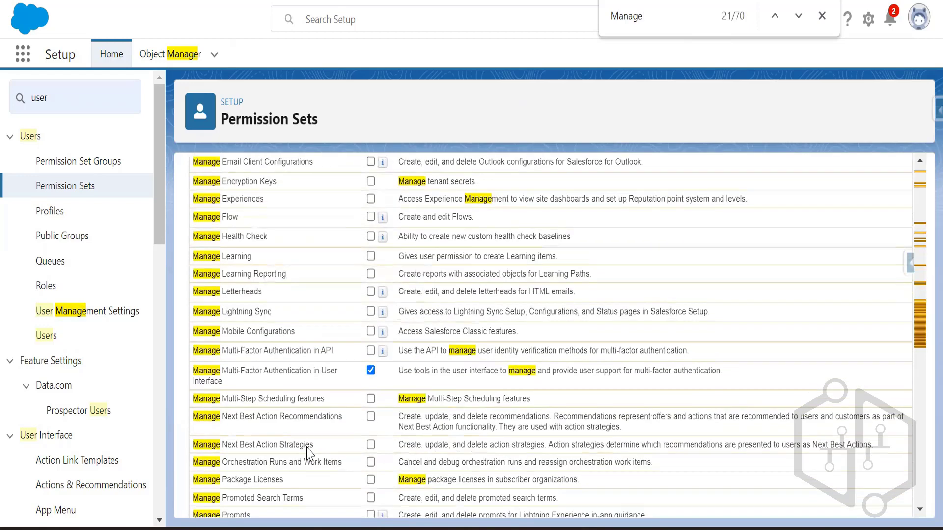
{"action": "scroll", "coordinate": [308, 450], "scroll_direction": "down", "scroll_amount": 2}
{"action": "scroll", "coordinate": [312, 449], "scroll_direction": "down", "scroll_amount": 6}
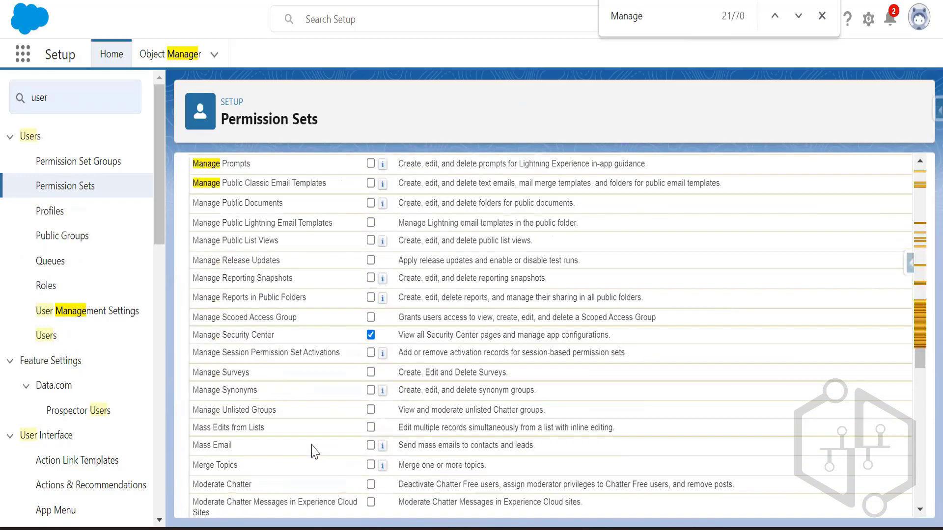
{"action": "left_click_drag", "start_coordinate": [276, 337], "coordinate": [195, 344]}
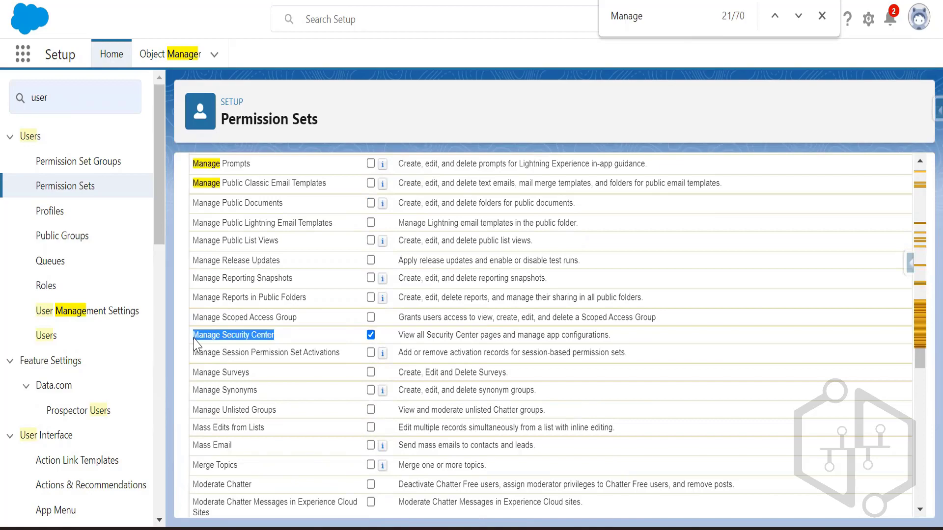
Step: Check the second required permission in the Word lab guide, then search Salesforce for "view threat" and highlight View Threat Detection Events
{"action": "key", "text": "alt+Tab"}
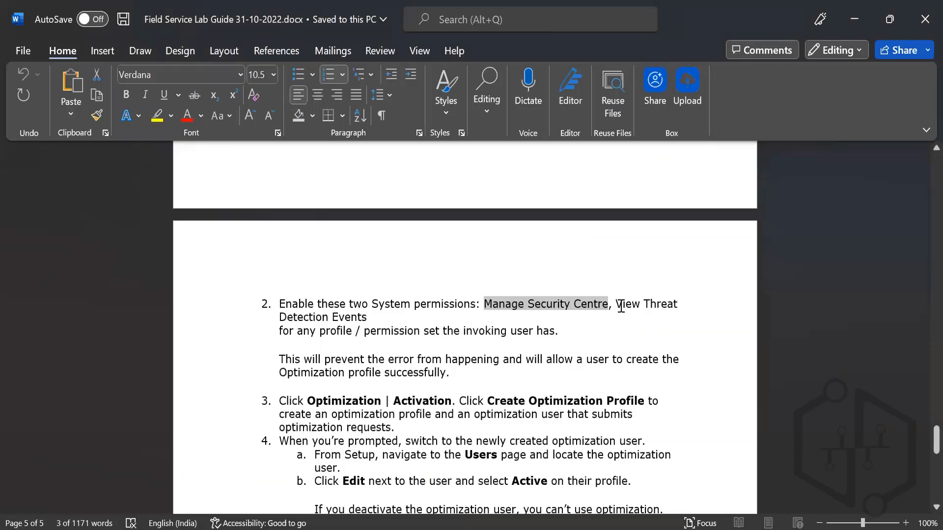
{"action": "left_click_drag", "start_coordinate": [616, 305], "coordinate": [500, 325]}
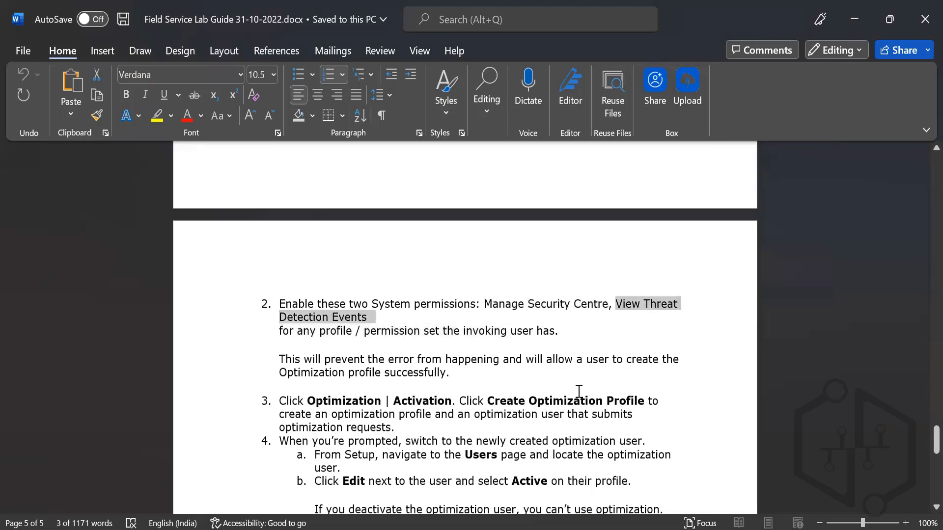
{"action": "key", "text": "alt+Tab"}
{"action": "key", "text": "ctrl+f"}
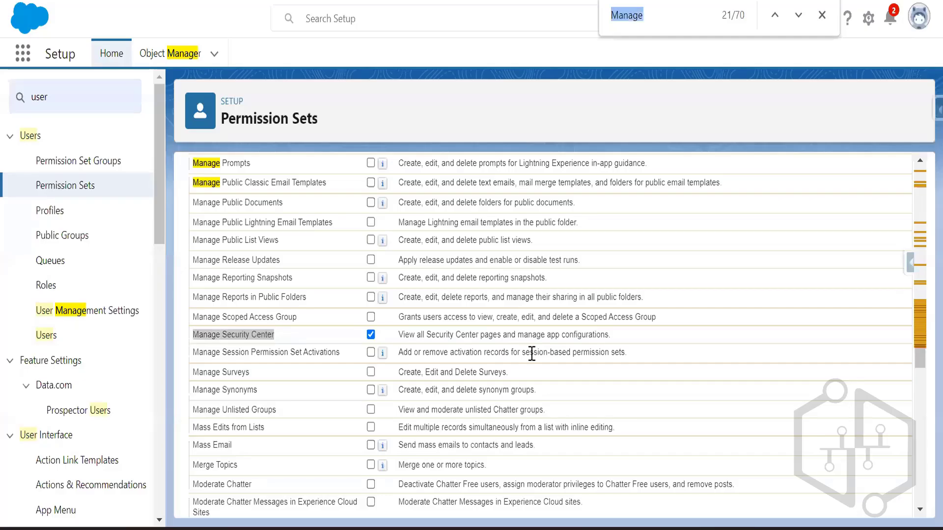
{"action": "type", "text": "vie"}
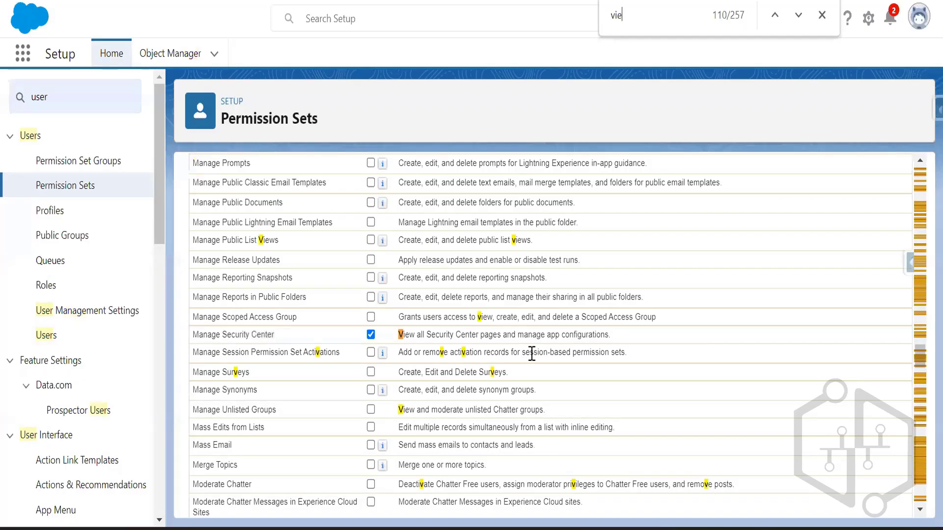
{"action": "type", "text": "w threat"}
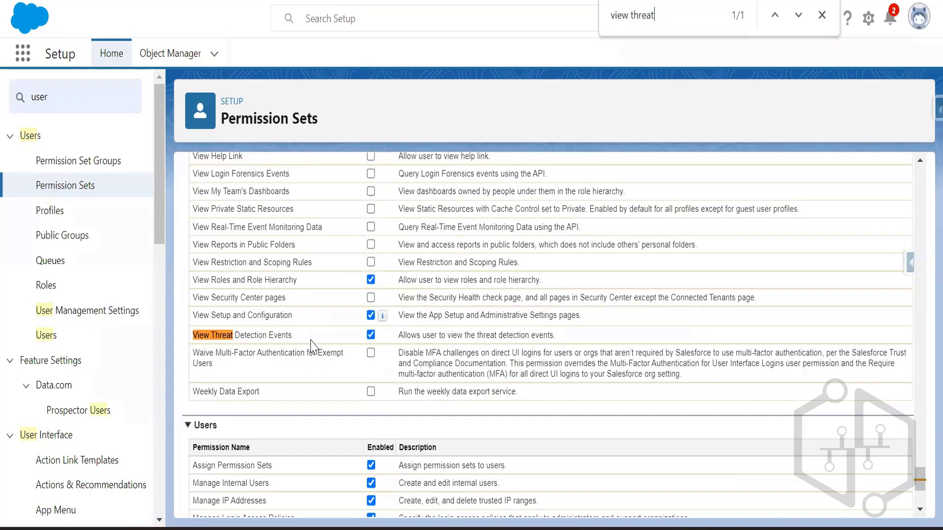
{"action": "left_click_drag", "start_coordinate": [295, 338], "coordinate": [193, 339]}
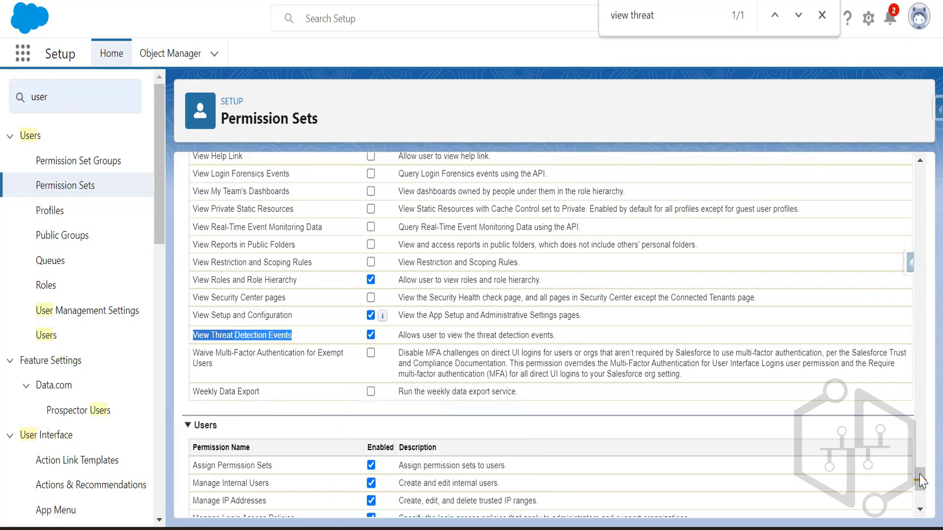
Step: Go back to the start of the permission set page and highlight the name Field Service Admin Permissions
{"action": "left_click_drag", "start_coordinate": [920, 476], "coordinate": [922, 174]}
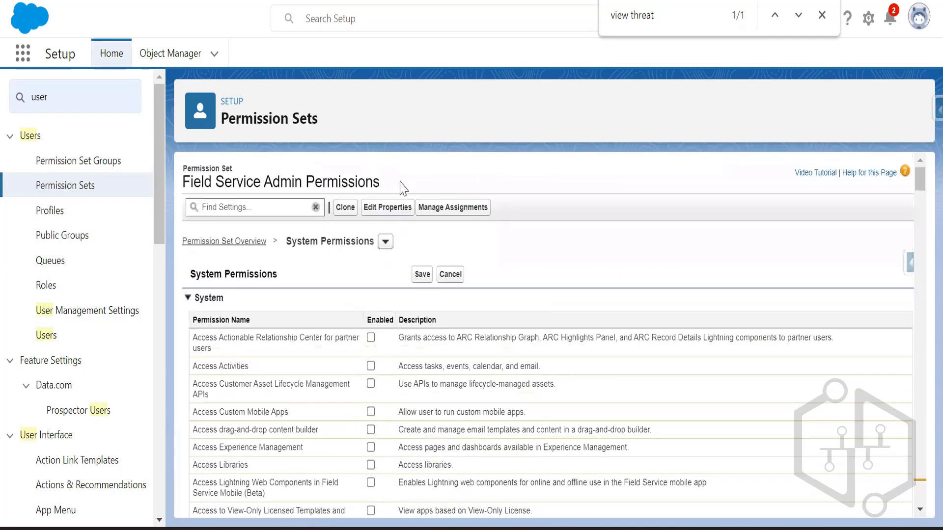
{"action": "left_click_drag", "start_coordinate": [400, 181], "coordinate": [167, 177]}
{"action": "left_click", "coordinate": [421, 170]}
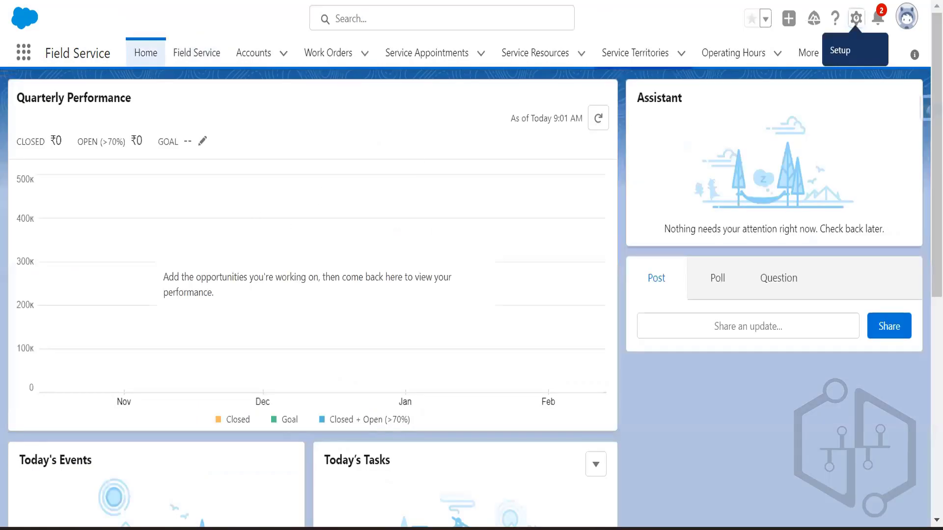
Step: Open Setup from the Field Service home page, search for "user" and open the Users list
{"action": "left_click", "coordinate": [856, 18]}
{"action": "left_click", "coordinate": [821, 80]}
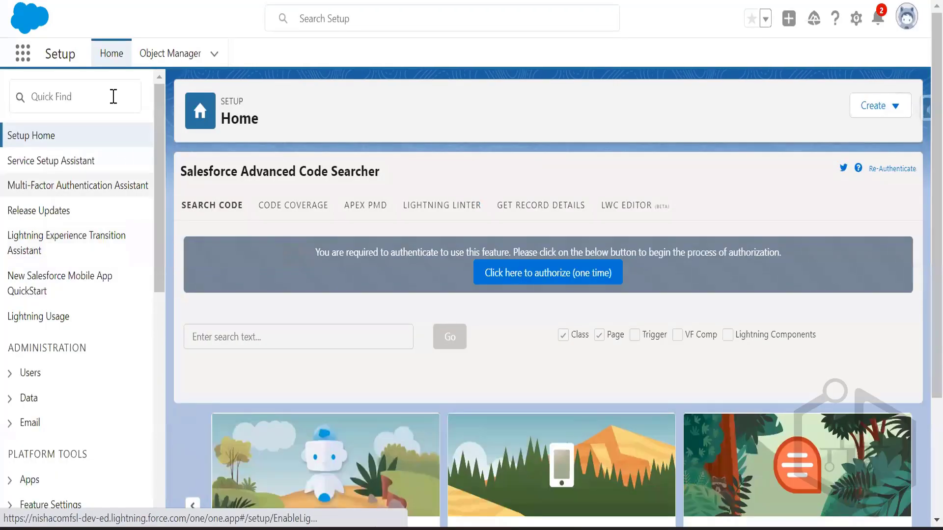
{"action": "left_click", "coordinate": [87, 95]}
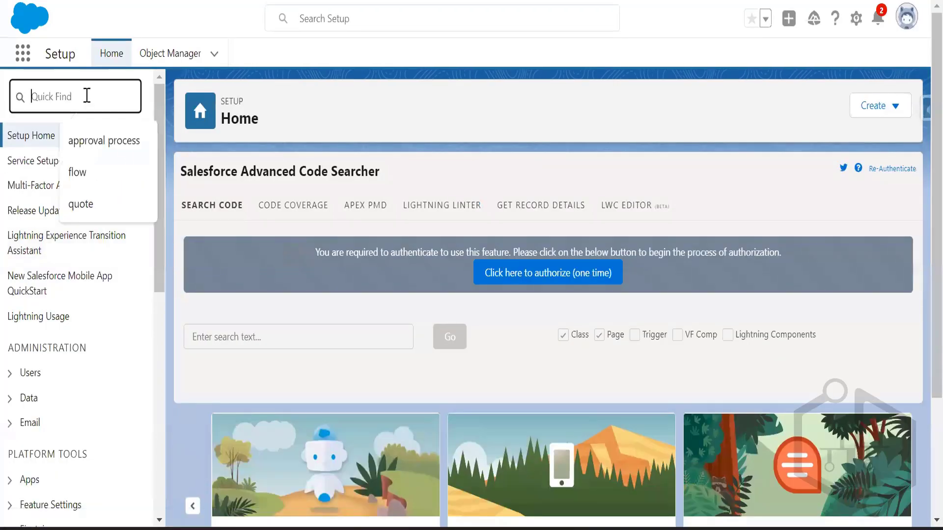
{"action": "left_click", "coordinate": [107, 150]}
{"action": "type", "text": "usr"}
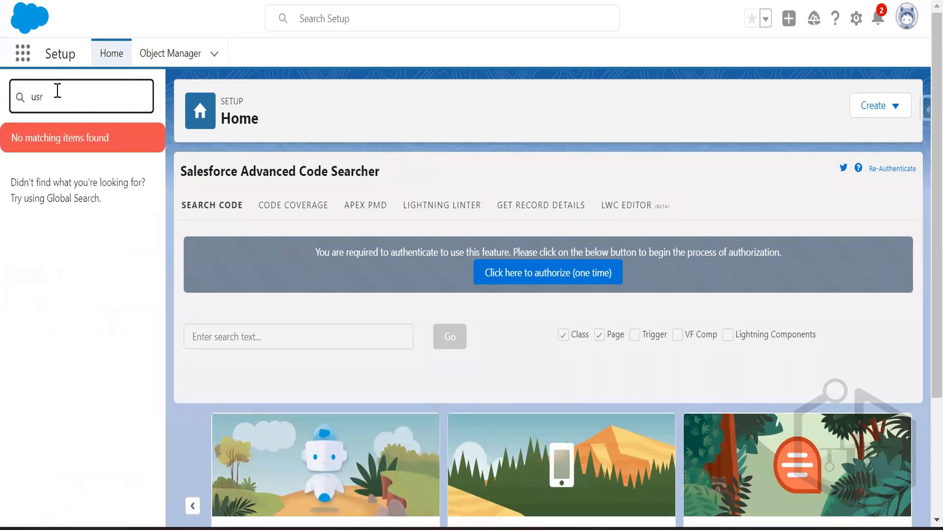
{"action": "key", "text": "BackSpace"}
{"action": "type", "text": "er"}
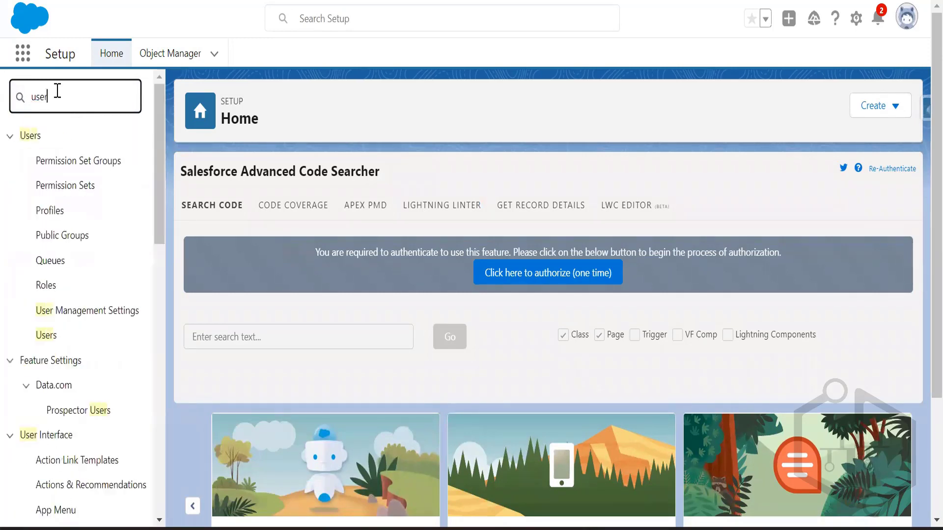
{"action": "left_click", "coordinate": [53, 341]}
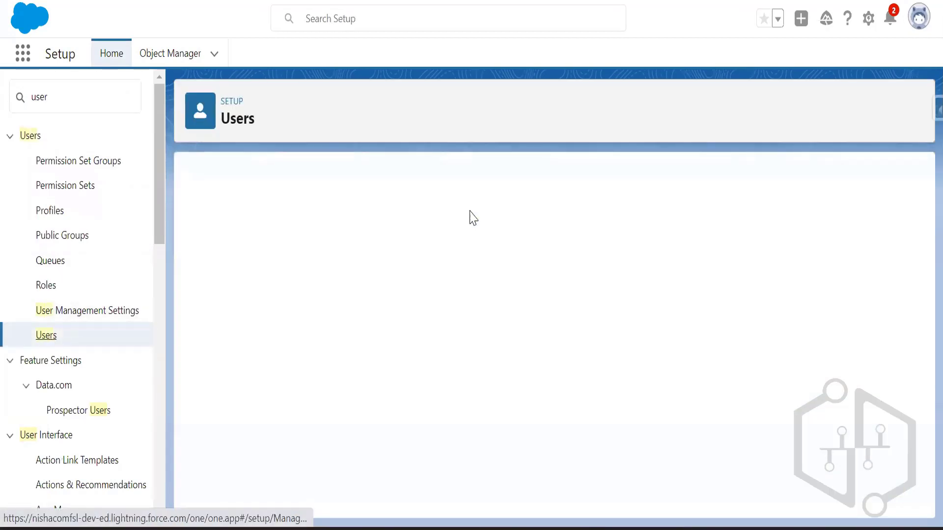
Step: Open the Field Service Optimization user, highlight its user license, and review the whole record through its assignments and login history
{"action": "scroll", "coordinate": [343, 295], "scroll_direction": "down", "scroll_amount": 2}
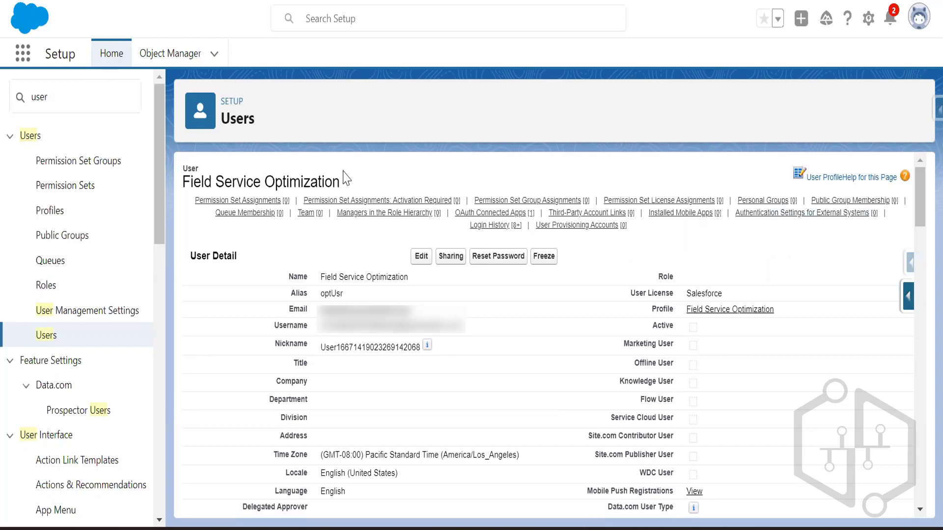
{"action": "left_click_drag", "start_coordinate": [725, 293], "coordinate": [684, 295]}
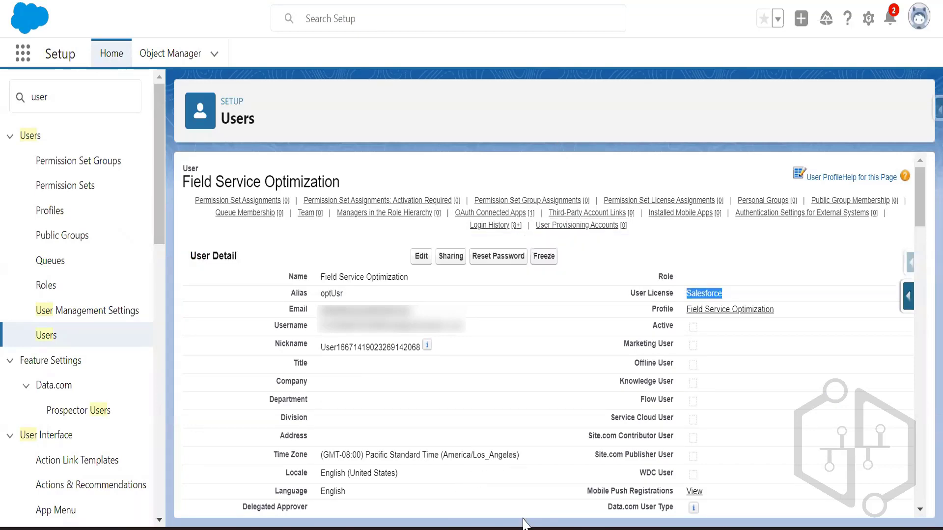
{"action": "scroll", "coordinate": [904, 338], "scroll_direction": "down", "scroll_amount": 4}
{"action": "left_click_drag", "start_coordinate": [921, 262], "coordinate": [922, 263]}
{"action": "right_click", "coordinate": [922, 263]}
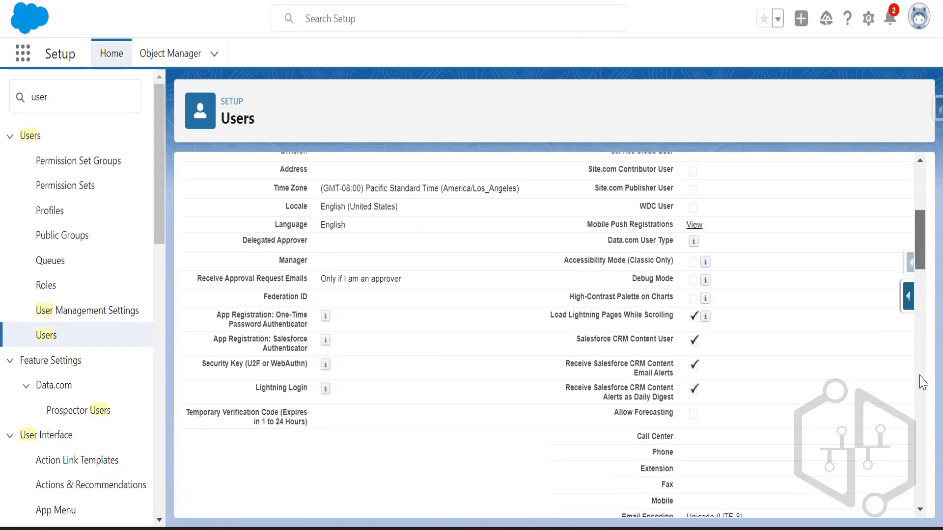
{"action": "left_click", "coordinate": [467, 307]}
{"action": "scroll", "coordinate": [467, 364], "scroll_direction": "down", "scroll_amount": 10}
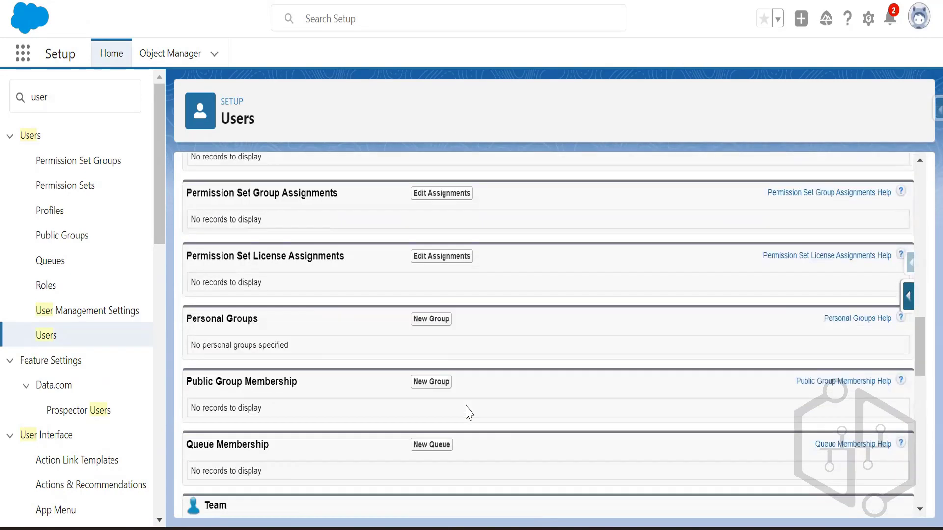
{"action": "scroll", "coordinate": [465, 426], "scroll_direction": "down", "scroll_amount": 10}
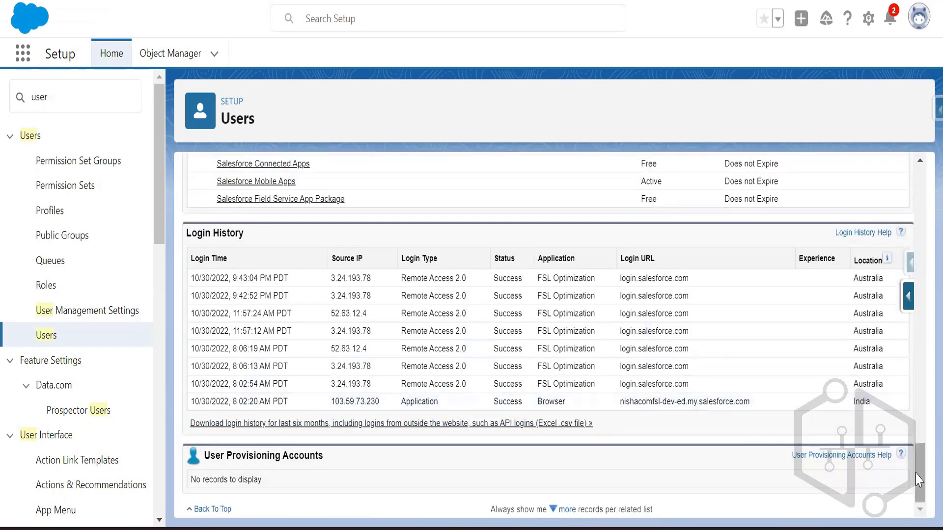
{"action": "left_click_drag", "start_coordinate": [917, 477], "coordinate": [875, 161]}
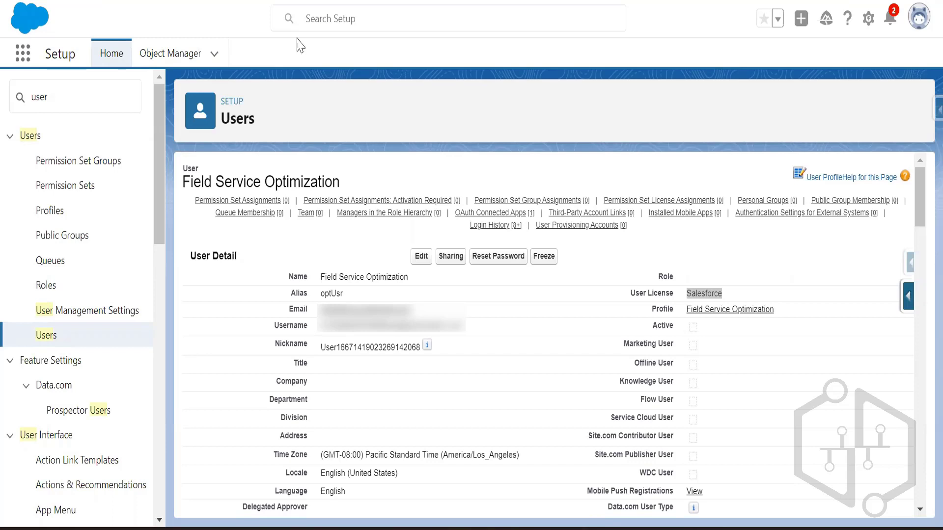
Step: Switch to the Field Service Admin app and view the Activation page of the Optimization settings in Field Service Settings
{"action": "left_click", "coordinate": [20, 54]}
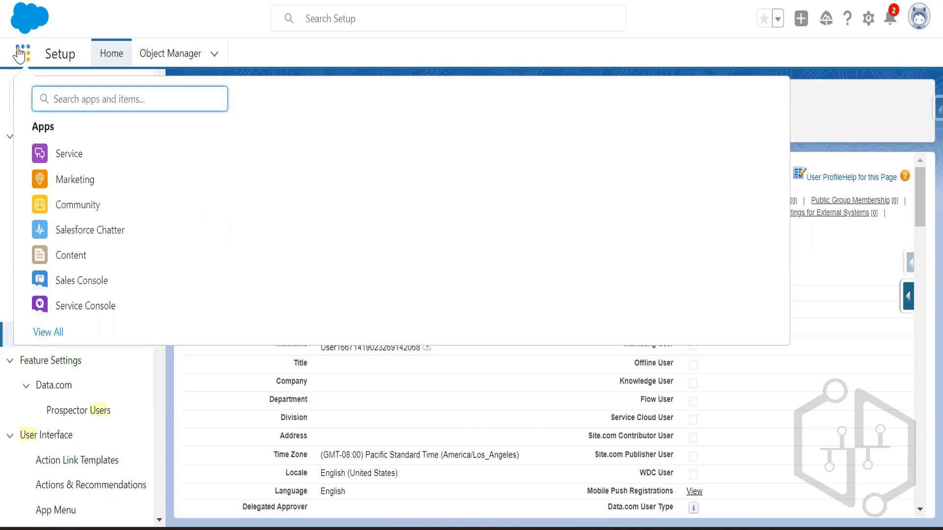
{"action": "type", "text": "field"}
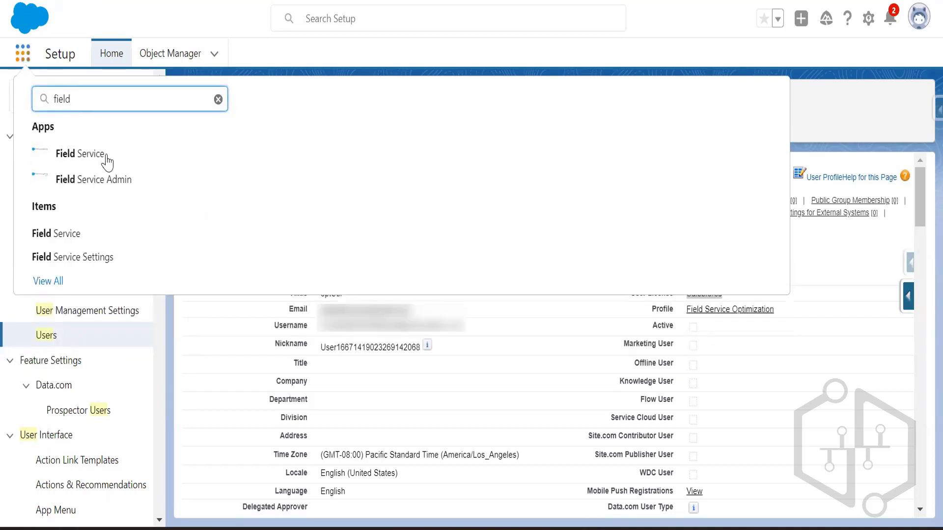
{"action": "left_click", "coordinate": [101, 186]}
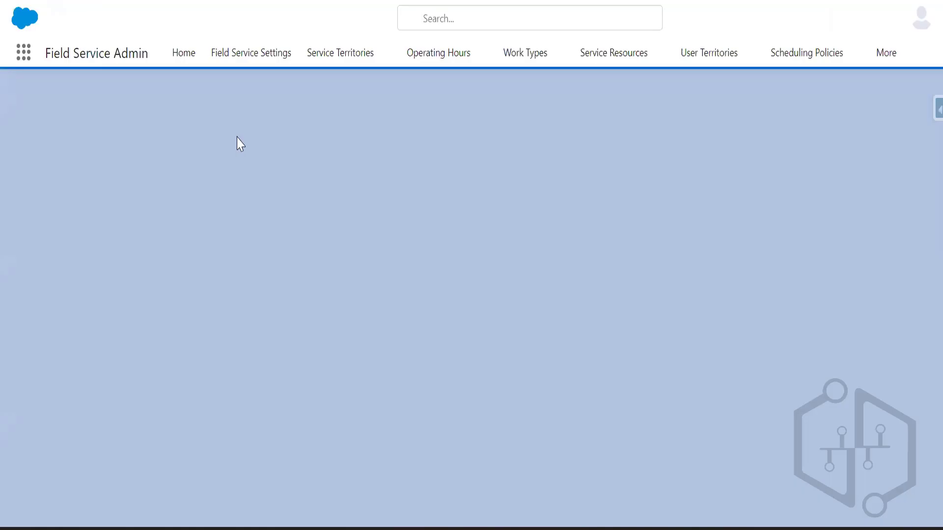
{"action": "left_click", "coordinate": [251, 55]}
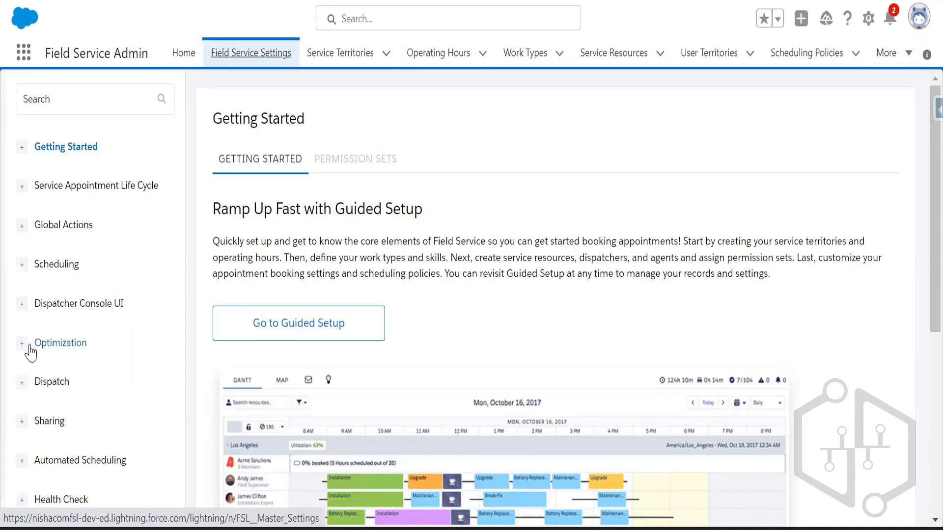
{"action": "left_click", "coordinate": [22, 344]}
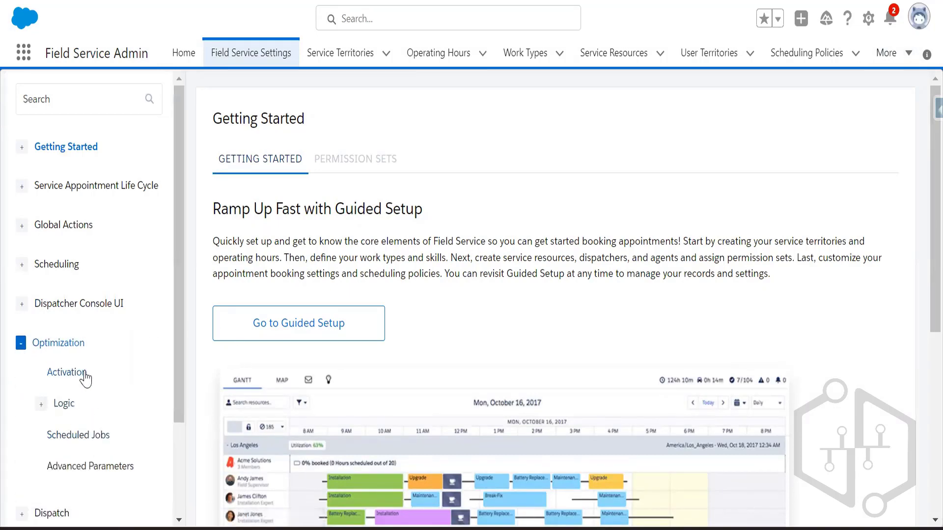
{"action": "left_click", "coordinate": [85, 378]}
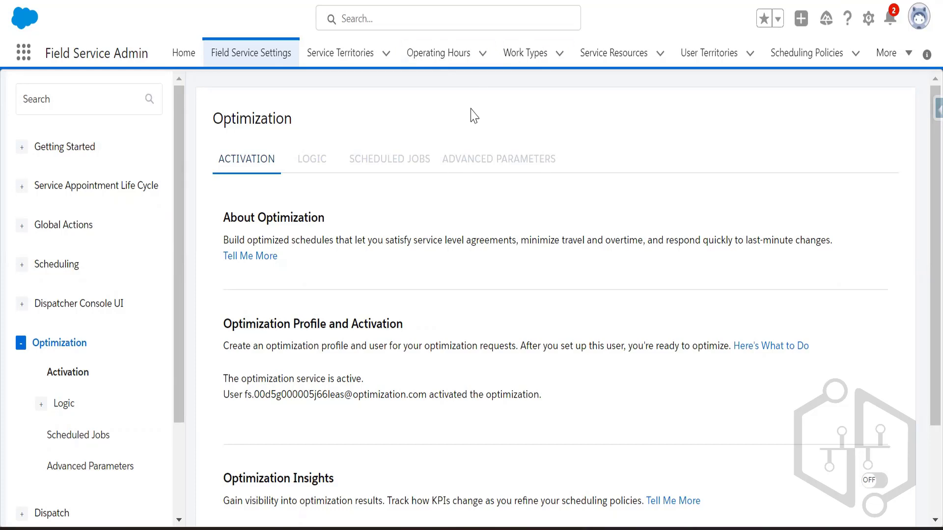
Step: Return to the Field Service home page, open Setup, and search for "user" to open the list of users
{"action": "left_click", "coordinate": [919, 28]}
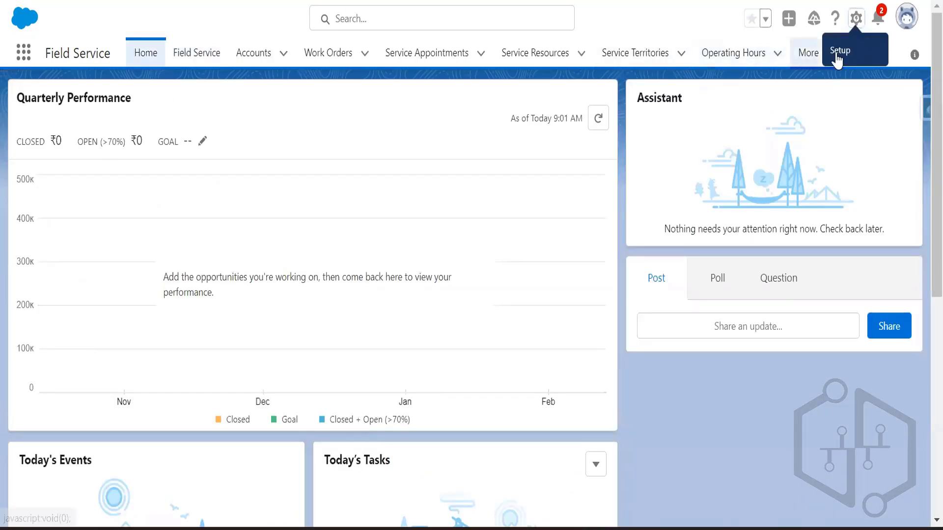
{"action": "left_click", "coordinate": [838, 60]}
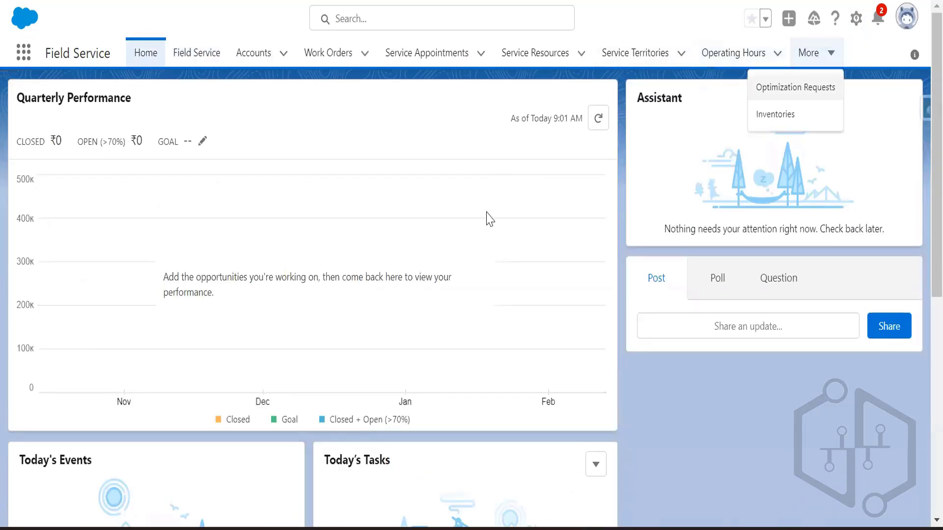
{"action": "left_click", "coordinate": [857, 24]}
{"action": "left_click", "coordinate": [798, 62]}
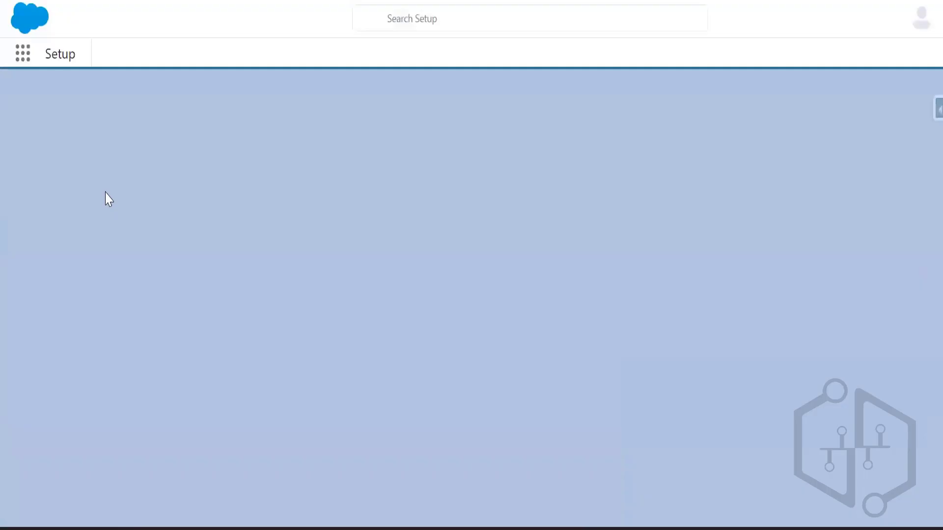
{"action": "left_click", "coordinate": [70, 99]}
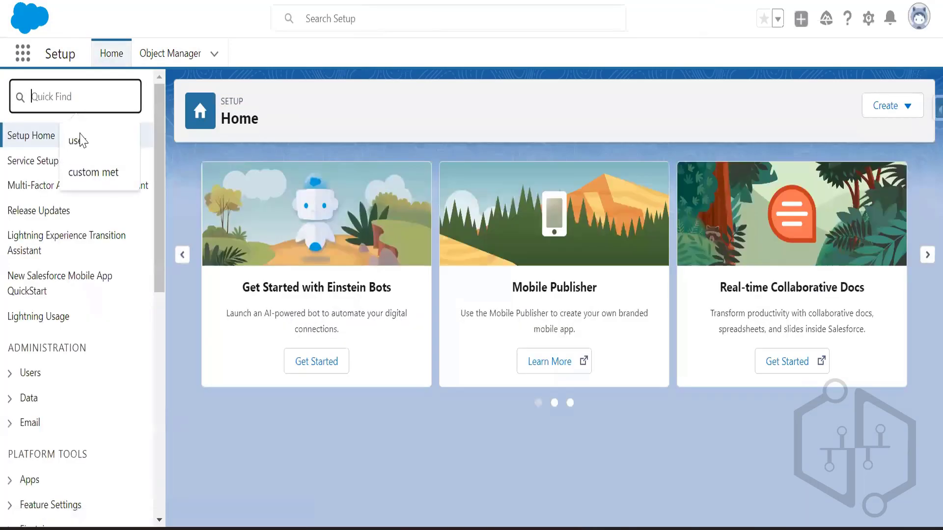
{"action": "type", "text": "user"}
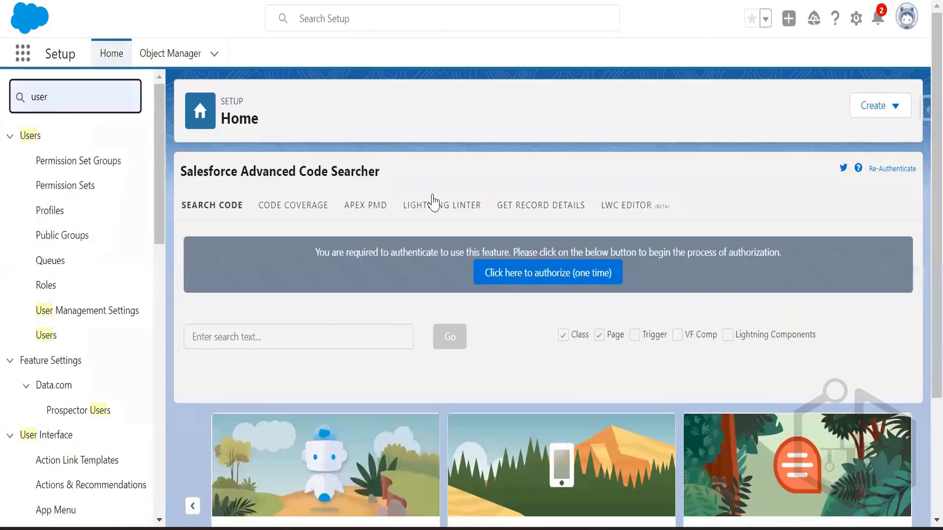
{"action": "left_click", "coordinate": [47, 335]}
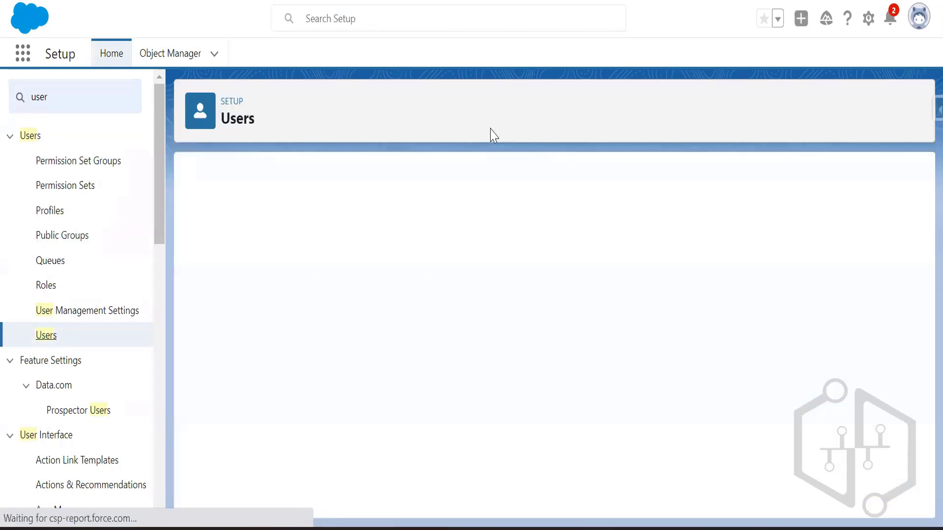
Step: Deactivate the active Standard User in the Installation & Repair Services role and save the user record
{"action": "scroll", "coordinate": [572, 344], "scroll_direction": "down", "scroll_amount": 4}
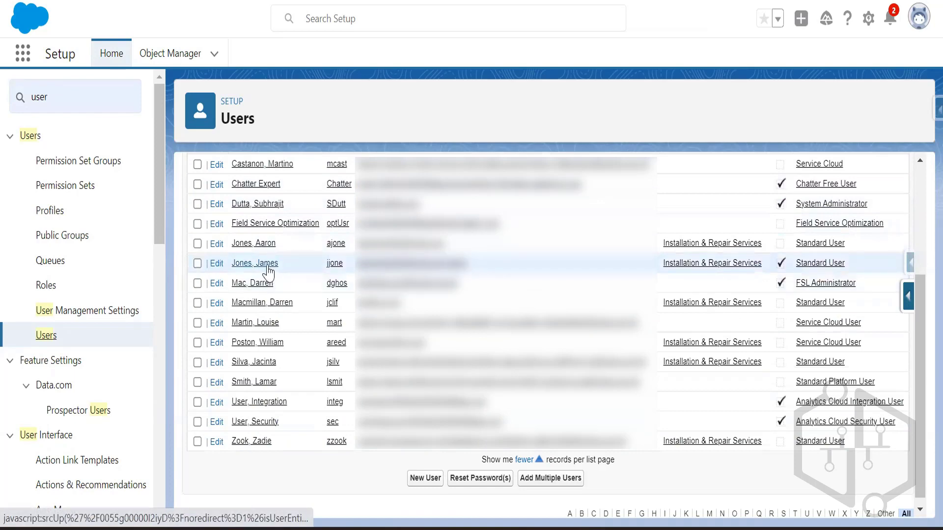
{"action": "scroll", "coordinate": [295, 315], "scroll_direction": "up", "scroll_amount": 2}
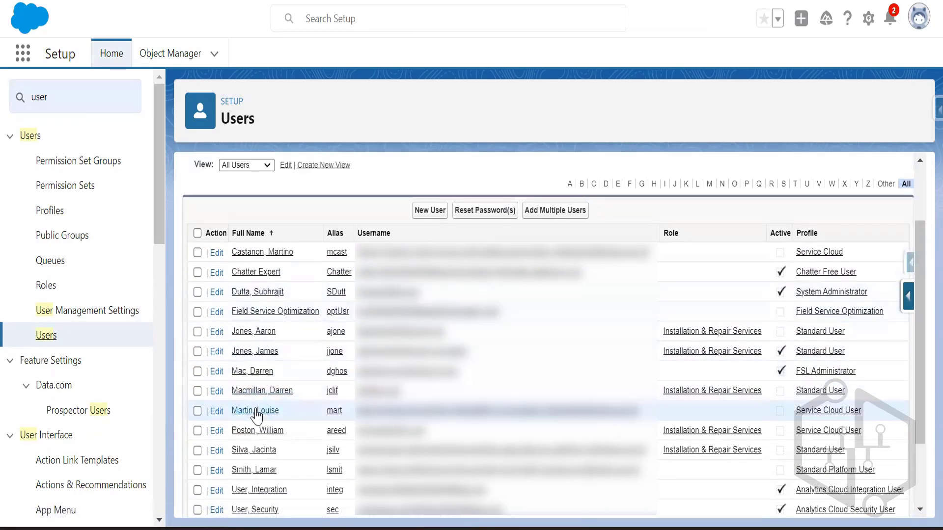
{"action": "left_click", "coordinate": [251, 354]}
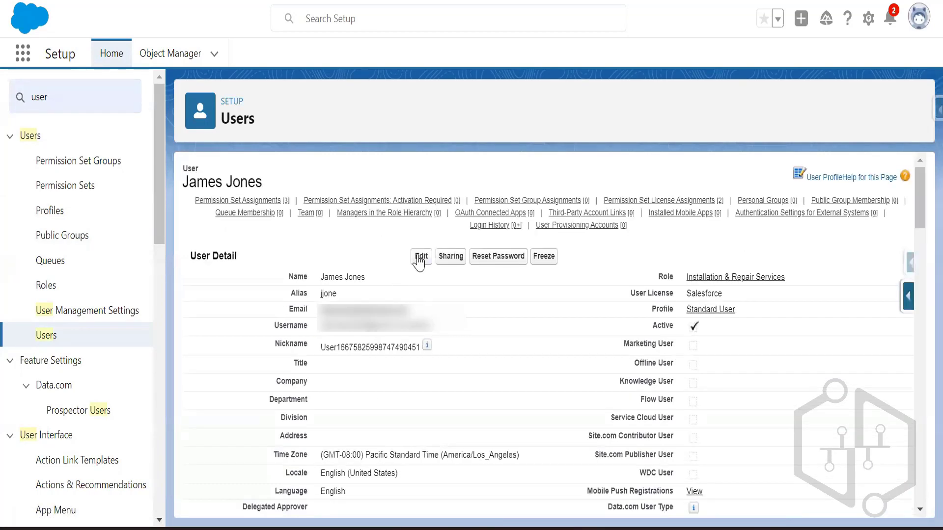
{"action": "left_click", "coordinate": [421, 257]}
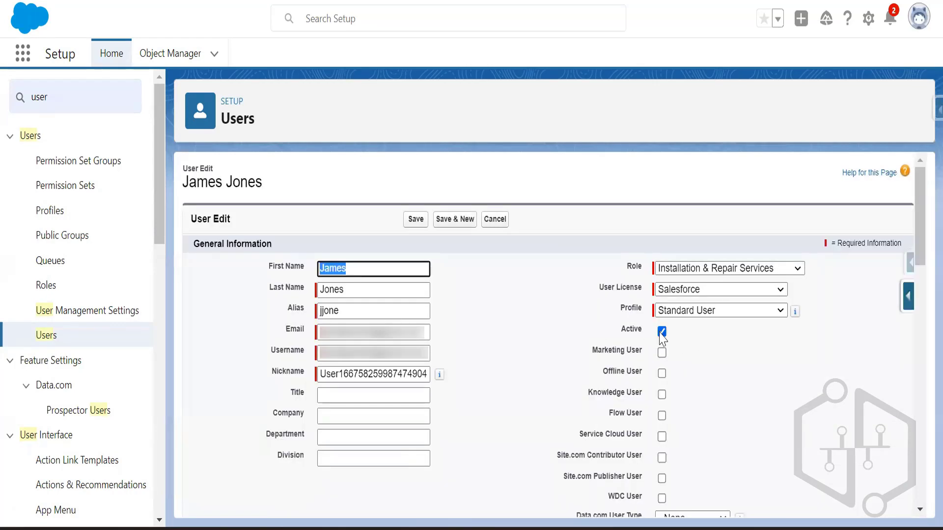
{"action": "left_click", "coordinate": [674, 331]}
{"action": "left_click", "coordinate": [545, 320]}
{"action": "left_click", "coordinate": [419, 221]}
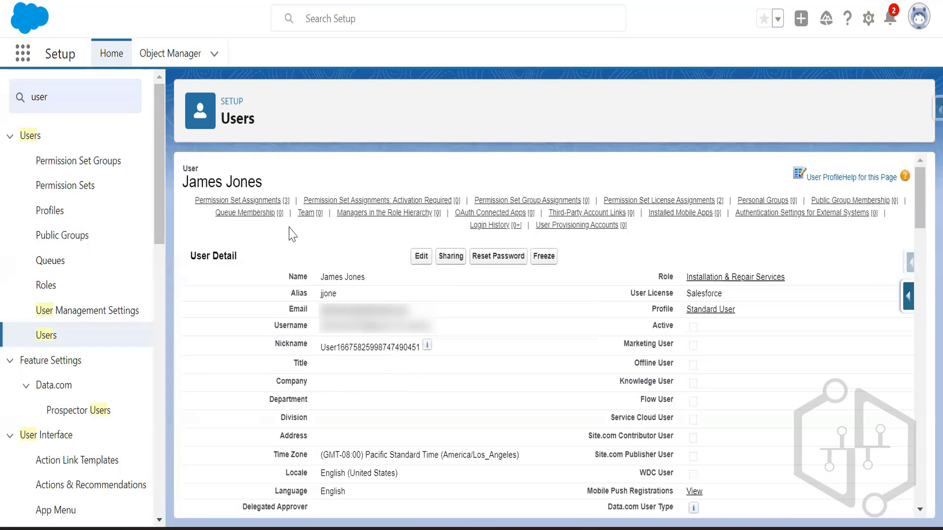
Step: Activate the Field Service Optimization user from the list of users and save the user record
{"action": "left_click", "coordinate": [47, 334]}
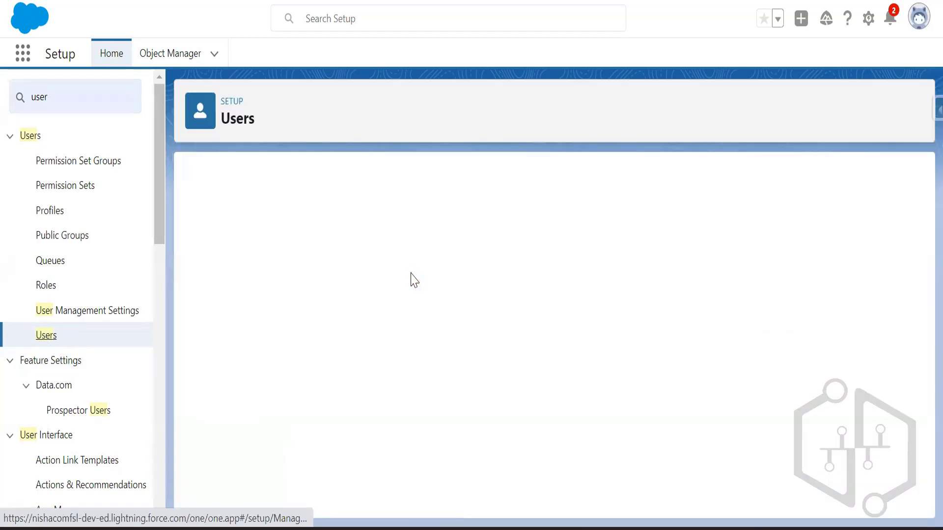
{"action": "scroll", "coordinate": [295, 294], "scroll_direction": "down", "scroll_amount": 2}
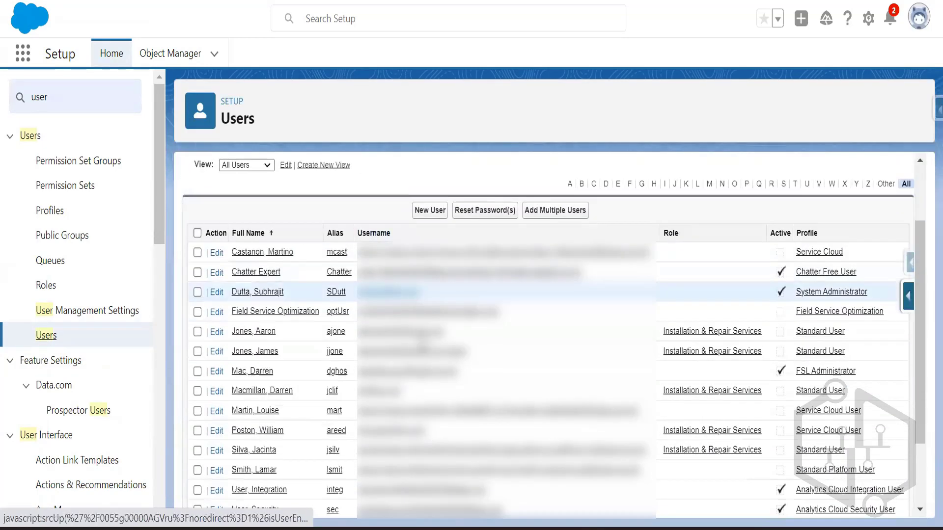
{"action": "left_click", "coordinate": [279, 315]}
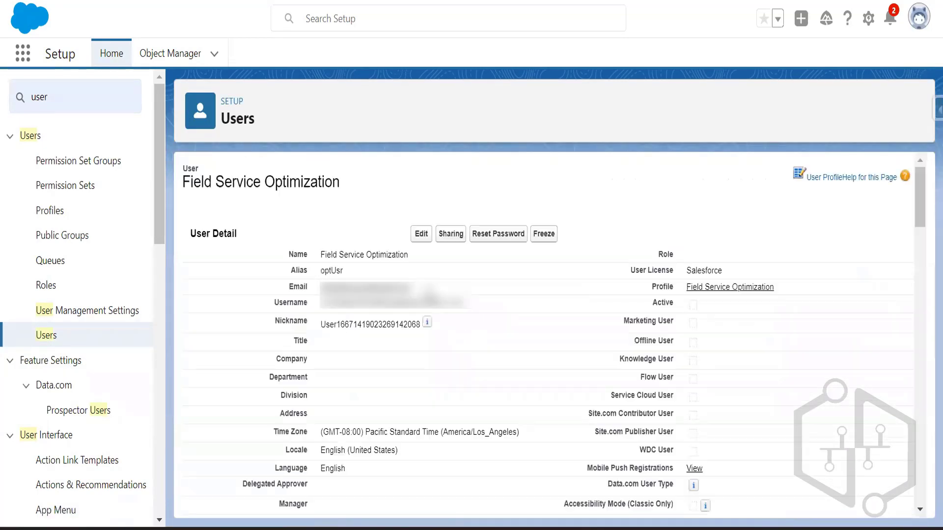
{"action": "left_click", "coordinate": [419, 255]}
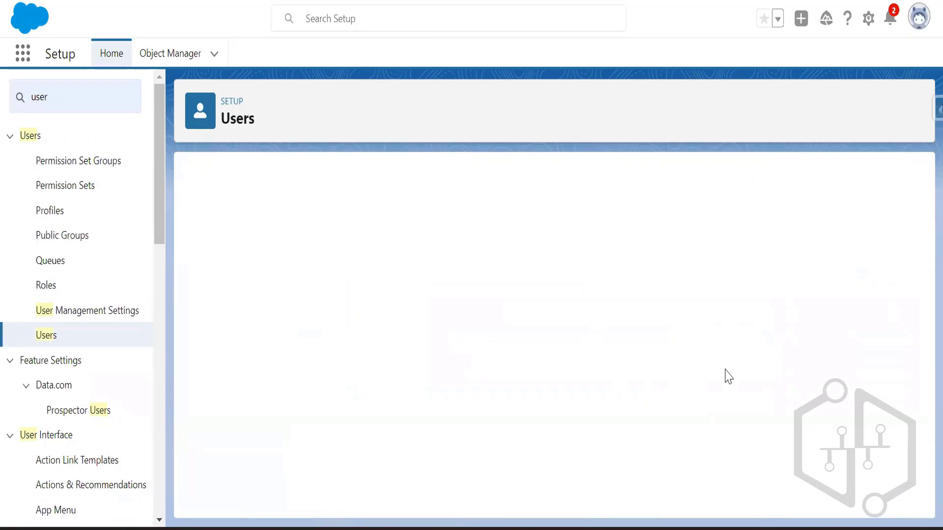
{"action": "left_click", "coordinate": [662, 331]}
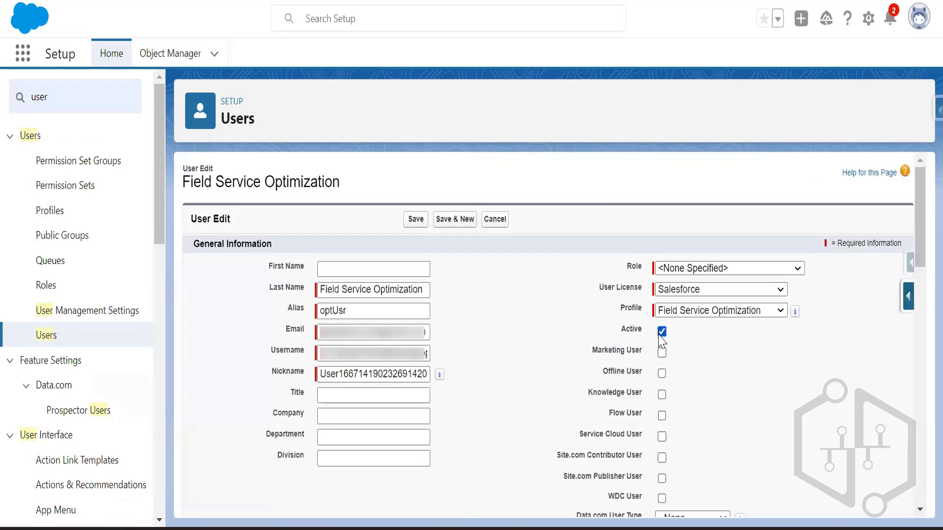
{"action": "left_click", "coordinate": [416, 219]}
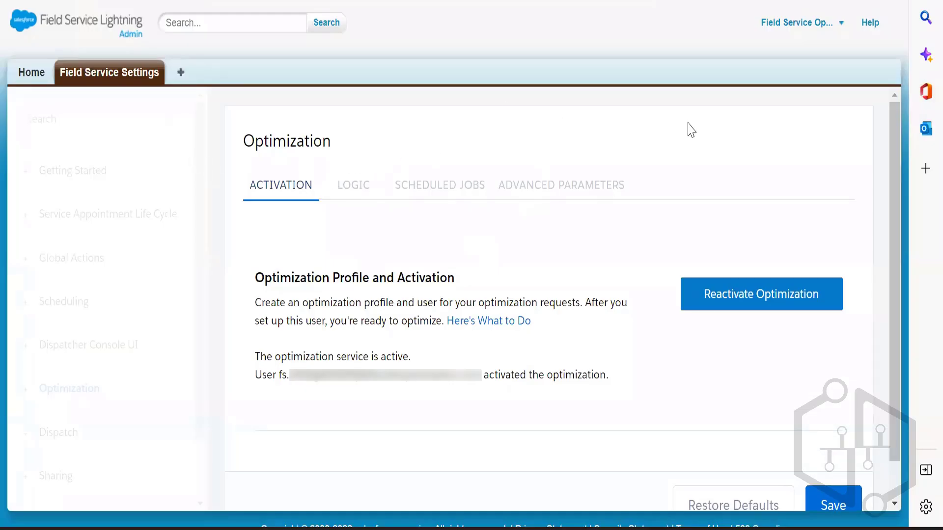
Step: Open the logged-in optimization user's own profile in Field Service Lightning Admin and highlight the profile name
{"action": "left_click", "coordinate": [809, 33]}
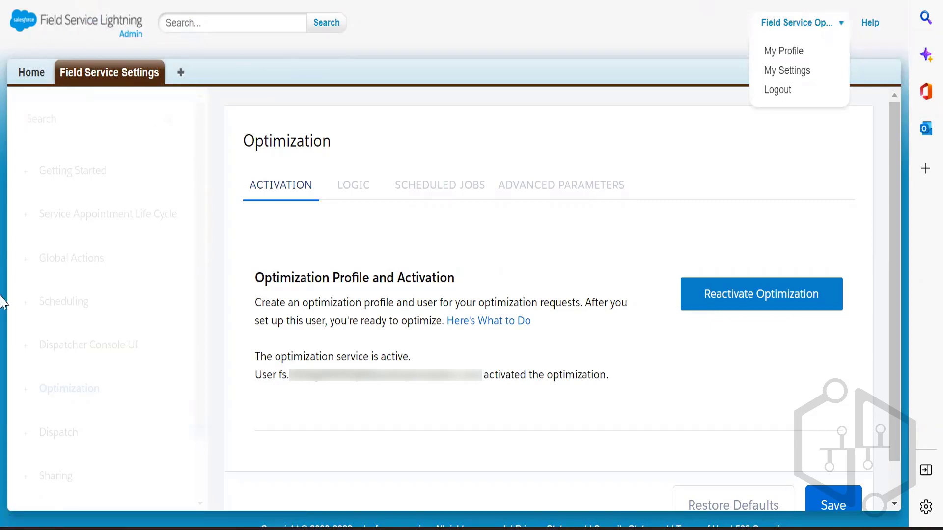
{"action": "left_click", "coordinate": [781, 52]}
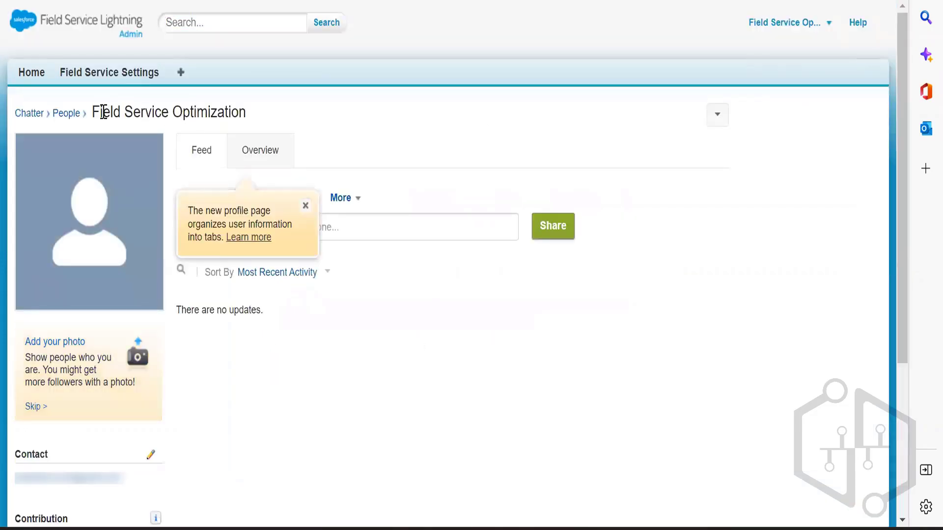
{"action": "left_click_drag", "start_coordinate": [92, 112], "coordinate": [248, 112]}
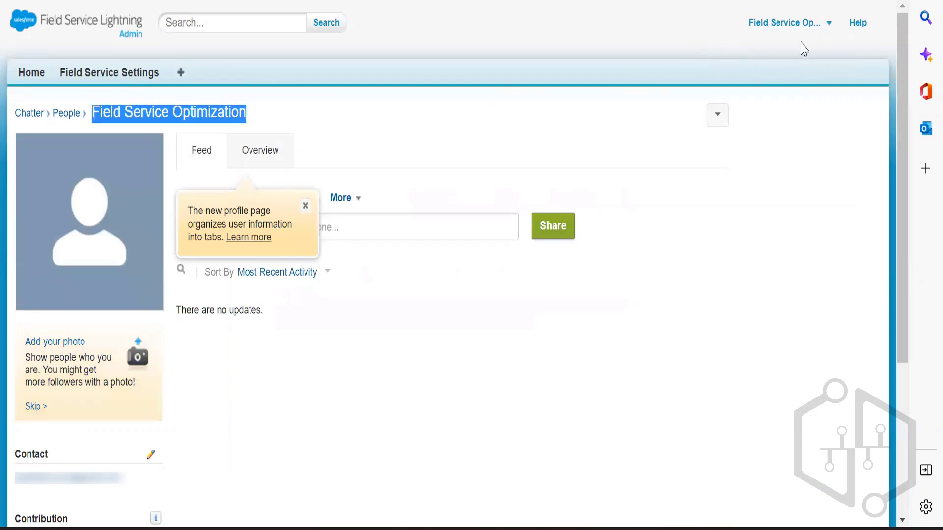
Step: Return to the Optimization activation settings, highlight the service status line, and review the rest of the page
{"action": "left_click", "coordinate": [96, 72]}
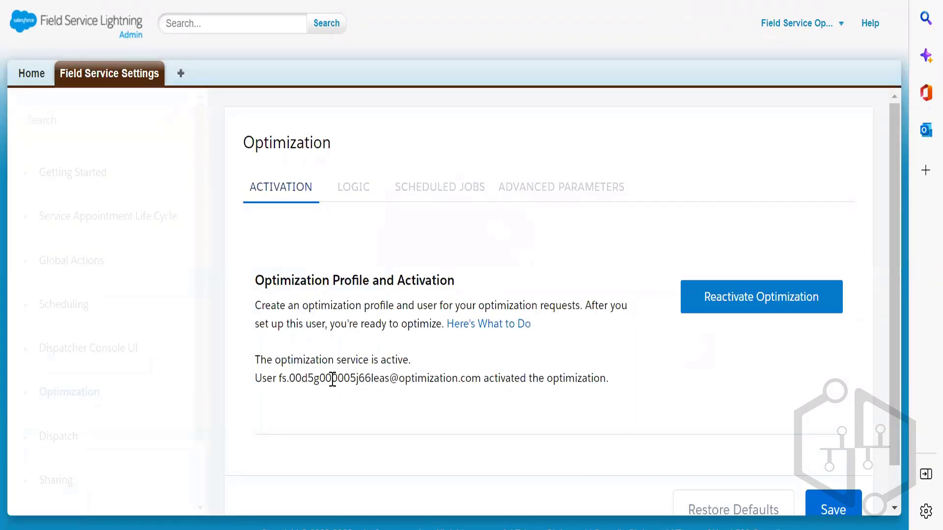
{"action": "left_click_drag", "start_coordinate": [413, 364], "coordinate": [242, 363]}
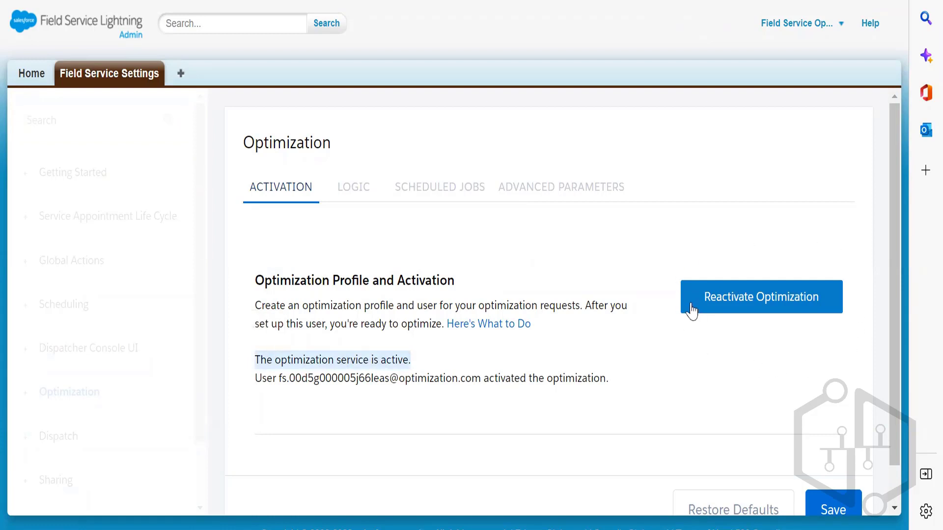
{"action": "scroll", "coordinate": [692, 370], "scroll_direction": "down", "scroll_amount": 1}
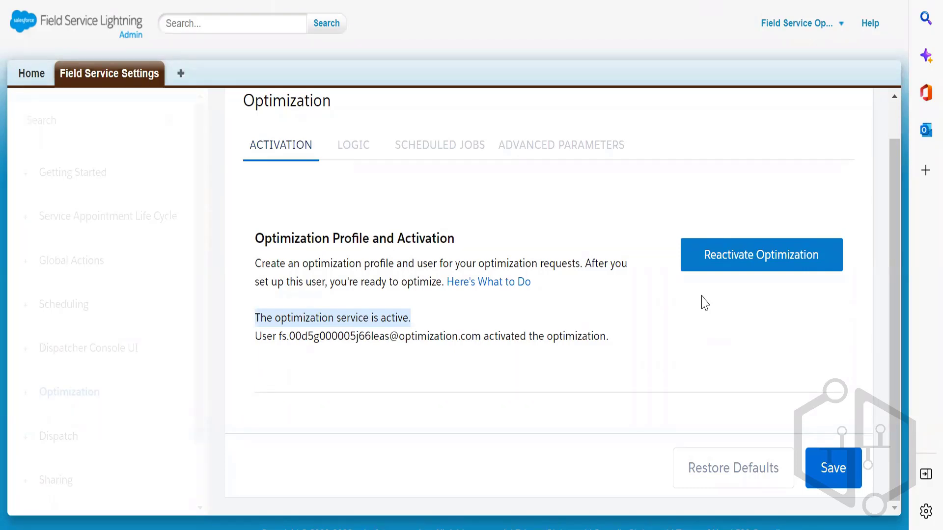
Step: Switch back to the administrator's Salesforce session and open the Field Service dispatcher console from the home page
{"action": "left_click", "coordinate": [795, 38]}
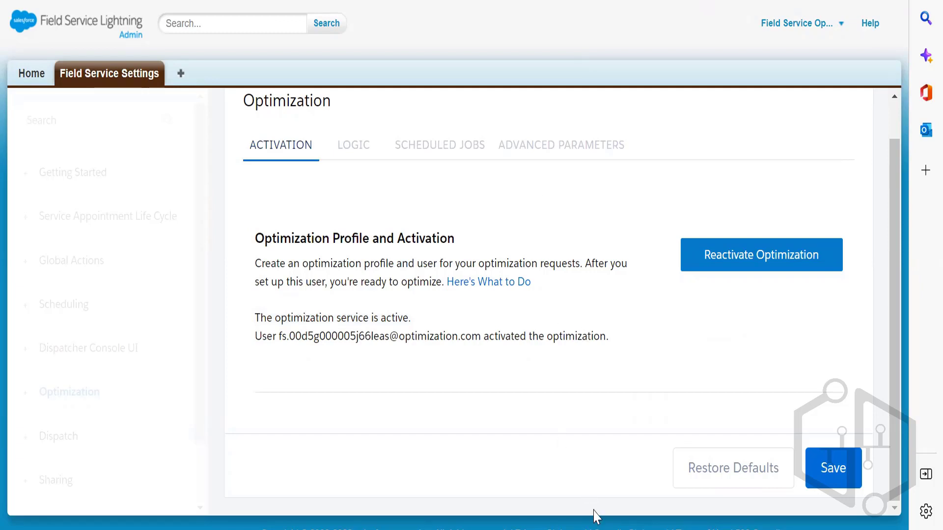
{"action": "mouse_move", "coordinate": [594, 516]}
{"action": "left_click", "coordinate": [589, 454]}
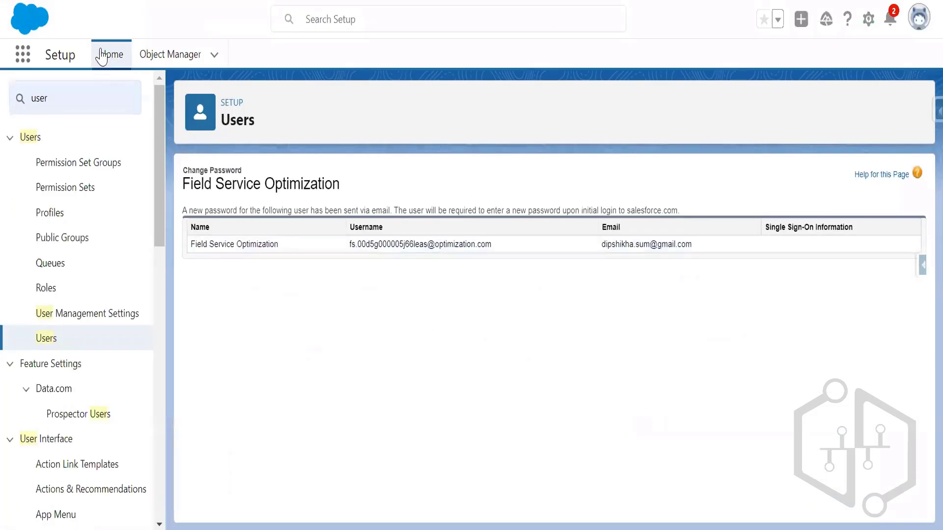
{"action": "left_click", "coordinate": [918, 18]}
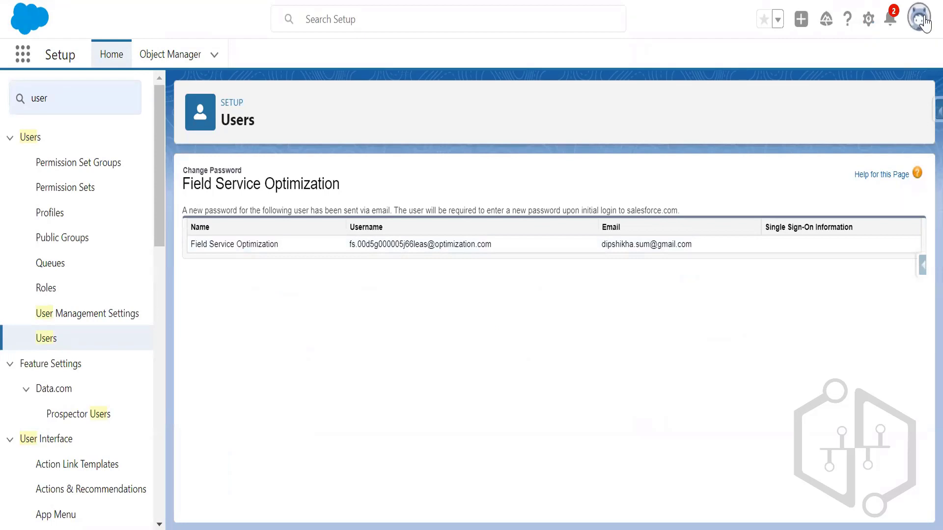
{"action": "left_click", "coordinate": [233, 29]}
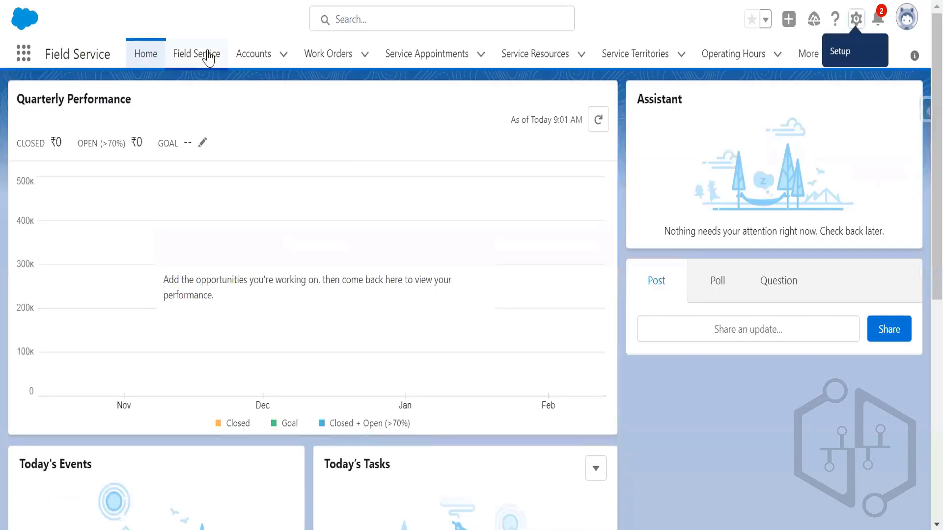
{"action": "left_click", "coordinate": [201, 56]}
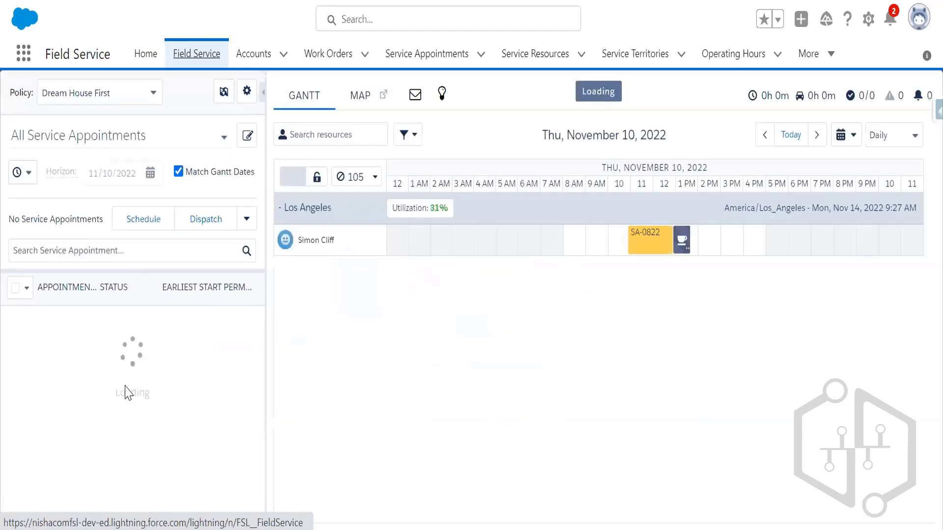
Step: Show the bulk actions including Optimize for service appointments, selecting and then deselecting SA-0794, SA-0793 and SA-0788
{"action": "left_click", "coordinate": [247, 220]}
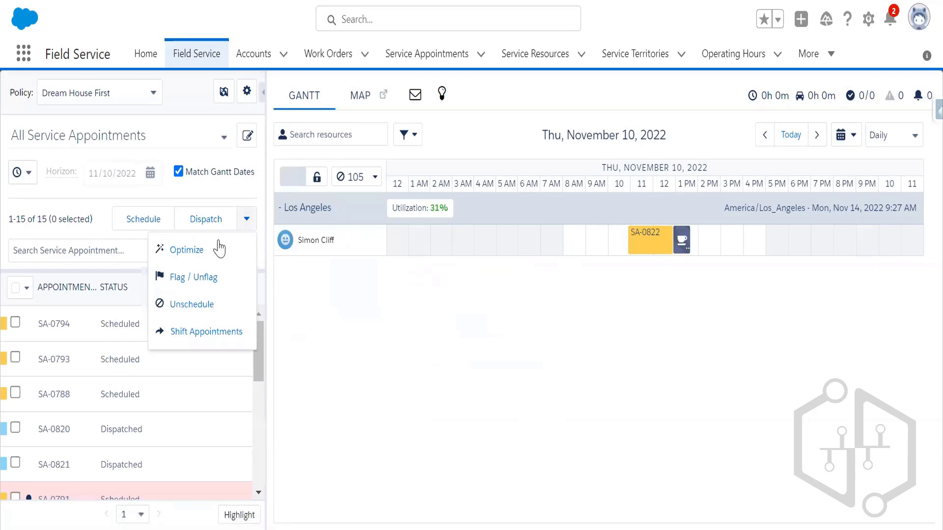
{"action": "left_click", "coordinate": [15, 323]}
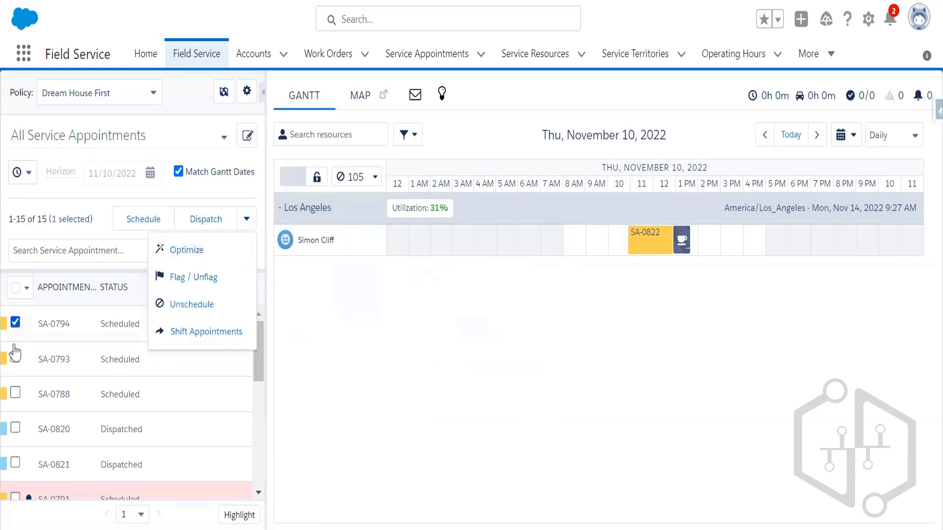
{"action": "left_click", "coordinate": [15, 356]}
{"action": "left_click", "coordinate": [15, 392]}
{"action": "left_click", "coordinate": [15, 393]}
{"action": "left_click", "coordinate": [15, 357]}
{"action": "left_click", "coordinate": [15, 323]}
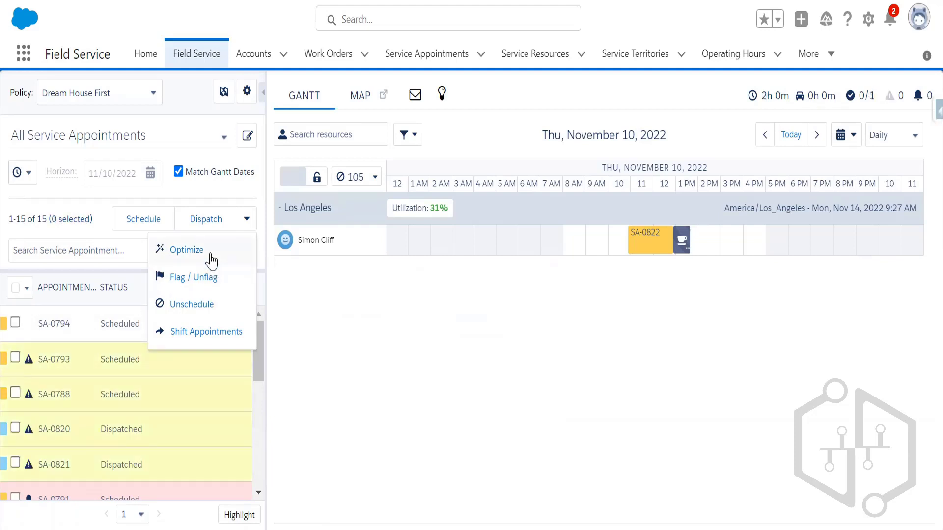
Step: Leave the bulk actions and check the notifications in the dispatcher console
{"action": "left_click", "coordinate": [426, 352]}
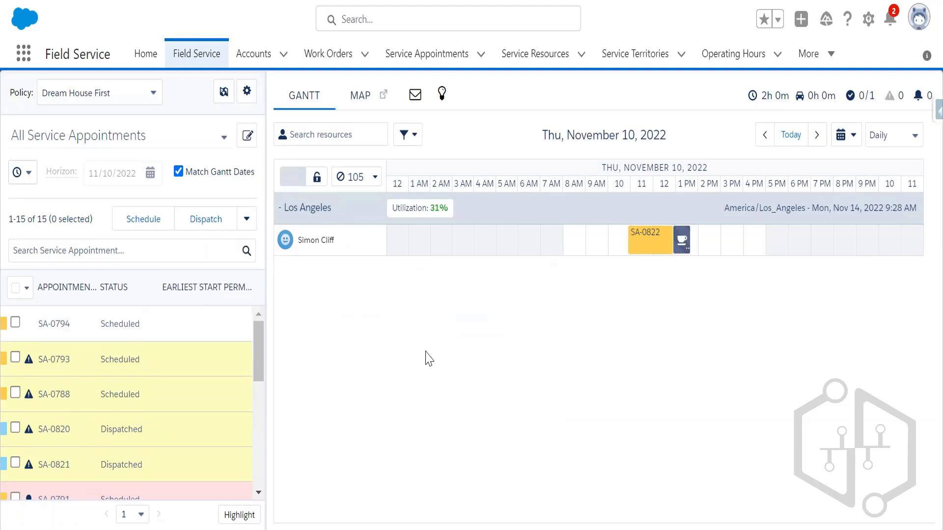
{"action": "left_click", "coordinate": [414, 94]}
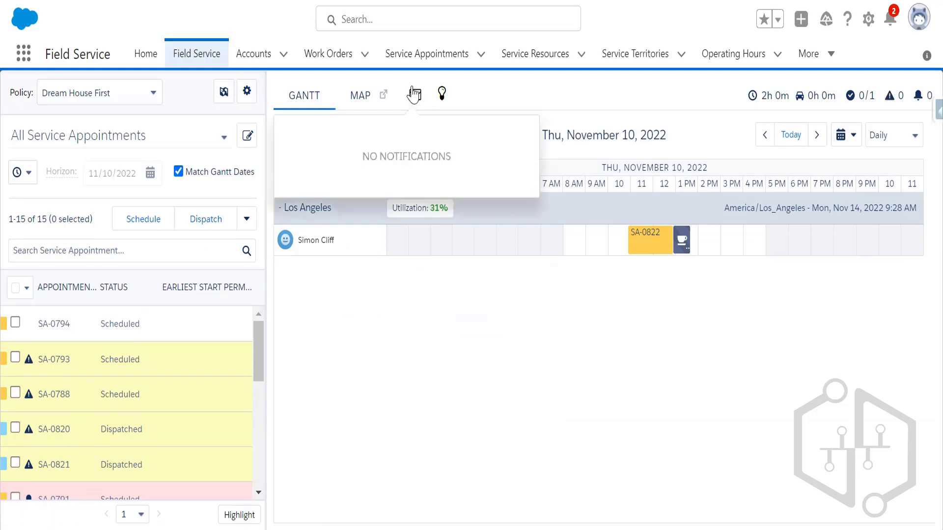
{"action": "left_click", "coordinate": [436, 374]}
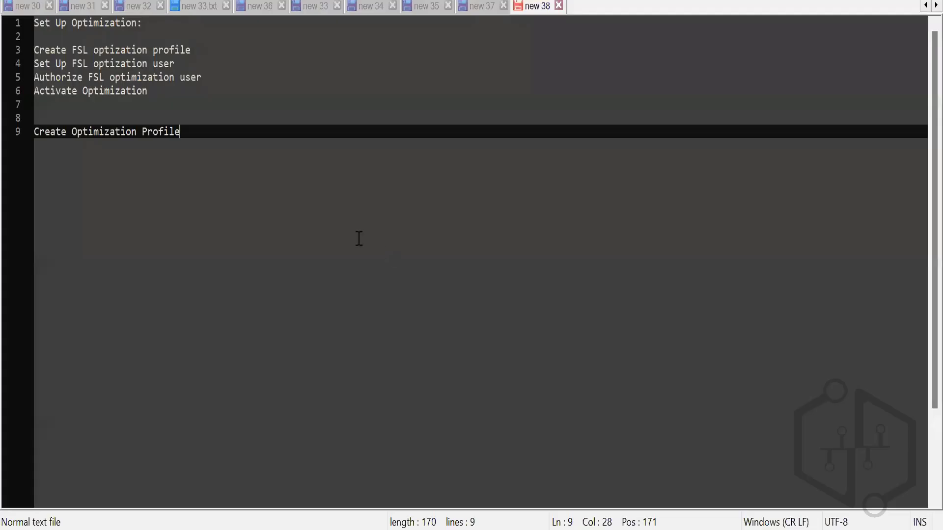
Step: Add the lines "Global Optimization" and "In- Day Optimization" below "Create Optimization Profile" in the text editor notes
{"action": "key", "text": "Return"}
{"action": "key", "text": "Return"}
{"action": "key", "text": "Return"}
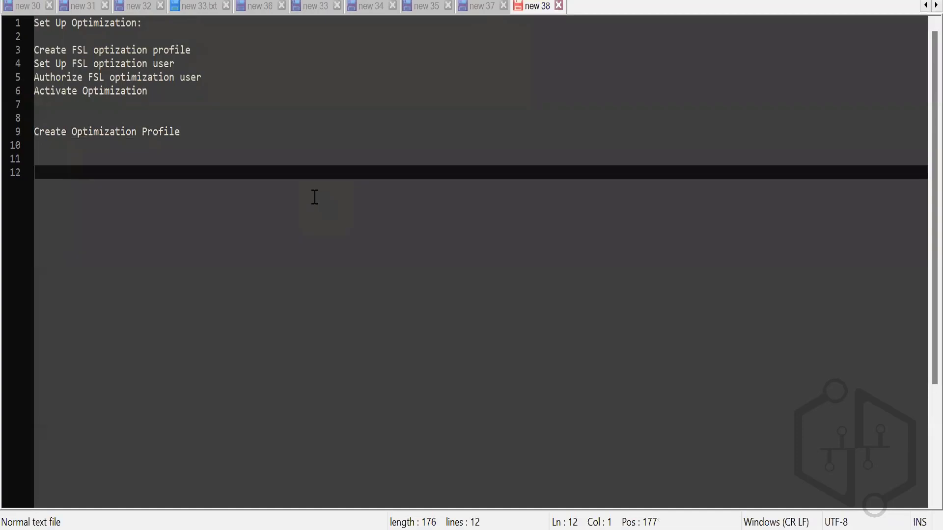
{"action": "type", "text": "Global Opti"}
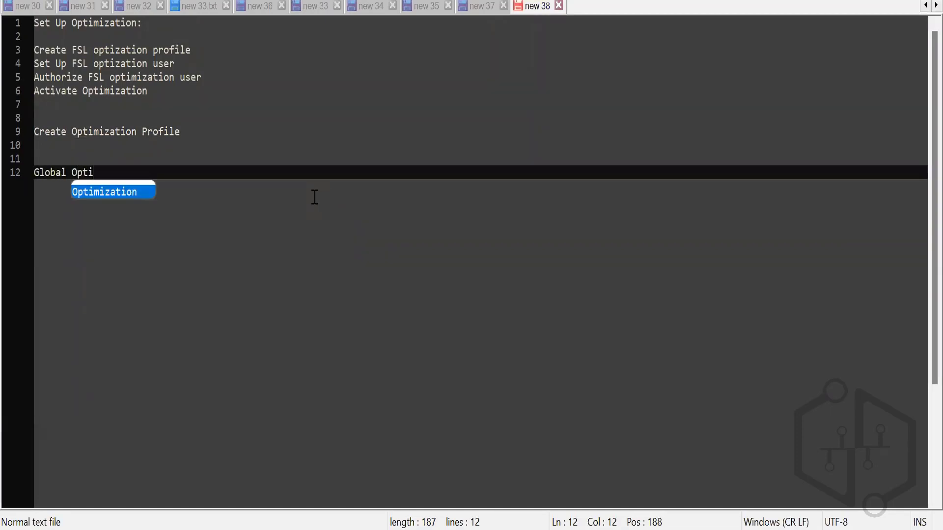
{"action": "type", "text": "mization"}
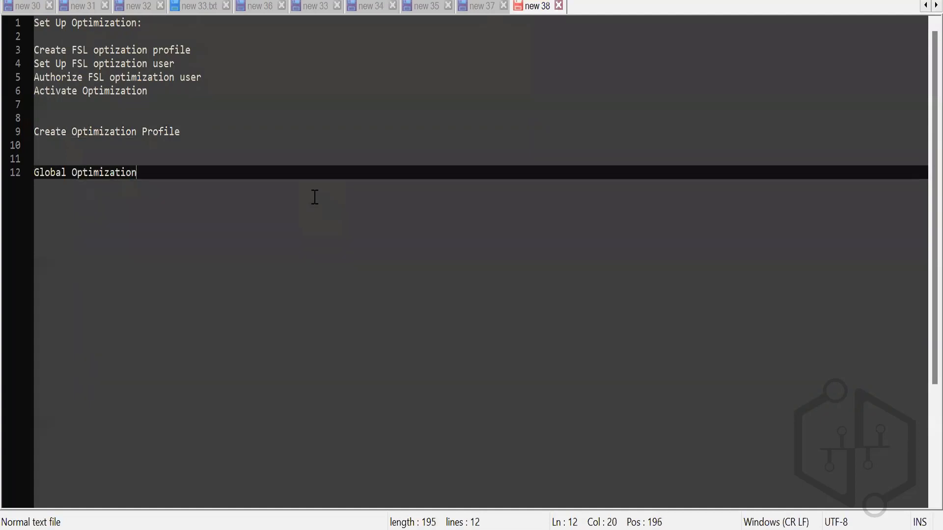
{"action": "key", "text": "Return"}
{"action": "type", "text": "Inday"}
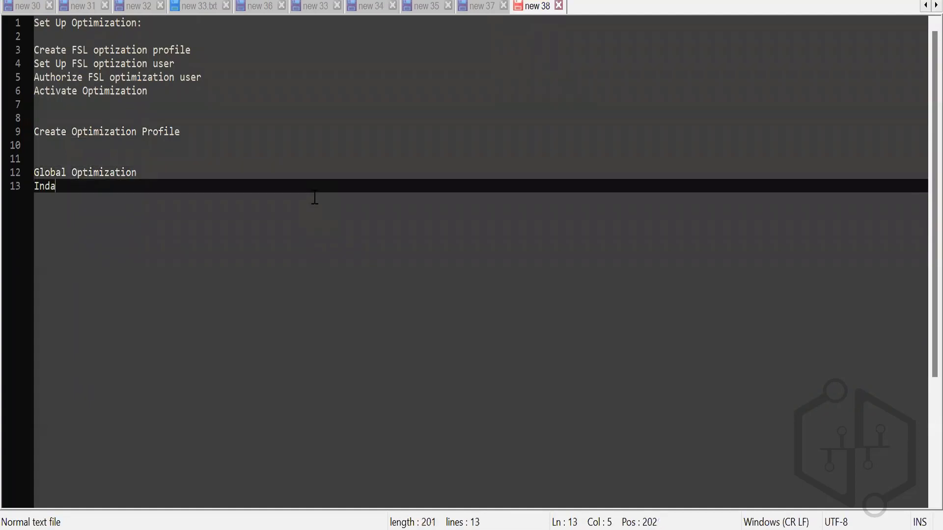
{"action": "key", "text": "BackSpace"}
{"action": "key", "text": "BackSpace"}
{"action": "key", "text": "BackSpace"}
{"action": "key", "text": "BackSpace"}
{"action": "type", "text": "- Day Optimizat"}
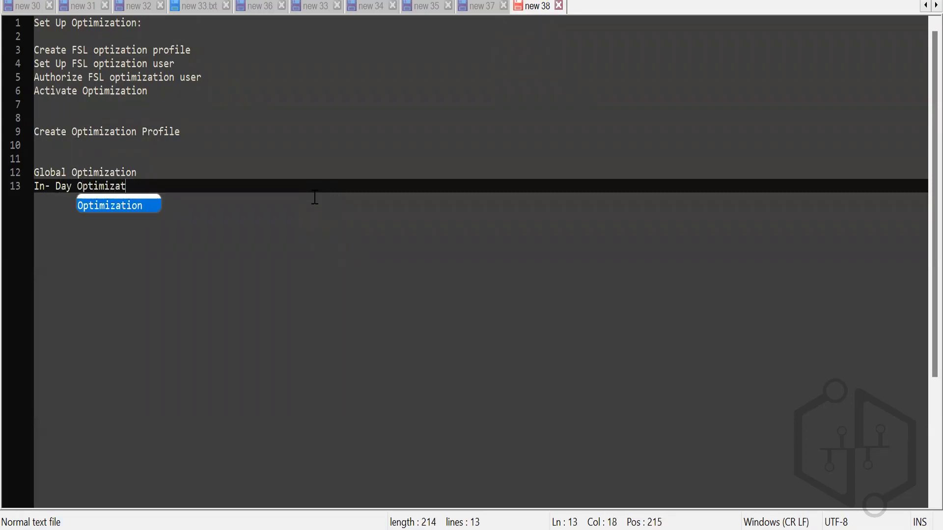
{"action": "type", "text": "ion"}
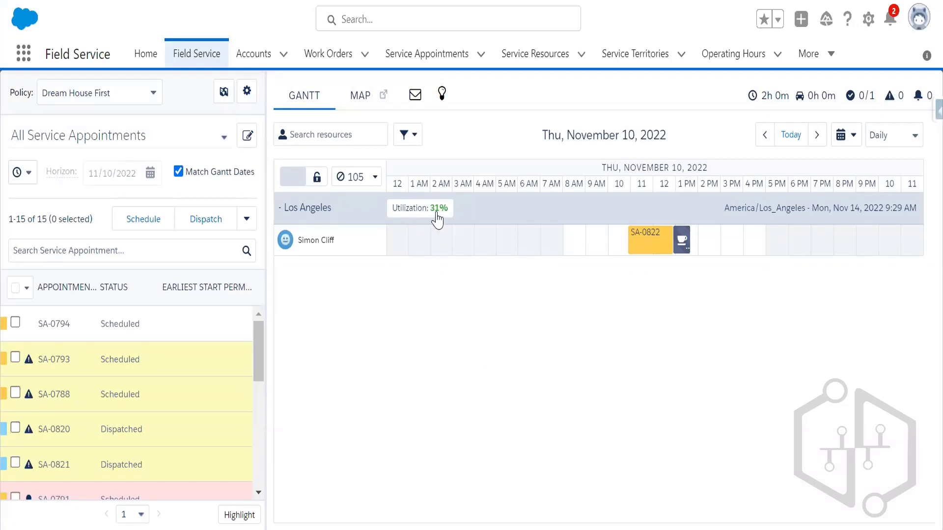
Step: Go to the Field Service Admin app and view the Scheduled Jobs page of the Optimization settings
{"action": "mouse_move", "coordinate": [773, 101]}
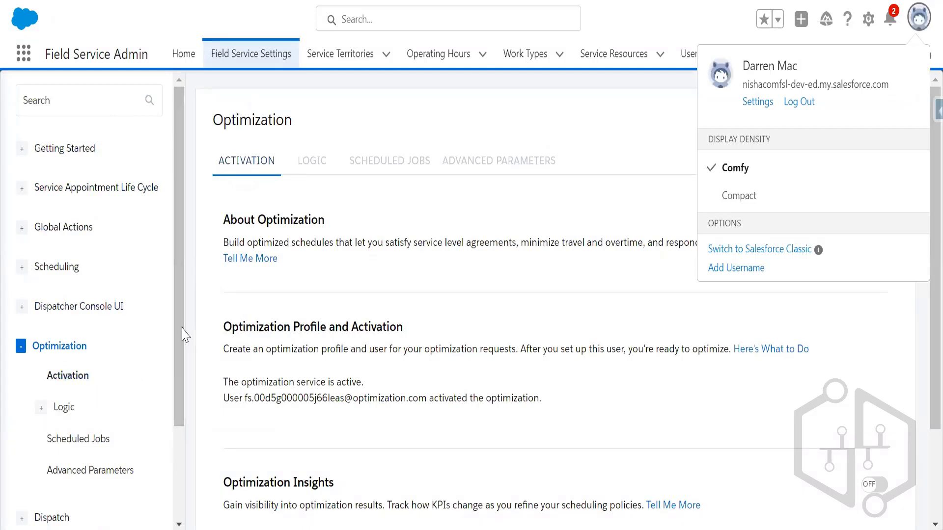
{"action": "left_click_drag", "start_coordinate": [184, 330], "coordinate": [185, 385]}
{"action": "left_click", "coordinate": [412, 167]}
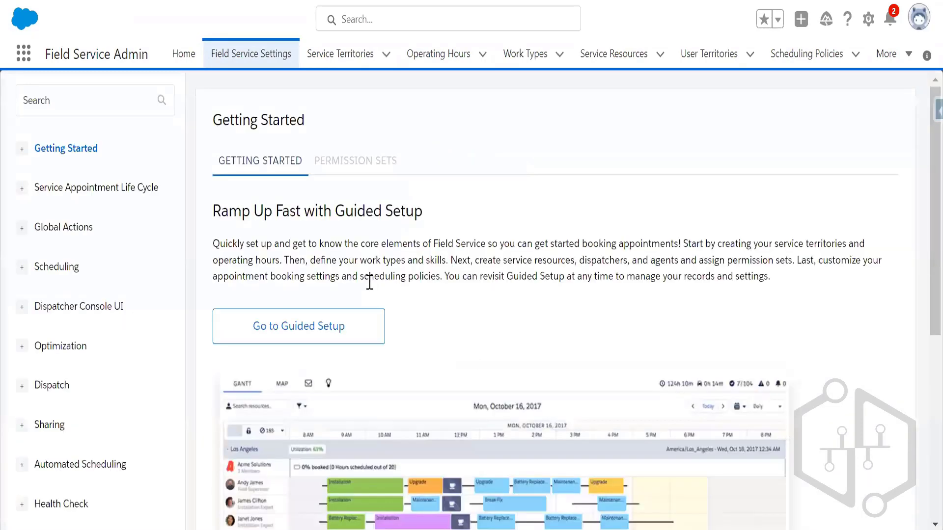
{"action": "left_click", "coordinate": [21, 346]}
{"action": "scroll", "coordinate": [183, 393], "scroll_direction": "down", "scroll_amount": 1}
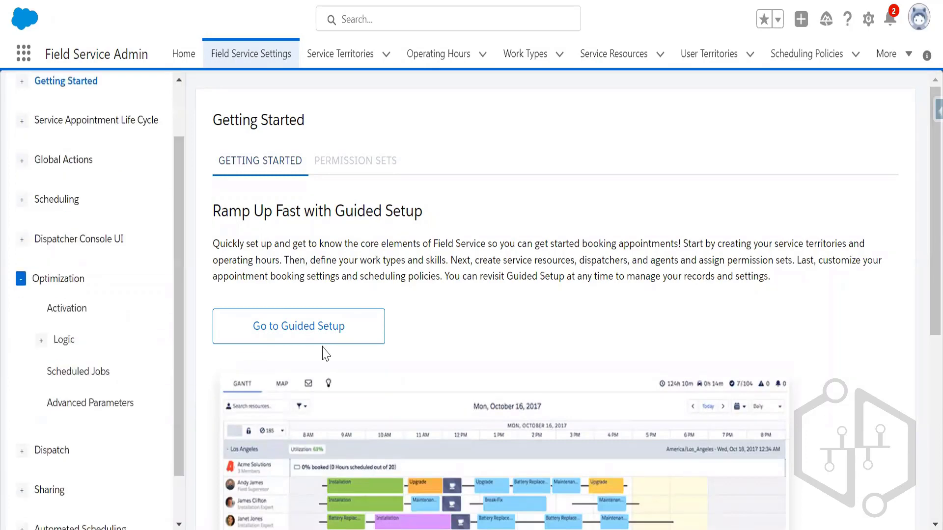
{"action": "left_click", "coordinate": [73, 310]}
{"action": "left_click", "coordinate": [391, 162]}
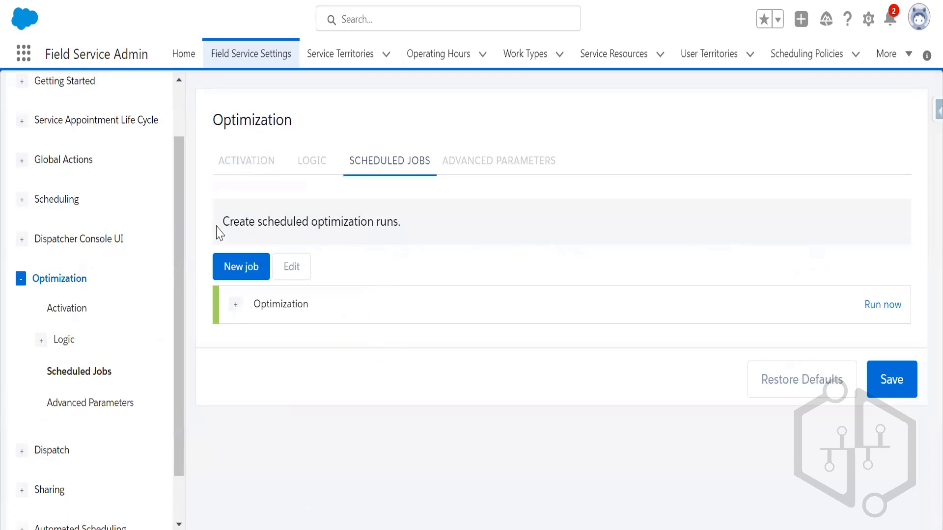
Step: Highlight the note about creating scheduled optimization runs and expand the existing Optimization job's settings
{"action": "left_click_drag", "start_coordinate": [217, 232], "coordinate": [400, 221]}
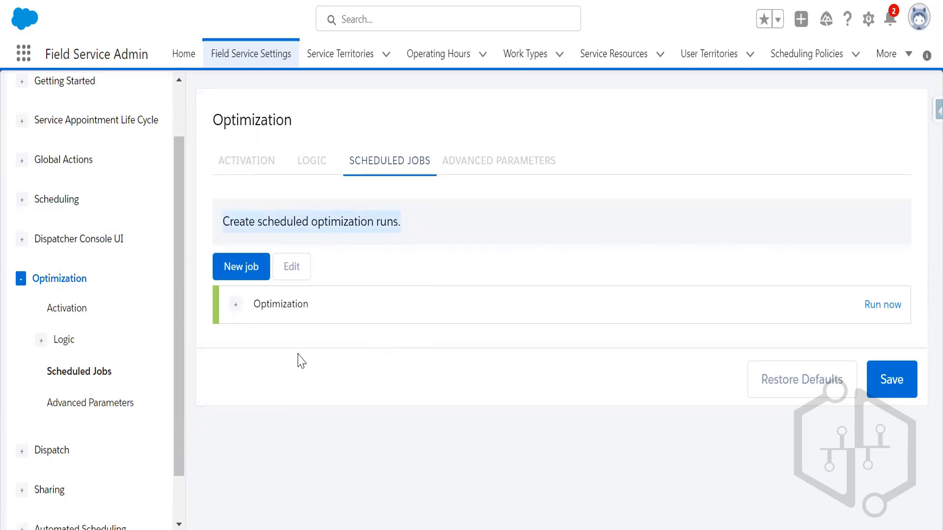
{"action": "left_click", "coordinate": [235, 305]}
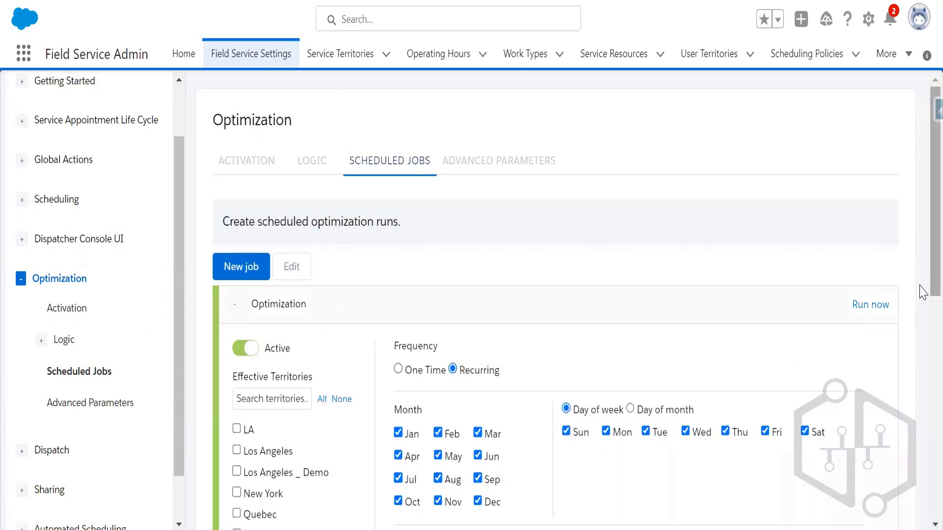
Step: Review the settings of the existing Optimization job and collapse it
{"action": "left_click_drag", "start_coordinate": [931, 286], "coordinate": [931, 357]}
{"action": "scroll", "coordinate": [922, 363], "scroll_direction": "down", "scroll_amount": 5}
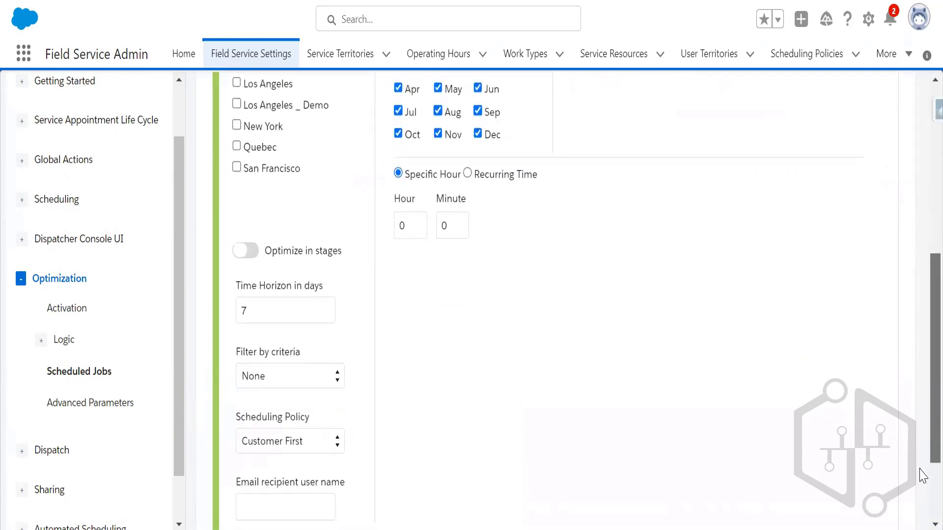
{"action": "scroll", "coordinate": [923, 395], "scroll_direction": "up", "scroll_amount": 8}
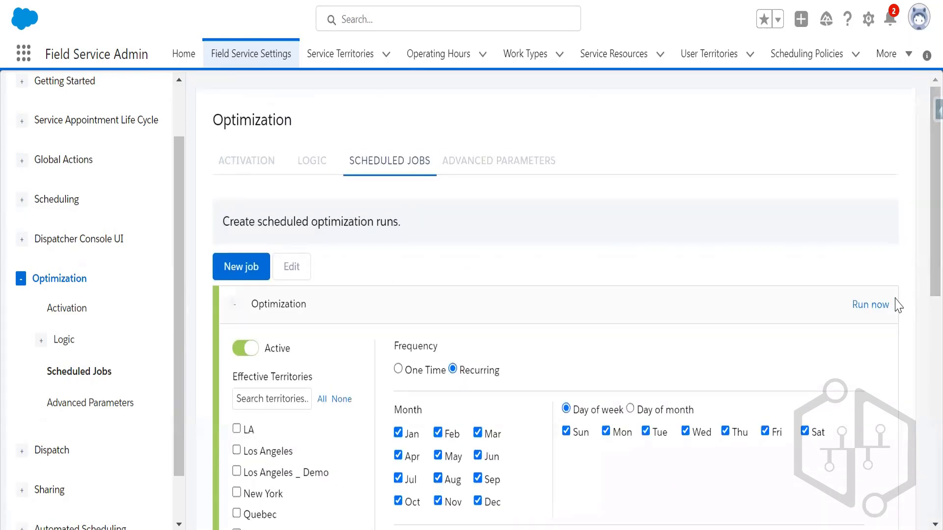
{"action": "left_click", "coordinate": [235, 305]}
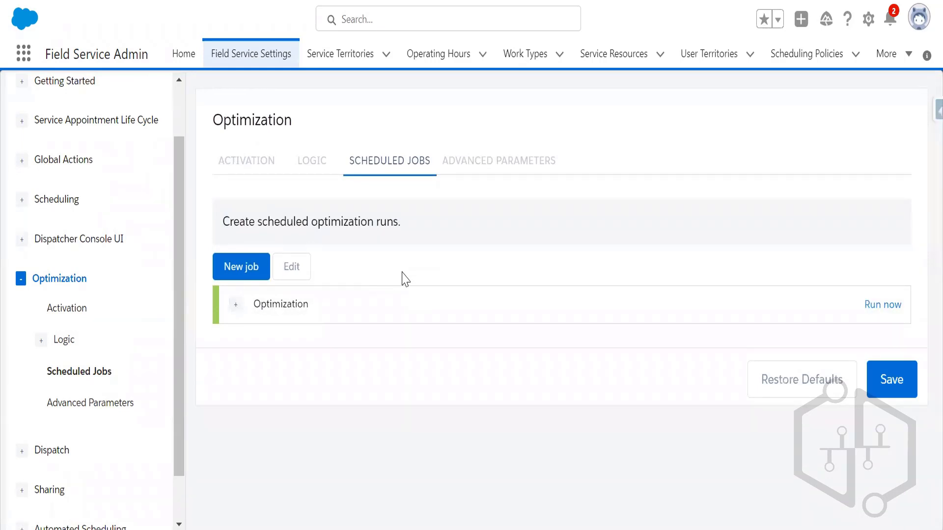
Step: Create a new scheduled job named "Nightly Schedule Optimzation" with the Optimization automator type
{"action": "left_click", "coordinate": [239, 276]}
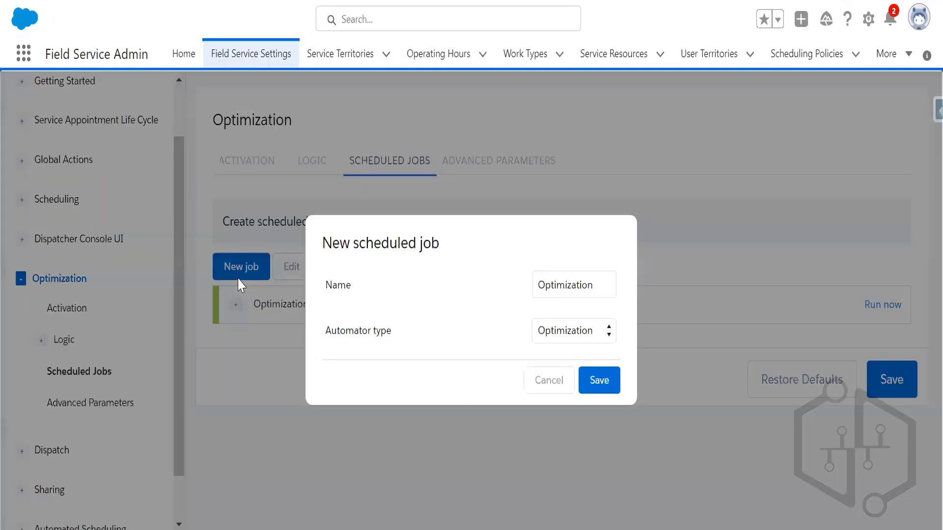
{"action": "double_click", "coordinate": [593, 286]}
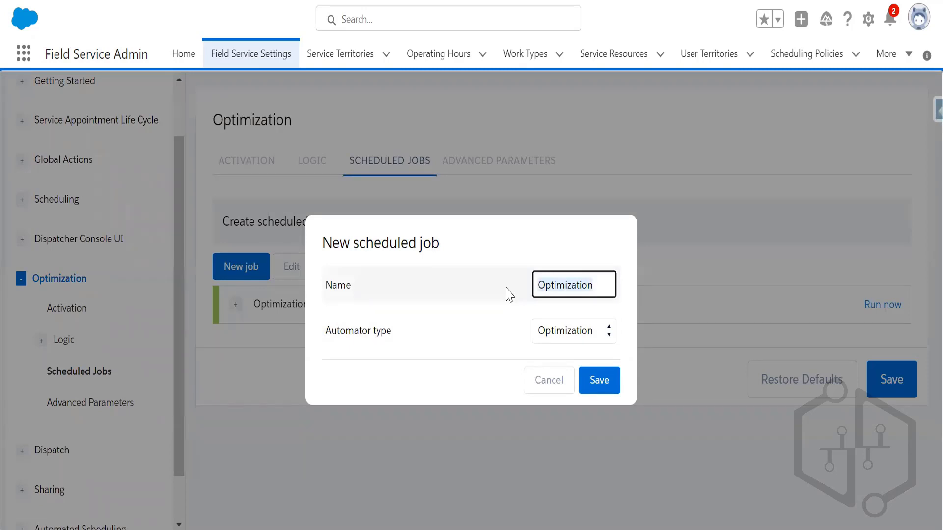
{"action": "type", "text": "Nightl"}
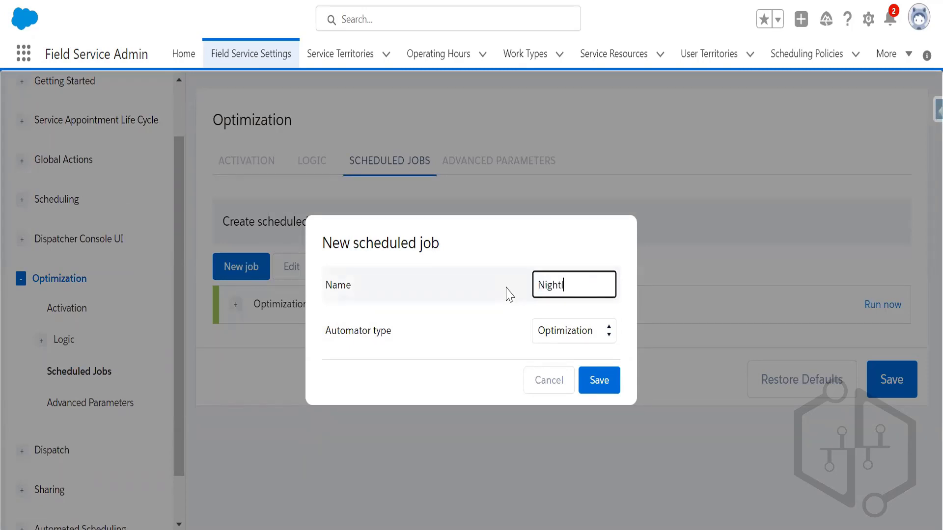
{"action": "type", "text": "y Schedule Opti"}
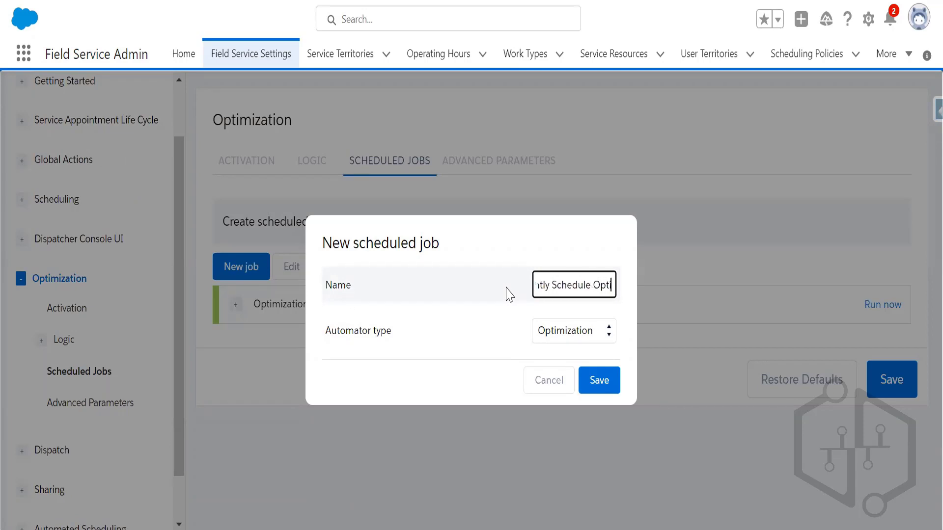
{"action": "type", "text": "mzation"}
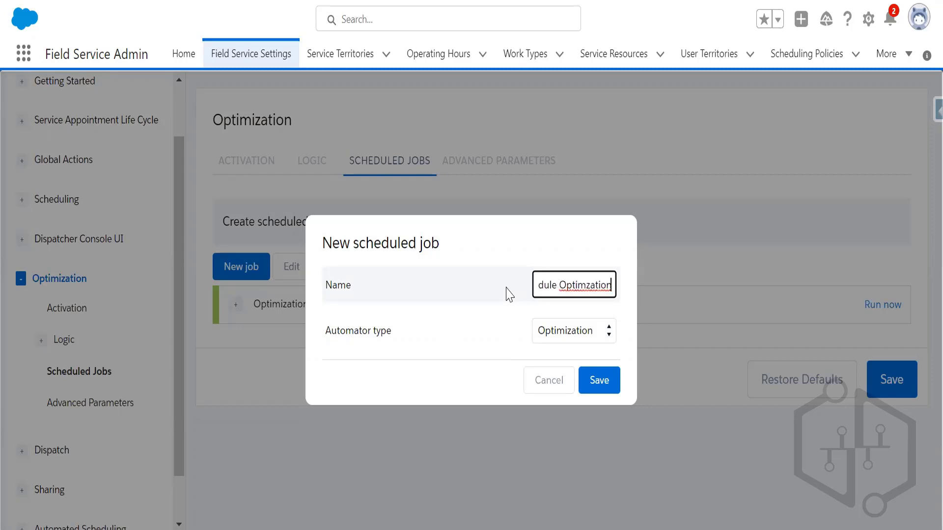
{"action": "left_click", "coordinate": [602, 382]}
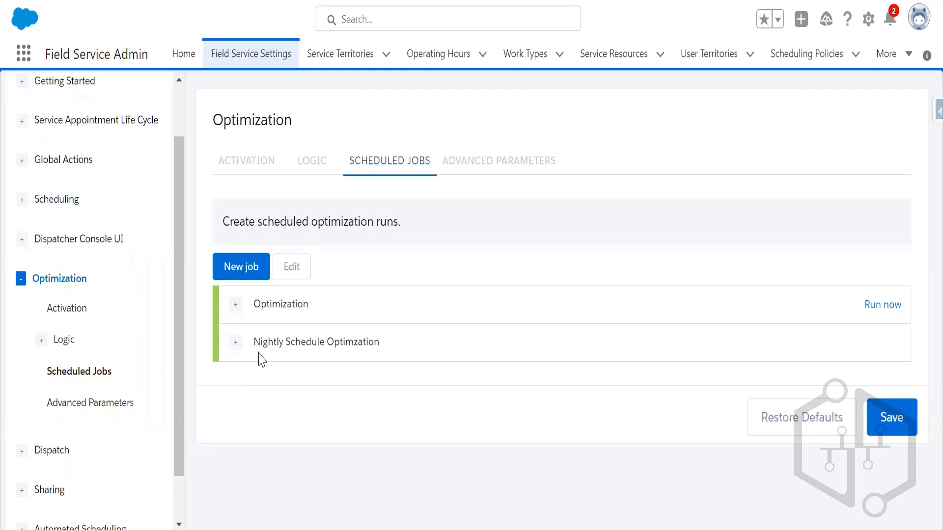
Step: Limit the nightly job to the territories Los Angeles, Los Angeles _ Demo and New York, and enable optimizing in stages
{"action": "left_click", "coordinate": [236, 342]}
{"action": "scroll", "coordinate": [542, 351], "scroll_direction": "down", "scroll_amount": 3}
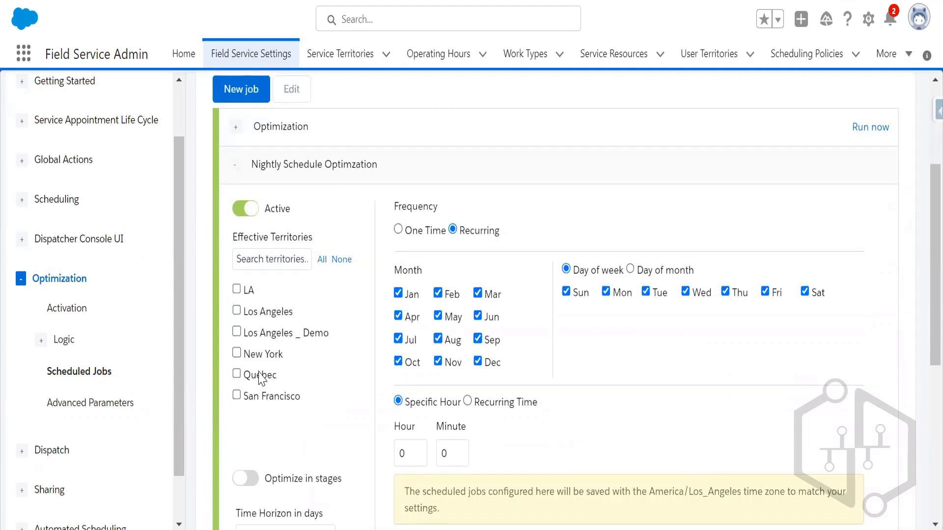
{"action": "left_click", "coordinate": [239, 333]}
{"action": "left_click", "coordinate": [236, 311]}
{"action": "left_click", "coordinate": [237, 353]}
{"action": "scroll", "coordinate": [296, 457], "scroll_direction": "down", "scroll_amount": 2}
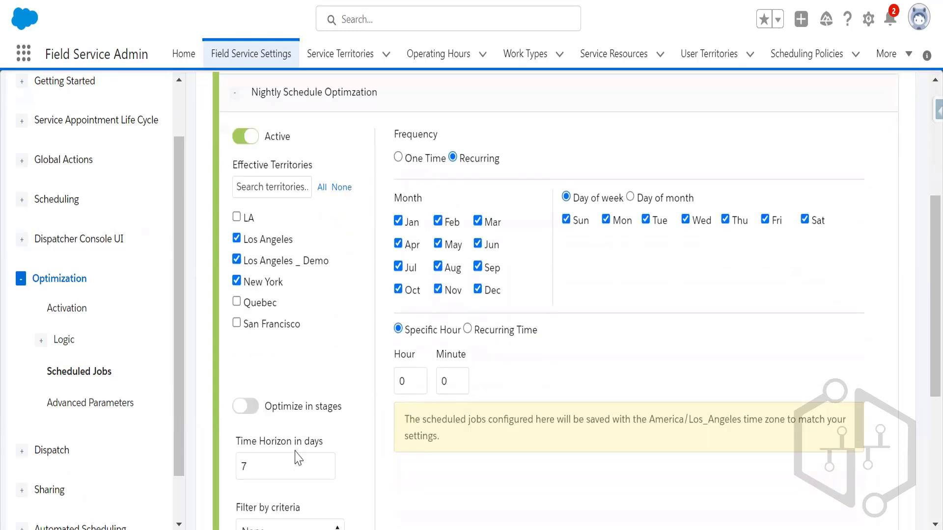
{"action": "left_click", "coordinate": [247, 390]}
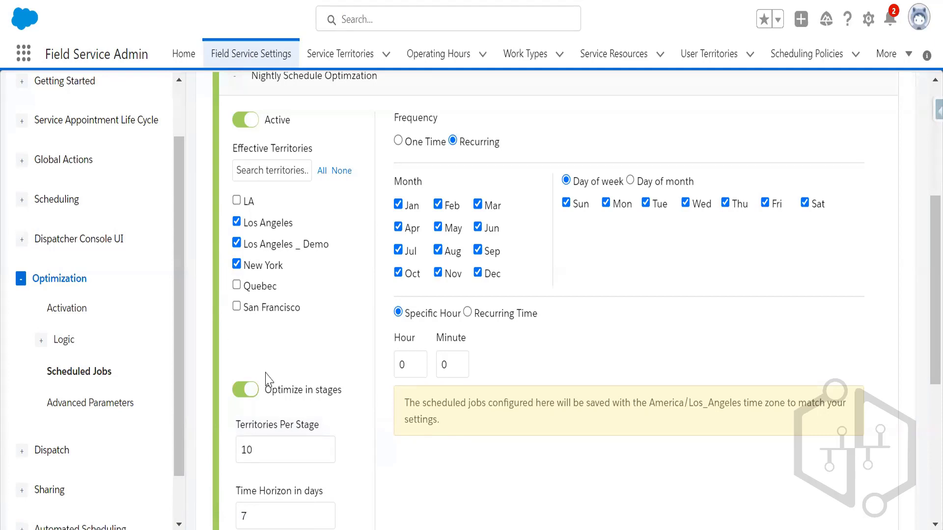
Step: Examine the nightly job's filter criteria, scheduling policy choices and email recipient field, leaving their values as they are
{"action": "scroll", "coordinate": [270, 388], "scroll_direction": "down", "scroll_amount": 1}
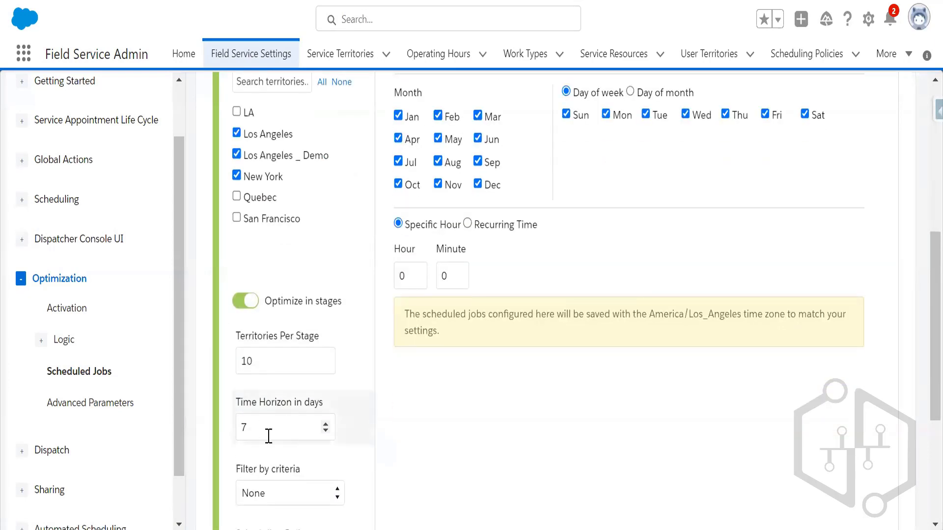
{"action": "scroll", "coordinate": [269, 439], "scroll_direction": "down", "scroll_amount": 1}
{"action": "left_click", "coordinate": [286, 410]}
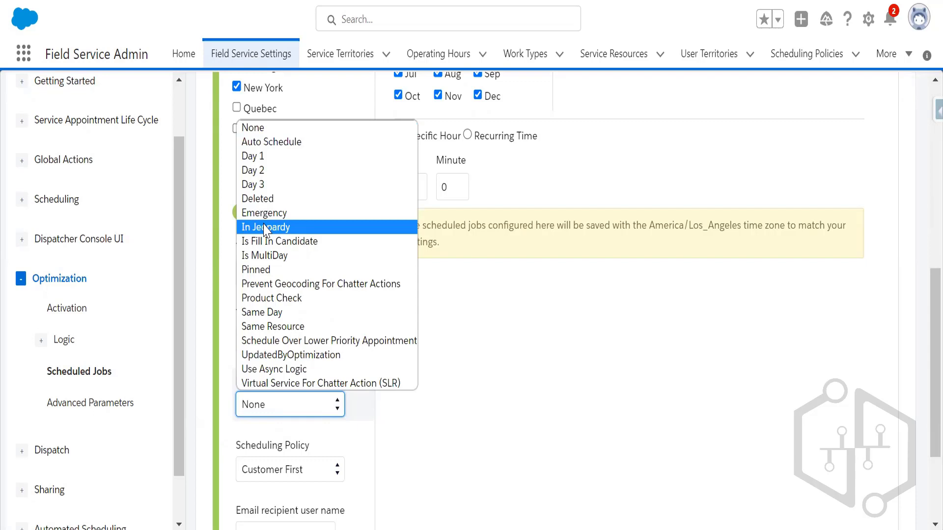
{"action": "left_click", "coordinate": [515, 326]}
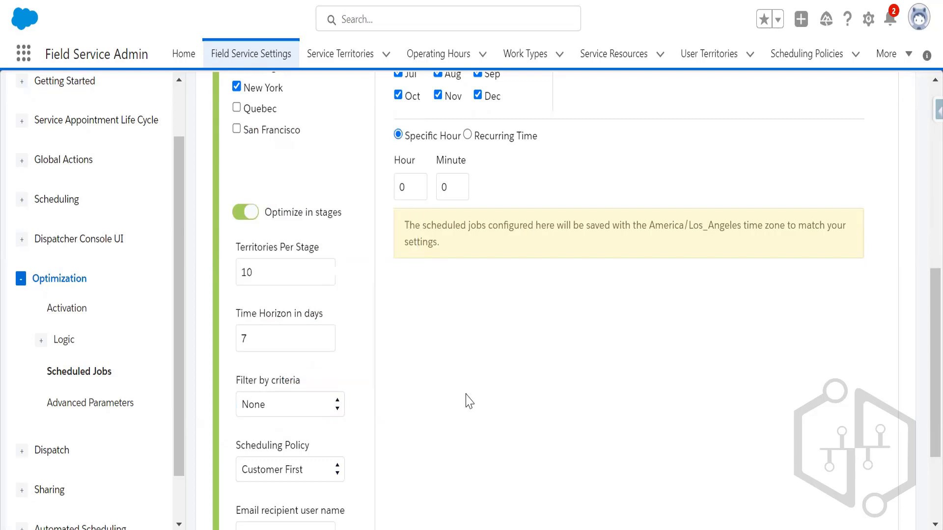
{"action": "scroll", "coordinate": [259, 421], "scroll_direction": "down", "scroll_amount": 2}
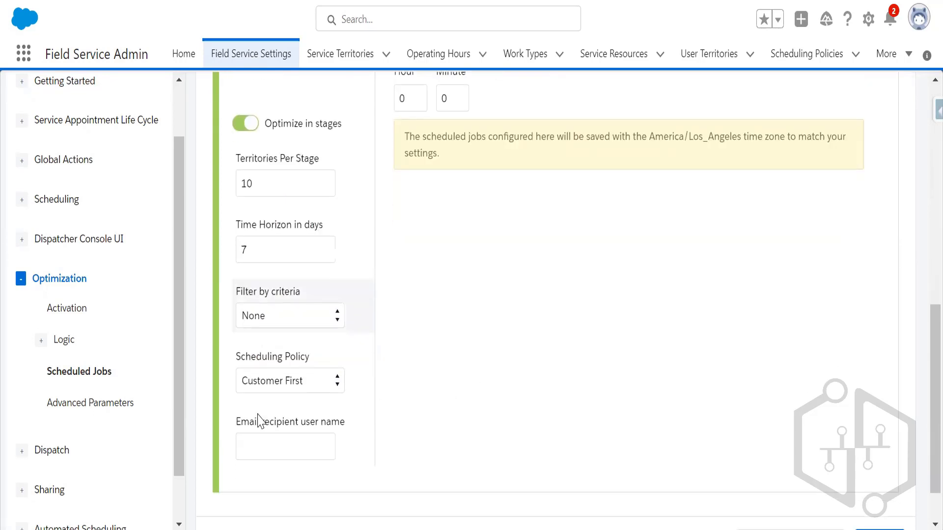
{"action": "left_click", "coordinate": [276, 391]}
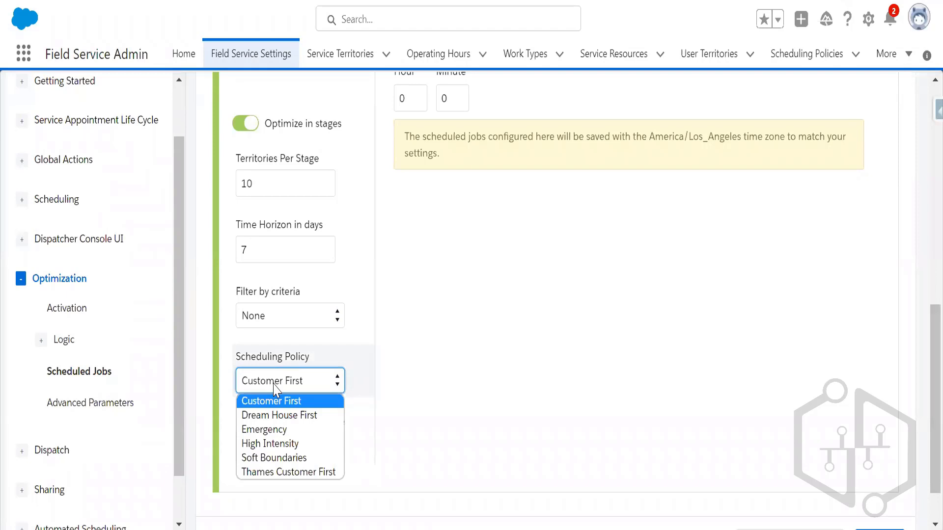
{"action": "left_click", "coordinate": [274, 383]}
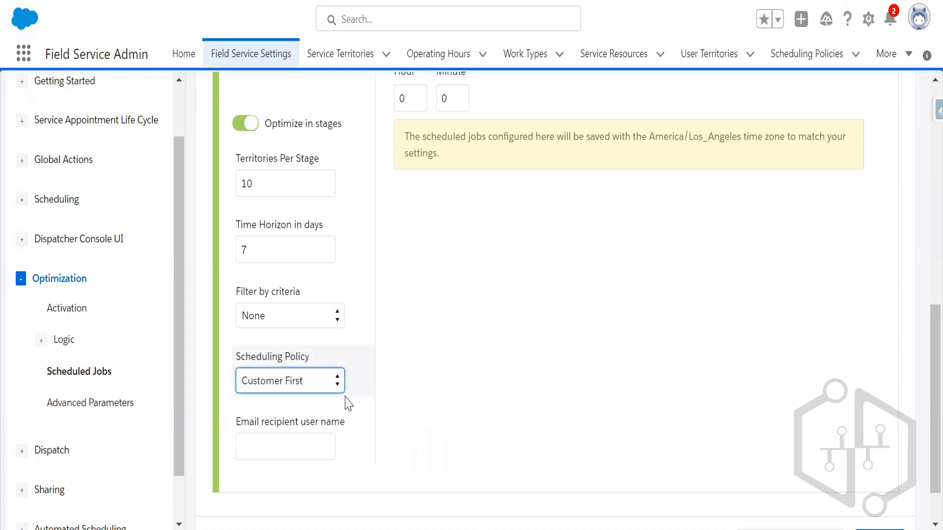
{"action": "left_click", "coordinate": [267, 436]}
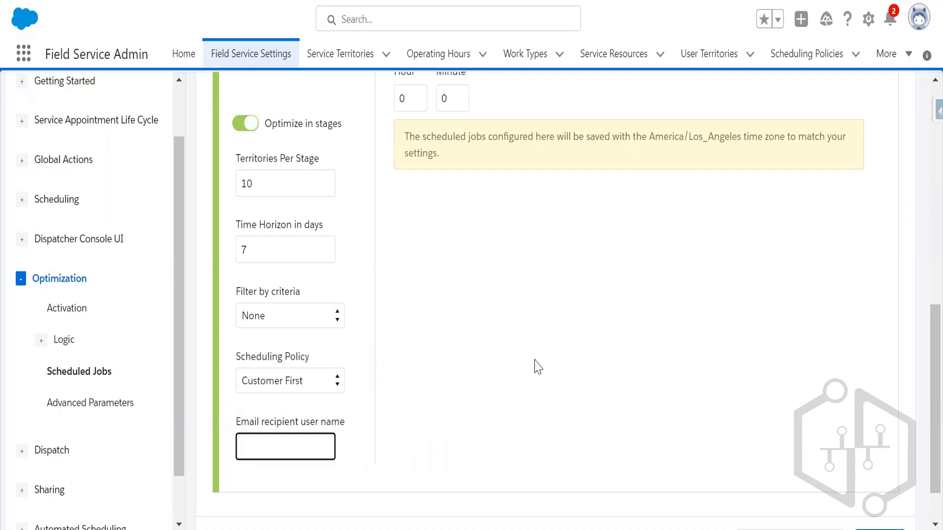
Step: Exclude Sunday and Saturday from the nightly job's recurring days of the week
{"action": "scroll", "coordinate": [460, 388], "scroll_direction": "up", "scroll_amount": 7}
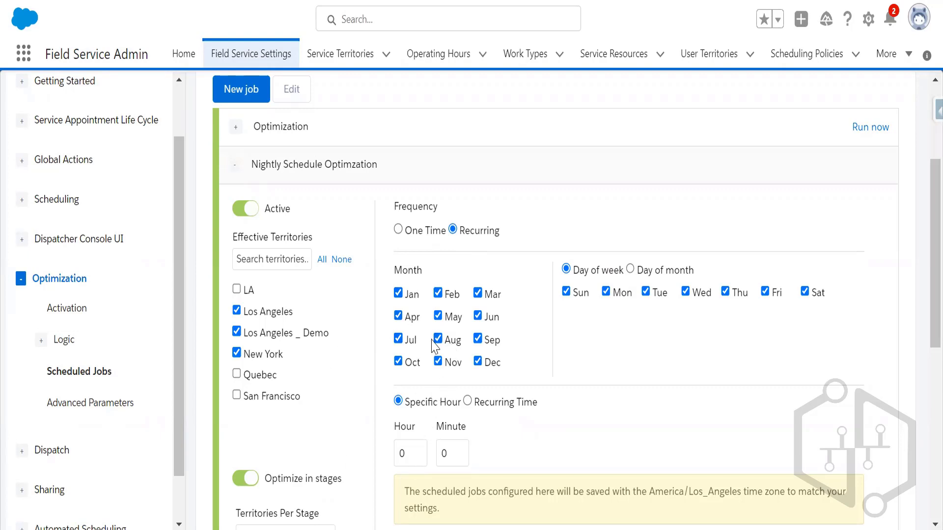
{"action": "left_click", "coordinate": [566, 292]}
{"action": "left_click", "coordinate": [805, 292]}
Step: Try a recurring time of every 5 hours for the nightly job and switch back to a specific hour
{"action": "scroll", "coordinate": [921, 285], "scroll_direction": "down", "scroll_amount": 3}
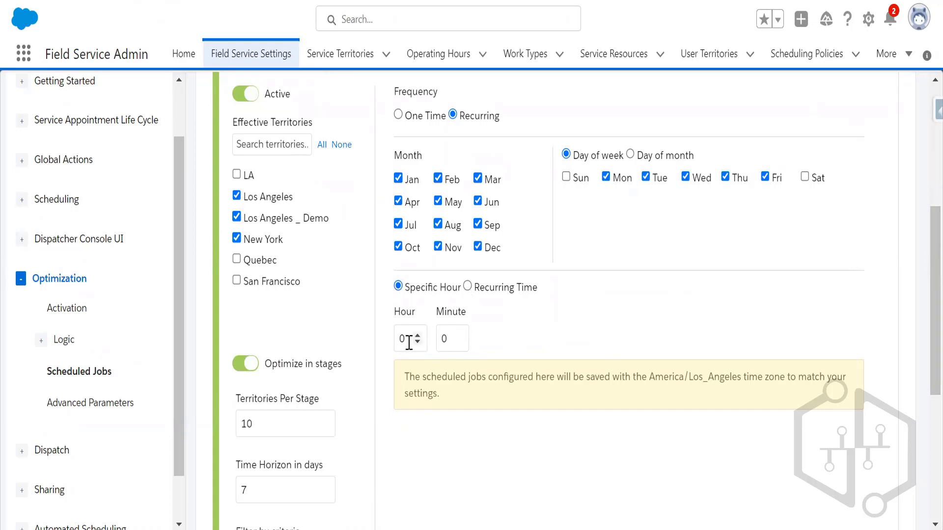
{"action": "left_click", "coordinate": [468, 286]}
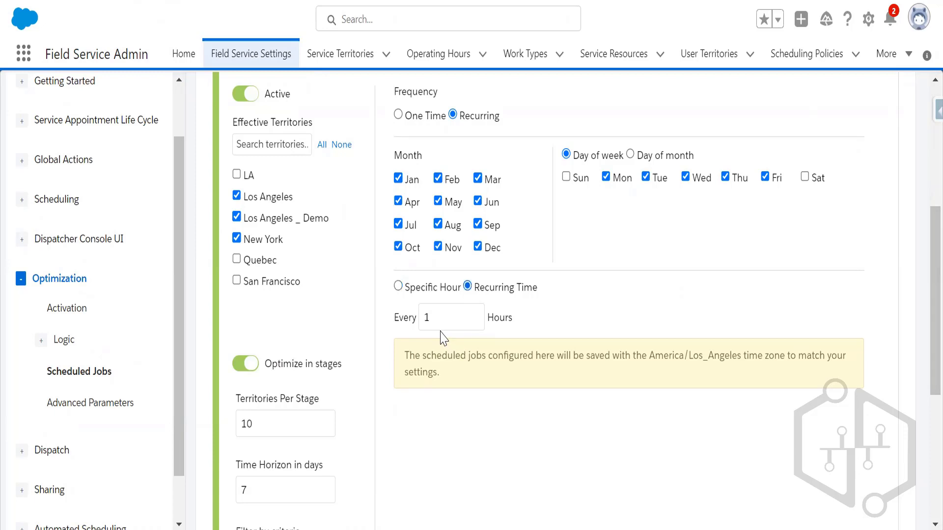
{"action": "left_click", "coordinate": [441, 319]}
{"action": "double_click", "coordinate": [439, 317]}
{"action": "type", "text": "5"}
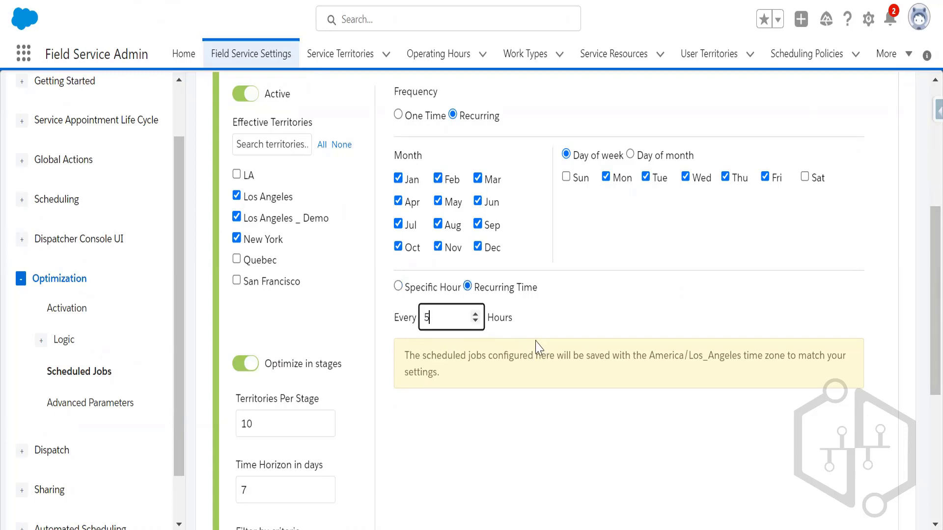
{"action": "left_click", "coordinate": [397, 283]}
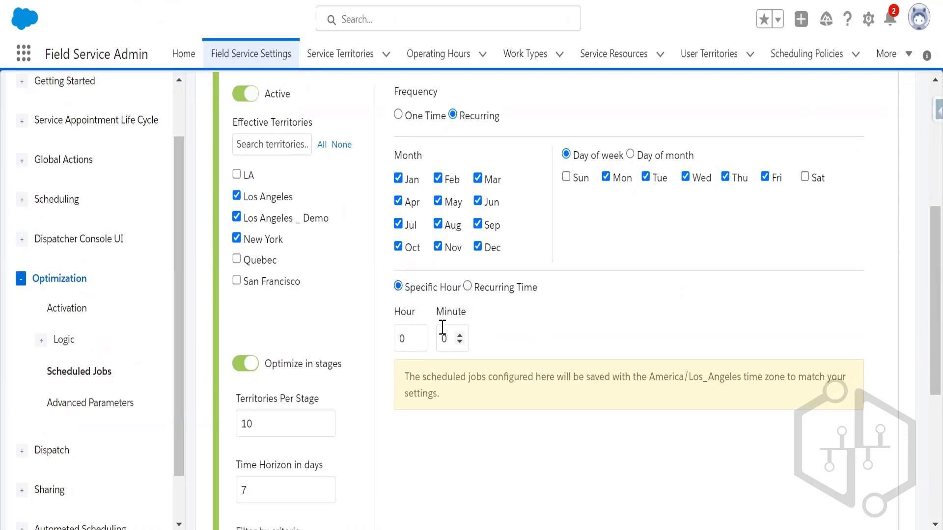
Step: Set the nightly job's specific run time to hour 1, minute 0
{"action": "double_click", "coordinate": [401, 338]}
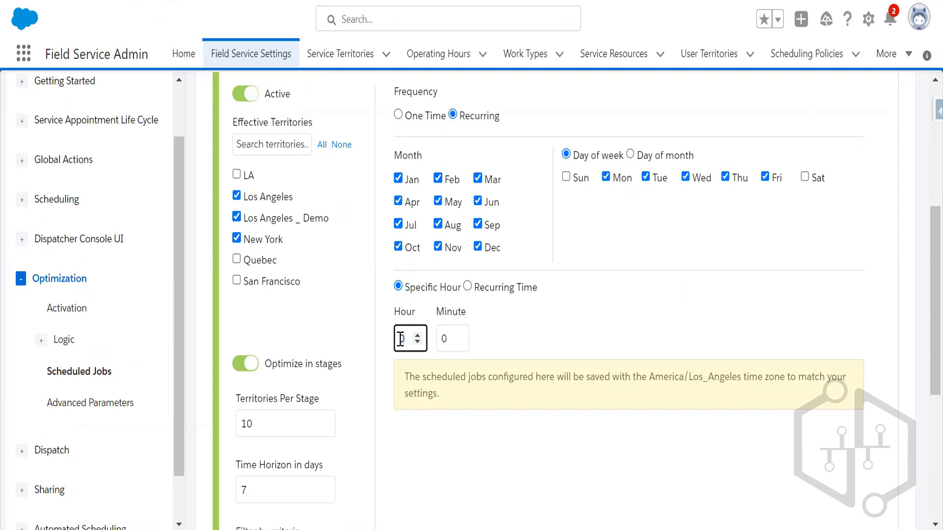
{"action": "type", "text": "1"}
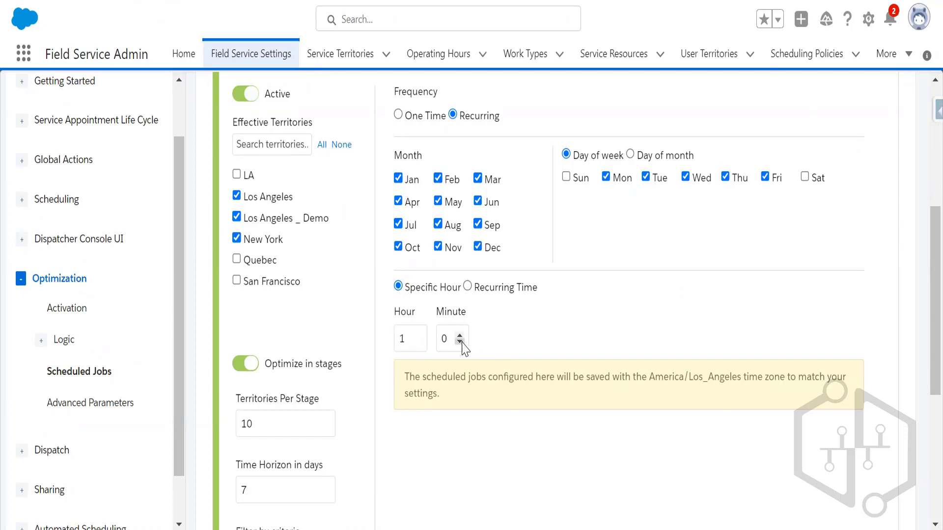
{"action": "left_click", "coordinate": [461, 340]}
{"action": "left_click", "coordinate": [521, 329]}
{"action": "left_click", "coordinate": [417, 338]}
{"action": "left_click", "coordinate": [418, 337]}
{"action": "left_click", "coordinate": [418, 342]}
{"action": "left_click", "coordinate": [417, 336]}
Step: Look over the nightly job and go to the Global Optimization section of the Optimization logic settings
{"action": "scroll", "coordinate": [845, 388], "scroll_direction": "up", "scroll_amount": 6}
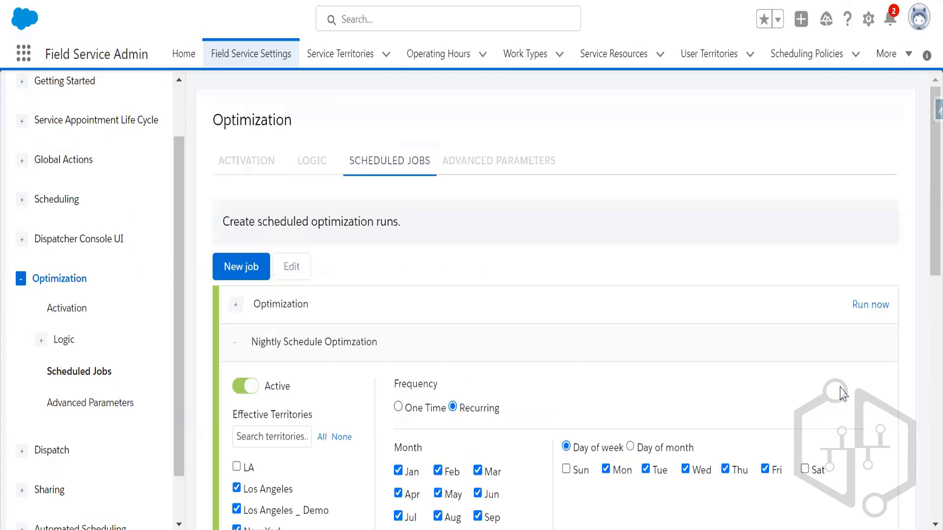
{"action": "scroll", "coordinate": [482, 425], "scroll_direction": "down", "scroll_amount": 4}
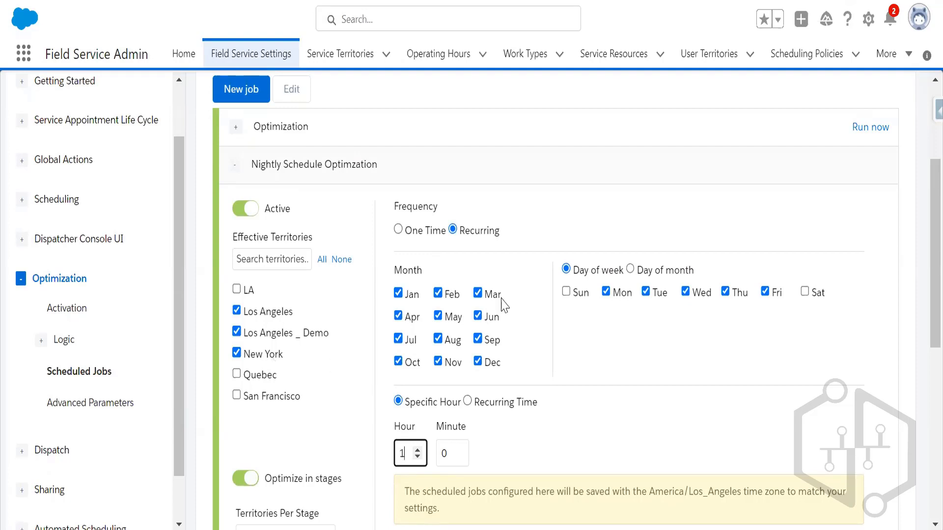
{"action": "scroll", "coordinate": [590, 290], "scroll_direction": "up", "scroll_amount": 4}
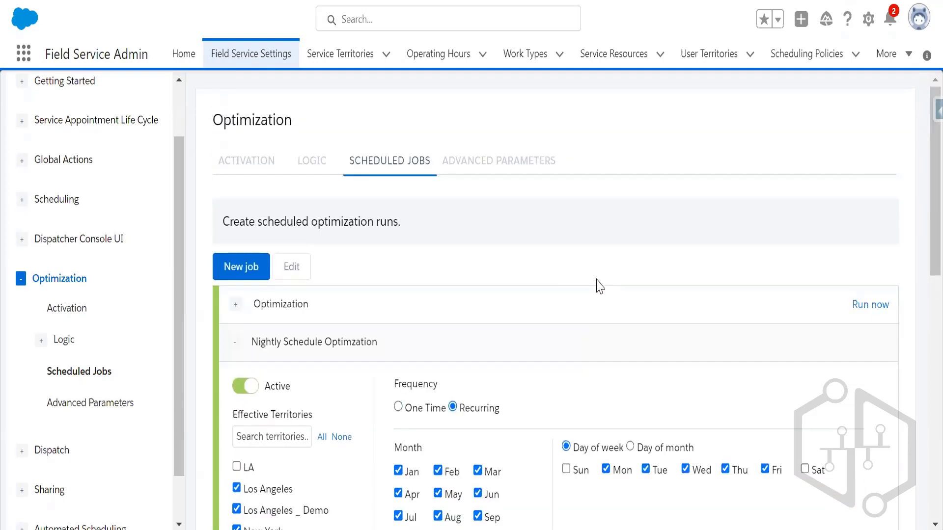
{"action": "left_click", "coordinate": [311, 170]}
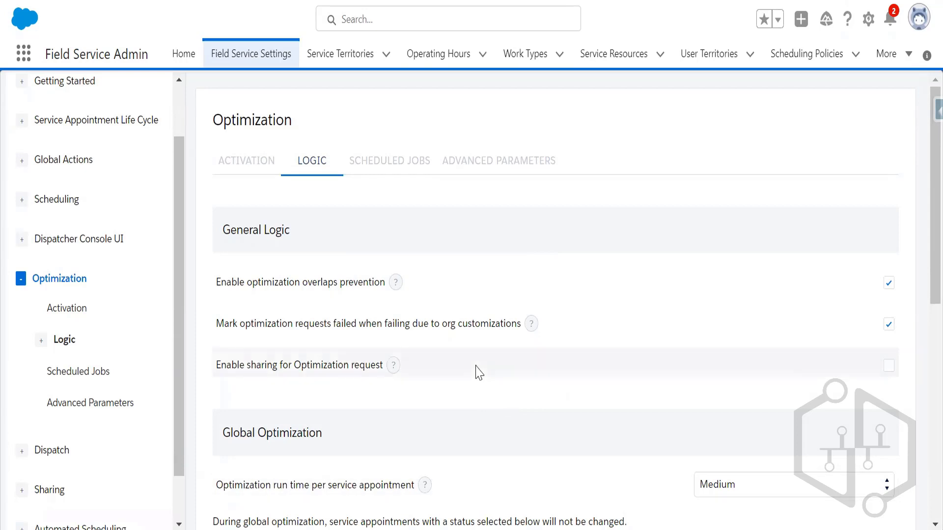
{"action": "scroll", "coordinate": [477, 370], "scroll_direction": "down", "scroll_amount": 4}
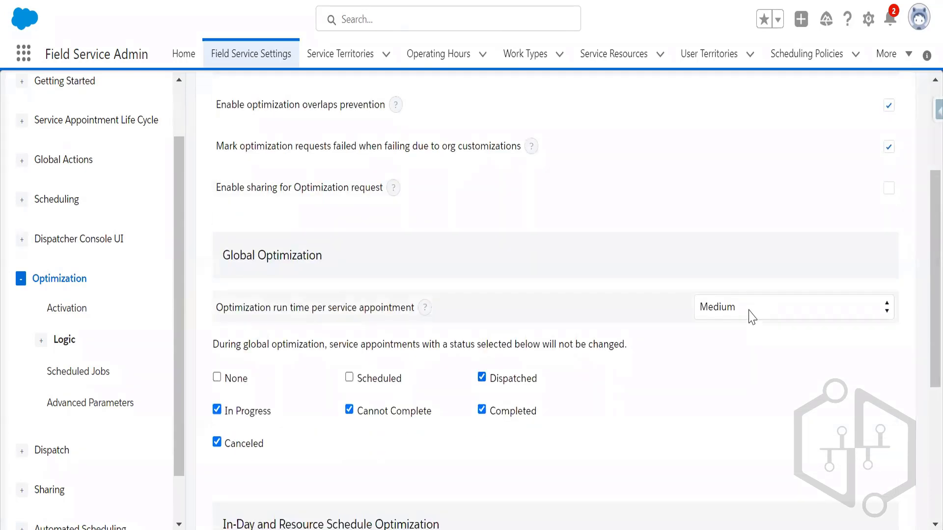
Step: Highlight the optimization run time per service appointment setting and view its available options, keeping Medium
{"action": "left_click", "coordinate": [750, 314]}
{"action": "left_click", "coordinate": [749, 311]}
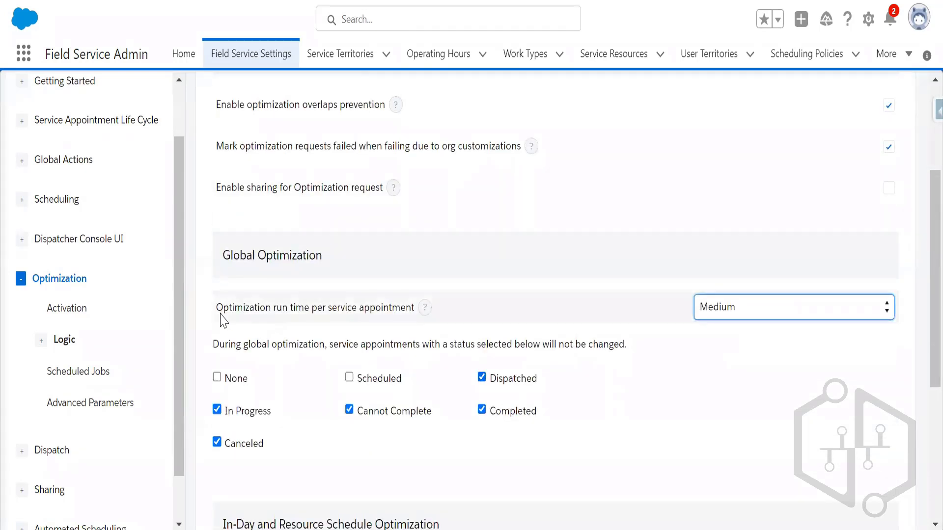
{"action": "left_click_drag", "start_coordinate": [221, 313], "coordinate": [411, 309]}
{"action": "left_click", "coordinate": [425, 307]}
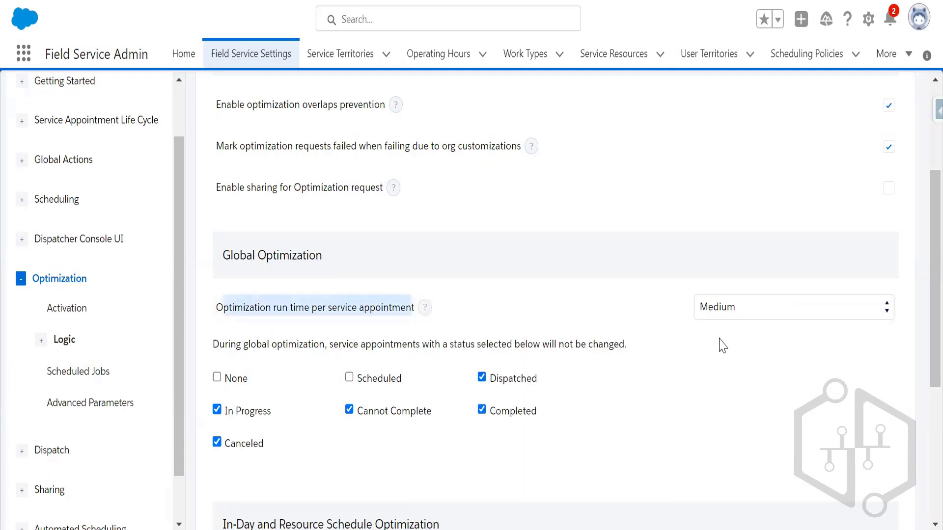
{"action": "left_click", "coordinate": [747, 318]}
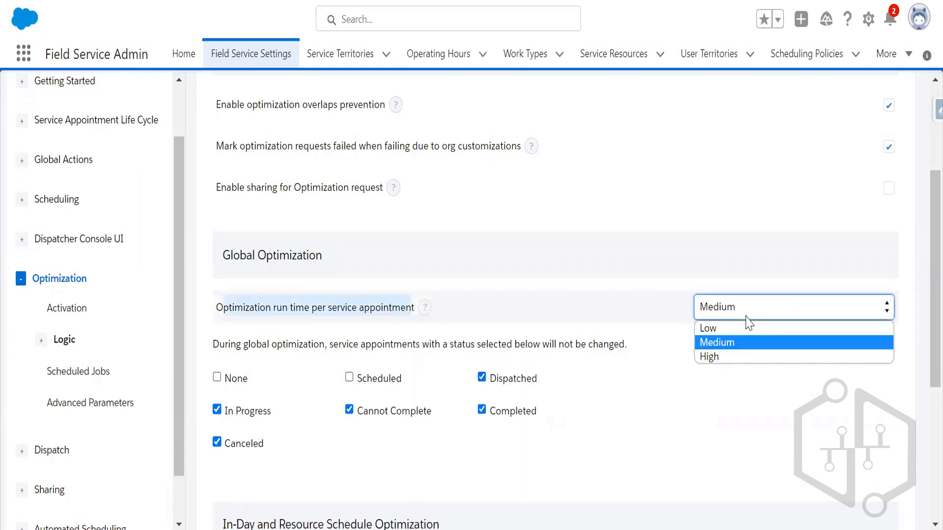
{"action": "left_click", "coordinate": [623, 470]}
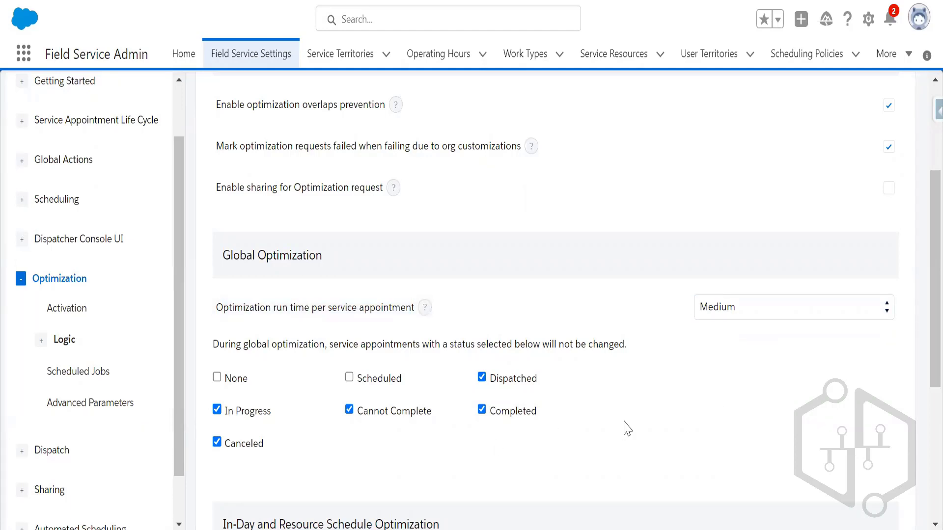
Step: Highlight the Global Optimization note stating that service appointments with a selected status will not be changed, and review its status selections
{"action": "scroll", "coordinate": [627, 428], "scroll_direction": "down", "scroll_amount": 2}
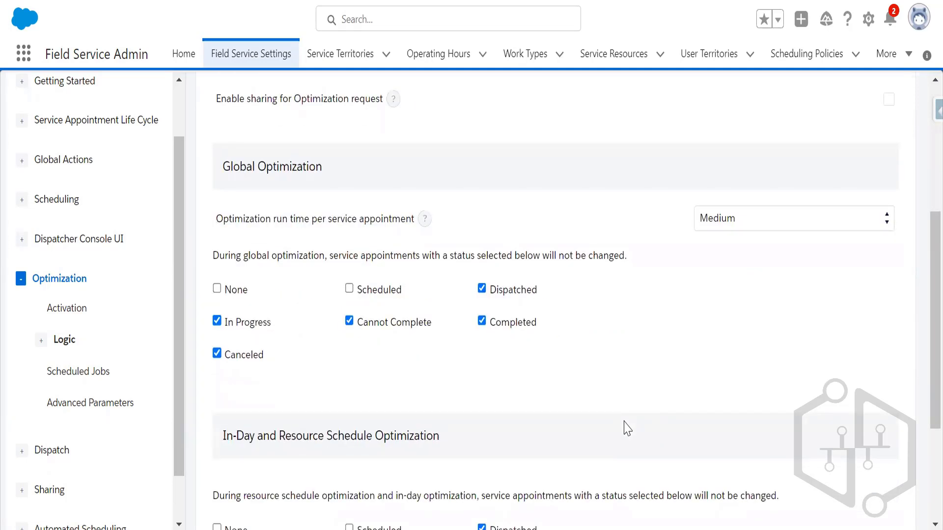
{"action": "left_click_drag", "start_coordinate": [213, 255], "coordinate": [627, 261]}
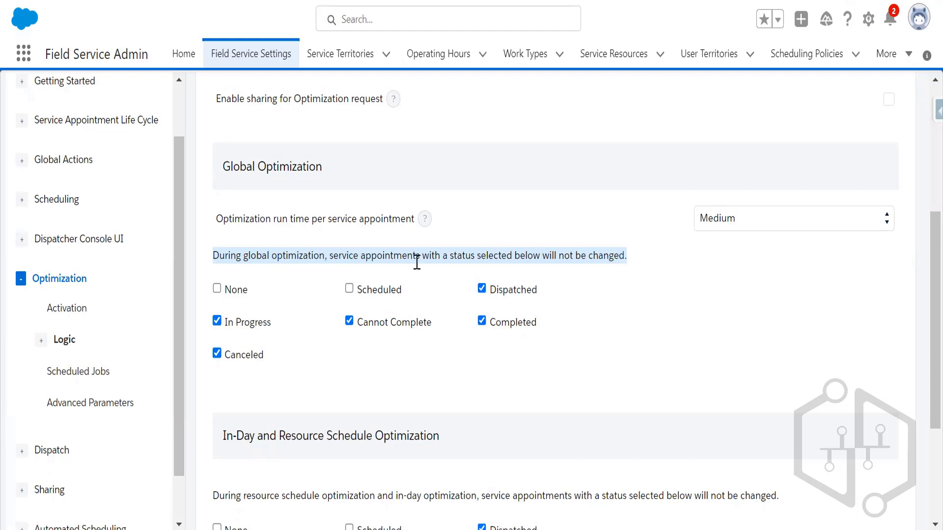
{"action": "left_click_drag", "start_coordinate": [330, 255], "coordinate": [622, 255]}
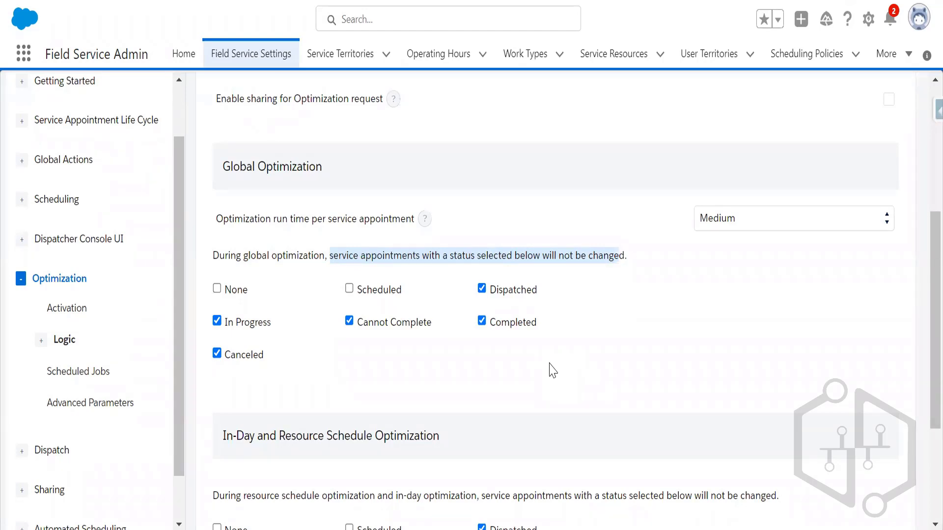
{"action": "left_click", "coordinate": [589, 354]}
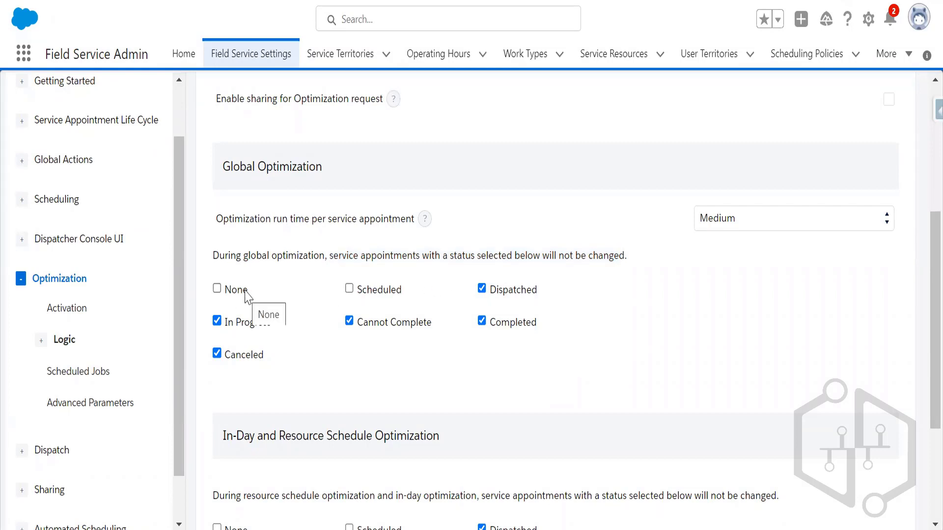
Step: Save the Optimization logic settings and look back over the General Logic, Global Optimization, and In-Day and Resource Schedule Optimization sections
{"action": "scroll", "coordinate": [818, 350], "scroll_direction": "down", "scroll_amount": 4}
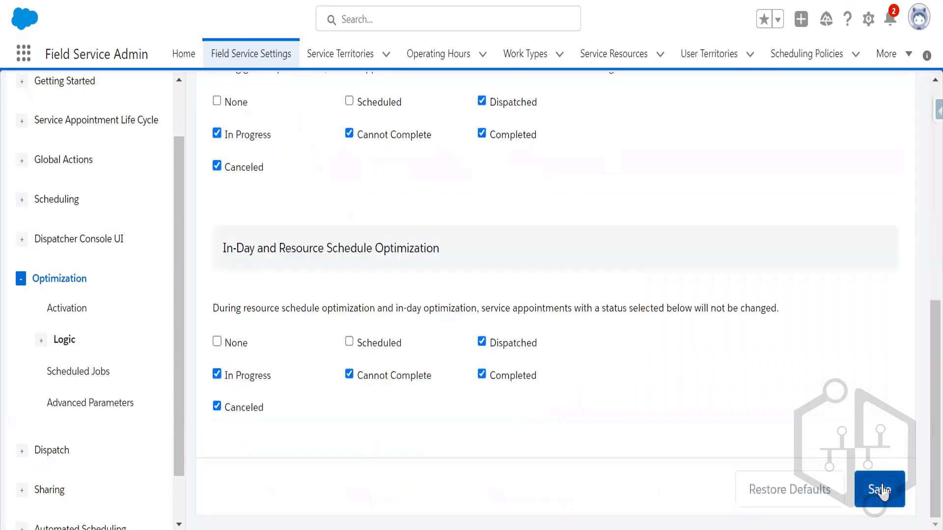
{"action": "left_click", "coordinate": [879, 489]}
{"action": "scroll", "coordinate": [749, 359], "scroll_direction": "down", "scroll_amount": 5}
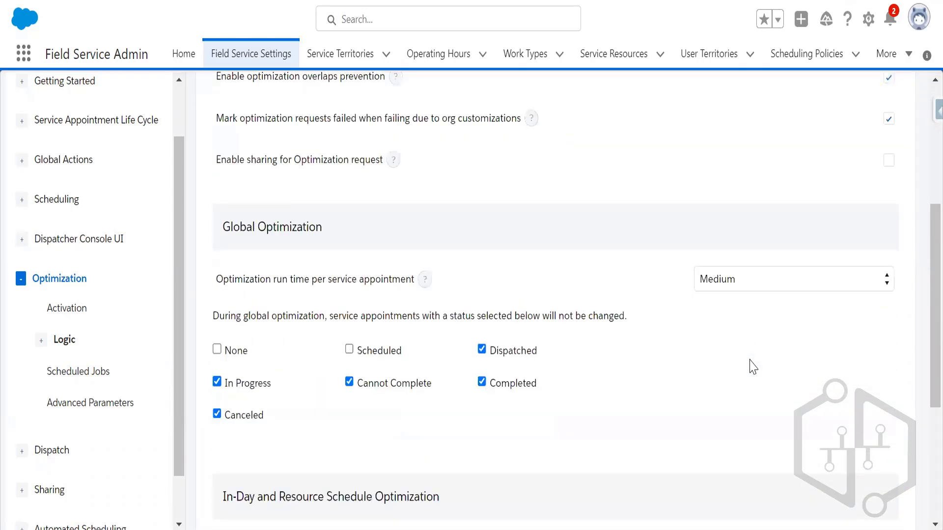
{"action": "scroll", "coordinate": [754, 368], "scroll_direction": "down", "scroll_amount": 5}
{"action": "scroll", "coordinate": [726, 348], "scroll_direction": "up", "scroll_amount": 4}
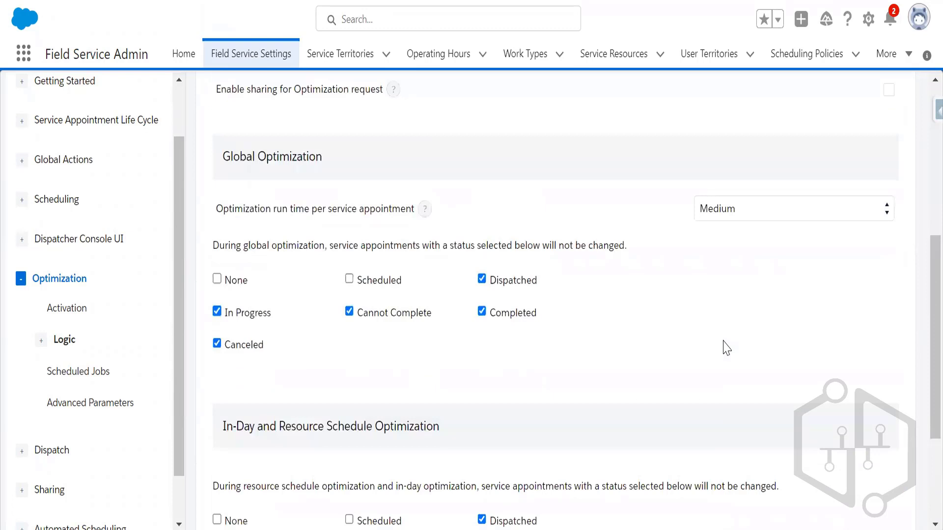
{"action": "scroll", "coordinate": [725, 347], "scroll_direction": "up", "scroll_amount": 7}
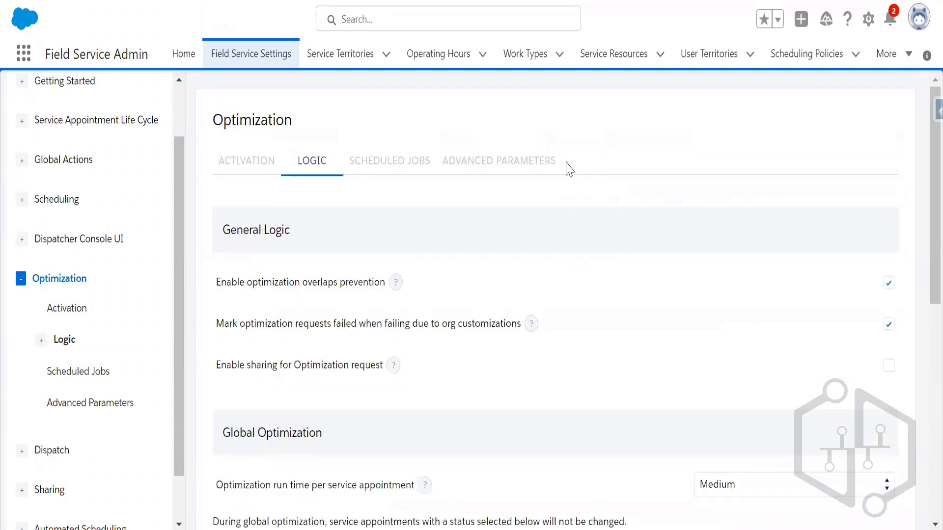
{"action": "scroll", "coordinate": [626, 263], "scroll_direction": "down", "scroll_amount": 9}
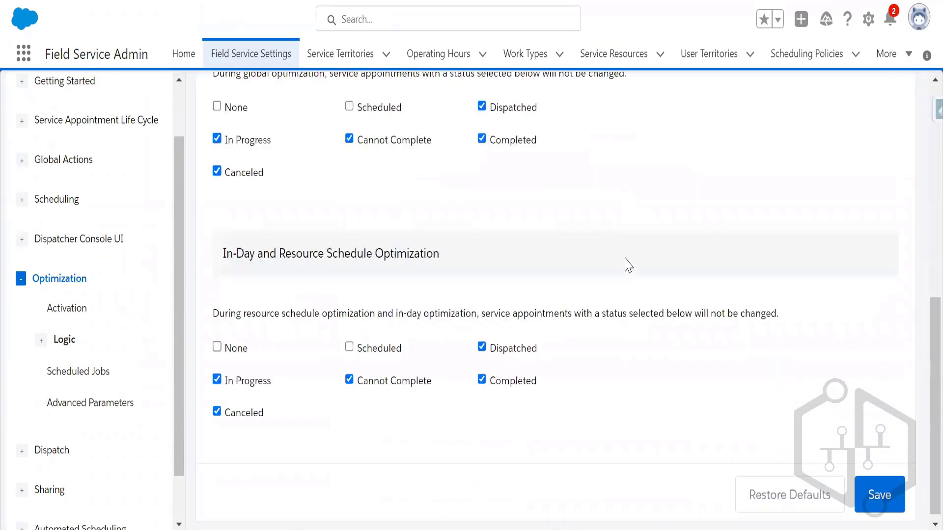
{"action": "scroll", "coordinate": [626, 259], "scroll_direction": "up", "scroll_amount": 7}
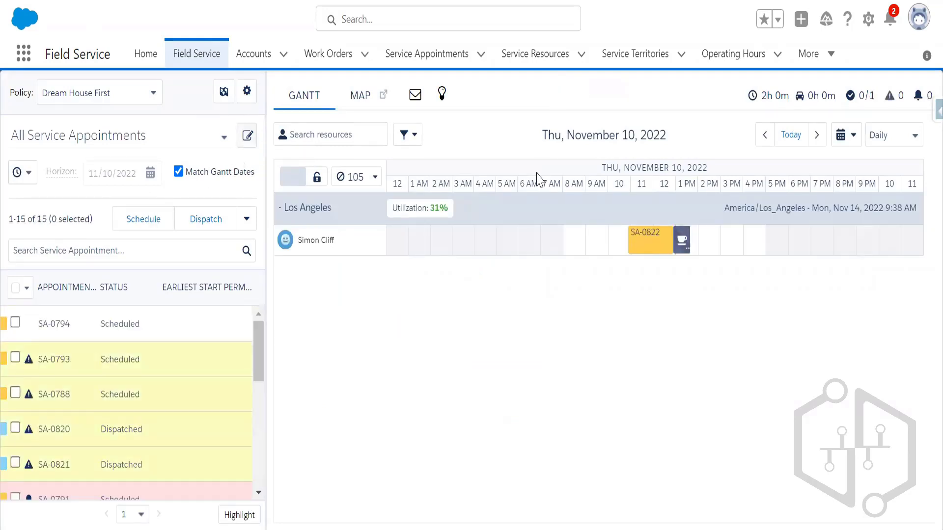
Step: Show today's date on the Gantt and remove the LA territory from the dispatcher console's territory filter
{"action": "left_click", "coordinate": [798, 145]}
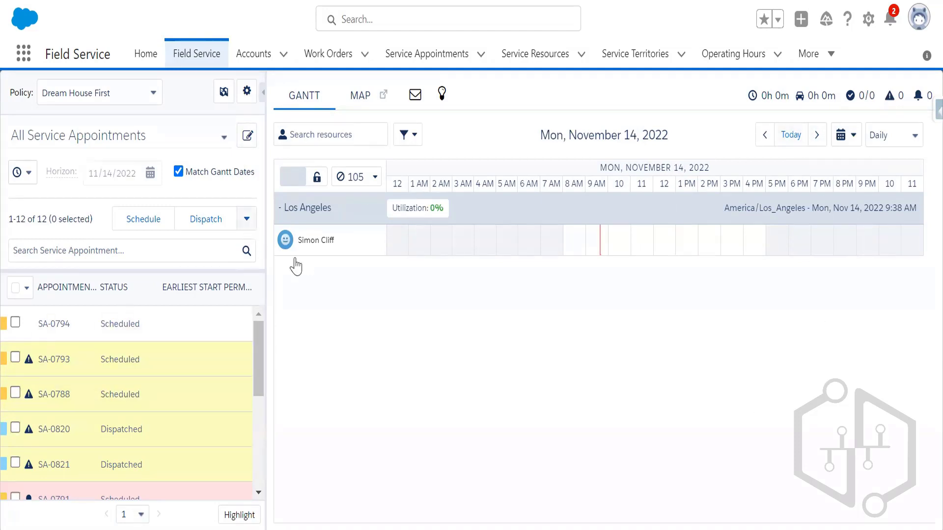
{"action": "left_click", "coordinate": [245, 93]}
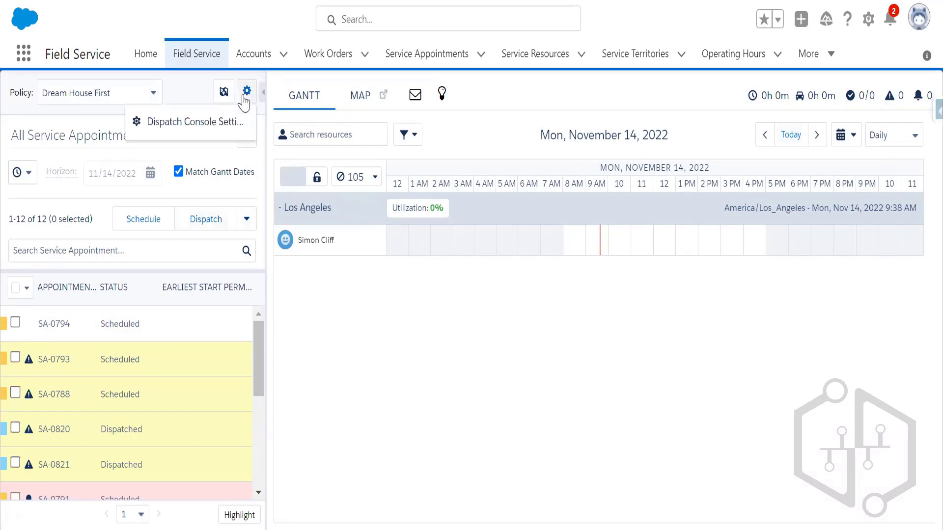
{"action": "left_click", "coordinate": [224, 92]}
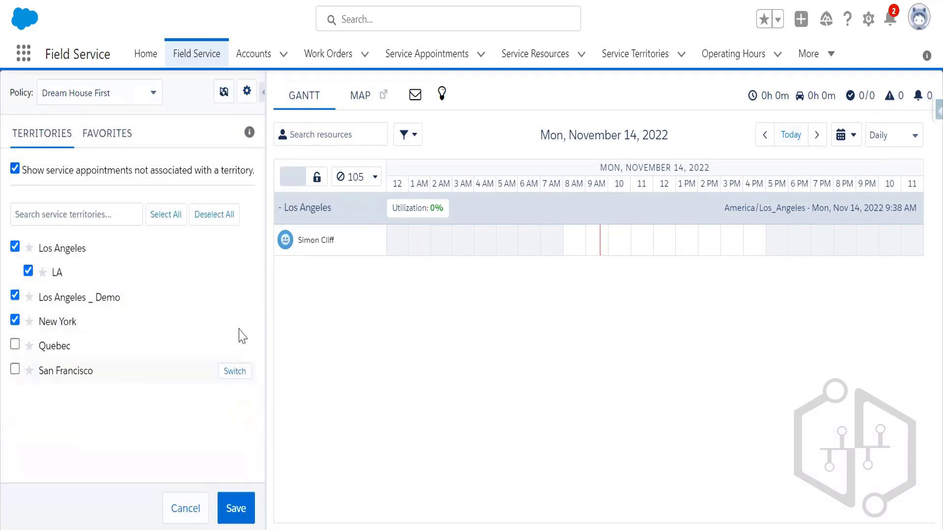
{"action": "left_click", "coordinate": [28, 270]}
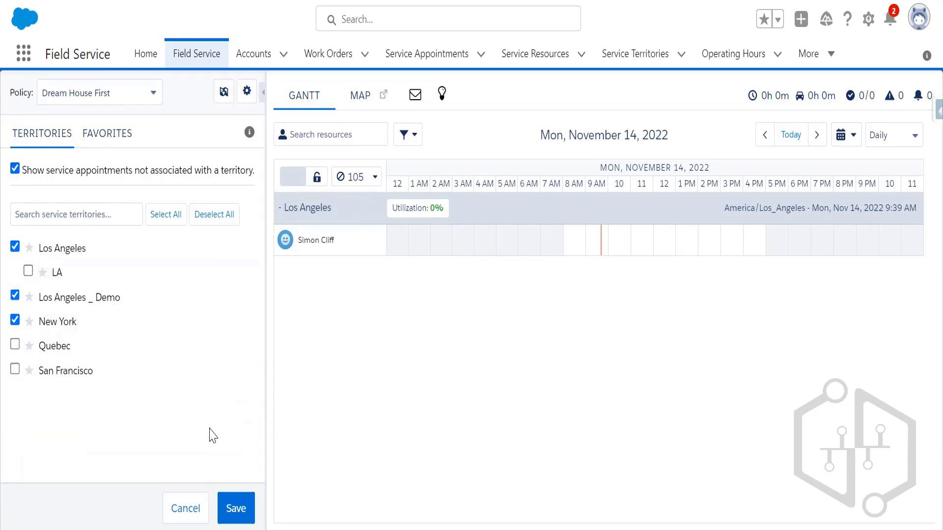
{"action": "left_click", "coordinate": [236, 509]}
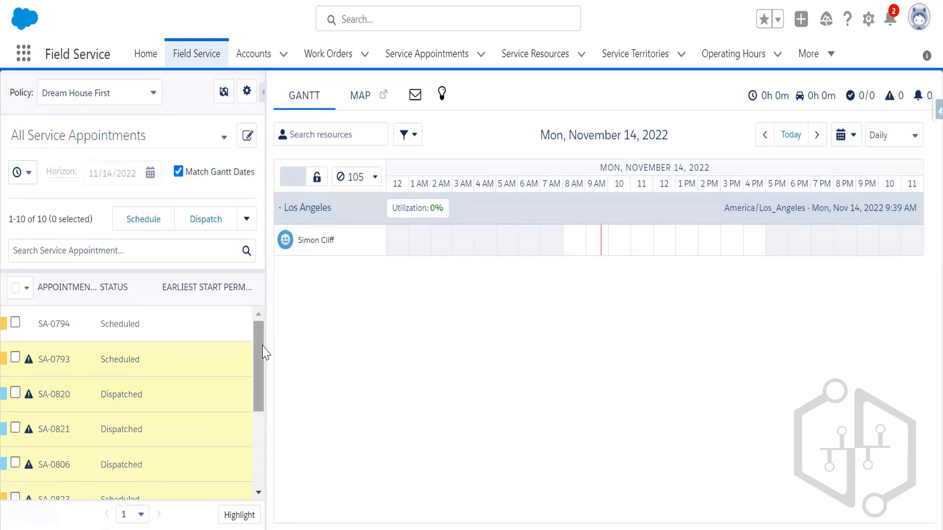
Step: Look through the service appointment list, check the Gantt for November 11, 2022, and return it to today
{"action": "left_click_drag", "start_coordinate": [265, 353], "coordinate": [262, 445]}
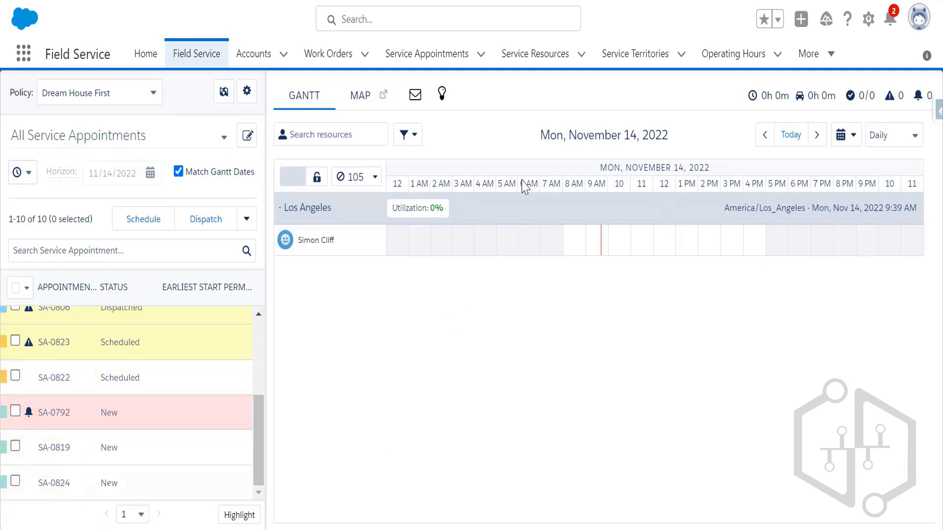
{"action": "left_click", "coordinate": [837, 141]}
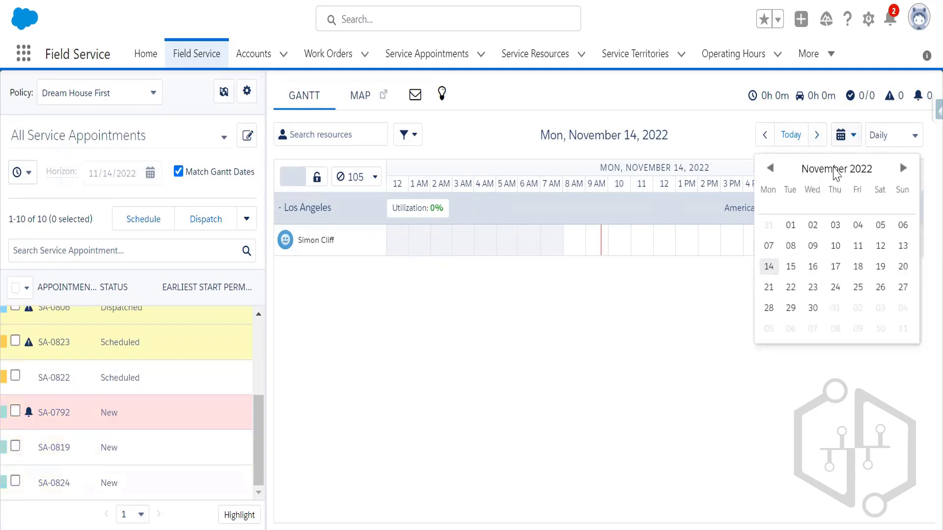
{"action": "left_click", "coordinate": [858, 247]}
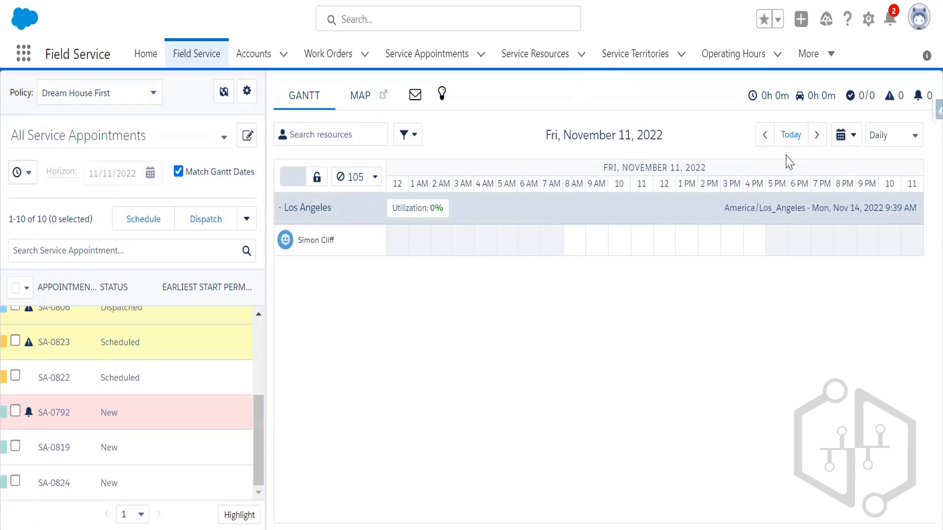
{"action": "left_click", "coordinate": [791, 138]}
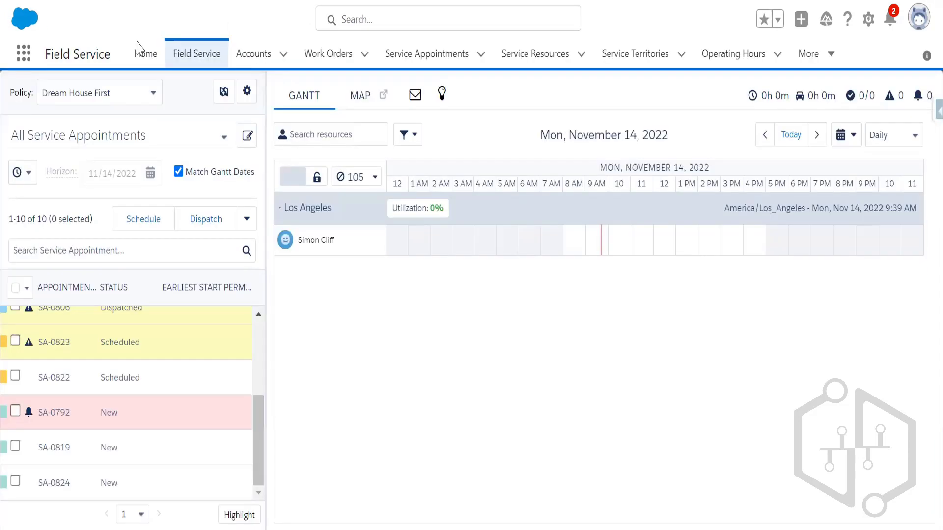
Step: Browse the recently viewed work orders and examine the feed and details of the "Maintenance DreamHouse Realty: December 1, 2022" work order
{"action": "left_click", "coordinate": [328, 54]}
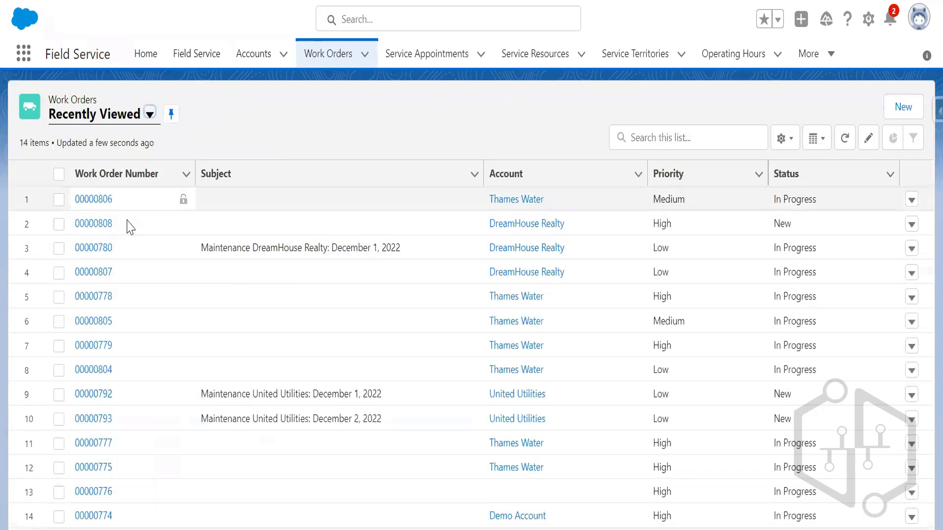
{"action": "left_click", "coordinate": [99, 201]}
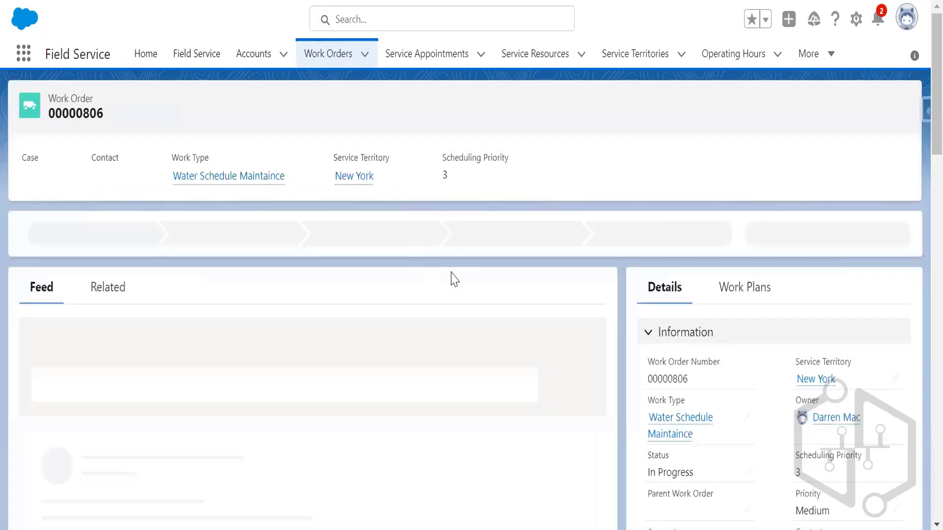
{"action": "left_click", "coordinate": [11, 0]}
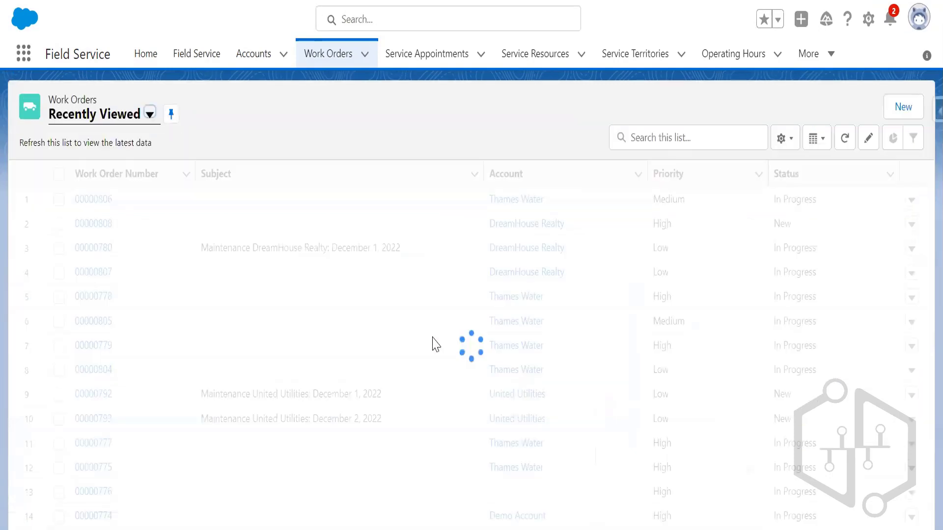
{"action": "left_click", "coordinate": [91, 248]}
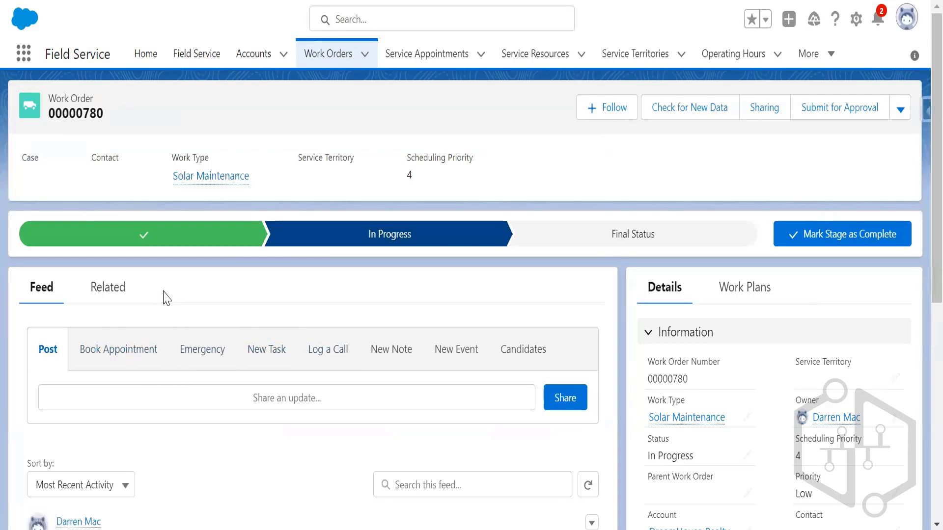
{"action": "scroll", "coordinate": [238, 308], "scroll_direction": "down", "scroll_amount": 8}
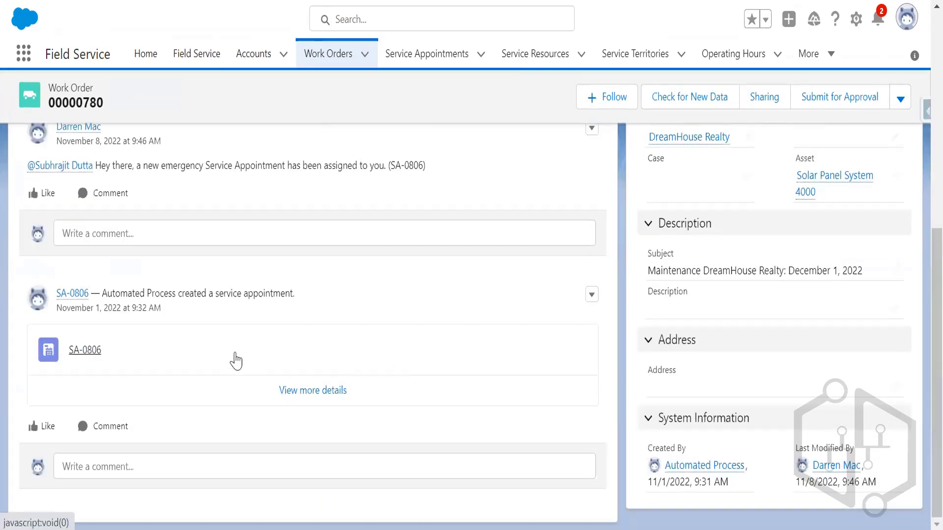
{"action": "scroll", "coordinate": [404, 352], "scroll_direction": "up", "scroll_amount": 8}
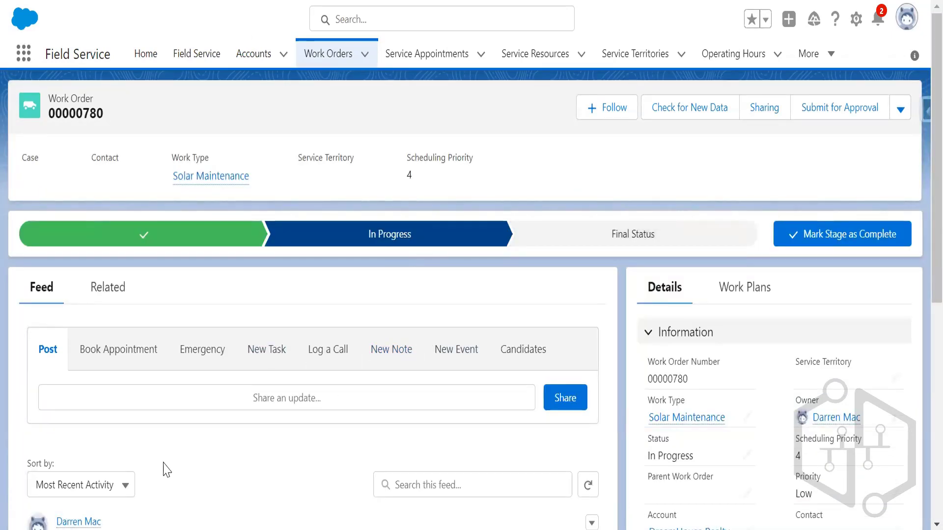
{"action": "scroll", "coordinate": [183, 413], "scroll_direction": "down", "scroll_amount": 3}
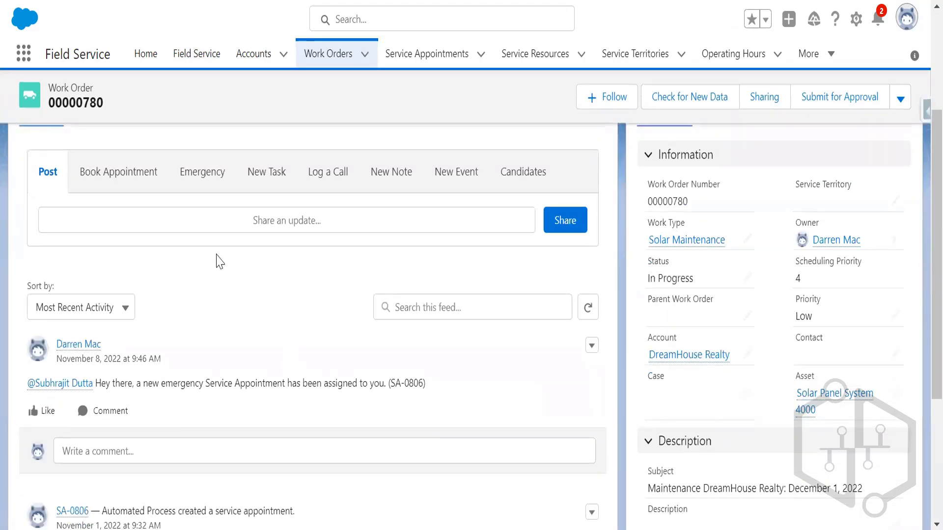
{"action": "scroll", "coordinate": [228, 417], "scroll_direction": "down", "scroll_amount": 4}
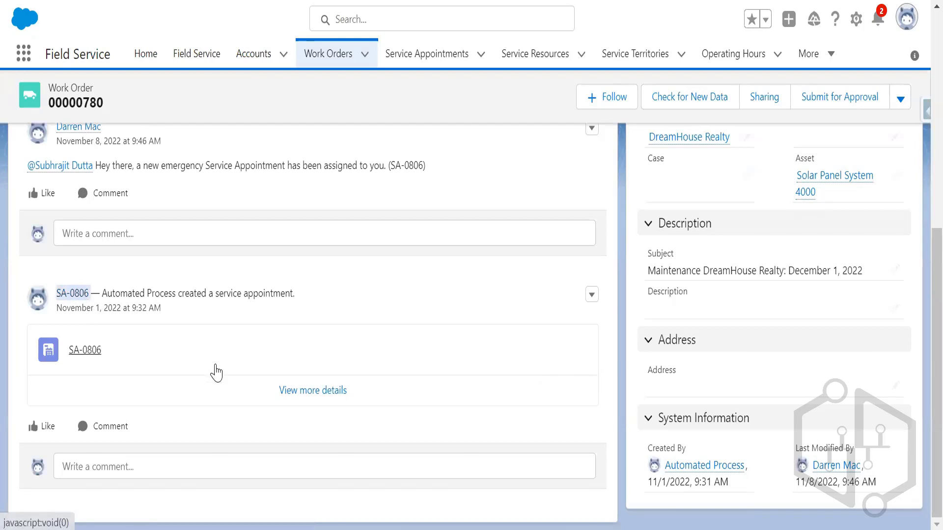
{"action": "scroll", "coordinate": [186, 408], "scroll_direction": "up", "scroll_amount": 4}
{"action": "scroll", "coordinate": [187, 404], "scroll_direction": "up", "scroll_amount": 4}
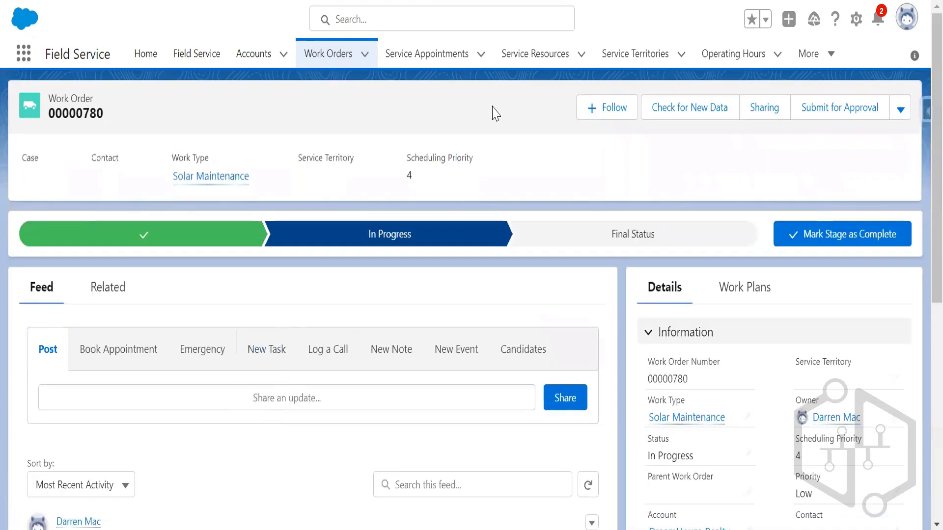
Step: Start a new service appointment with the DreamHouse Realty account as its parent record
{"action": "left_click", "coordinate": [421, 63]}
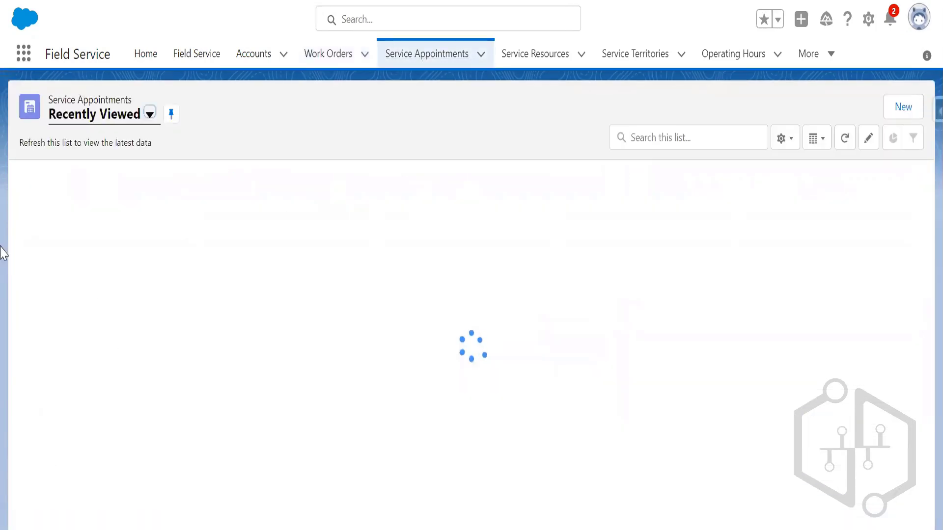
{"action": "left_click", "coordinate": [898, 107]}
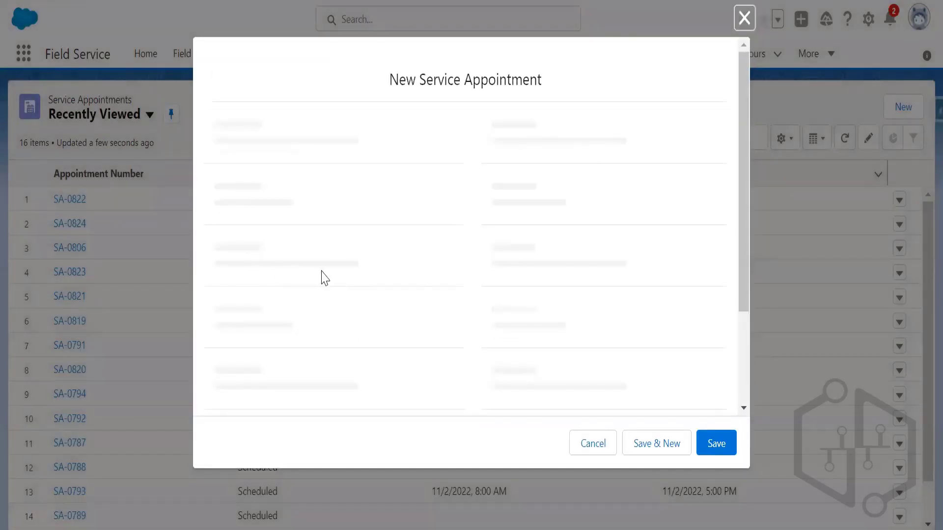
{"action": "left_click", "coordinate": [337, 236]}
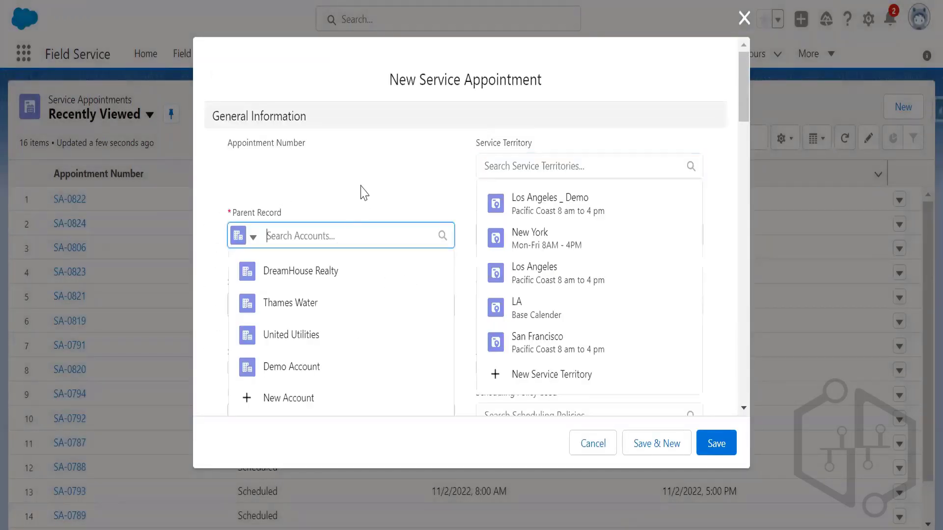
{"action": "left_click", "coordinate": [341, 273]}
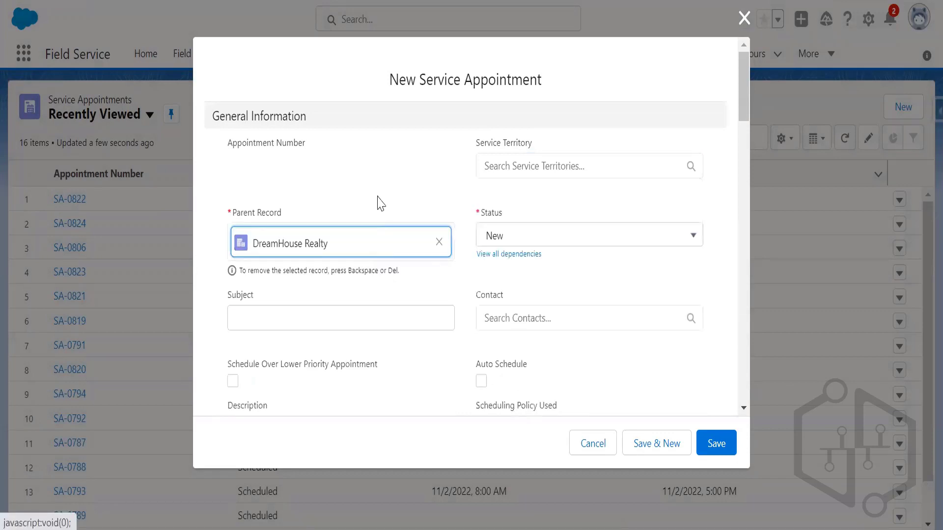
Step: Set the new appointment's service territory to Los Angeles _ Demo, replacing an initial choice of Los Angeles
{"action": "left_click", "coordinate": [505, 169]}
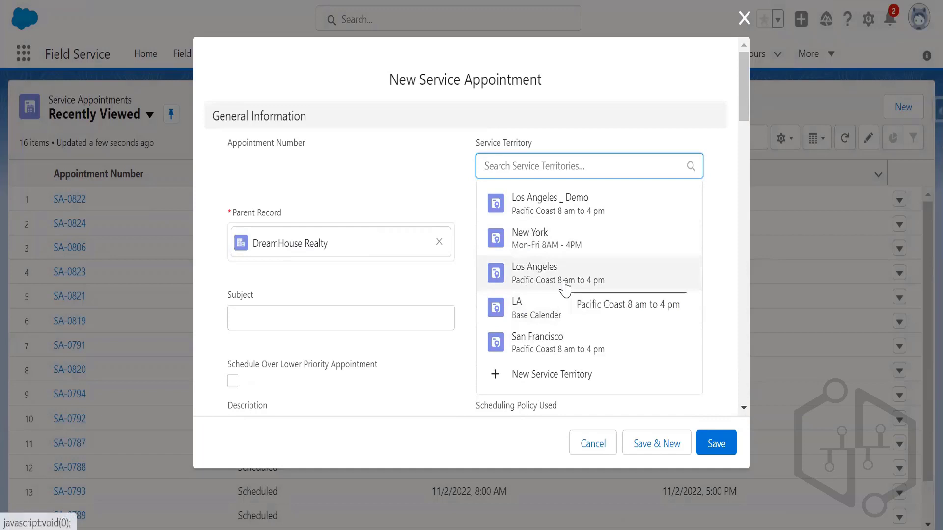
{"action": "left_click", "coordinate": [565, 289]}
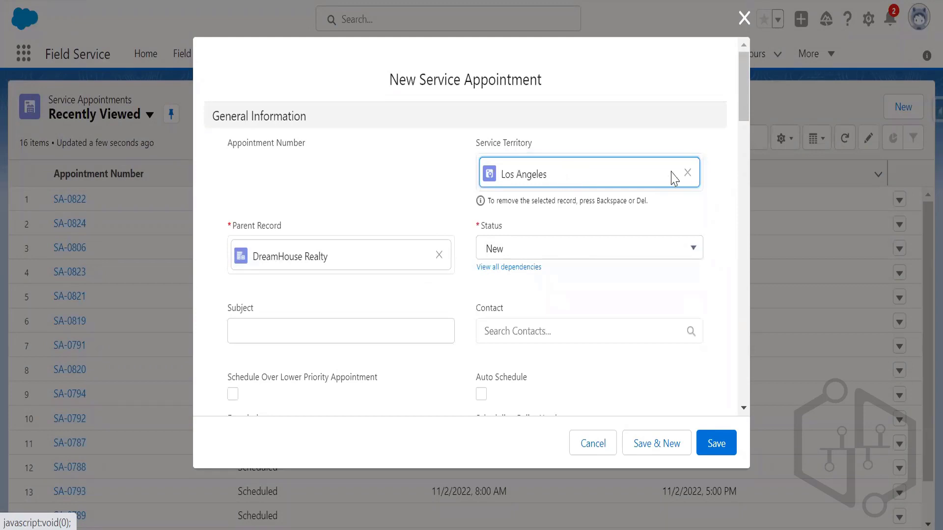
{"action": "left_click", "coordinate": [688, 173]}
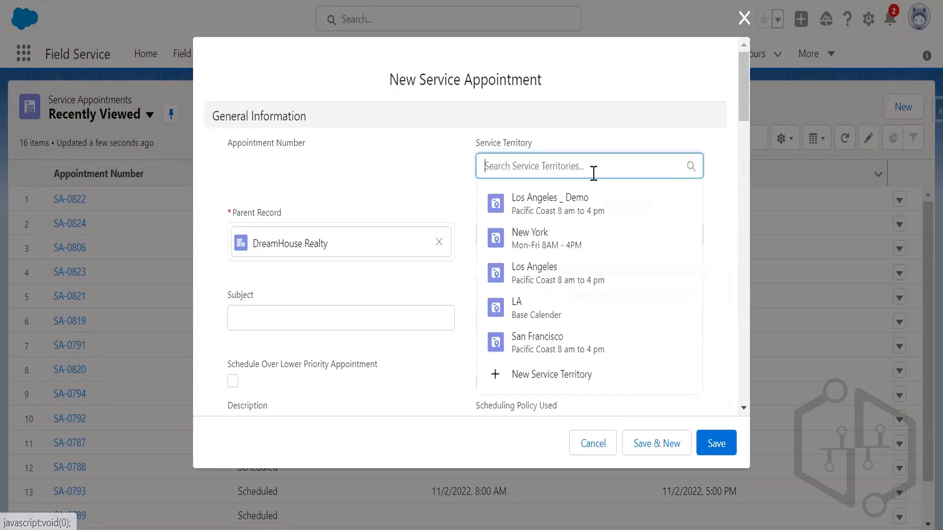
{"action": "left_click", "coordinate": [579, 202]}
Step: Open the calendar for the Earliest Start Permitted date in the new appointment's time constraints
{"action": "scroll", "coordinate": [435, 337], "scroll_direction": "down", "scroll_amount": 2}
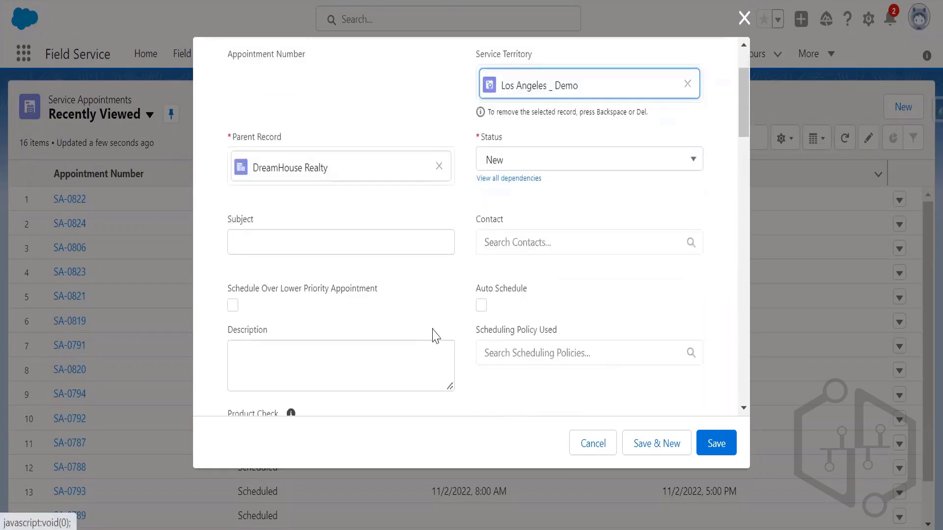
{"action": "scroll", "coordinate": [507, 311], "scroll_direction": "down", "scroll_amount": 5}
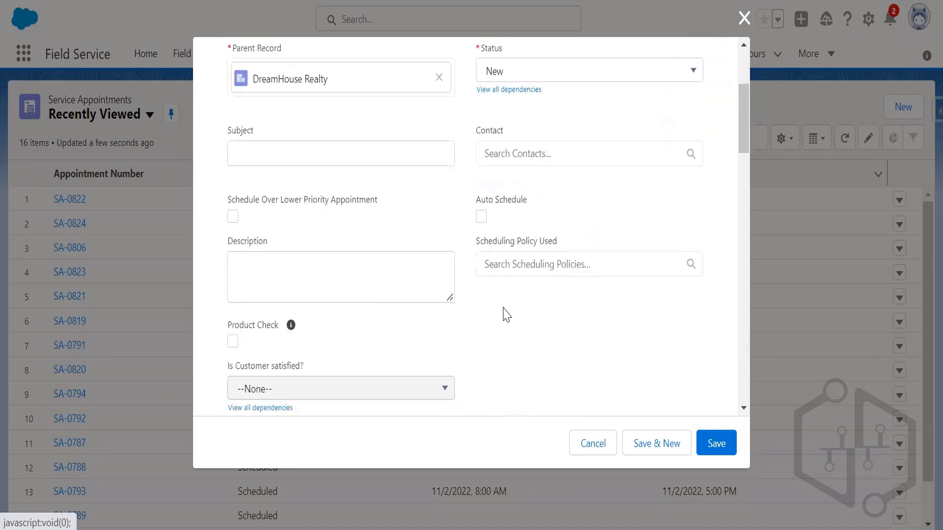
{"action": "scroll", "coordinate": [502, 307], "scroll_direction": "down", "scroll_amount": 5}
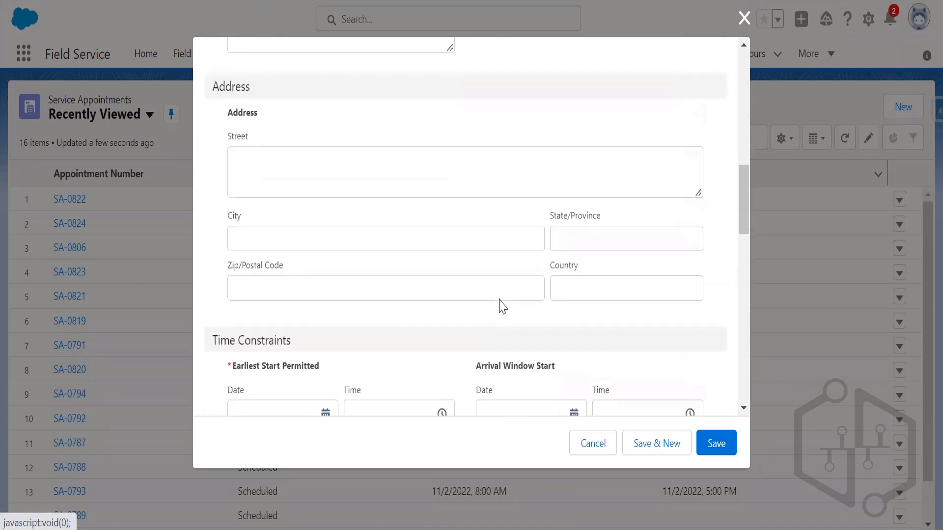
{"action": "scroll", "coordinate": [500, 299], "scroll_direction": "down", "scroll_amount": 7}
{"action": "scroll", "coordinate": [436, 293], "scroll_direction": "up", "scroll_amount": 3}
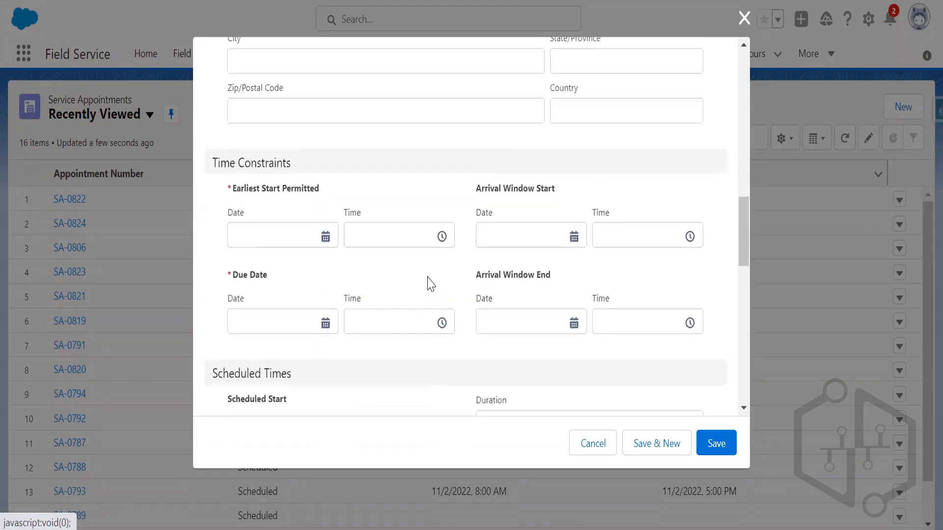
{"action": "left_click", "coordinate": [324, 237]}
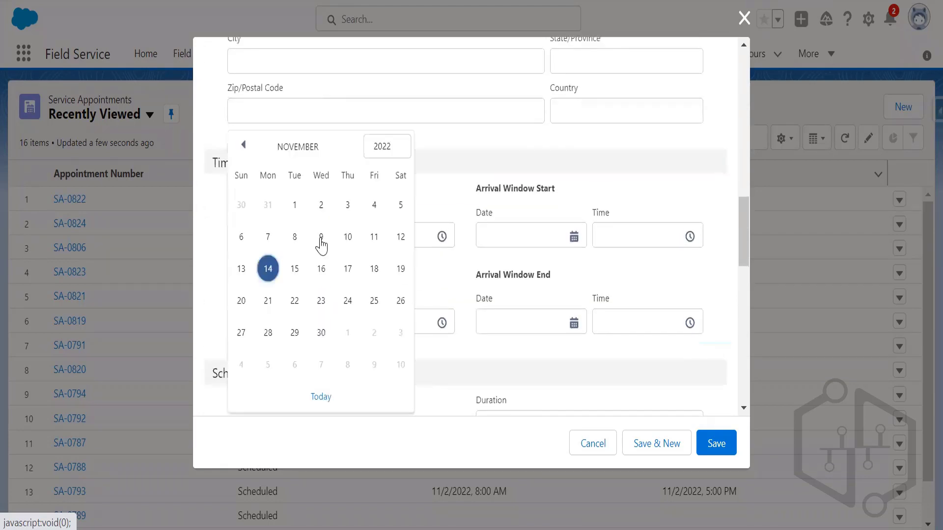
Step: Set the earliest start permitted date to 11/14/2022 and the due date to 11/16/2022, and save the service appointment
{"action": "left_click", "coordinate": [268, 271]}
{"action": "left_click", "coordinate": [326, 326]}
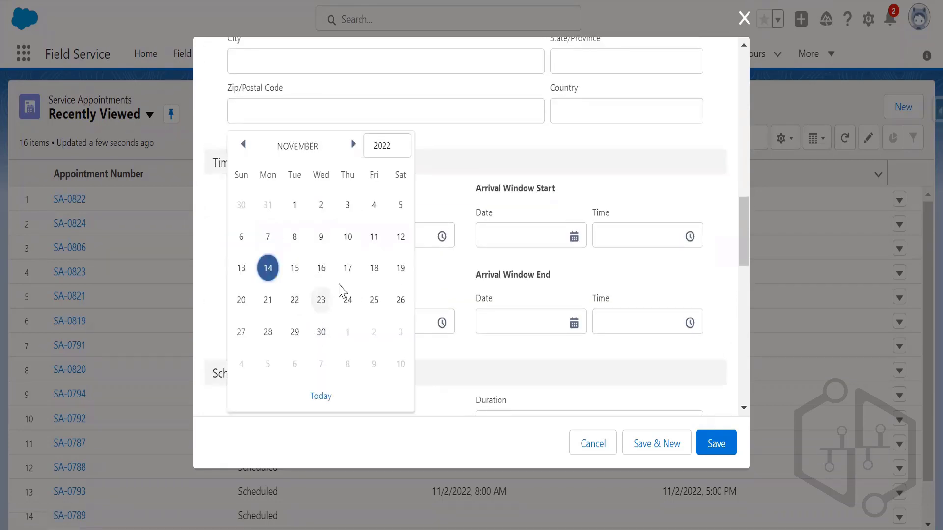
{"action": "left_click", "coordinate": [321, 269]}
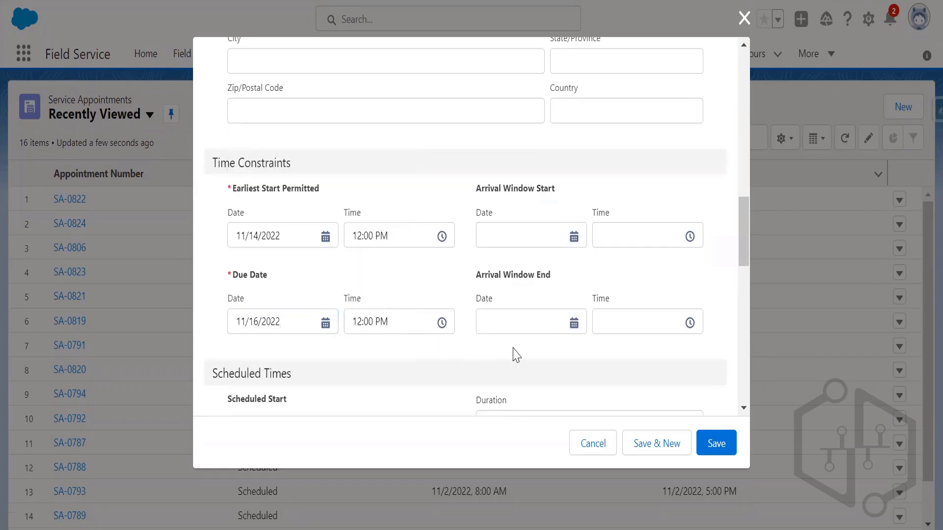
{"action": "scroll", "coordinate": [642, 370], "scroll_direction": "down", "scroll_amount": 1}
{"action": "scroll", "coordinate": [572, 363], "scroll_direction": "down", "scroll_amount": 15}
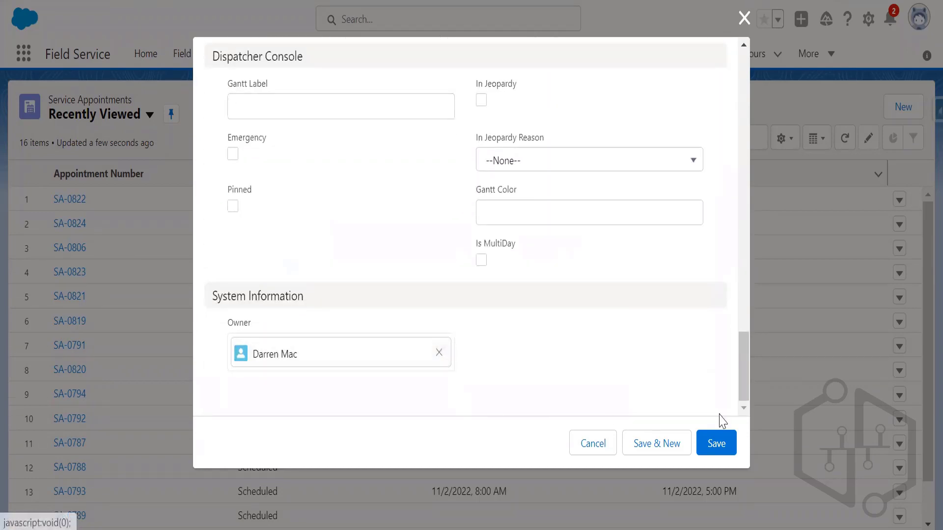
{"action": "left_click", "coordinate": [716, 443]}
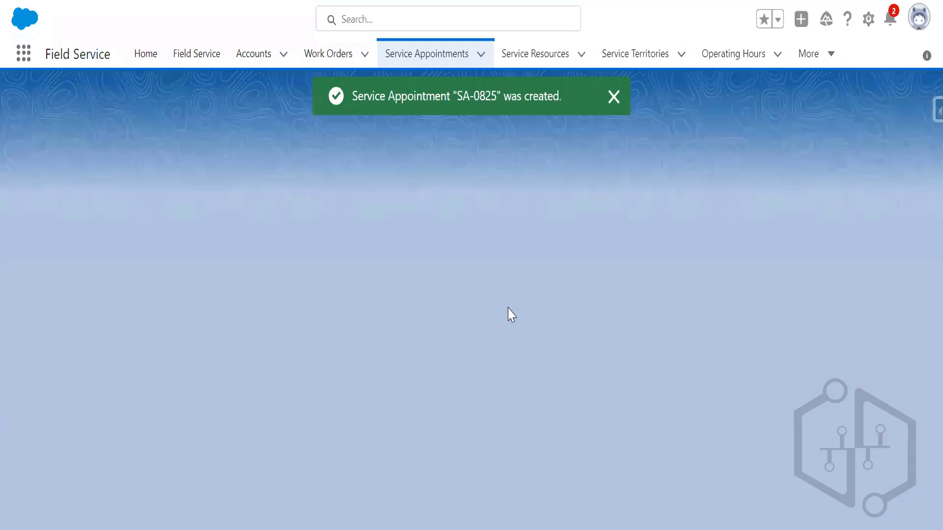
{"action": "scroll", "coordinate": [308, 407], "scroll_direction": "down", "scroll_amount": 2}
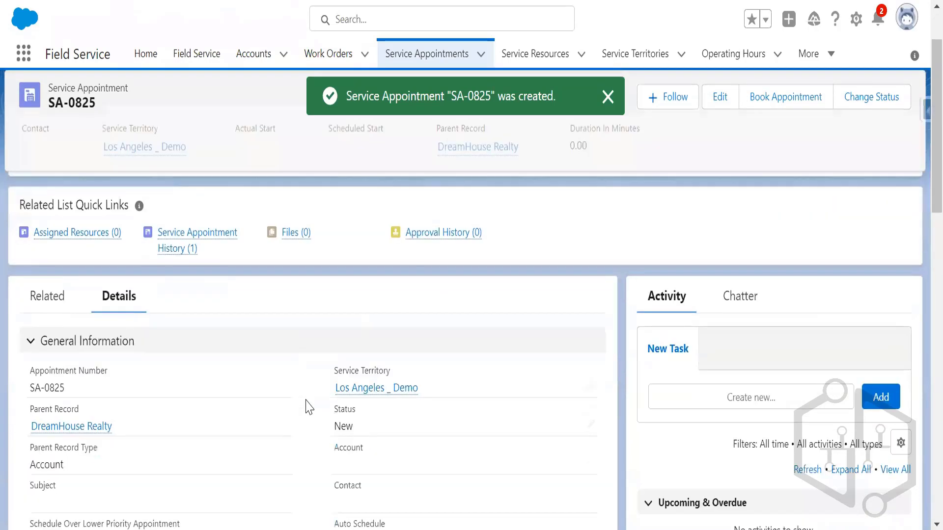
{"action": "scroll", "coordinate": [439, 399], "scroll_direction": "down", "scroll_amount": 4}
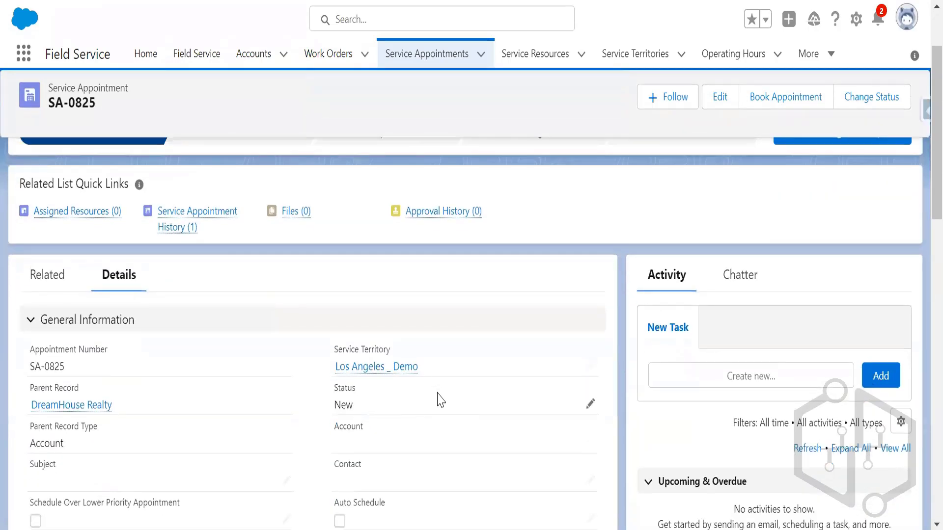
{"action": "scroll", "coordinate": [438, 395], "scroll_direction": "up", "scroll_amount": 6}
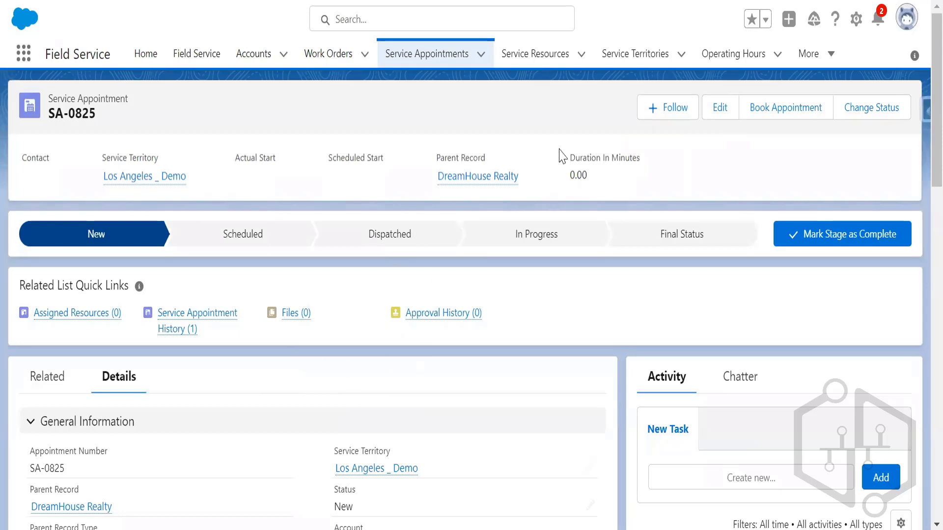
Step: Start a new work order with work type Solar Maintenance and service territory Los Angeles _ Demo
{"action": "left_click", "coordinate": [329, 55]}
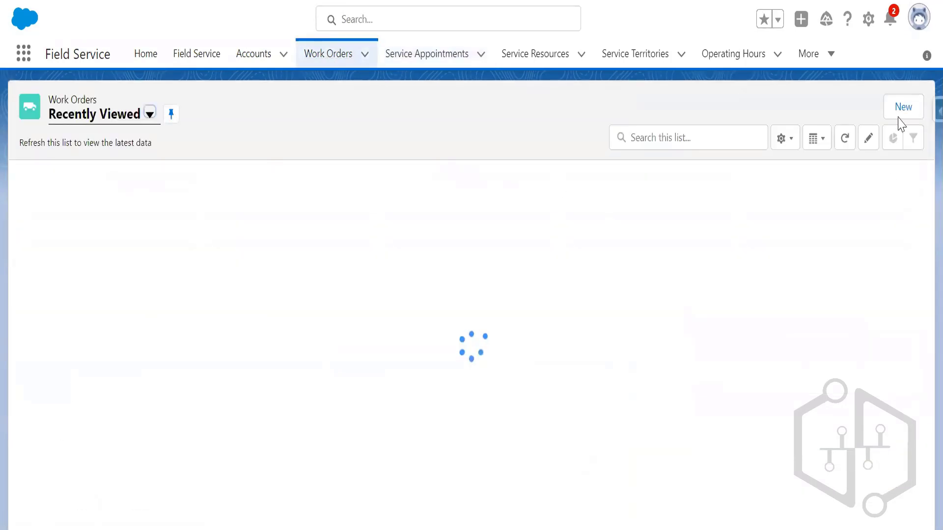
{"action": "left_click", "coordinate": [901, 110]}
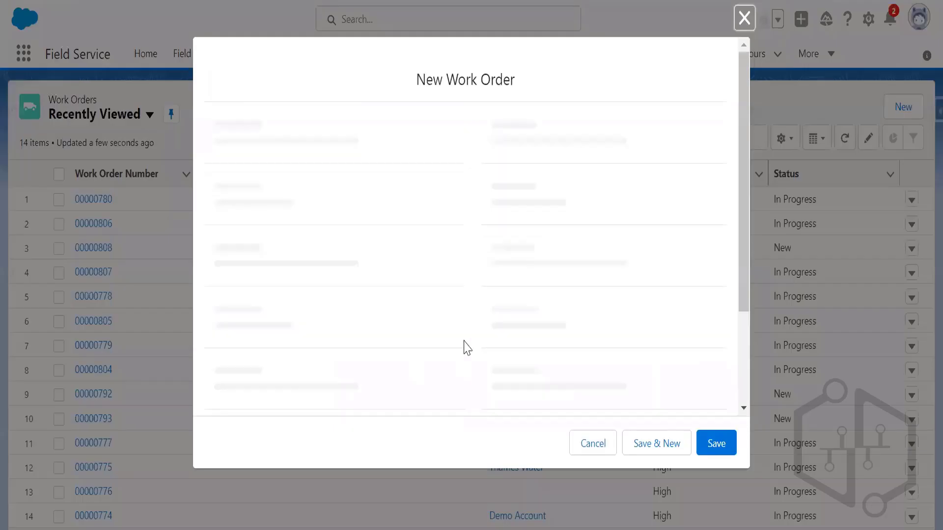
{"action": "left_click", "coordinate": [278, 234]}
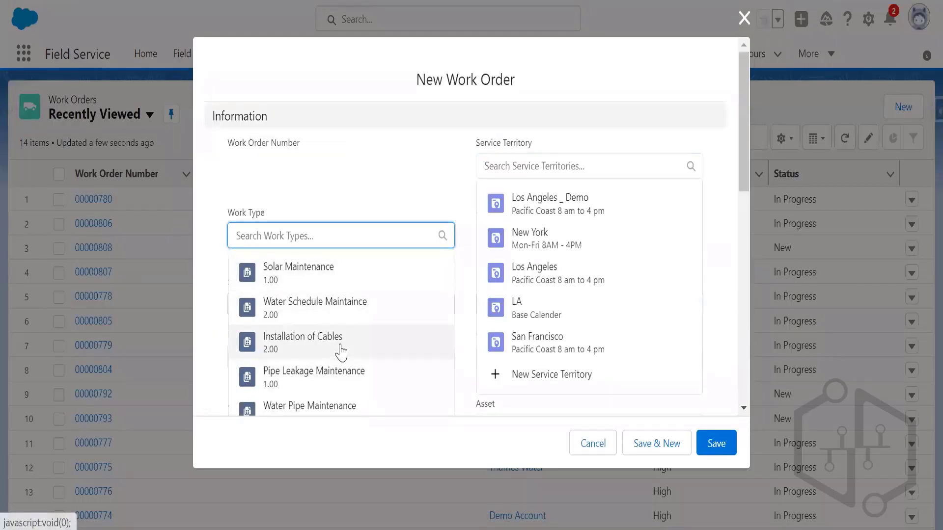
{"action": "scroll", "coordinate": [382, 374], "scroll_direction": "down", "scroll_amount": 4}
{"action": "scroll", "coordinate": [378, 299], "scroll_direction": "up", "scroll_amount": 4}
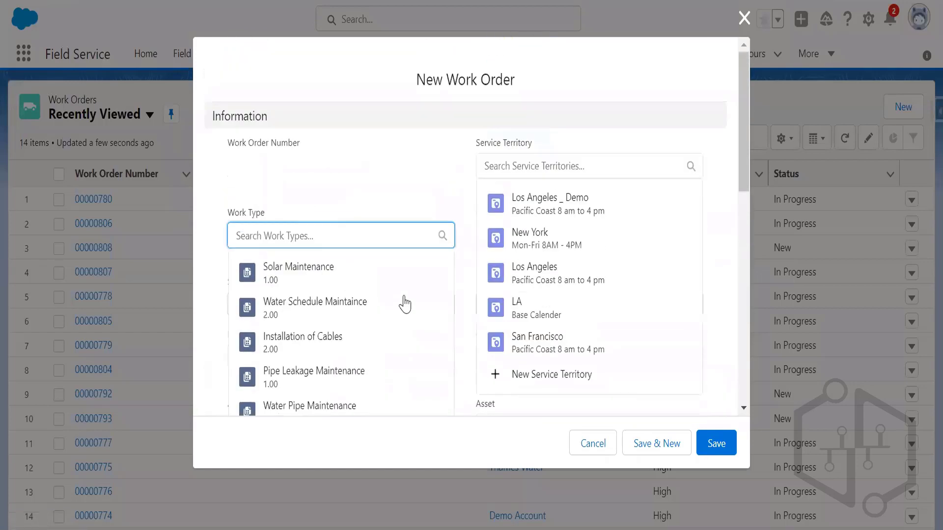
{"action": "left_click", "coordinate": [348, 281]}
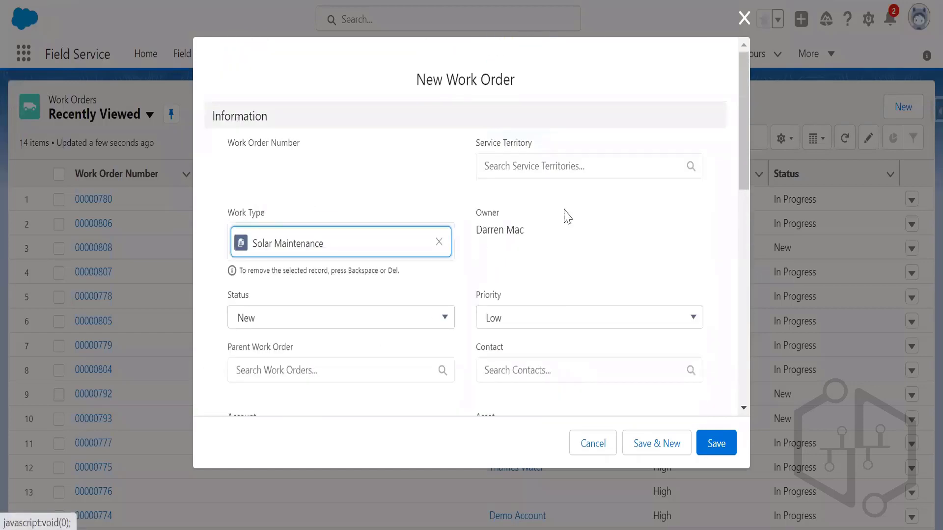
{"action": "left_click", "coordinate": [542, 167]}
{"action": "left_click", "coordinate": [550, 210]}
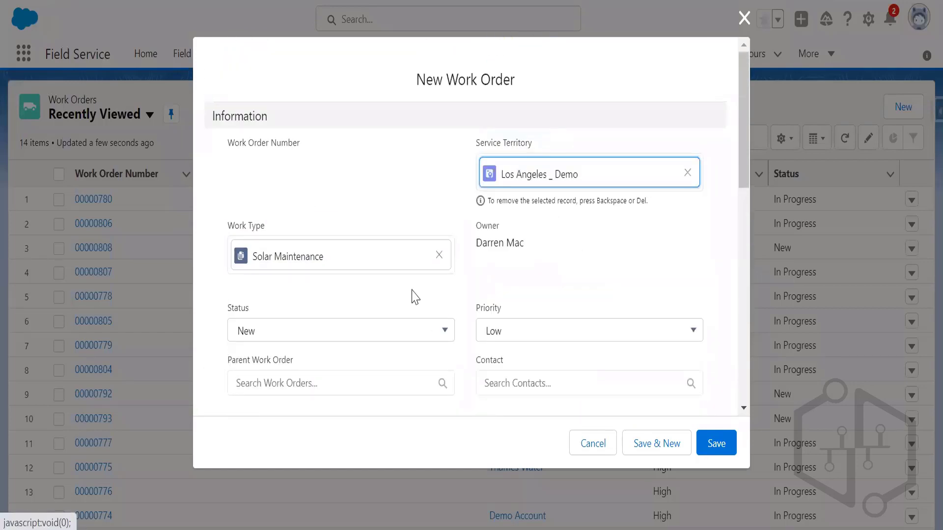
Step: Assign the DreamHouse Realty account to the work order and save it
{"action": "scroll", "coordinate": [408, 285], "scroll_direction": "down", "scroll_amount": 3}
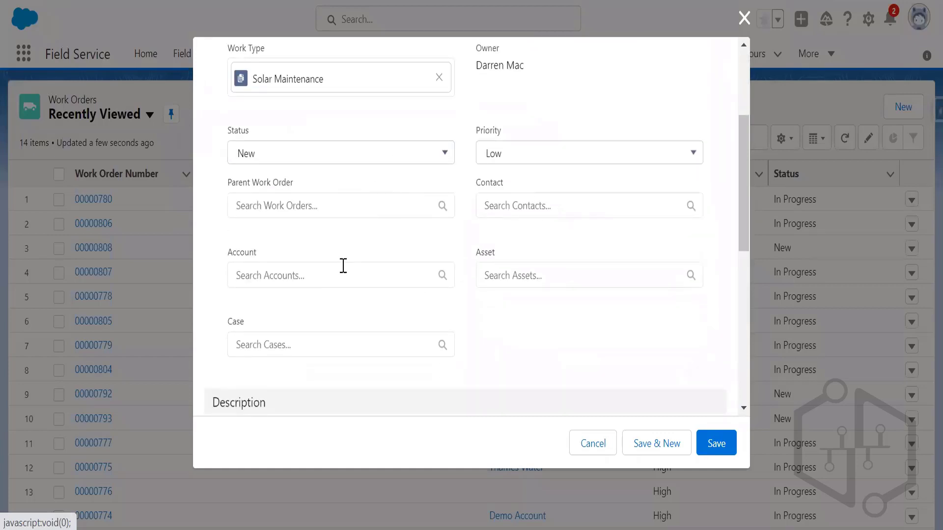
{"action": "scroll", "coordinate": [343, 266], "scroll_direction": "down", "scroll_amount": 2}
{"action": "left_click", "coordinate": [299, 194]}
{"action": "left_click", "coordinate": [322, 220]}
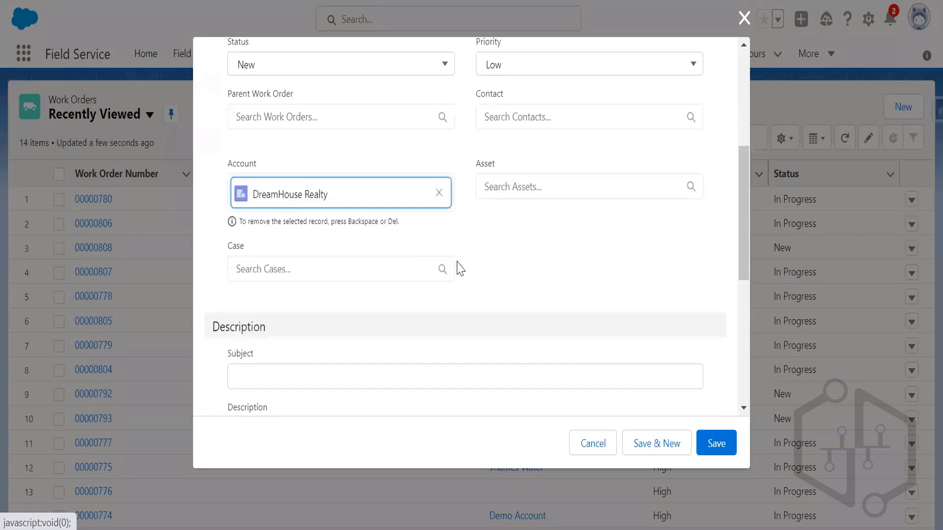
{"action": "scroll", "coordinate": [444, 284], "scroll_direction": "down", "scroll_amount": 6}
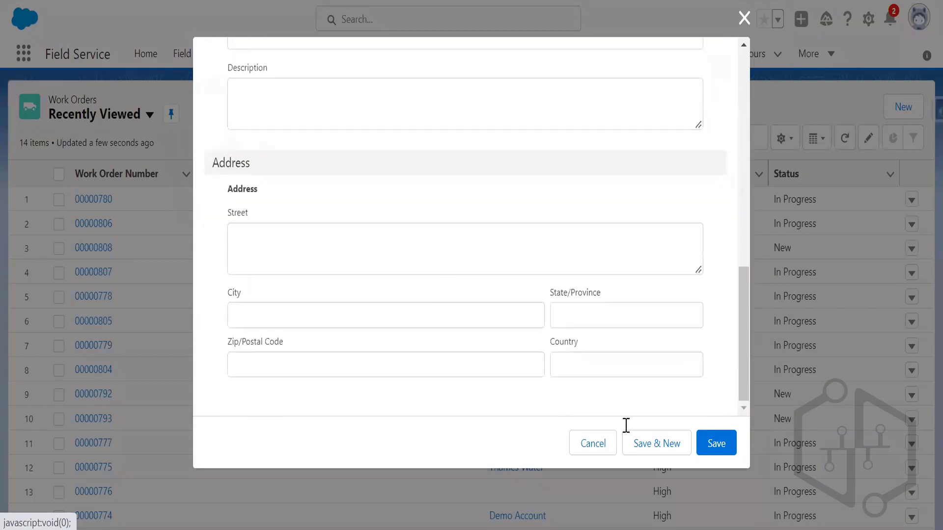
{"action": "left_click", "coordinate": [718, 444]}
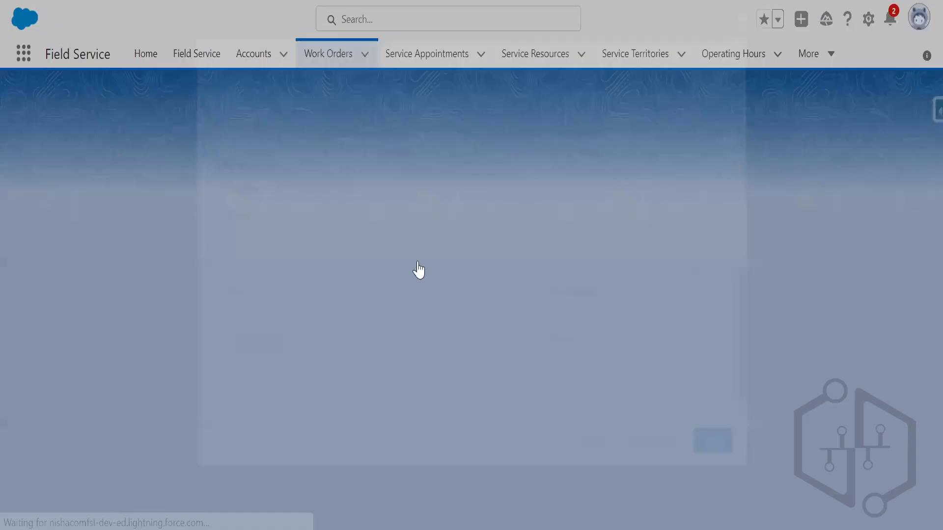
{"action": "scroll", "coordinate": [284, 295], "scroll_direction": "down", "scroll_amount": 7}
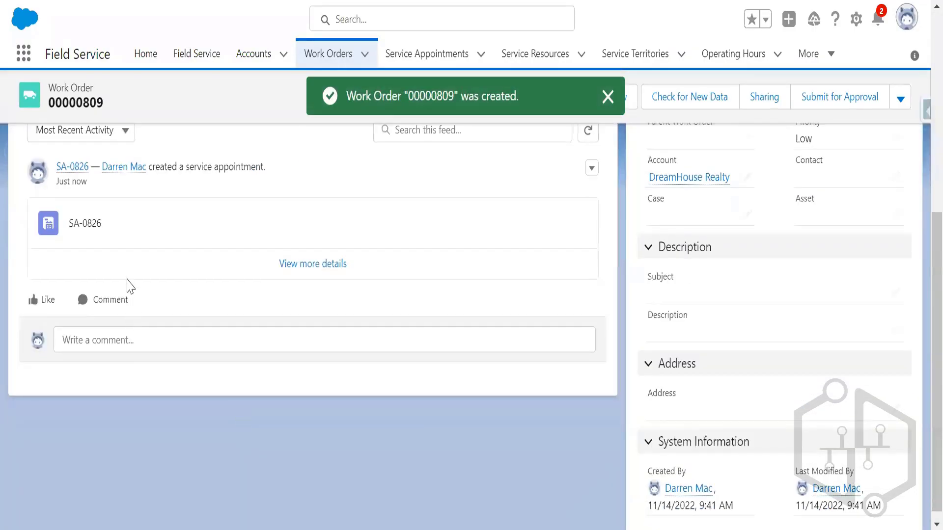
{"action": "scroll", "coordinate": [290, 219], "scroll_direction": "up", "scroll_amount": 5}
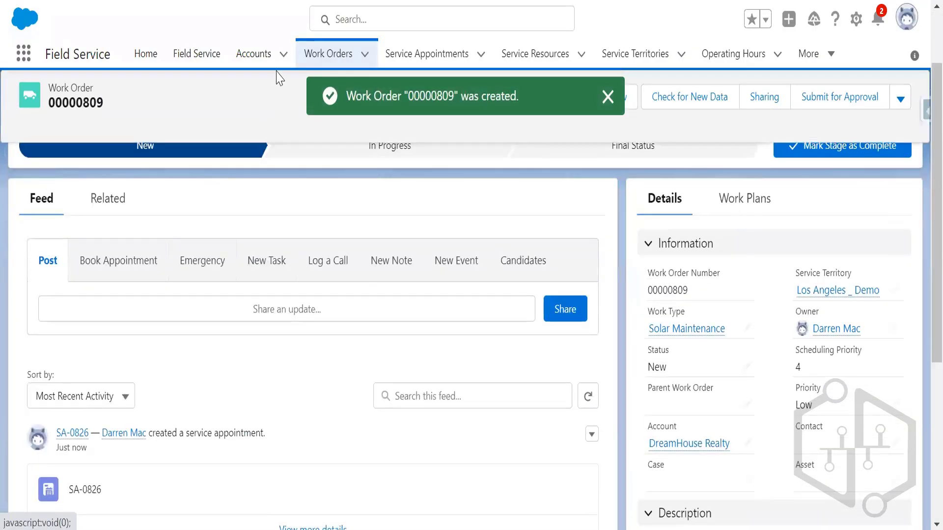
Step: Open the work order with subject "Maintenance DreamHouse Realty: December 1, 2022" and examine its feed and details
{"action": "left_click", "coordinate": [330, 50]}
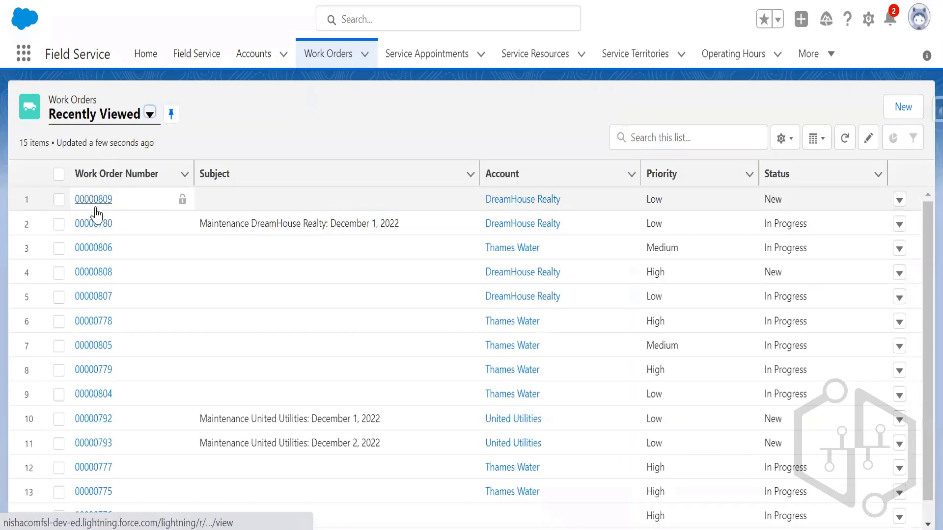
{"action": "left_click", "coordinate": [93, 224]}
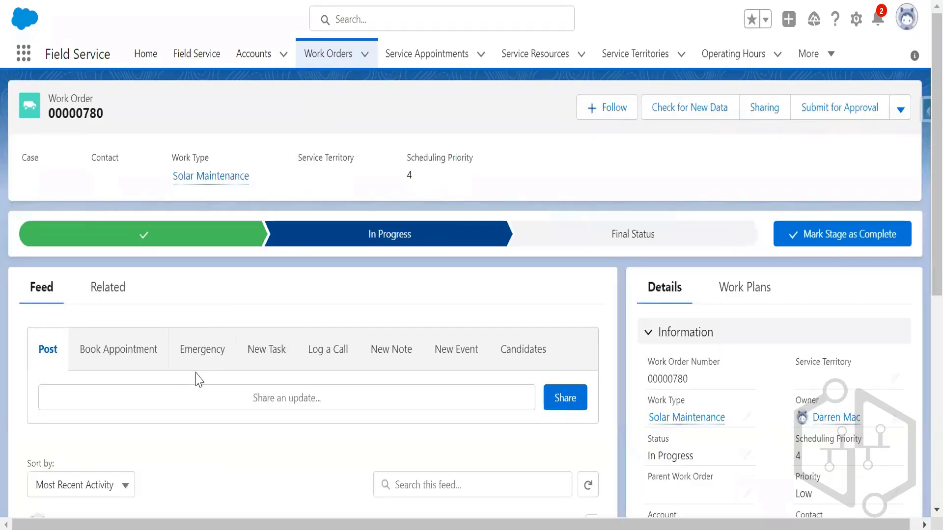
{"action": "scroll", "coordinate": [206, 383], "scroll_direction": "down", "scroll_amount": 3}
{"action": "scroll", "coordinate": [220, 335], "scroll_direction": "up", "scroll_amount": 3}
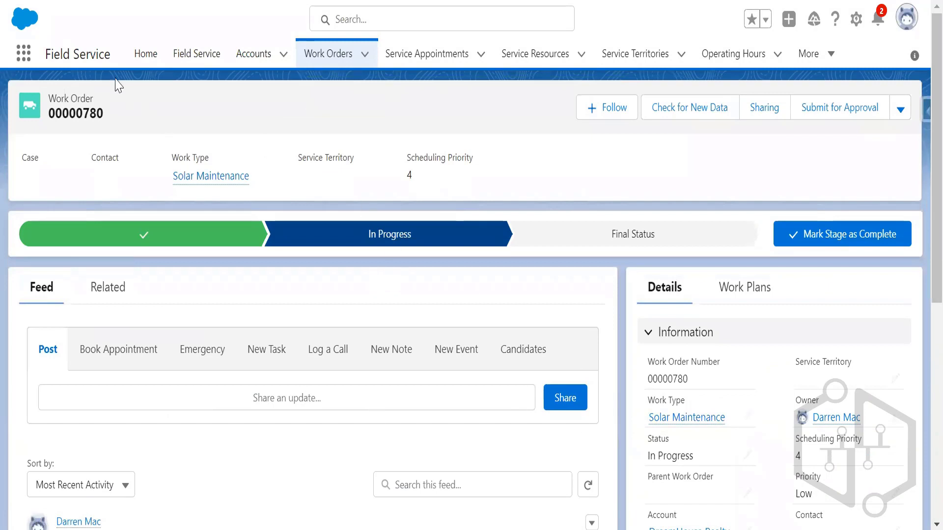
{"action": "scroll", "coordinate": [98, 419], "scroll_direction": "down", "scroll_amount": 5}
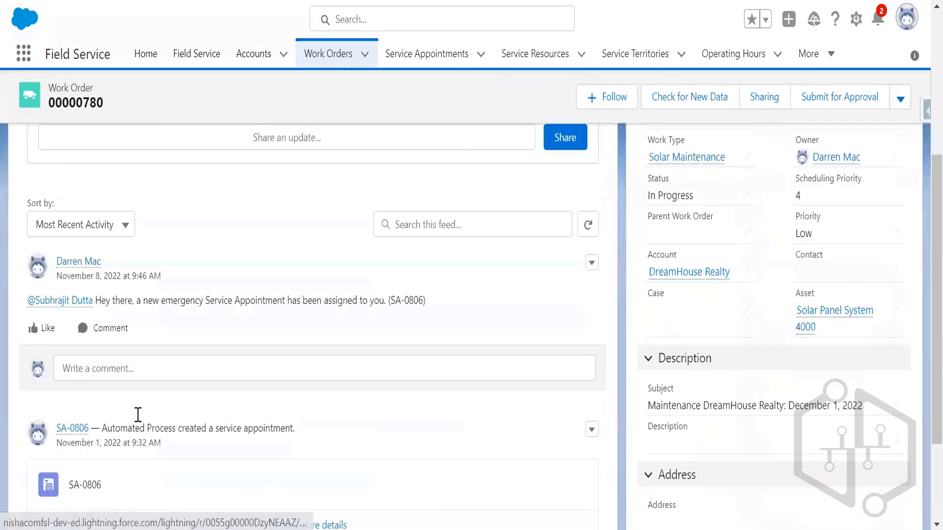
{"action": "scroll", "coordinate": [105, 432], "scroll_direction": "up", "scroll_amount": 1}
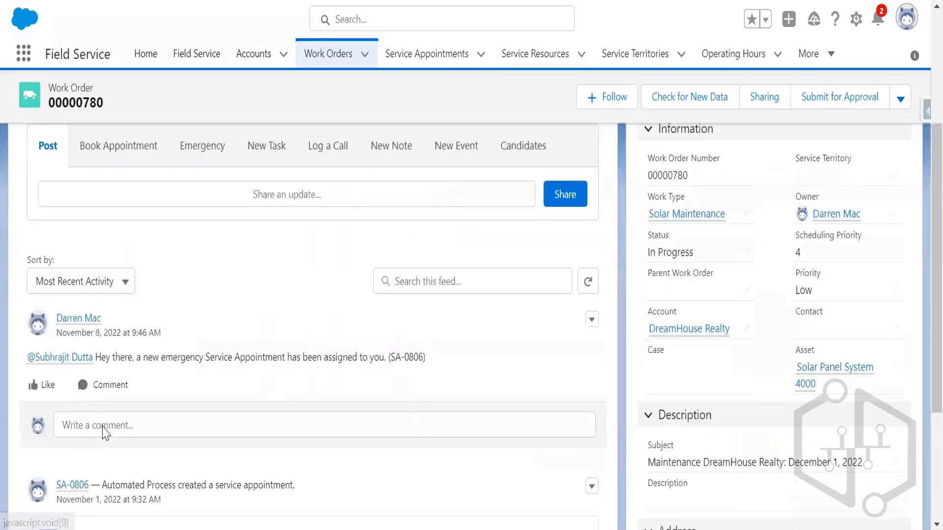
{"action": "scroll", "coordinate": [104, 433], "scroll_direction": "up", "scroll_amount": 4}
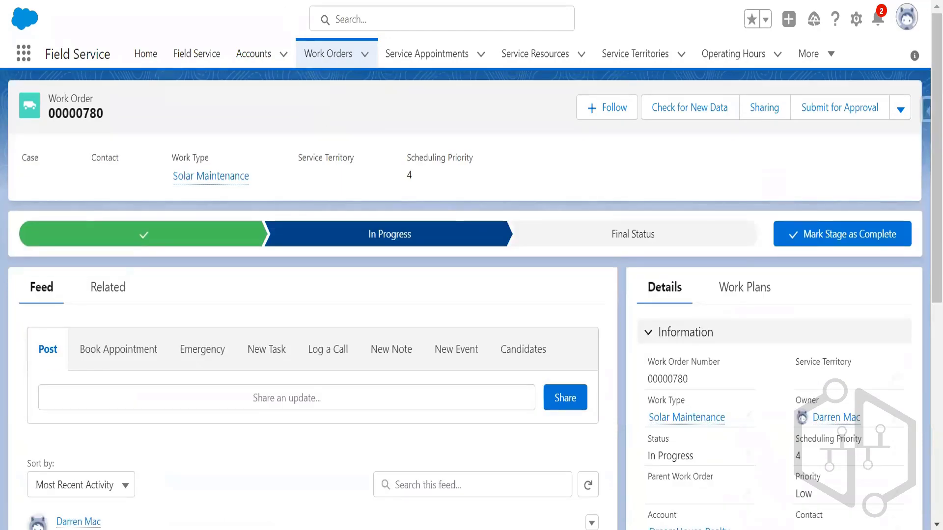
Step: Open the Field Service dispatcher console and look through the list of all service appointments
{"action": "left_click", "coordinate": [196, 1]}
{"action": "left_click", "coordinate": [118, 1]}
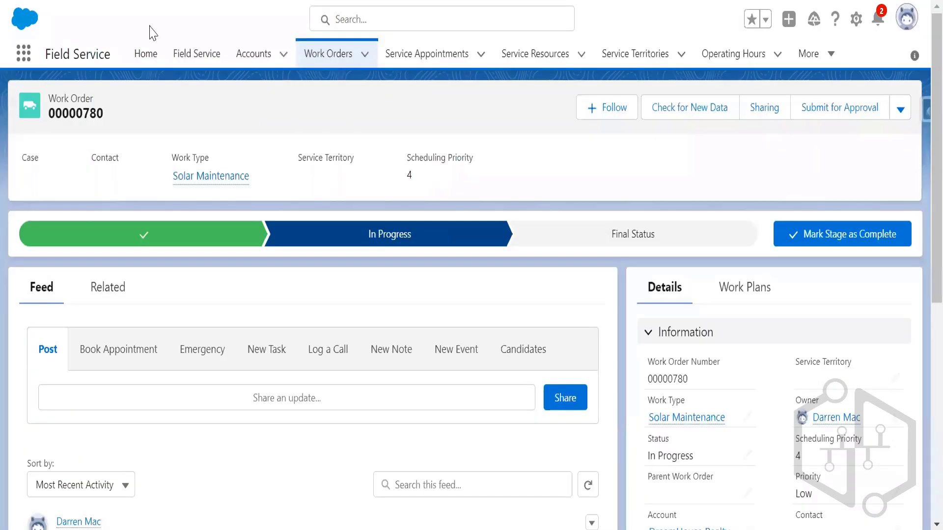
{"action": "left_click", "coordinate": [195, 55]}
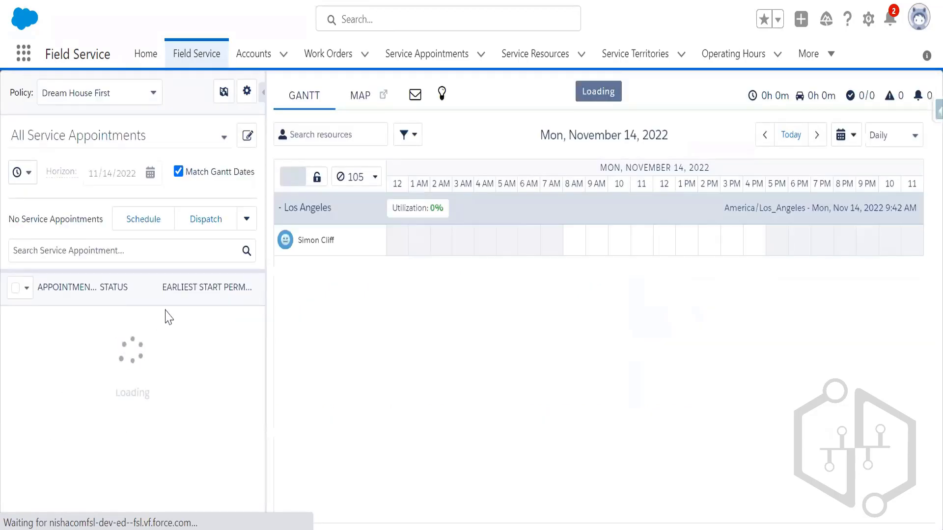
{"action": "scroll", "coordinate": [188, 431], "scroll_direction": "down", "scroll_amount": 4}
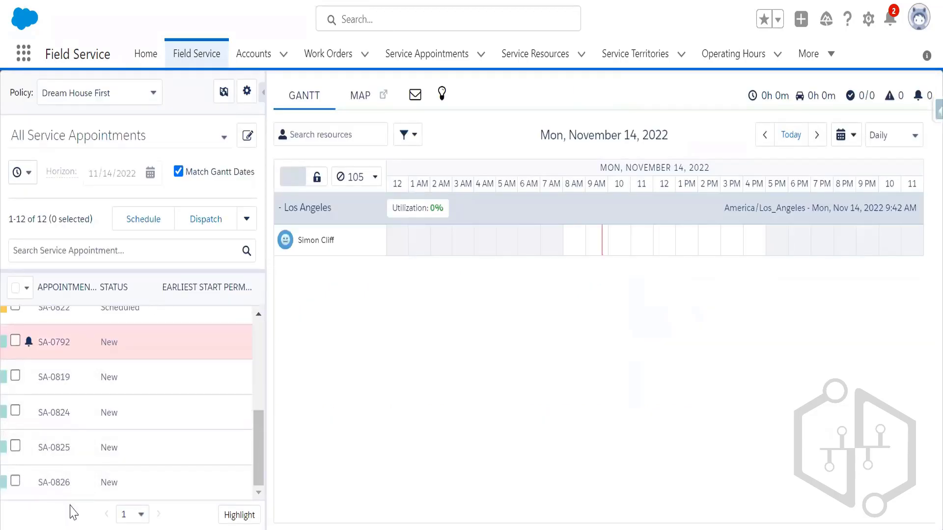
{"action": "scroll", "coordinate": [178, 442], "scroll_direction": "up", "scroll_amount": 4}
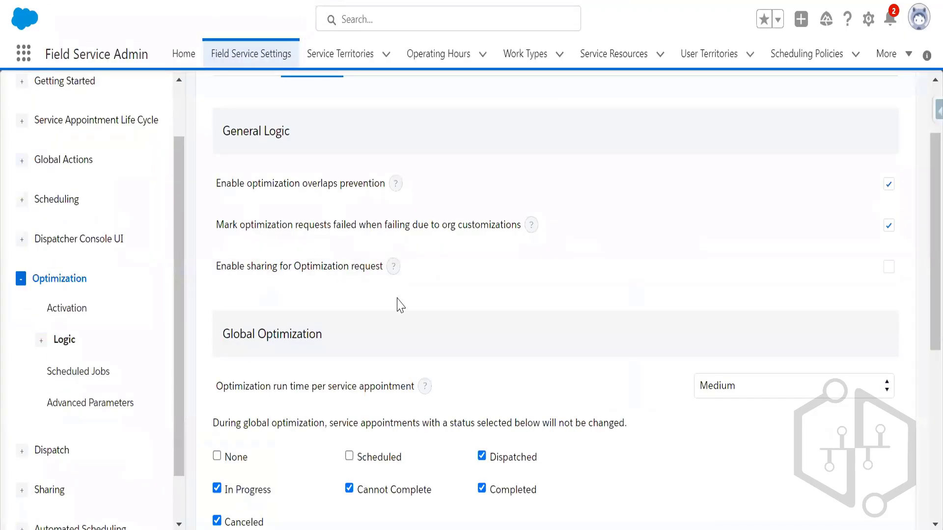
Step: Review the optimization logic settings for general logic, global optimization, and in-day and resource schedule optimization
{"action": "scroll", "coordinate": [373, 334], "scroll_direction": "up", "scroll_amount": 3}
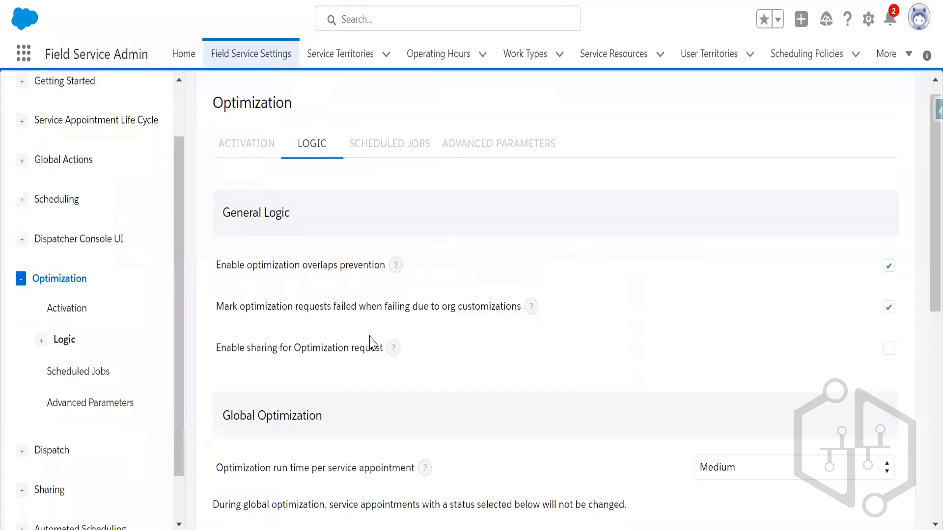
{"action": "scroll", "coordinate": [388, 376], "scroll_direction": "down", "scroll_amount": 7}
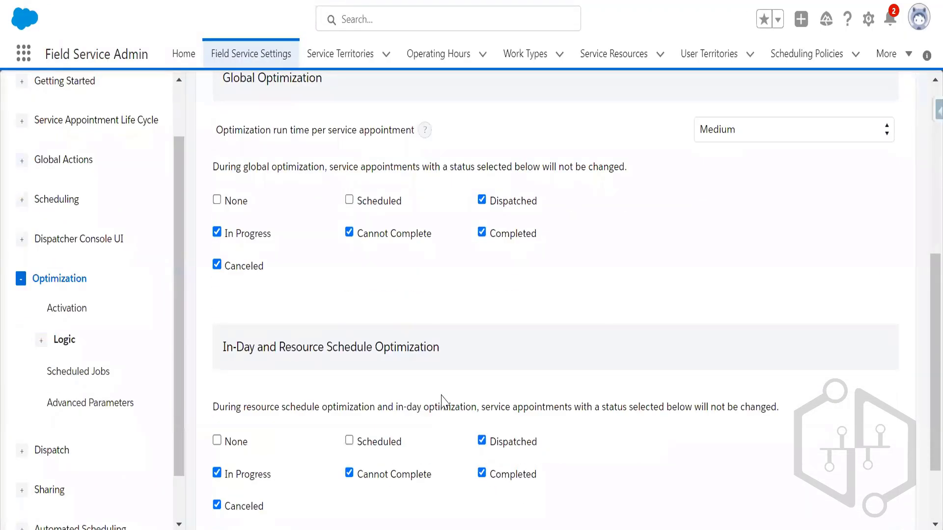
{"action": "scroll", "coordinate": [410, 390], "scroll_direction": "up", "scroll_amount": 7}
Step: Run the Nightly Schedule Optimzation scheduled job immediately and review its territories, recurrence, time horizon and scheduling policy
{"action": "left_click", "coordinate": [390, 156]}
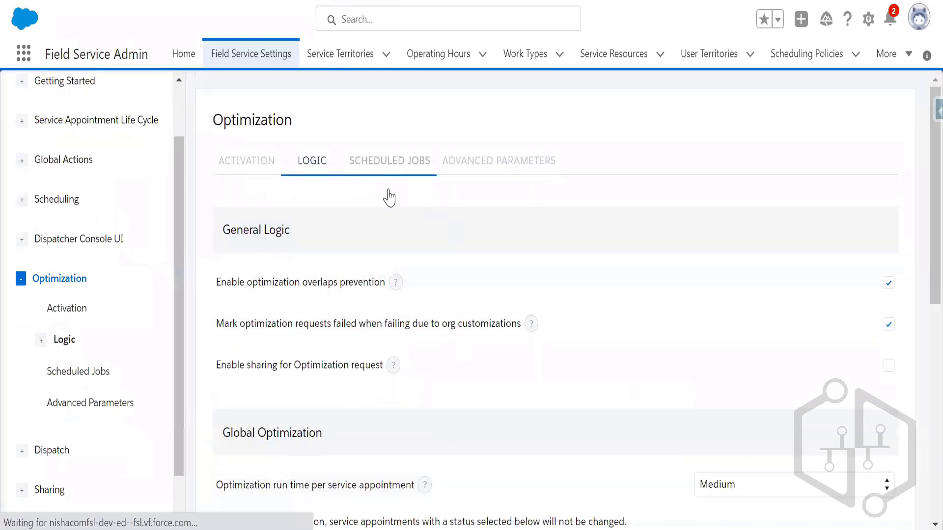
{"action": "scroll", "coordinate": [432, 411], "scroll_direction": "down", "scroll_amount": 2}
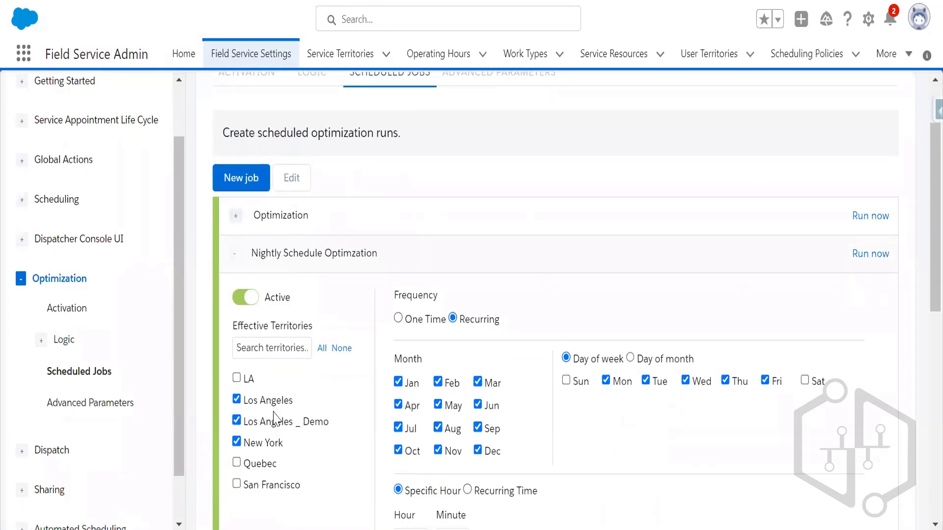
{"action": "left_click", "coordinate": [855, 256]}
{"action": "scroll", "coordinate": [768, 378], "scroll_direction": "down", "scroll_amount": 7}
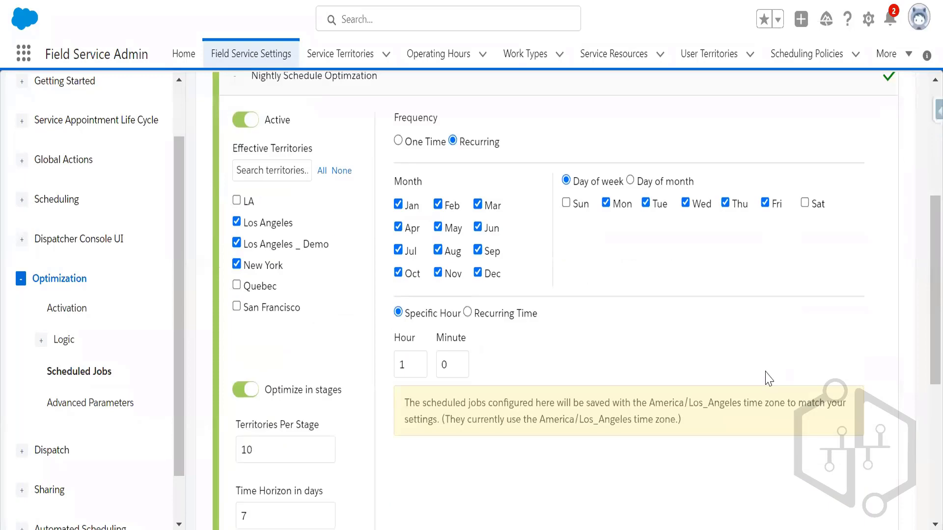
{"action": "scroll", "coordinate": [645, 335], "scroll_direction": "down", "scroll_amount": 3}
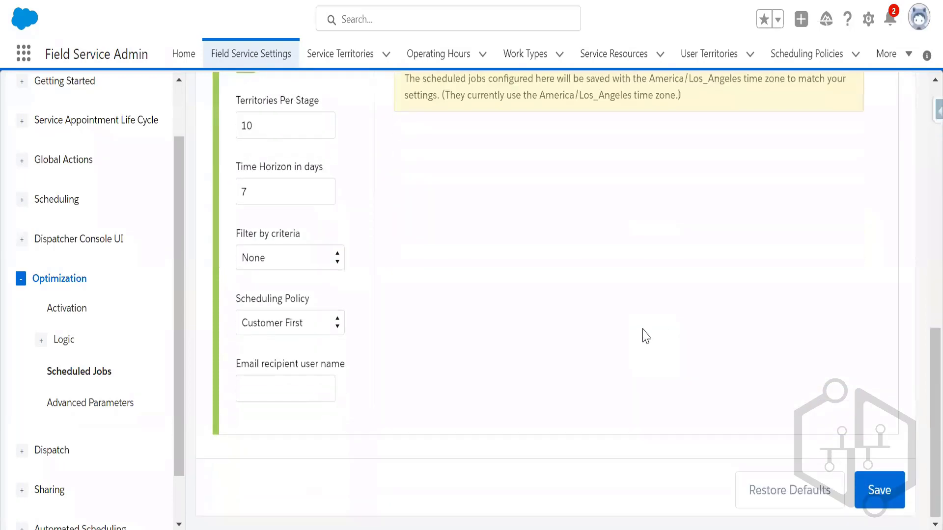
Step: Open the optimization requests, show the All list view and sort it by request number in descending order
{"action": "scroll", "coordinate": [651, 340], "scroll_direction": "up", "scroll_amount": 10}
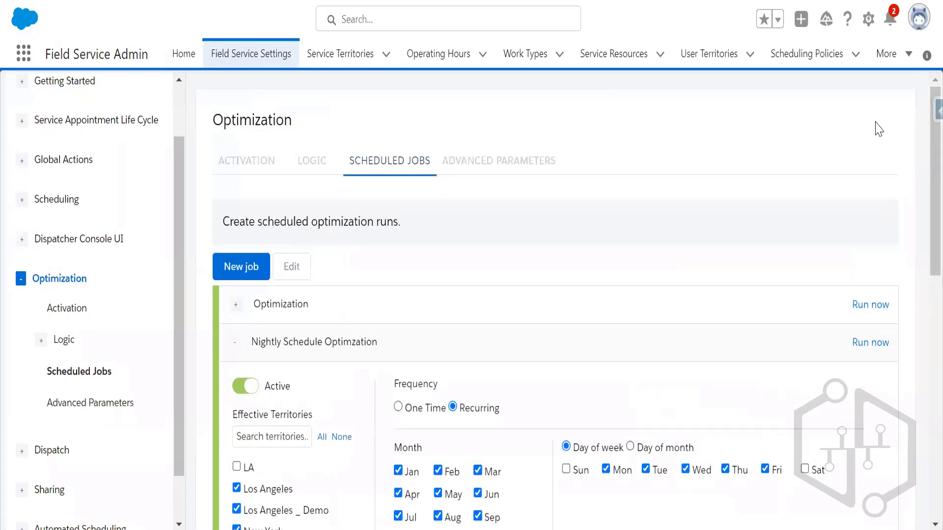
{"action": "left_click", "coordinate": [899, 60]}
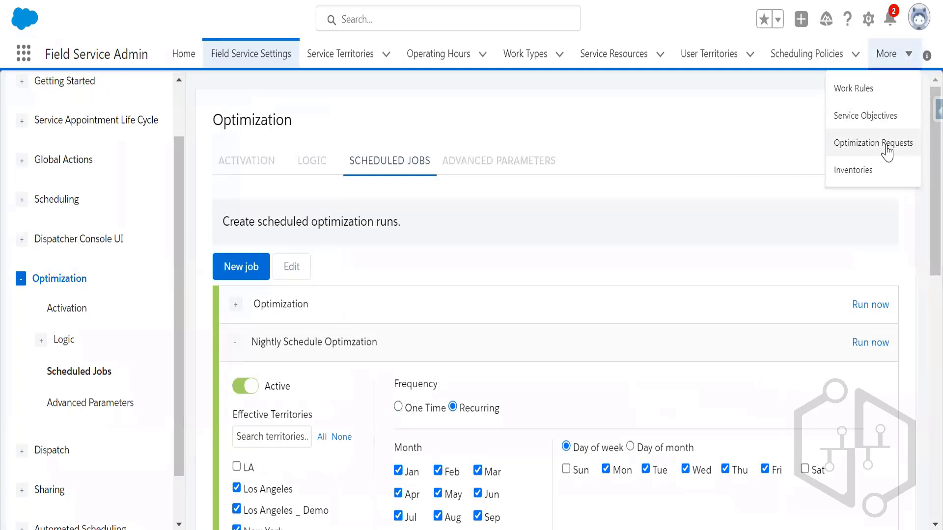
{"action": "left_click", "coordinate": [834, 140]}
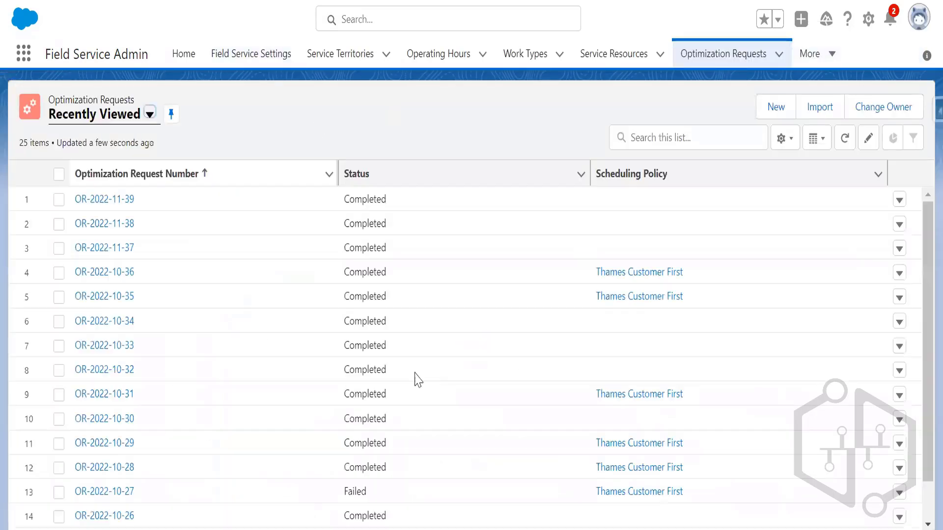
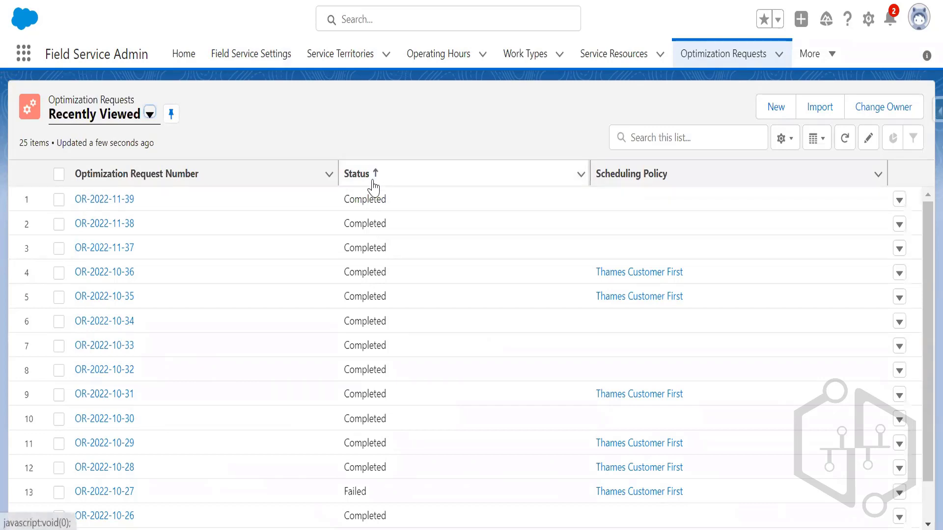
{"action": "left_click", "coordinate": [149, 122]}
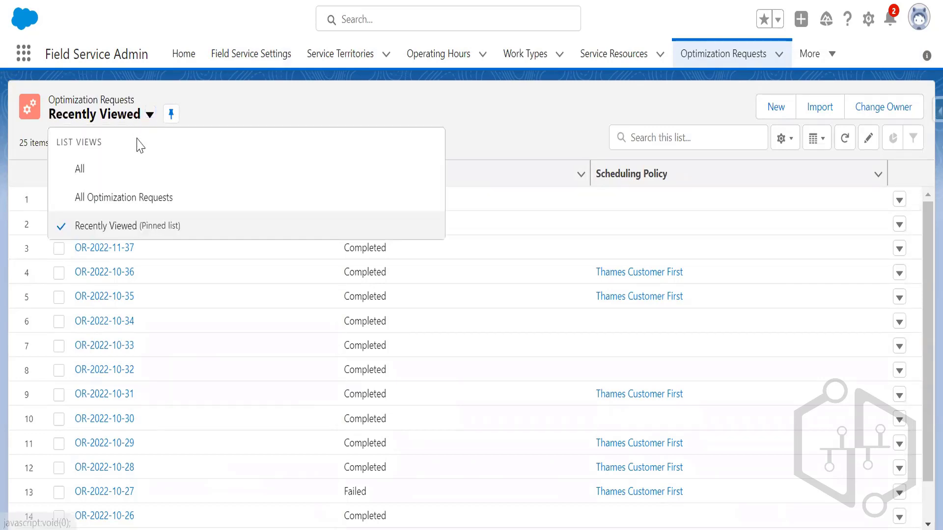
{"action": "left_click", "coordinate": [124, 170]}
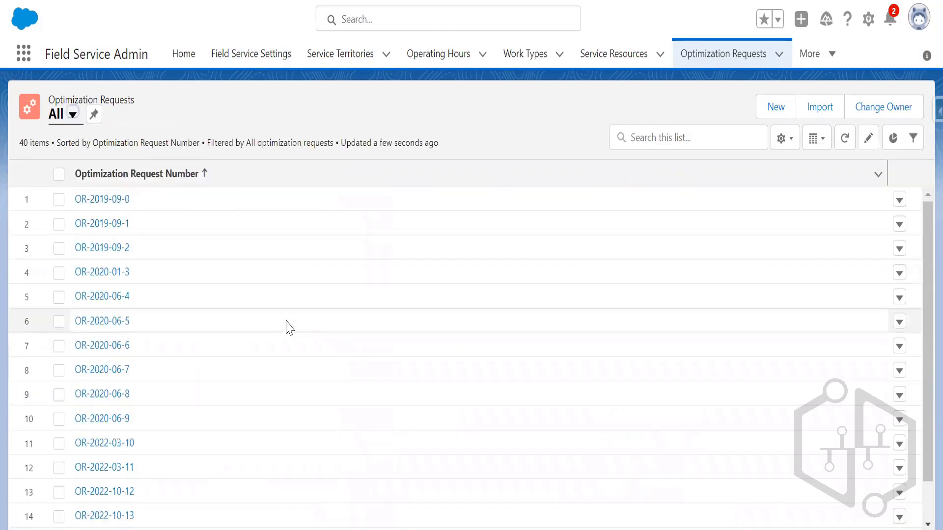
{"action": "left_click", "coordinate": [176, 173]}
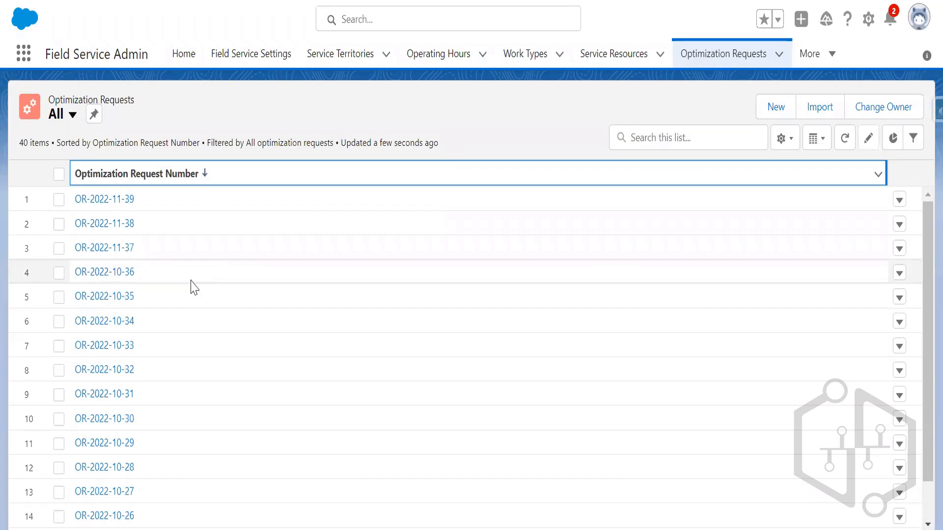
Step: Examine the status, start, finish and scheduling policy details of optimization request OR-2022-11-39, then return to the list
{"action": "left_click", "coordinate": [106, 199]}
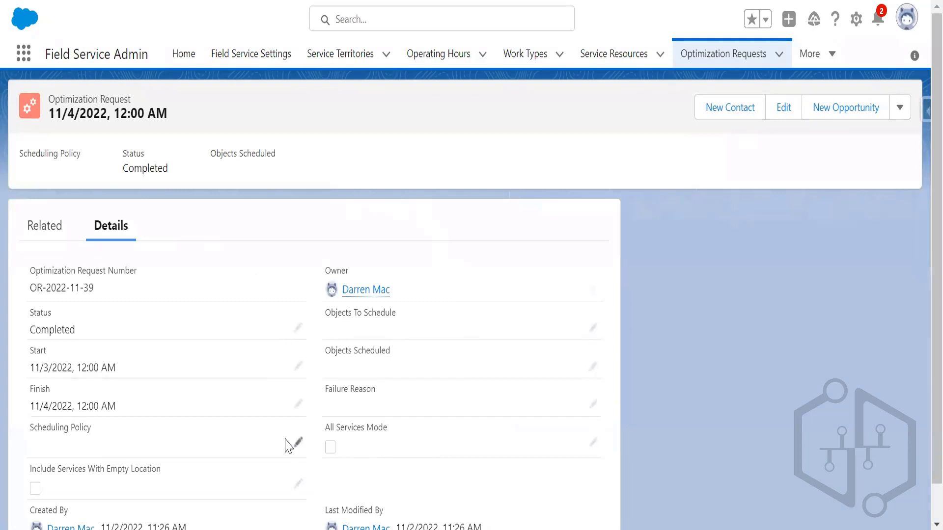
{"action": "scroll", "coordinate": [314, 445], "scroll_direction": "down", "scroll_amount": 2}
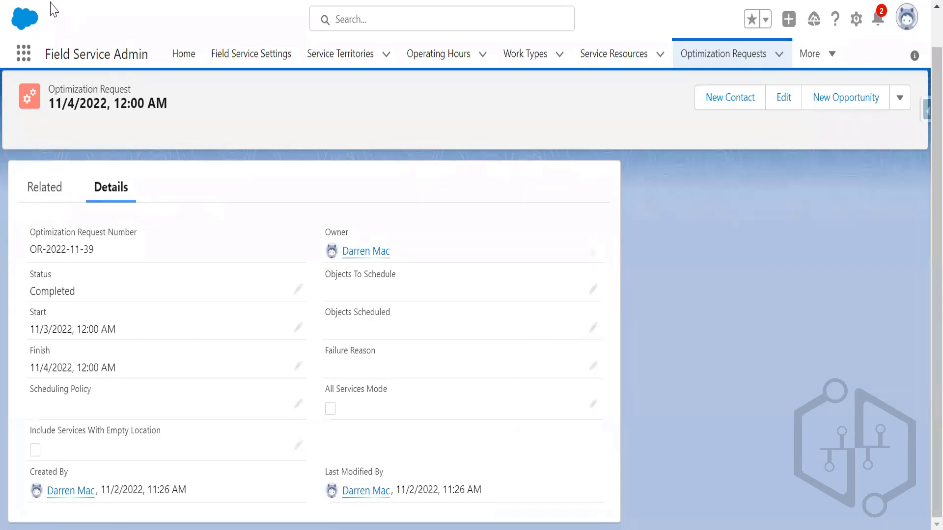
{"action": "key", "text": "alt+Left"}
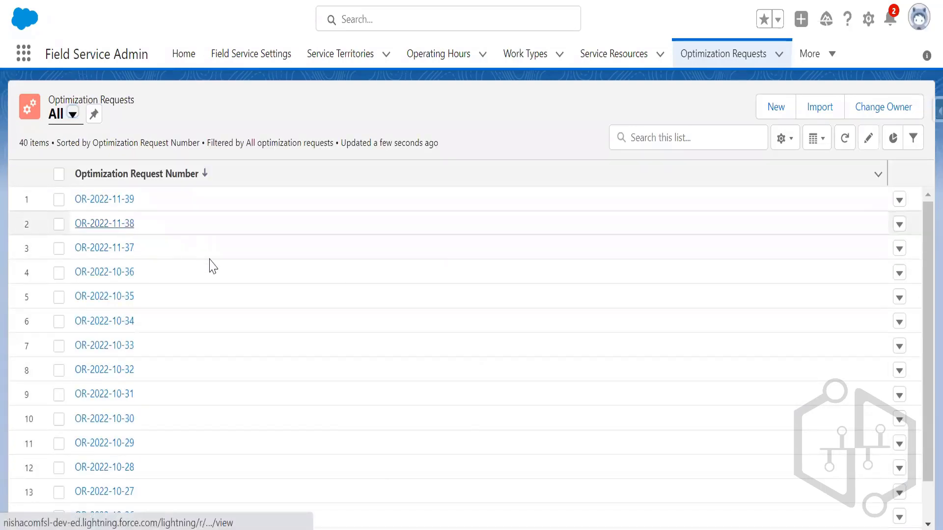
Step: Re-sort the list by descending request number and review the related records and details of optimization request OR-2022-11-39 again
{"action": "left_click", "coordinate": [179, 181]}
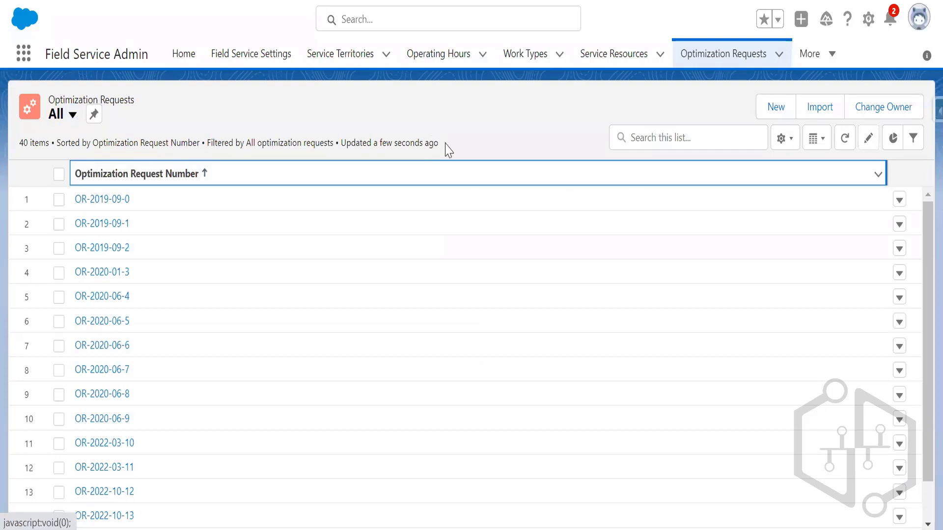
{"action": "left_click", "coordinate": [158, 182]}
{"action": "left_click", "coordinate": [101, 201]}
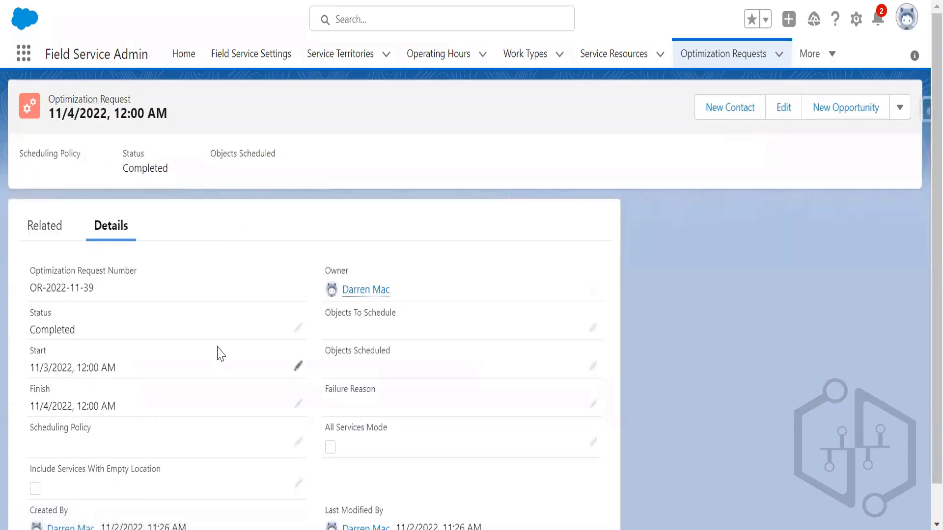
{"action": "scroll", "coordinate": [220, 354], "scroll_direction": "down", "scroll_amount": 1}
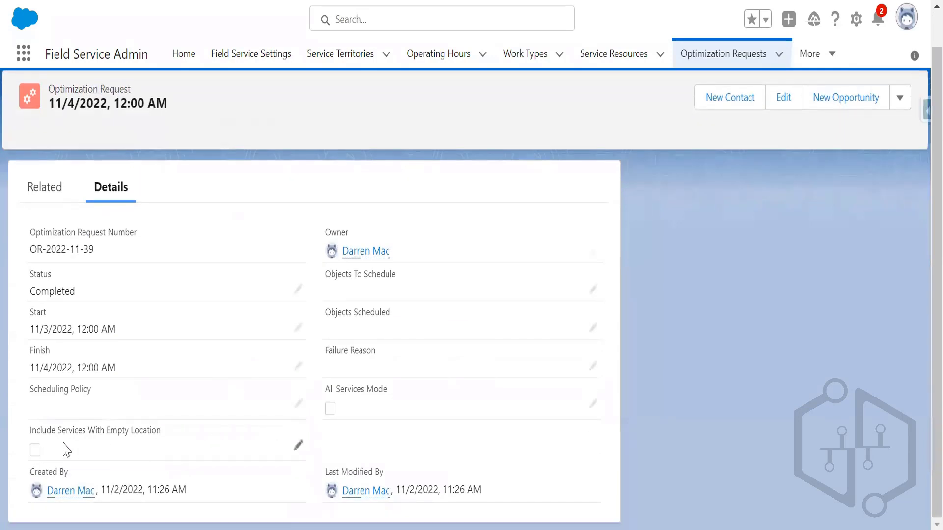
{"action": "left_click", "coordinate": [45, 190]}
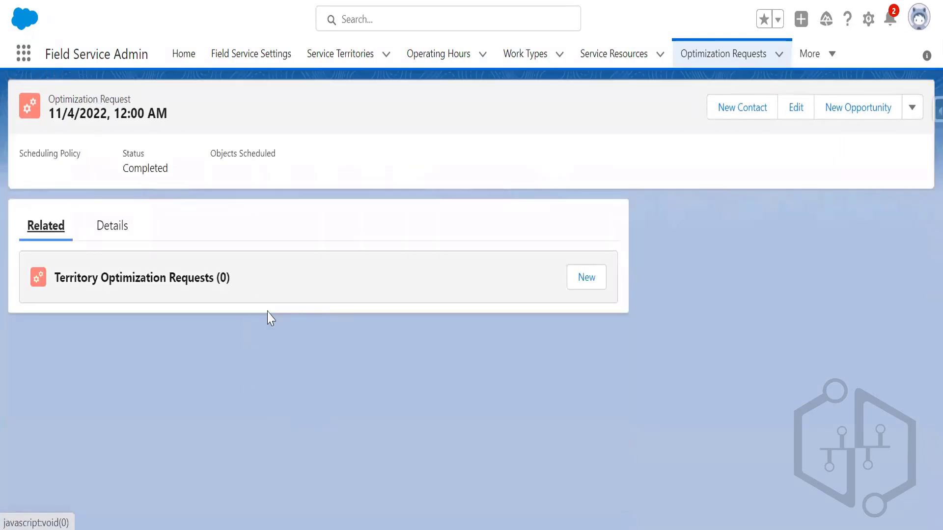
{"action": "left_click", "coordinate": [118, 226]}
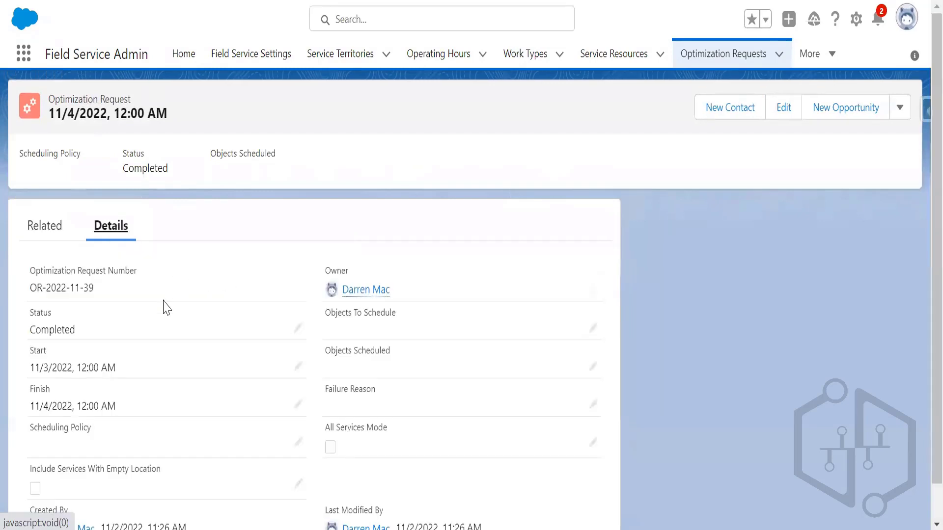
{"action": "scroll", "coordinate": [200, 303], "scroll_direction": "down", "scroll_amount": 1}
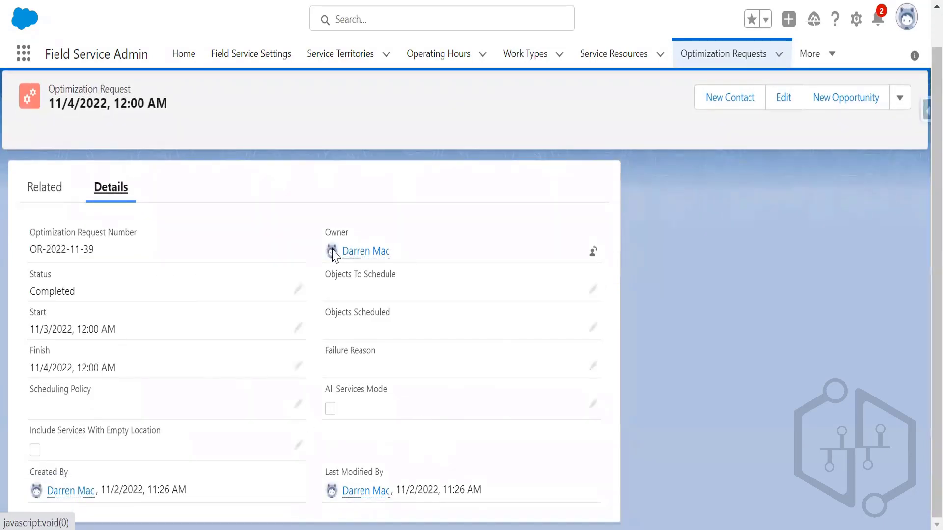
{"action": "left_click", "coordinate": [12, 1]}
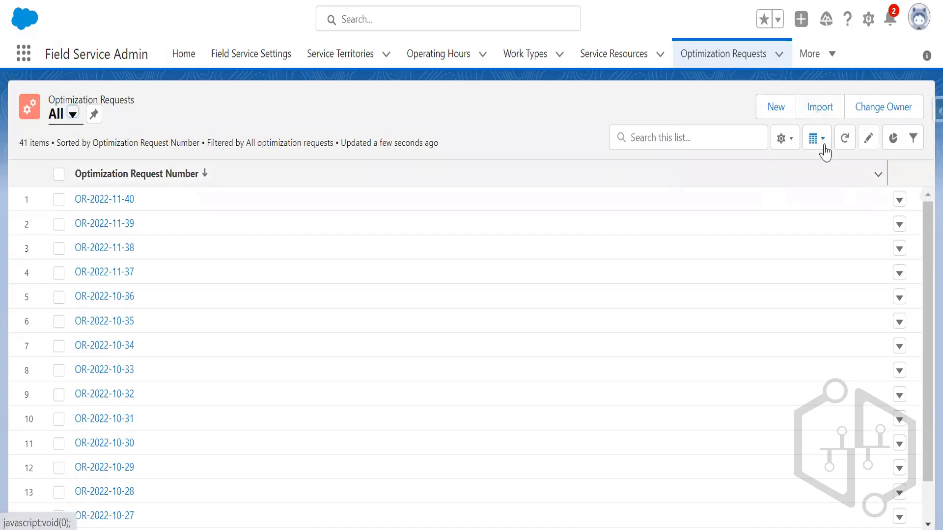
Step: Open the field selection for the All list view and add Completed With Errors and Created By to the visible fields
{"action": "left_click", "coordinate": [784, 140]}
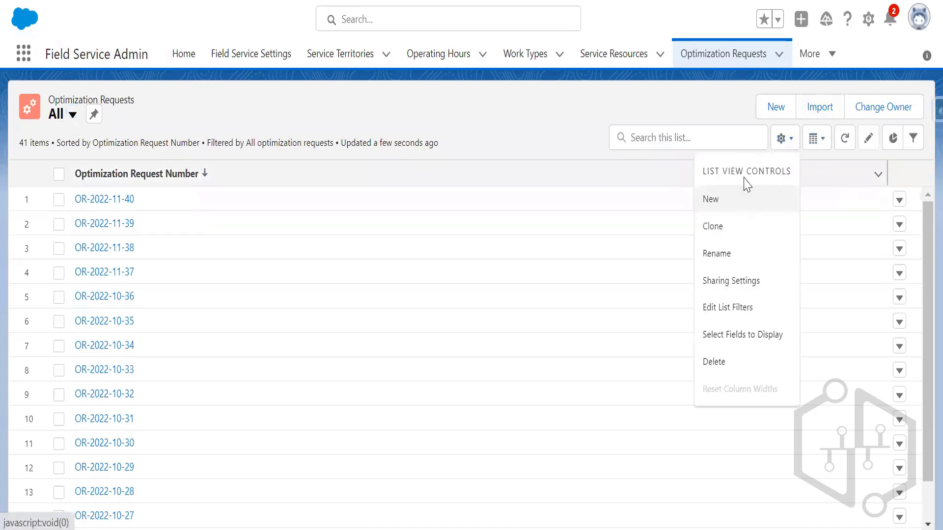
{"action": "left_click", "coordinate": [732, 335]}
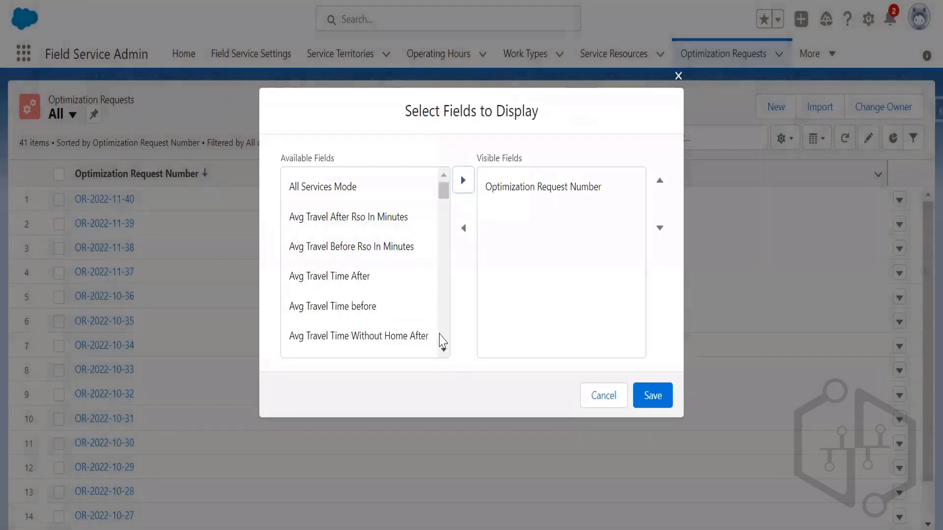
{"action": "left_click", "coordinate": [444, 349]}
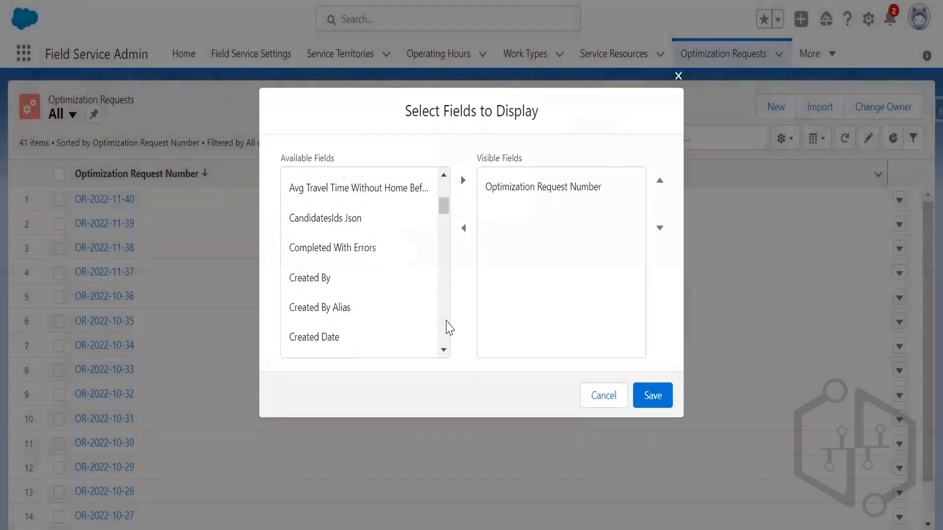
{"action": "left_click", "coordinate": [401, 254]}
{"action": "left_click", "coordinate": [463, 180]}
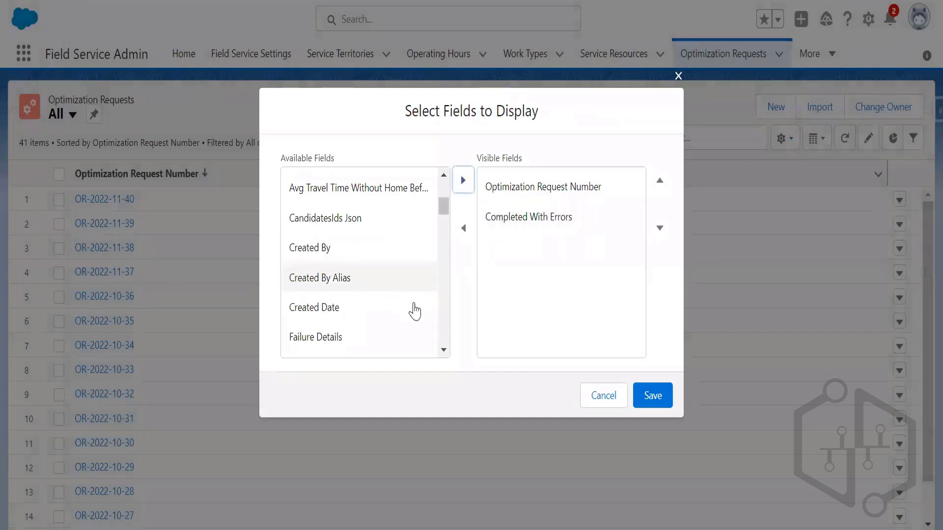
{"action": "left_click", "coordinate": [360, 252]}
{"action": "left_click", "coordinate": [463, 181]}
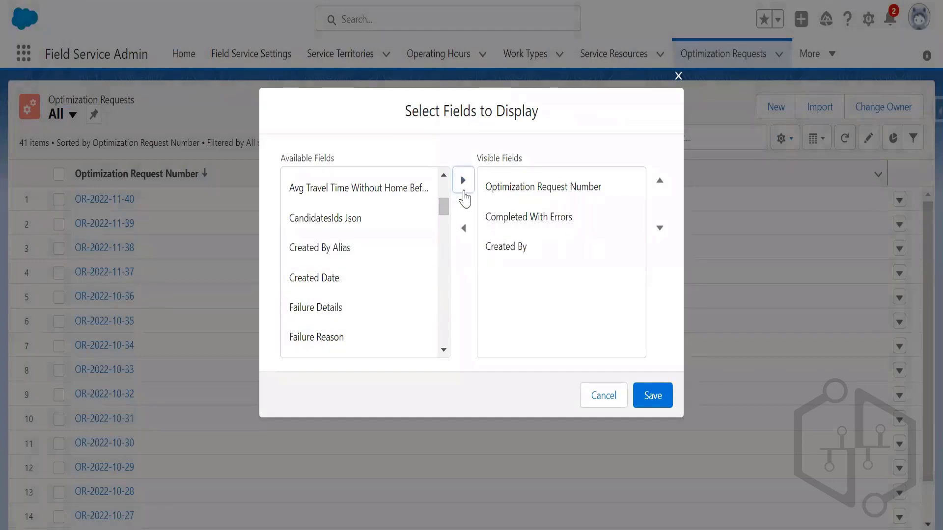
Step: Add the Failure Reason and Finish fields to the visible fields of the list view
{"action": "left_click", "coordinate": [444, 350]}
{"action": "left_click", "coordinate": [444, 349]}
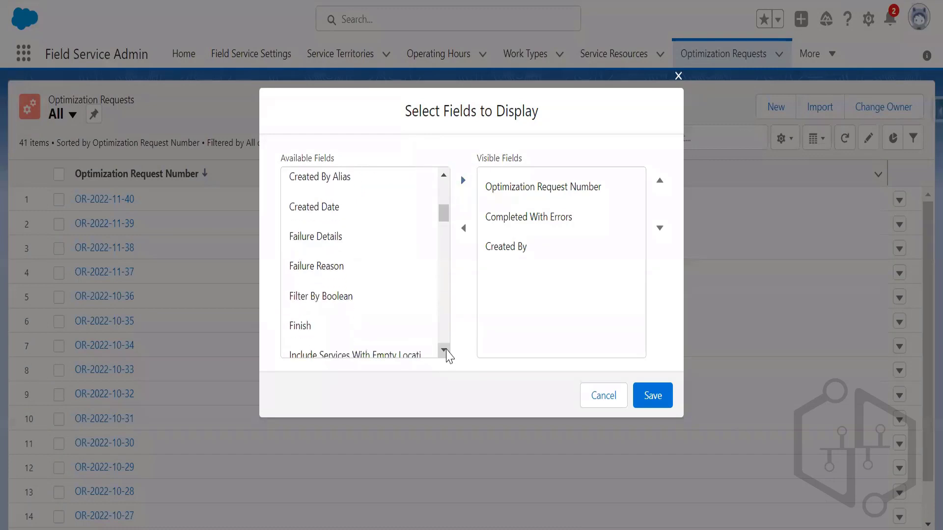
{"action": "left_click", "coordinate": [444, 349]}
{"action": "left_click", "coordinate": [434, 218]}
{"action": "left_click", "coordinate": [462, 188]}
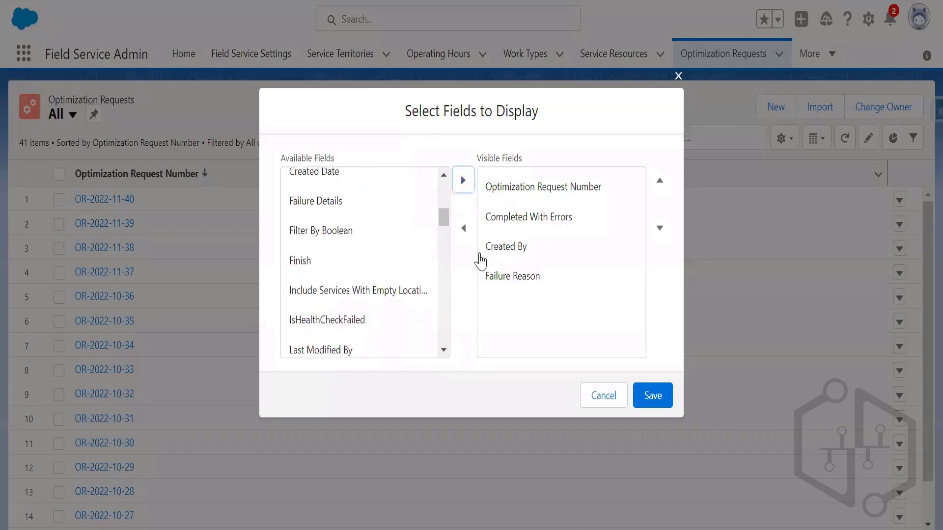
{"action": "left_click", "coordinate": [360, 263]}
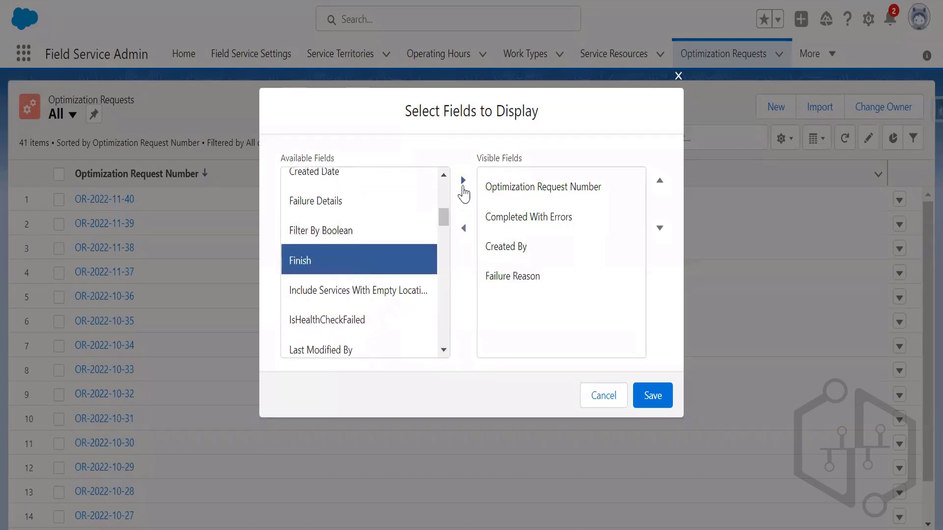
{"action": "left_click", "coordinate": [462, 180]}
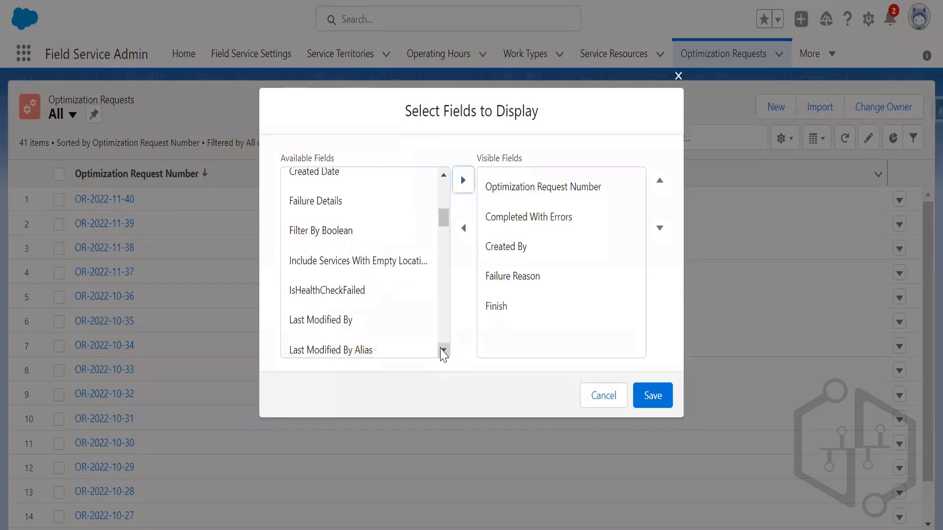
Step: Add the Request Progress Start field to the visible fields of the list view
{"action": "left_click", "coordinate": [443, 351]}
{"action": "left_click", "coordinate": [444, 350]}
{"action": "left_click", "coordinate": [443, 351]}
{"action": "left_click", "coordinate": [444, 351]}
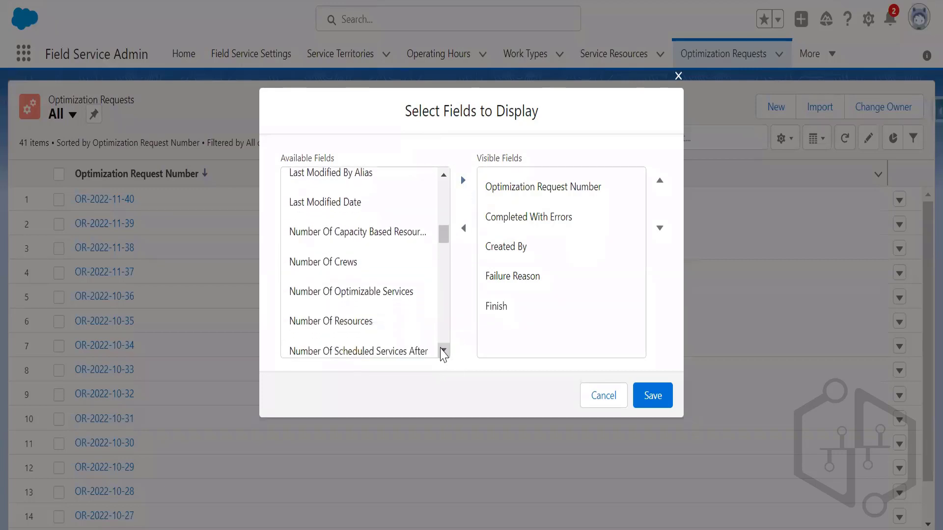
{"action": "left_click", "coordinate": [443, 351]}
{"action": "left_click", "coordinate": [443, 351]}
{"action": "left_click", "coordinate": [443, 350]}
{"action": "left_click", "coordinate": [443, 351]}
{"action": "left_click", "coordinate": [444, 350]}
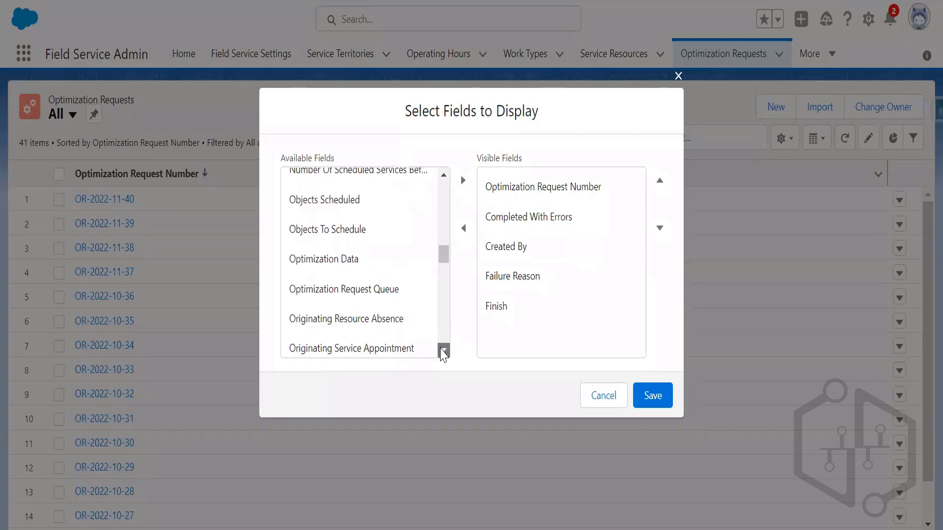
{"action": "left_click", "coordinate": [443, 351]}
{"action": "left_click", "coordinate": [443, 350]}
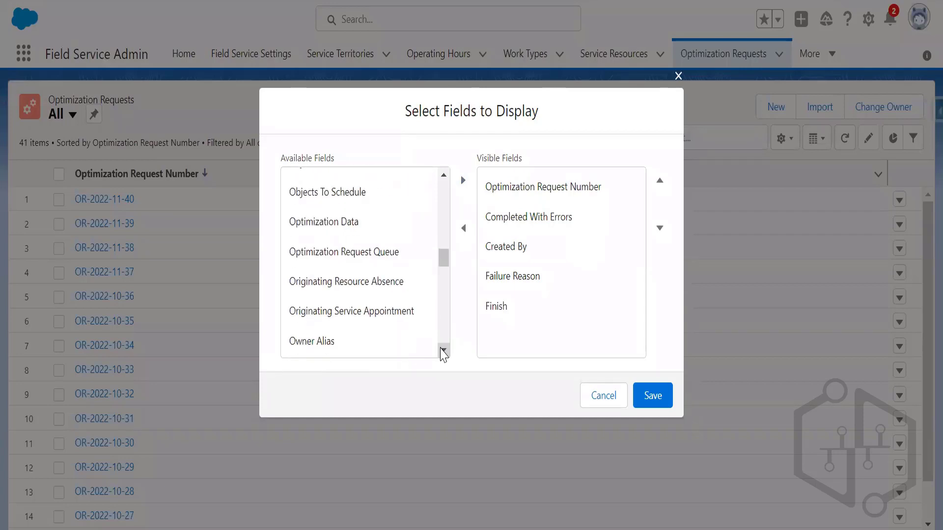
{"action": "left_click", "coordinate": [443, 351]}
{"action": "left_click", "coordinate": [443, 351]}
{"action": "left_click", "coordinate": [443, 350]}
{"action": "left_click", "coordinate": [443, 351]}
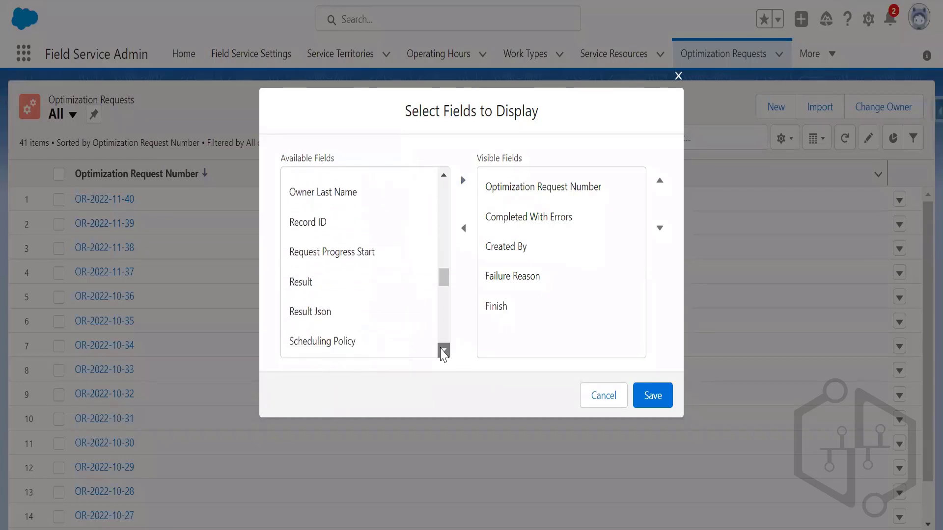
{"action": "left_click", "coordinate": [443, 350]}
{"action": "left_click", "coordinate": [399, 221]}
{"action": "left_click", "coordinate": [463, 180]}
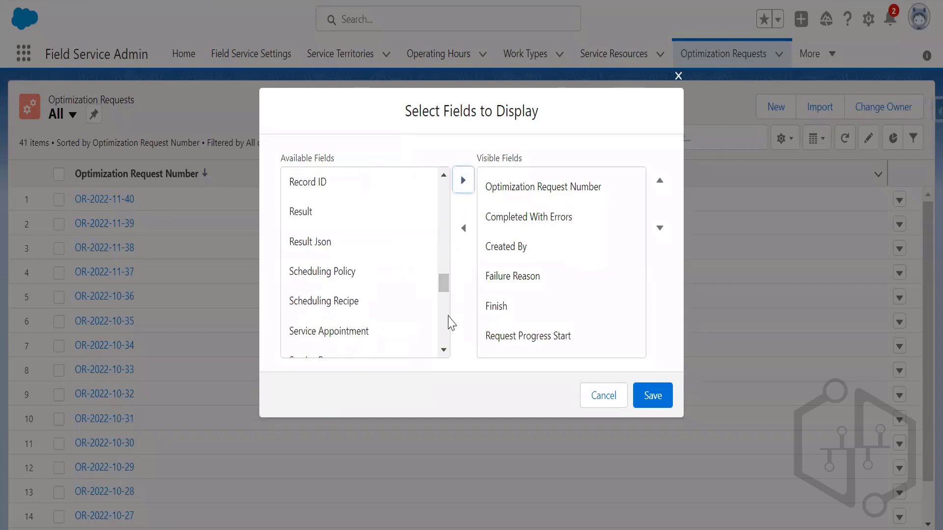
Step: Add the Result Json and Service Appointment fields to the visible fields of the list view
{"action": "left_click", "coordinate": [341, 248]}
{"action": "left_click", "coordinate": [463, 180]}
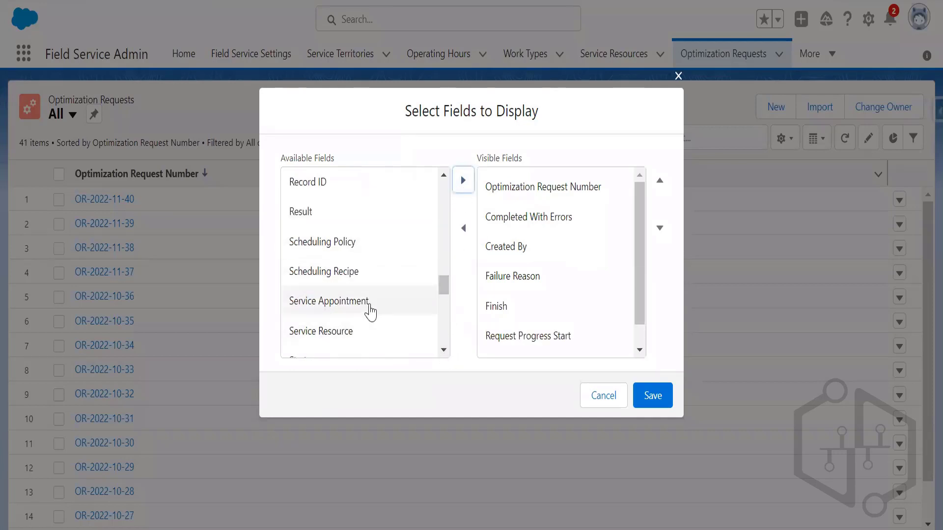
{"action": "left_click", "coordinate": [368, 302]}
{"action": "left_click", "coordinate": [463, 180]}
Step: Add the Type field to the visible fields of the list view and save the field selection
{"action": "left_click", "coordinate": [444, 350]}
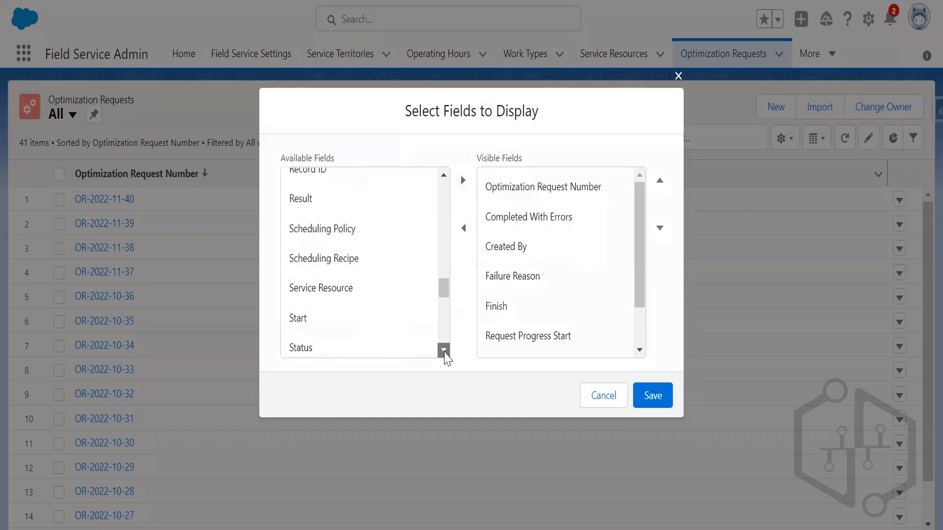
{"action": "left_click", "coordinate": [443, 350]}
{"action": "left_click", "coordinate": [443, 350]}
{"action": "left_click", "coordinate": [444, 350]}
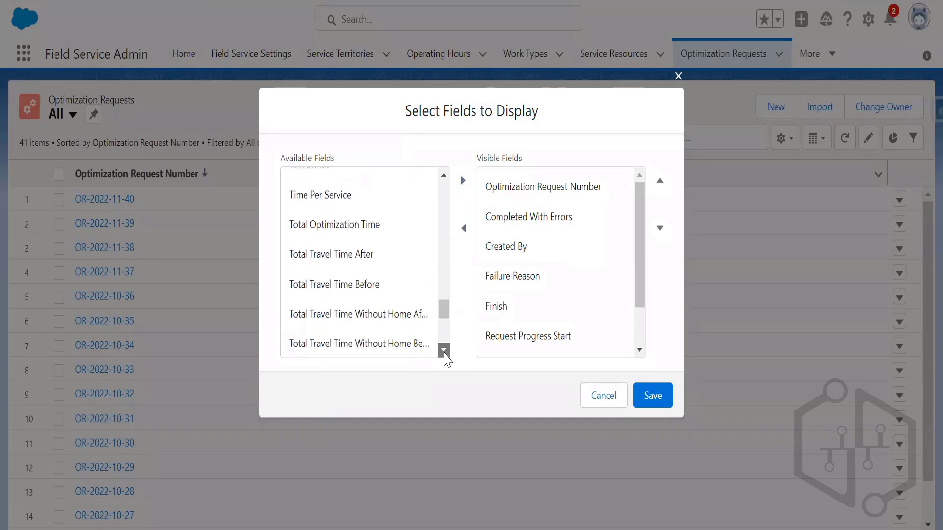
{"action": "left_click", "coordinate": [443, 350]}
{"action": "left_click", "coordinate": [444, 350]}
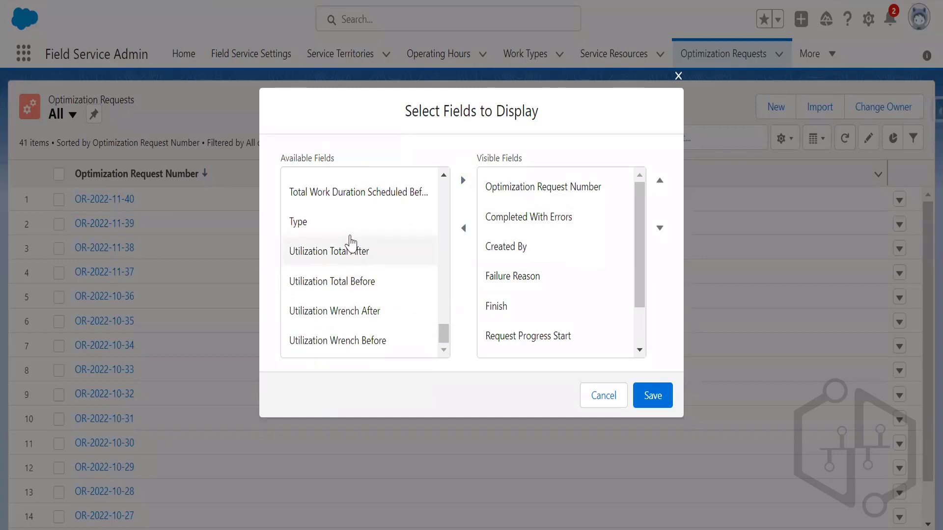
{"action": "left_click", "coordinate": [300, 222]}
{"action": "left_click", "coordinate": [463, 180]}
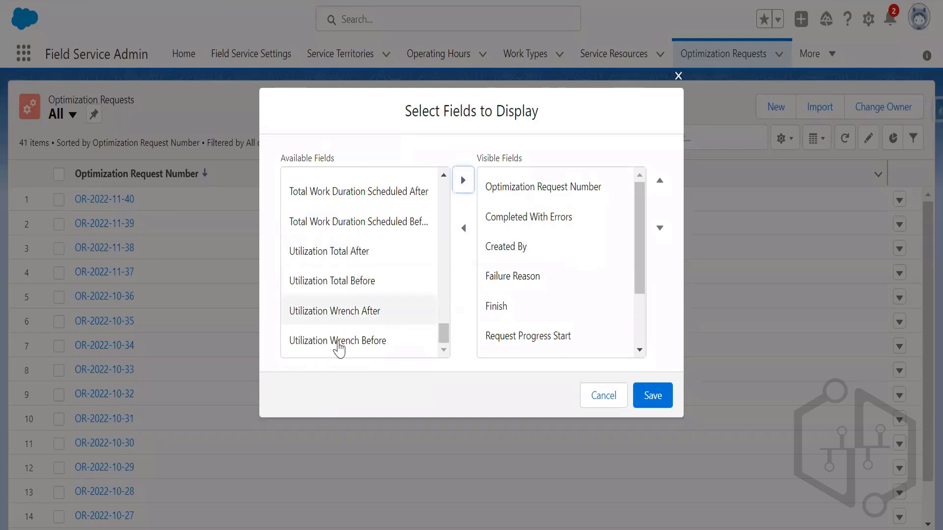
{"action": "left_click", "coordinate": [652, 398]}
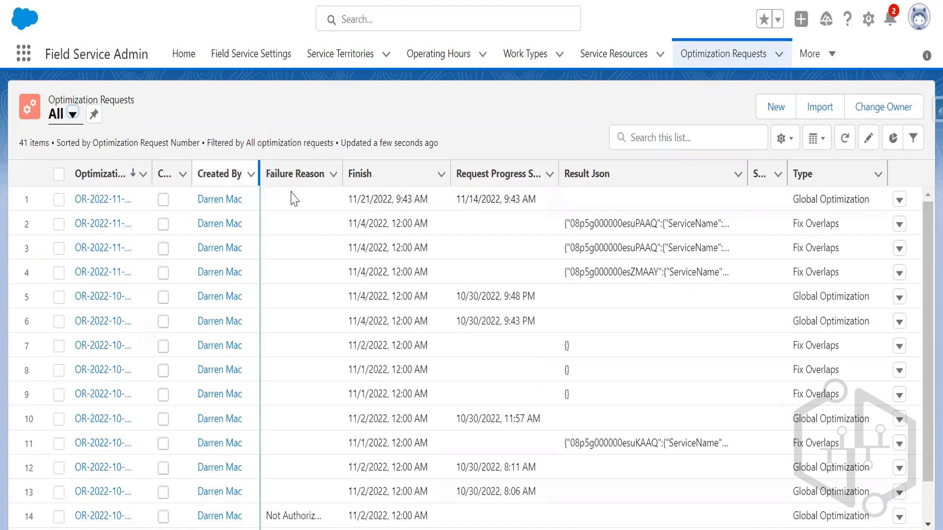
Step: Open the newest optimization request and examine its status, dates, scheduling policy and scheduled objects
{"action": "left_click", "coordinate": [101, 200]}
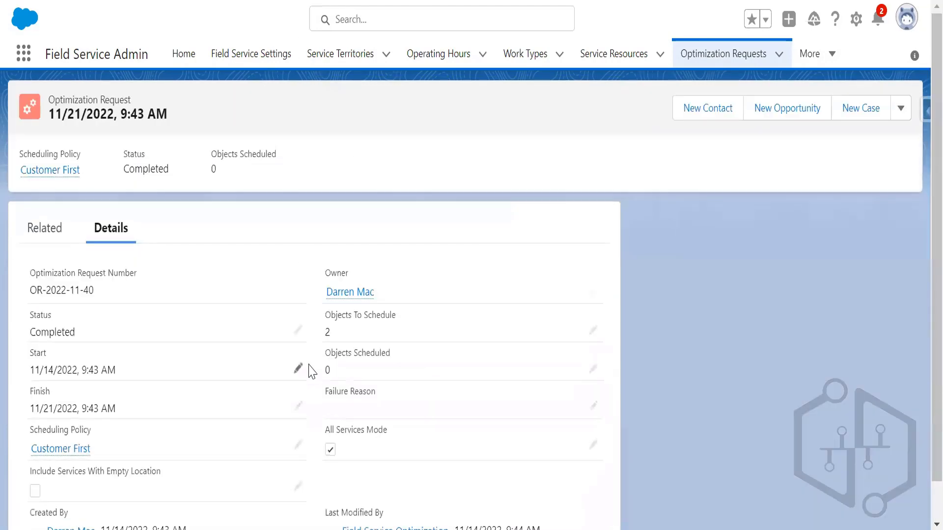
{"action": "scroll", "coordinate": [310, 371], "scroll_direction": "down", "scroll_amount": 2}
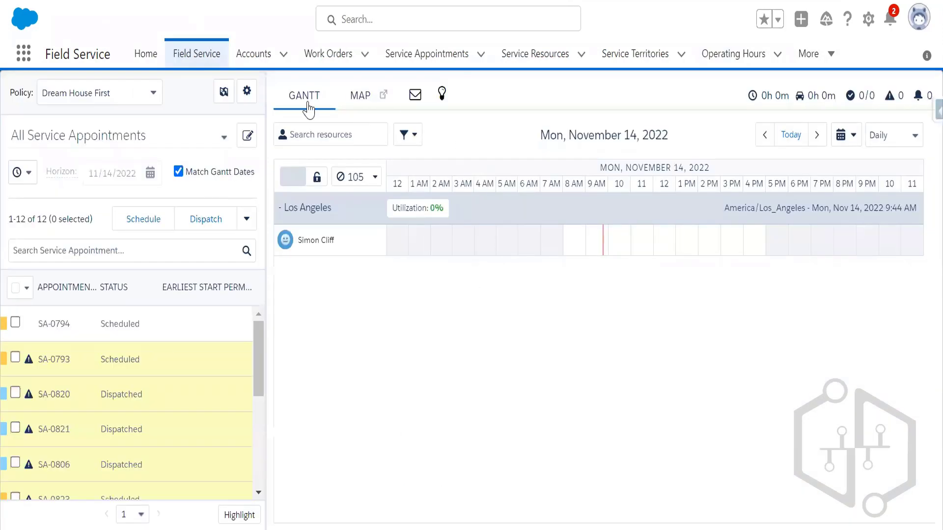
Step: Reload the Field Service dispatch console and check the statuses of the newest service appointments in the list
{"action": "left_click", "coordinate": [209, 55]}
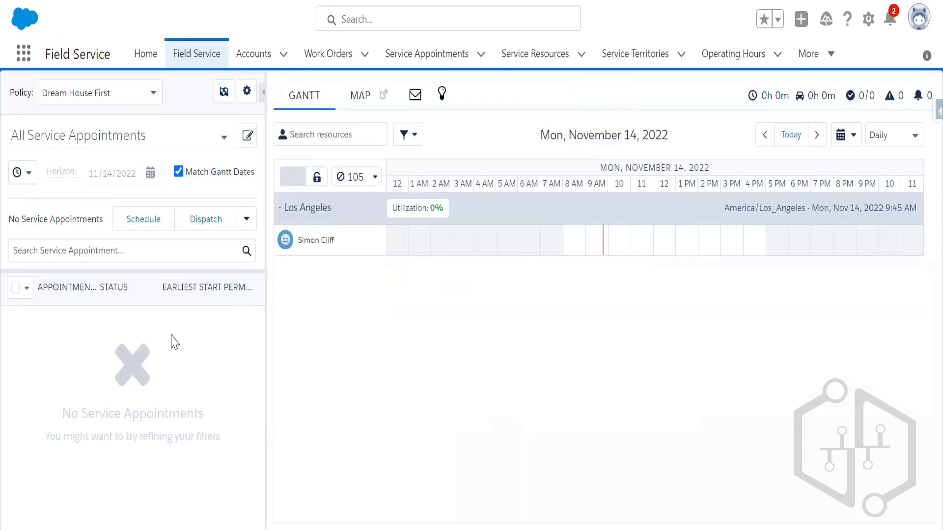
{"action": "scroll", "coordinate": [196, 407], "scroll_direction": "down", "scroll_amount": 4}
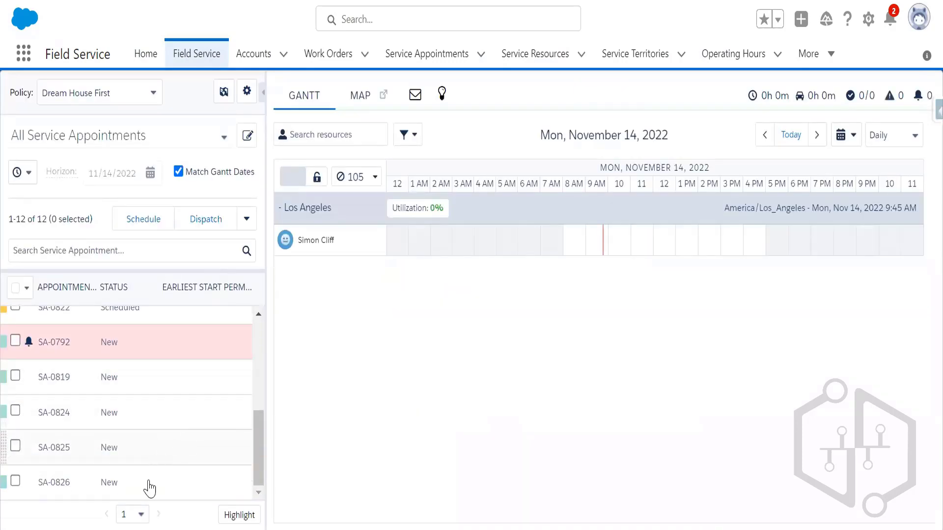
{"action": "scroll", "coordinate": [179, 426], "scroll_direction": "up", "scroll_amount": 2}
{"action": "scroll", "coordinate": [186, 442], "scroll_direction": "down", "scroll_amount": 2}
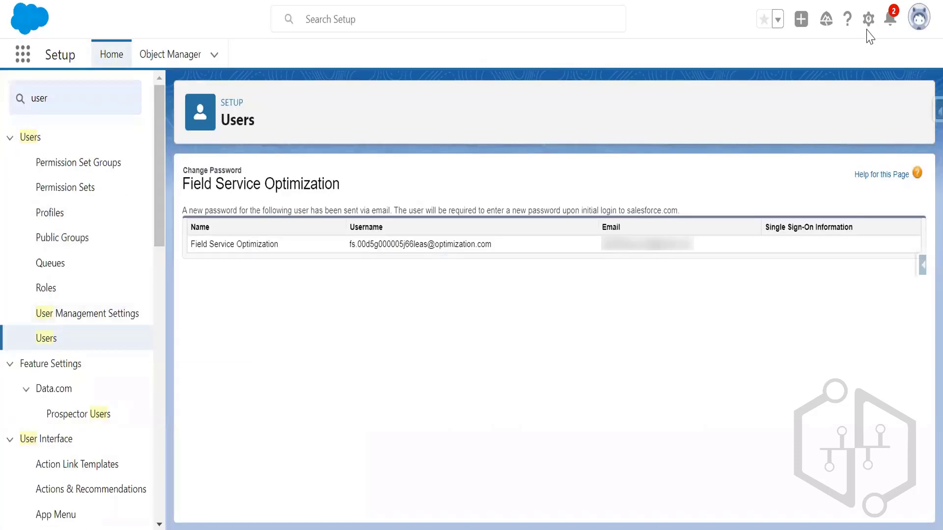
Step: Find the Apex Jobs page in Setup and open the BatchUpdateAfterOptimization class of the most recent job
{"action": "left_click", "coordinate": [868, 19]}
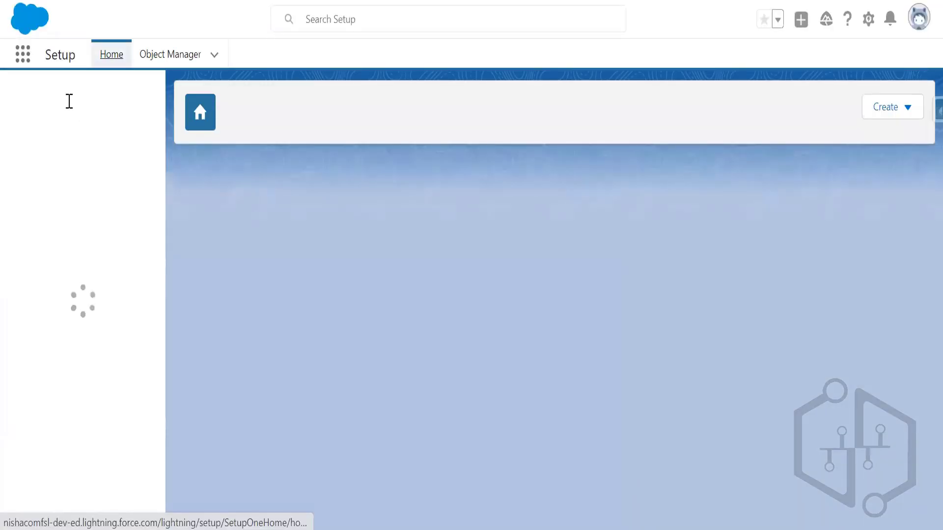
{"action": "left_click", "coordinate": [69, 98]}
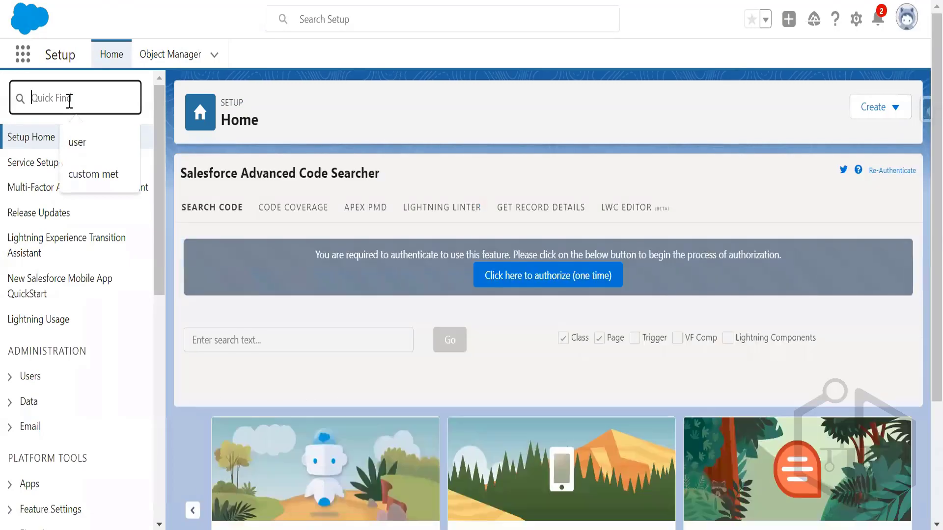
{"action": "type", "text": "apex"}
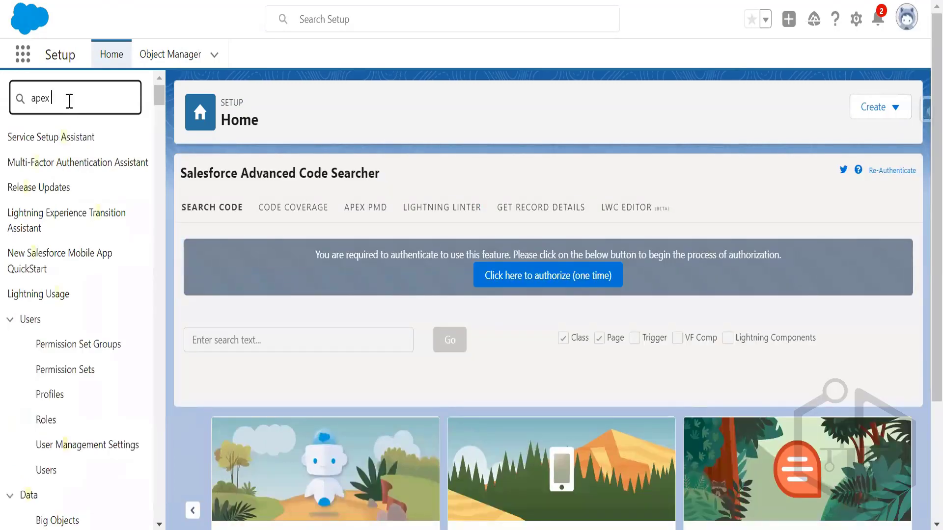
{"action": "left_click", "coordinate": [65, 425]}
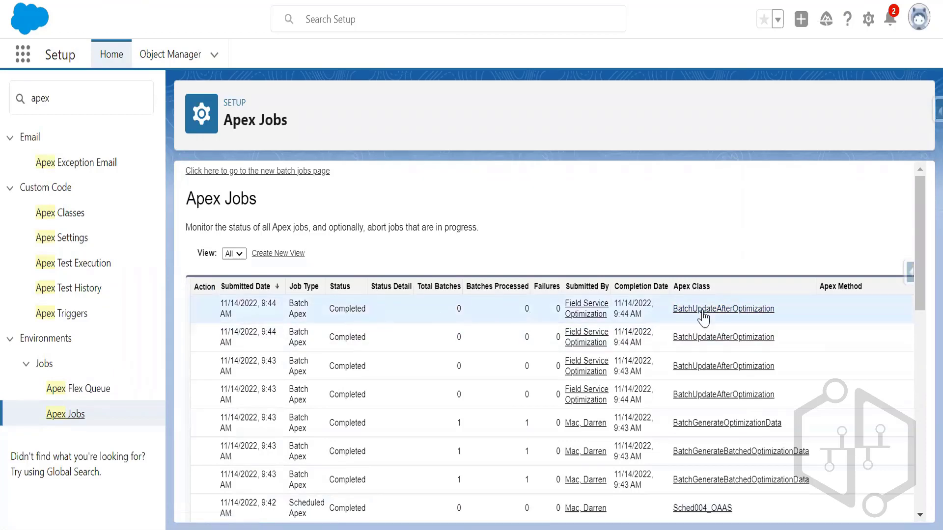
{"action": "left_click", "coordinate": [723, 309]}
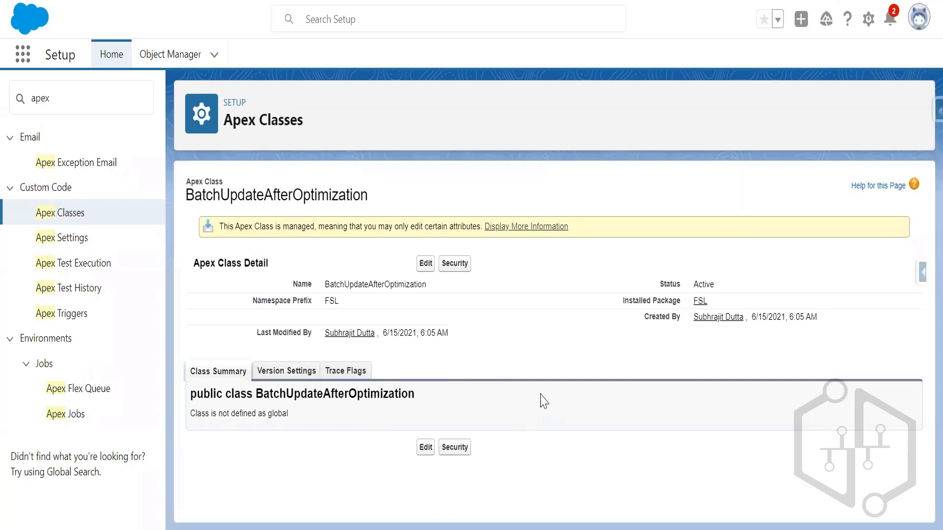
Step: Schedule SA-0825 at about 10:34 AM and SA-0826 at about 2:09 PM for the Los Angeles technician on the Gantt, and check their rule violations
{"action": "left_click", "coordinate": [19, 0]}
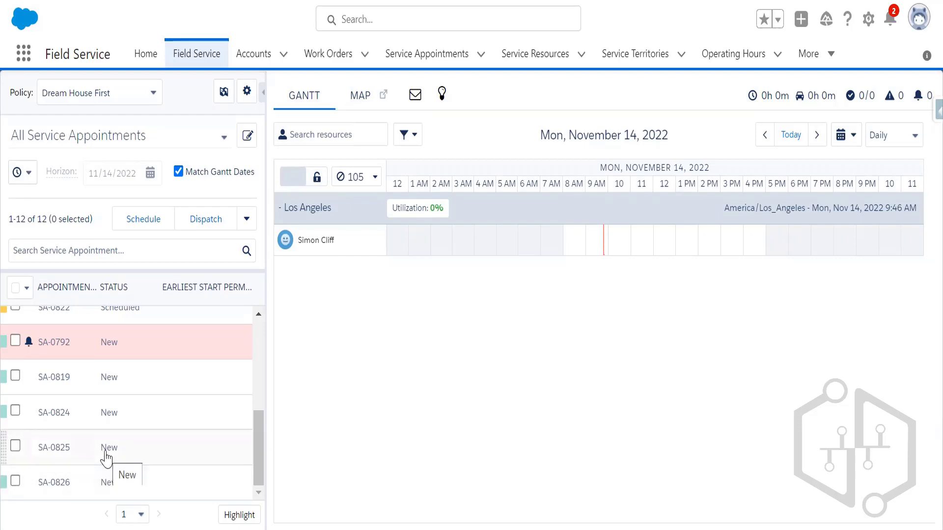
{"action": "left_click_drag", "start_coordinate": [105, 455], "coordinate": [622, 253]}
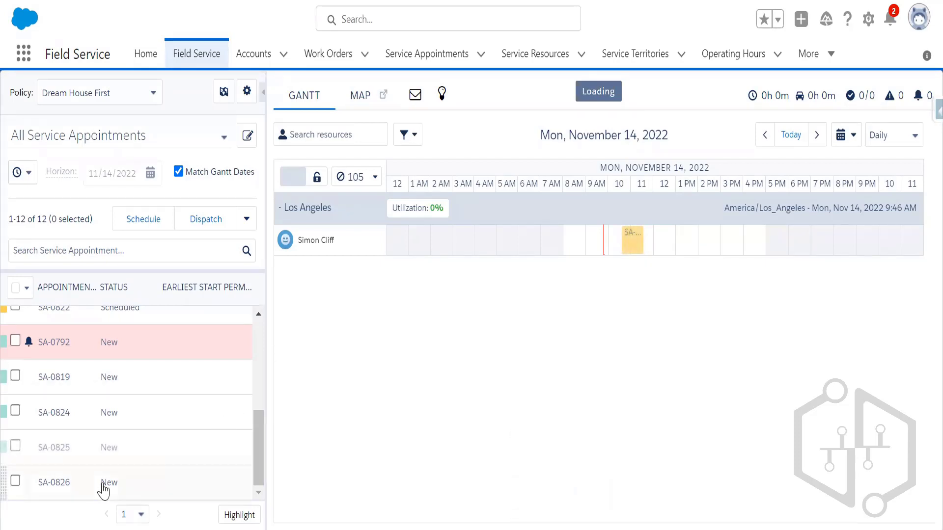
{"action": "left_click_drag", "start_coordinate": [75, 484], "coordinate": [707, 256]}
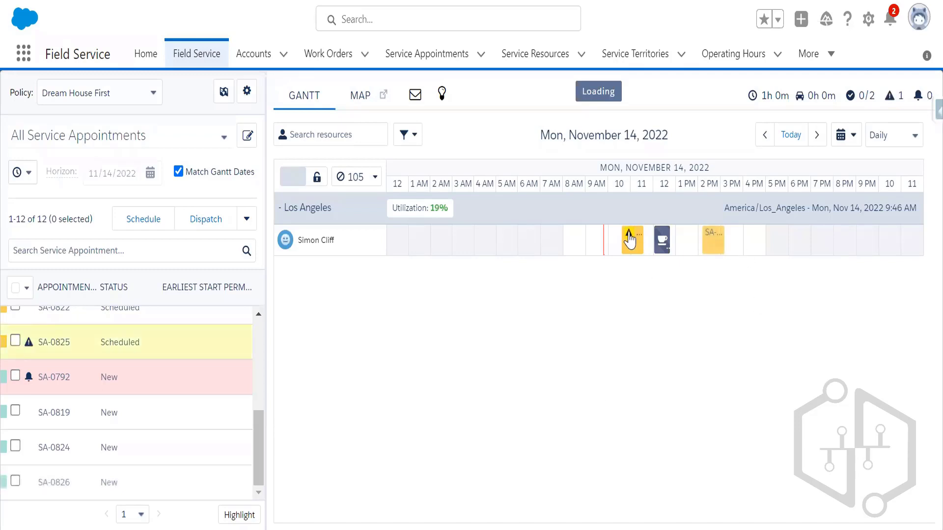
{"action": "mouse_move", "coordinate": [629, 240]}
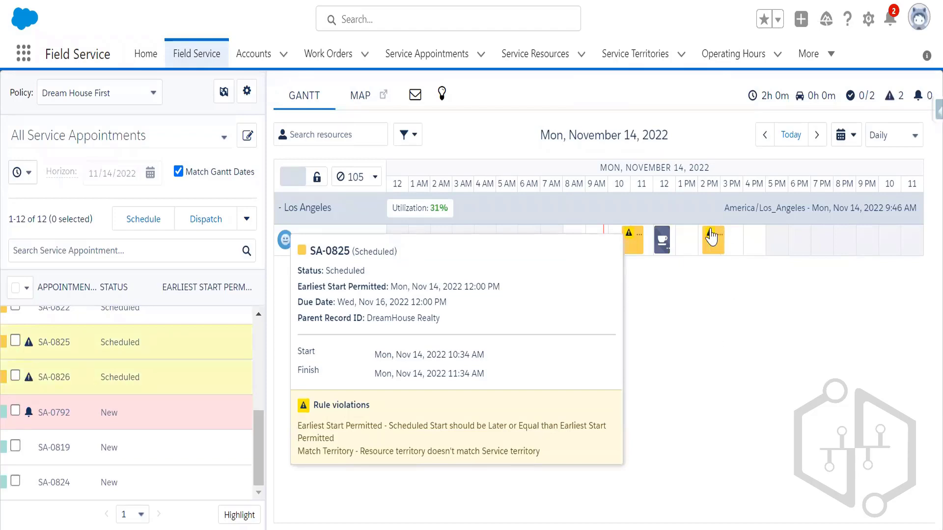
{"action": "mouse_move", "coordinate": [712, 237]}
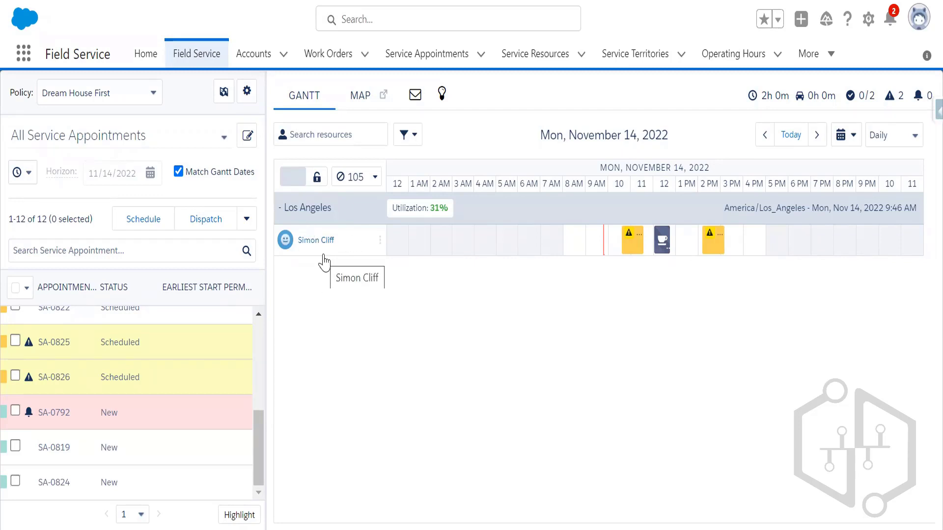
Step: Open the full service resource record of the Los Angeles technician from the Gantt
{"action": "right_click", "coordinate": [322, 244]}
{"action": "left_click", "coordinate": [623, 354]}
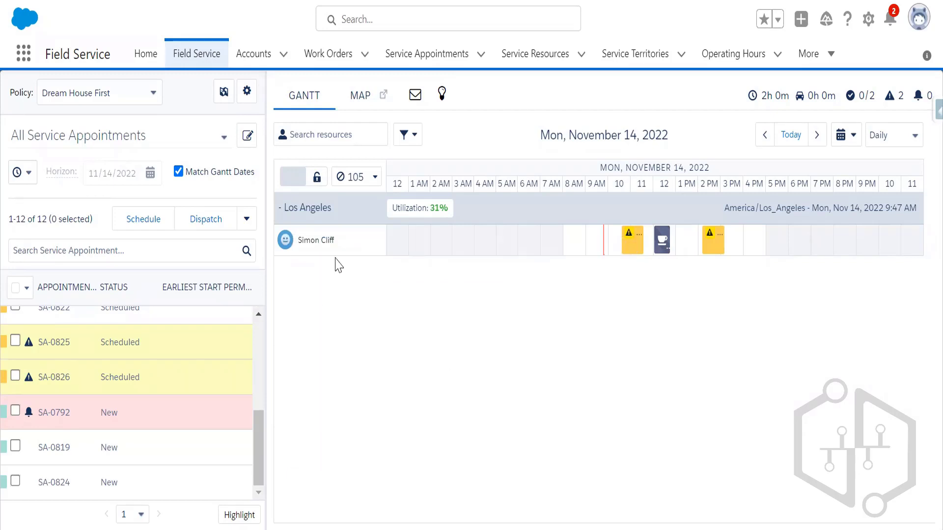
{"action": "left_click", "coordinate": [315, 240]}
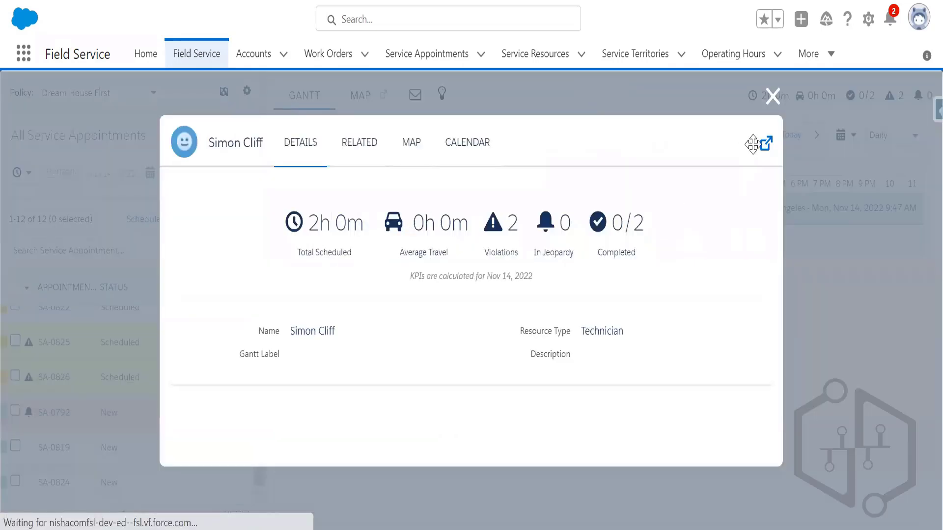
{"action": "left_click", "coordinate": [766, 143]}
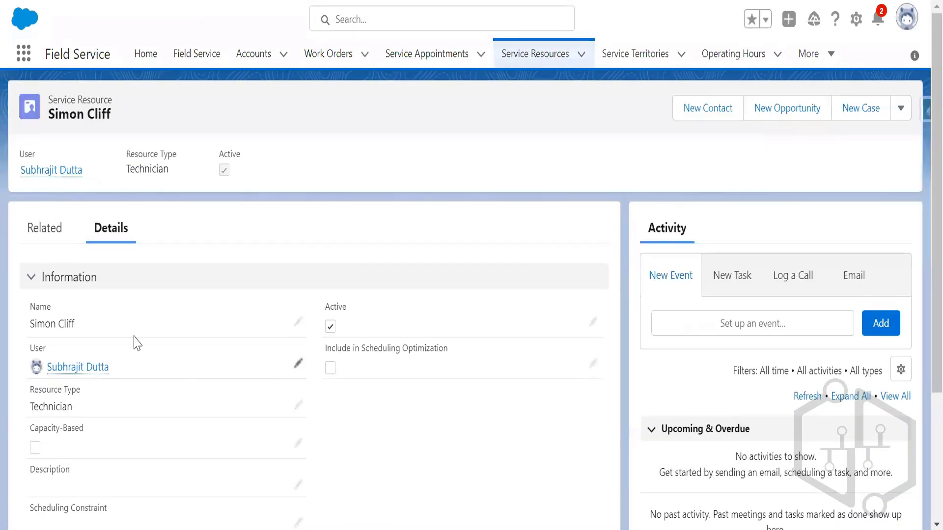
Step: Examine the technician's related skills and service territories, and close the resource details on the Gantt
{"action": "left_click", "coordinate": [50, 227]}
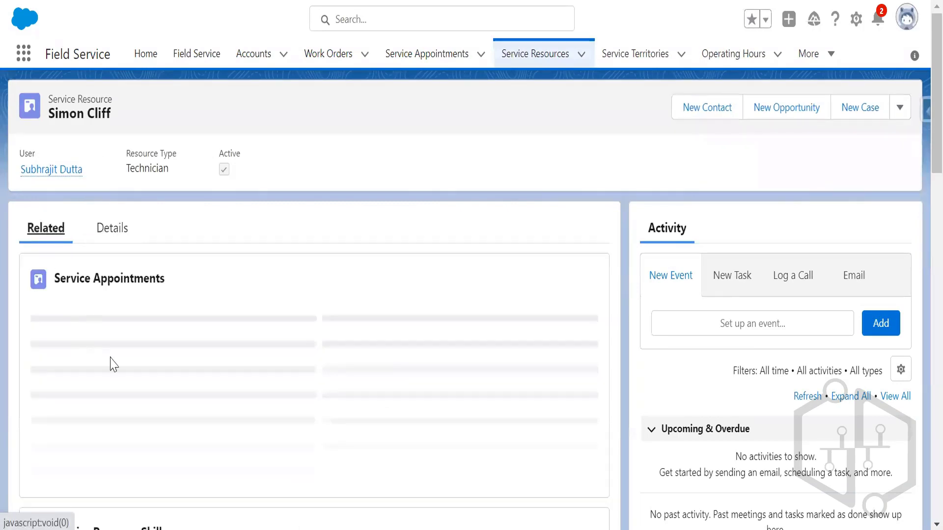
{"action": "scroll", "coordinate": [180, 433], "scroll_direction": "down", "scroll_amount": 5}
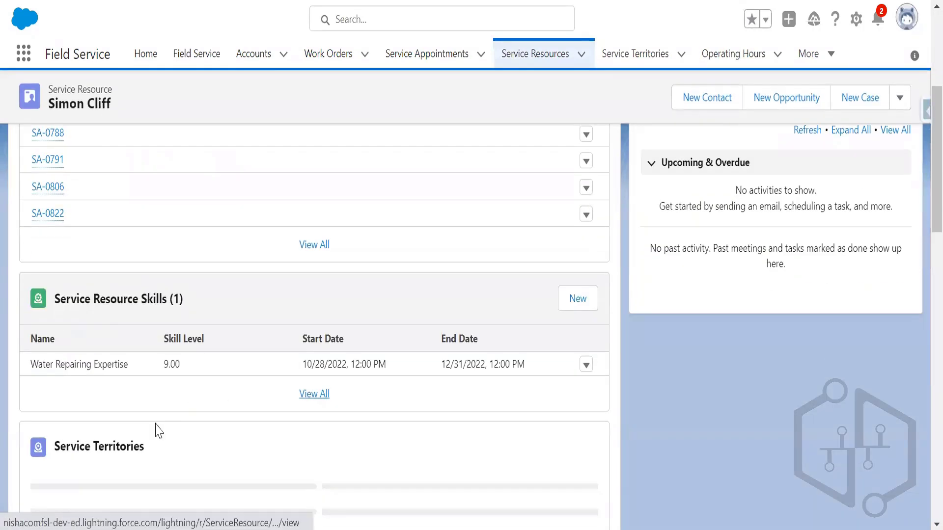
{"action": "scroll", "coordinate": [185, 433], "scroll_direction": "down", "scroll_amount": 3}
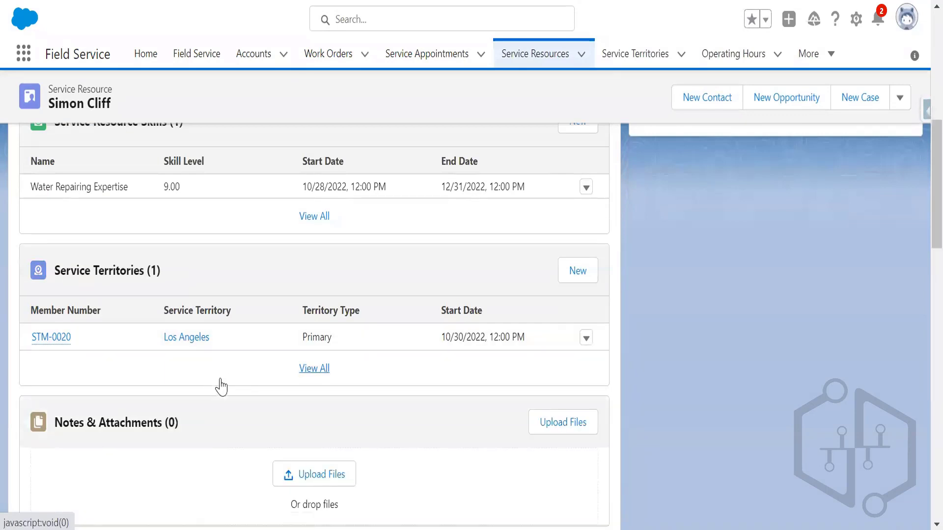
{"action": "scroll", "coordinate": [271, 398], "scroll_direction": "up", "scroll_amount": 2}
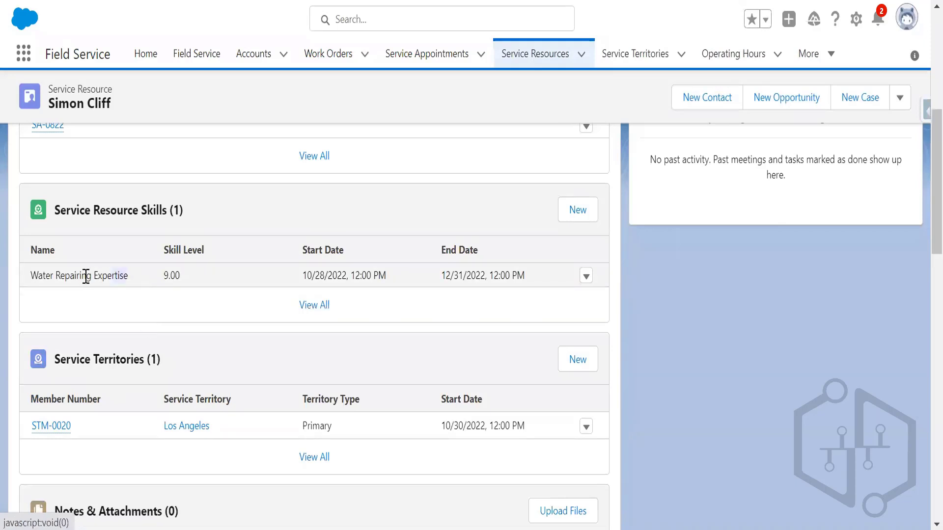
{"action": "left_click_drag", "start_coordinate": [86, 276], "coordinate": [34, 276]}
{"action": "scroll", "coordinate": [196, 358], "scroll_direction": "up", "scroll_amount": 8}
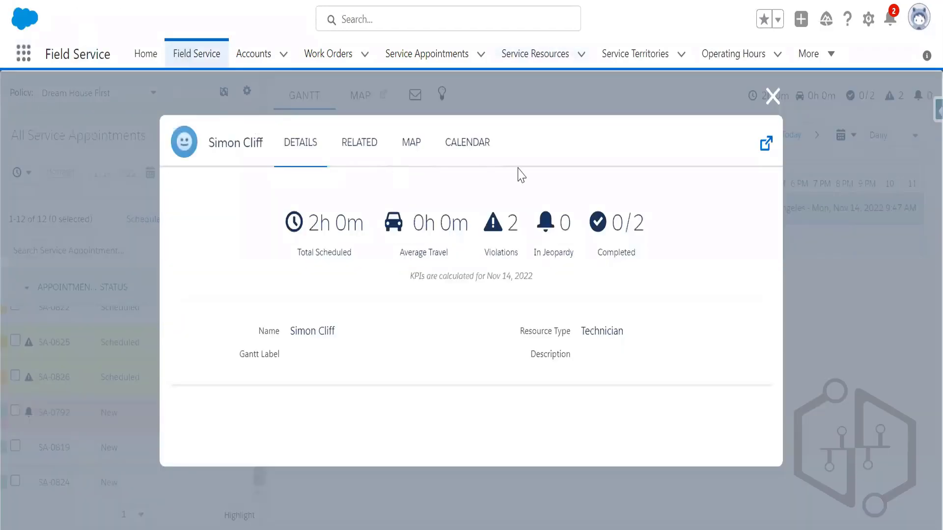
{"action": "left_click", "coordinate": [769, 100]}
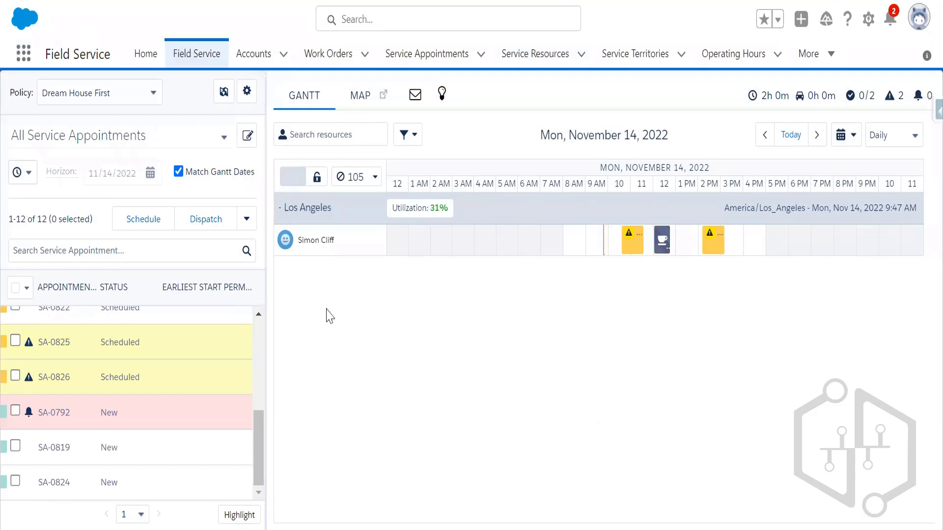
Step: Recheck the rule violations of service appointment SA-0825 on the Gantt and unschedule it
{"action": "mouse_move", "coordinate": [629, 239]}
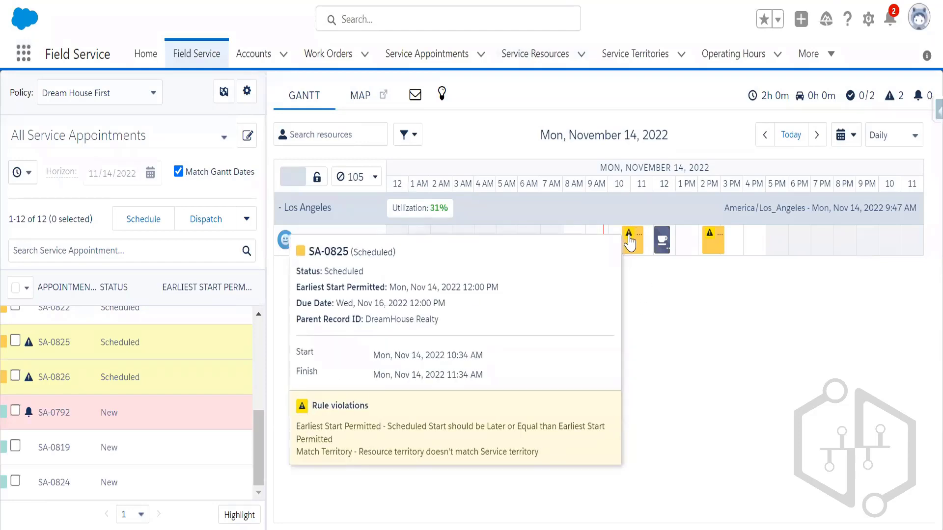
{"action": "left_click", "coordinate": [631, 241]}
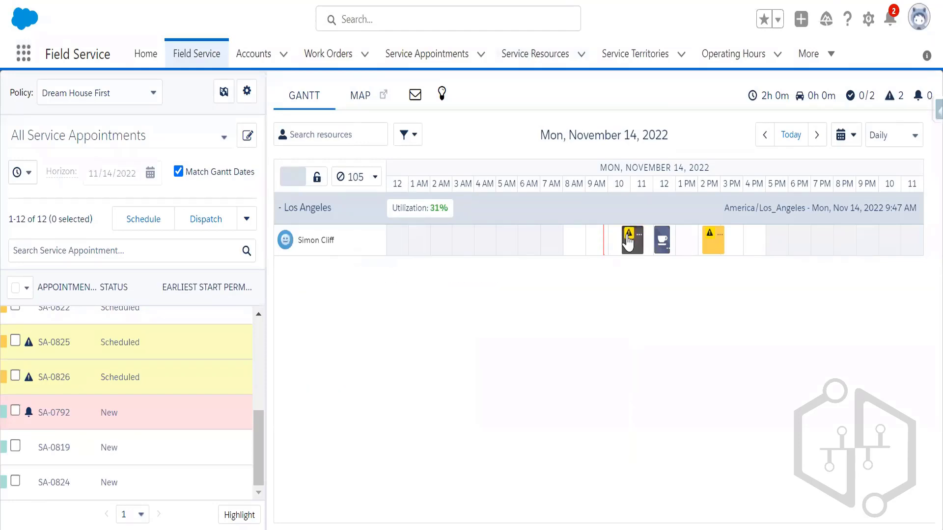
{"action": "right_click", "coordinate": [632, 245]}
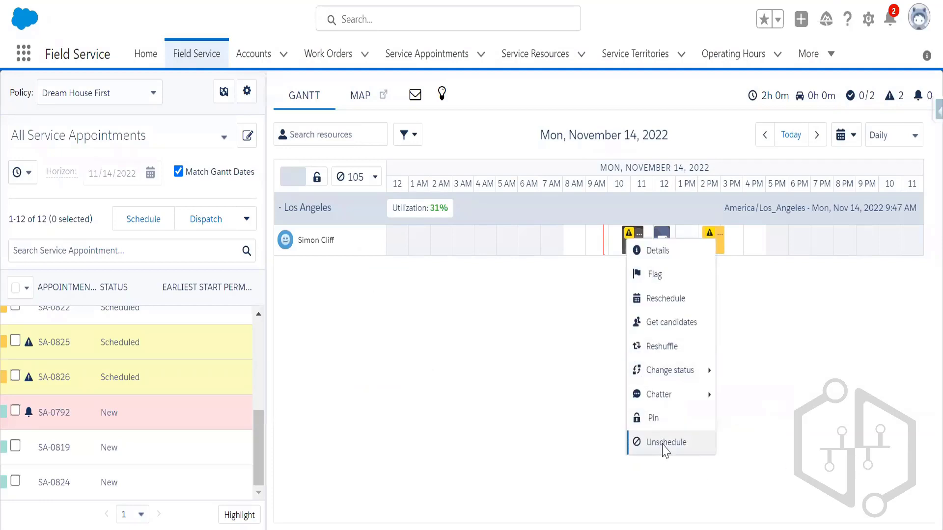
{"action": "left_click", "coordinate": [664, 445]}
{"action": "left_click", "coordinate": [550, 103]}
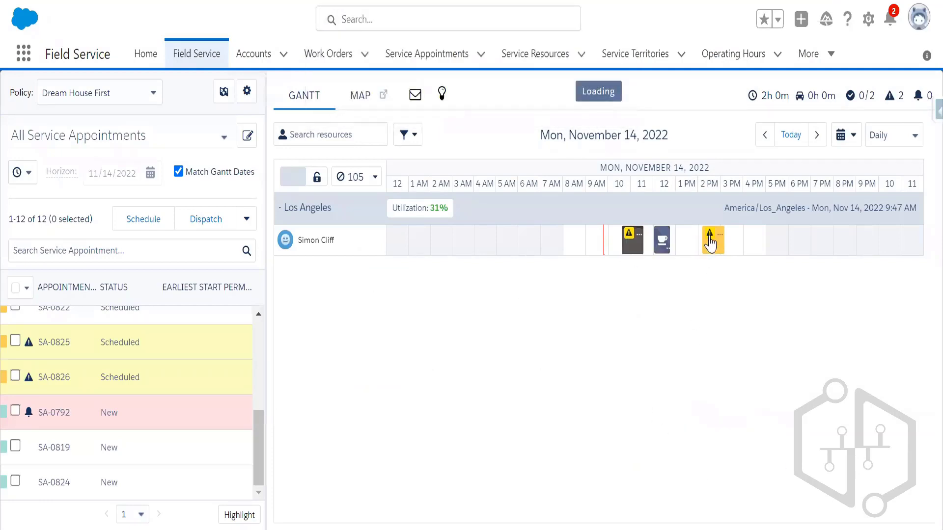
Step: Recheck the rule violations of service appointment SA-0826 on the Gantt and unschedule it
{"action": "mouse_move", "coordinate": [711, 244]}
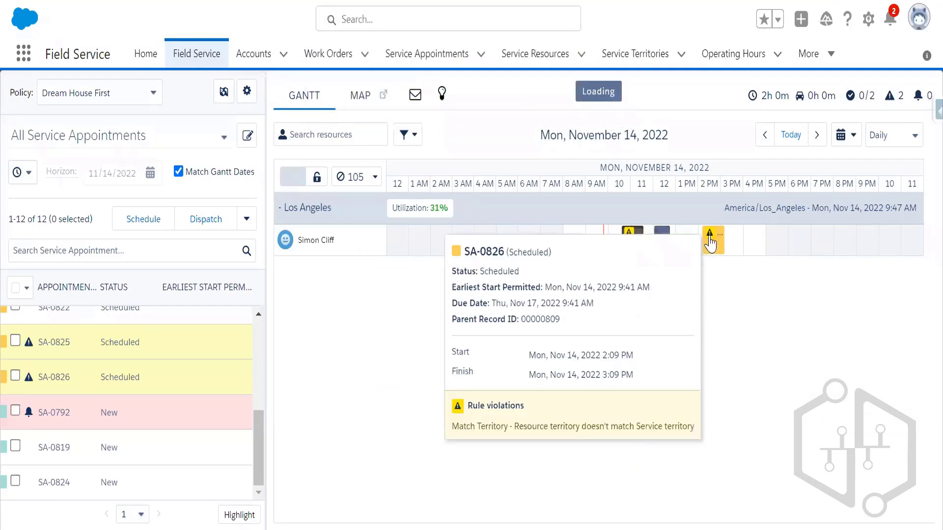
{"action": "right_click", "coordinate": [711, 243]}
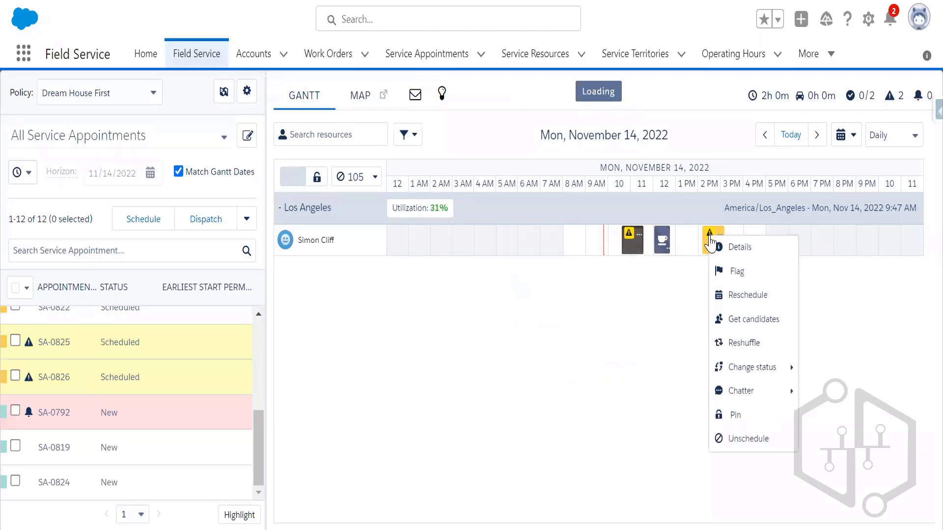
{"action": "left_click", "coordinate": [738, 444]}
{"action": "left_click", "coordinate": [551, 104]}
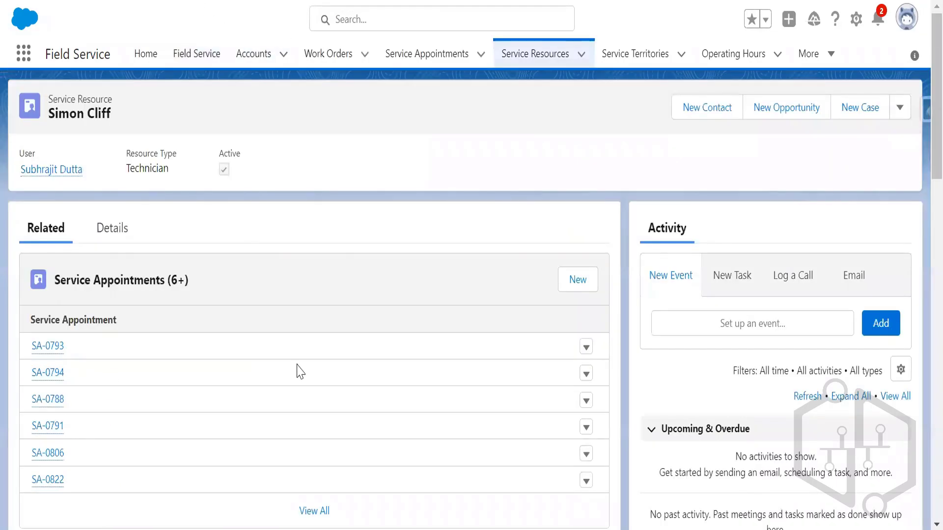
Step: Start a new primary service territory member for the technician with territory Los Angeles _ Demo and operating hours Pacific Coast 8 am to 4 pm
{"action": "scroll", "coordinate": [236, 403], "scroll_direction": "down", "scroll_amount": 5}
{"action": "scroll", "coordinate": [186, 475], "scroll_direction": "down", "scroll_amount": 4}
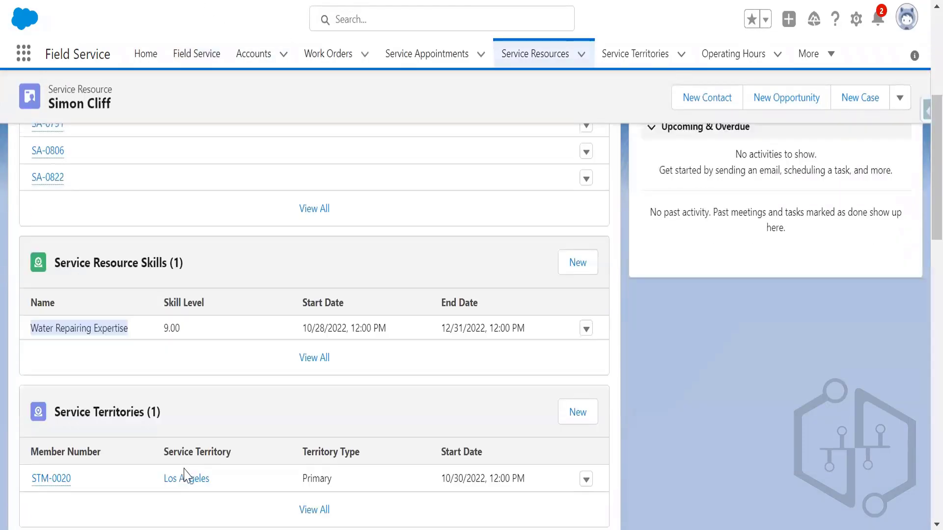
{"action": "left_click", "coordinate": [579, 273]}
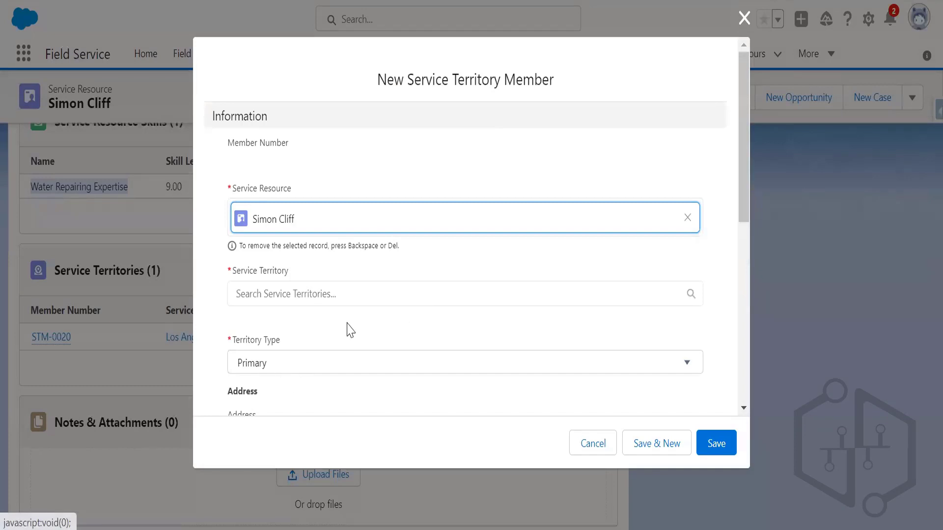
{"action": "scroll", "coordinate": [350, 330], "scroll_direction": "down", "scroll_amount": 2}
{"action": "left_click", "coordinate": [290, 206]}
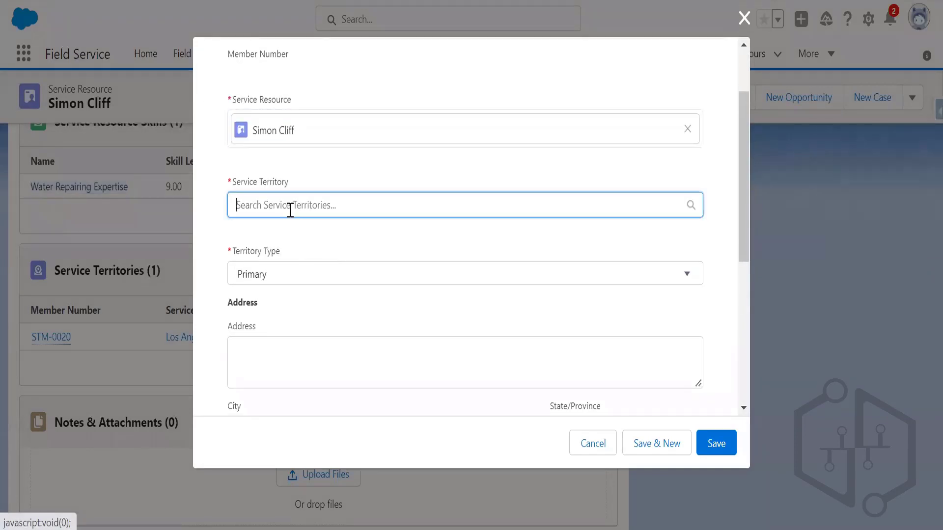
{"action": "left_click", "coordinate": [320, 243]}
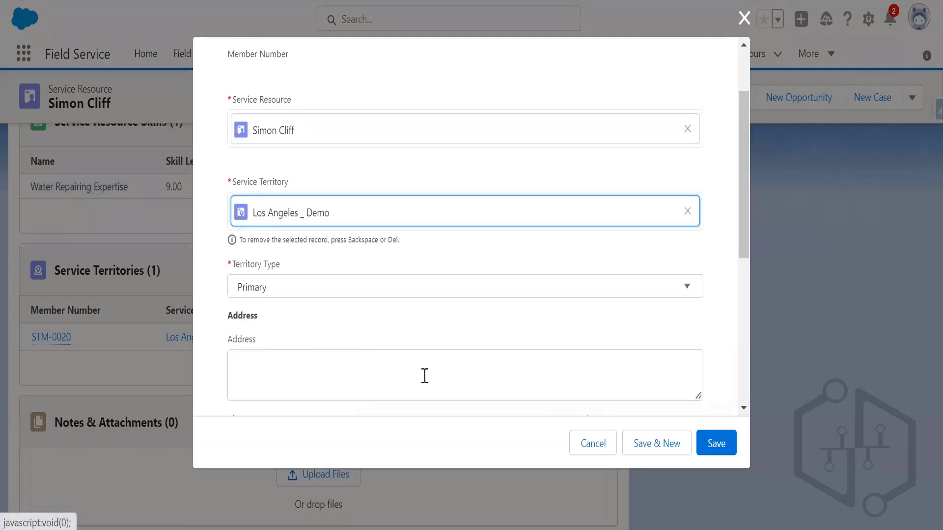
{"action": "scroll", "coordinate": [424, 376], "scroll_direction": "down", "scroll_amount": 5}
{"action": "left_click", "coordinate": [335, 297]}
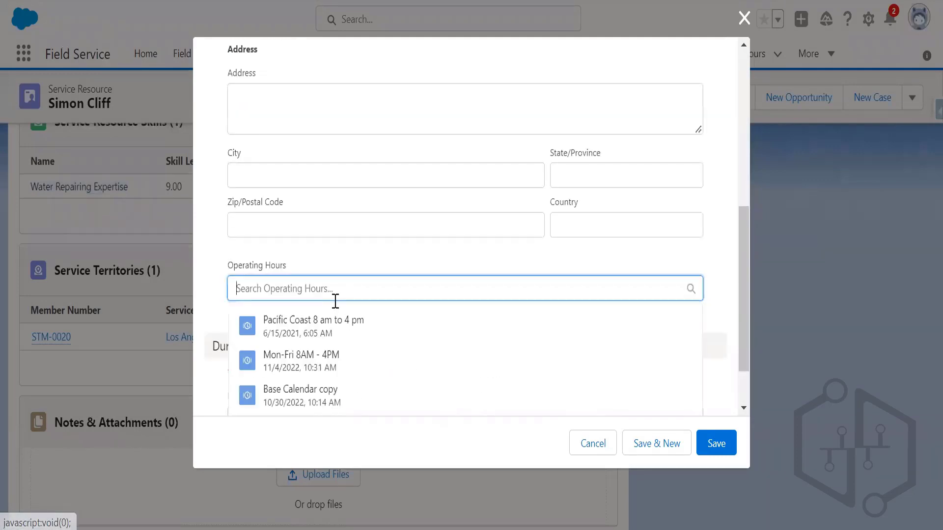
{"action": "left_click", "coordinate": [367, 339]}
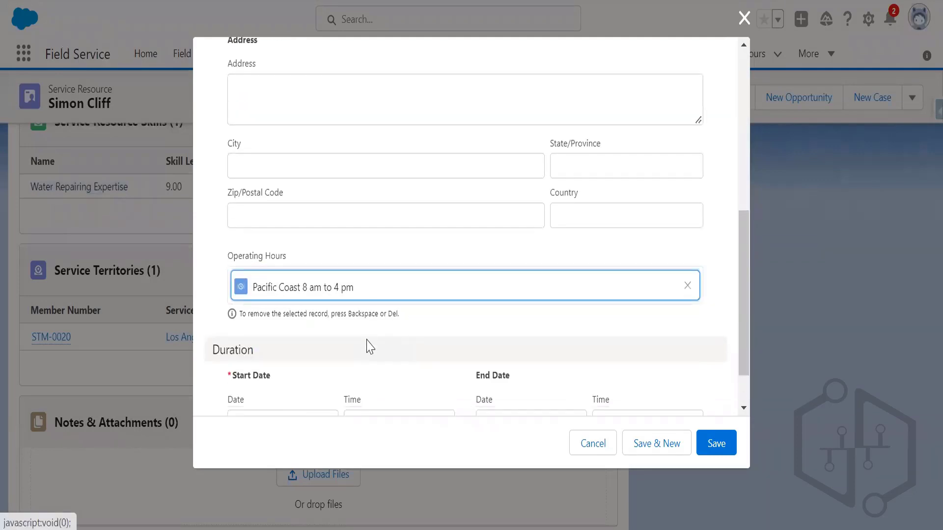
Step: Try to save the new territory member with start date 11/14/2022 and end date 11/30/2022, and close the form
{"action": "scroll", "coordinate": [344, 353], "scroll_direction": "down", "scroll_amount": 1}
{"action": "left_click", "coordinate": [324, 367]}
{"action": "left_click", "coordinate": [268, 206]}
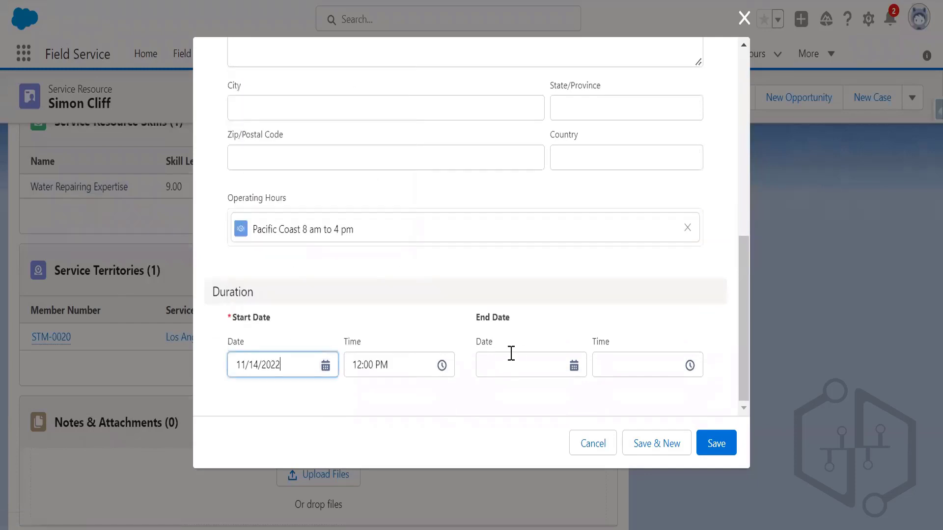
{"action": "left_click", "coordinate": [573, 365]}
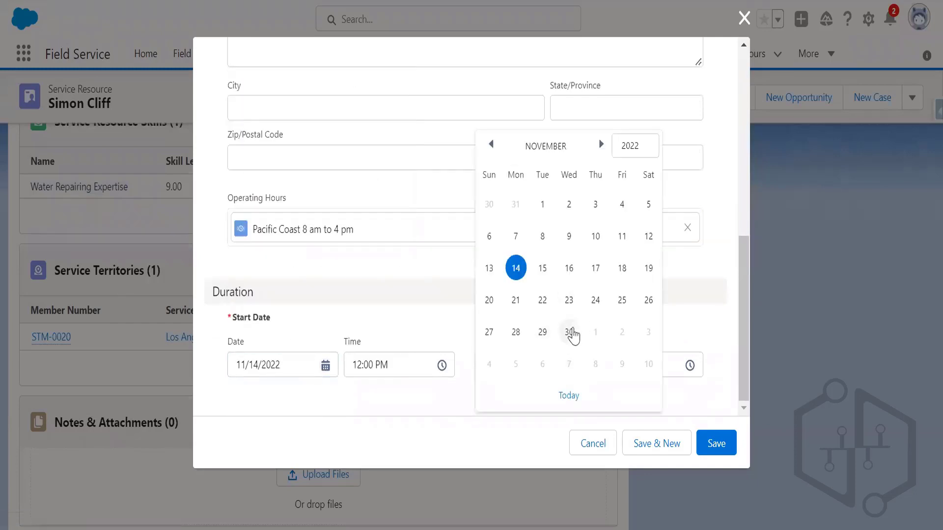
{"action": "left_click", "coordinate": [568, 332]}
{"action": "left_click", "coordinate": [718, 444]}
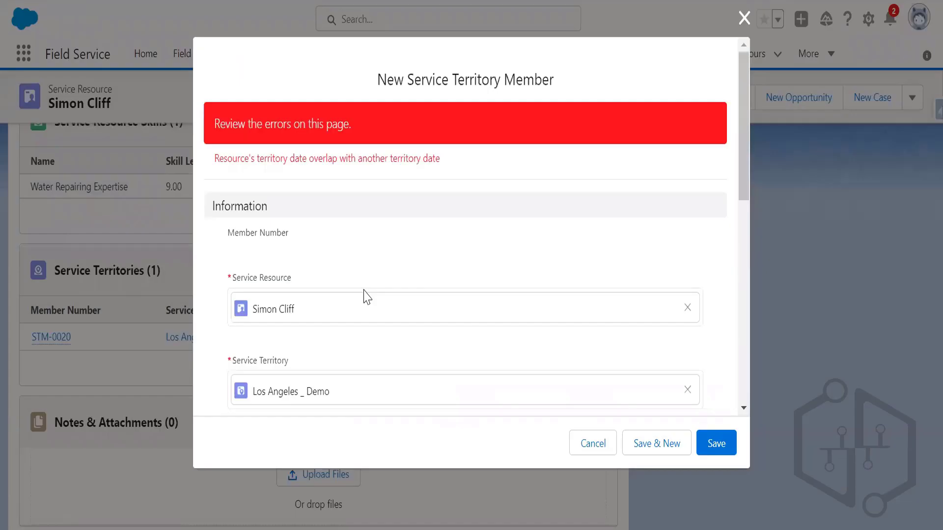
{"action": "left_click", "coordinate": [744, 18]}
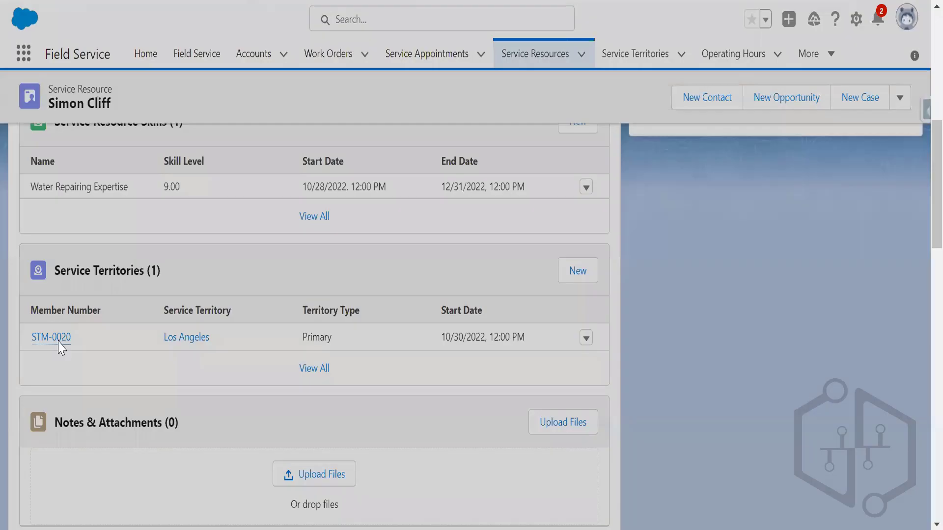
Step: Try to change the territory type of the technician's existing Los Angeles territory membership to Secondary
{"action": "left_click", "coordinate": [58, 340]}
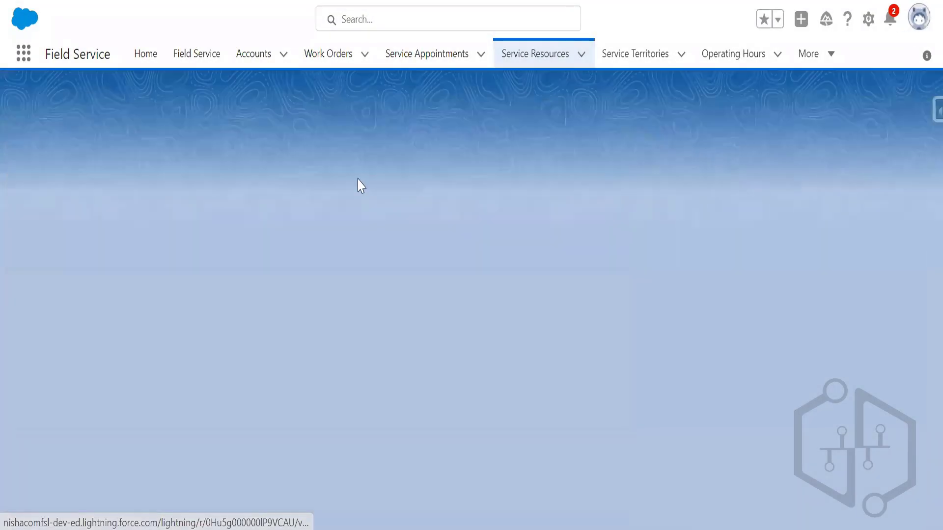
{"action": "scroll", "coordinate": [270, 406], "scroll_direction": "down", "scroll_amount": 3}
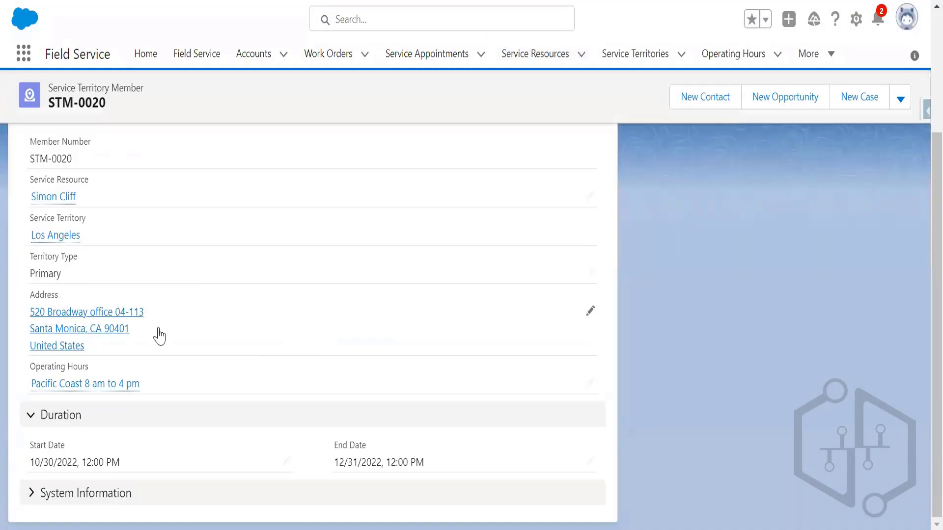
{"action": "double_click", "coordinate": [247, 281]}
{"action": "left_click", "coordinate": [238, 278]}
{"action": "left_click", "coordinate": [160, 370]}
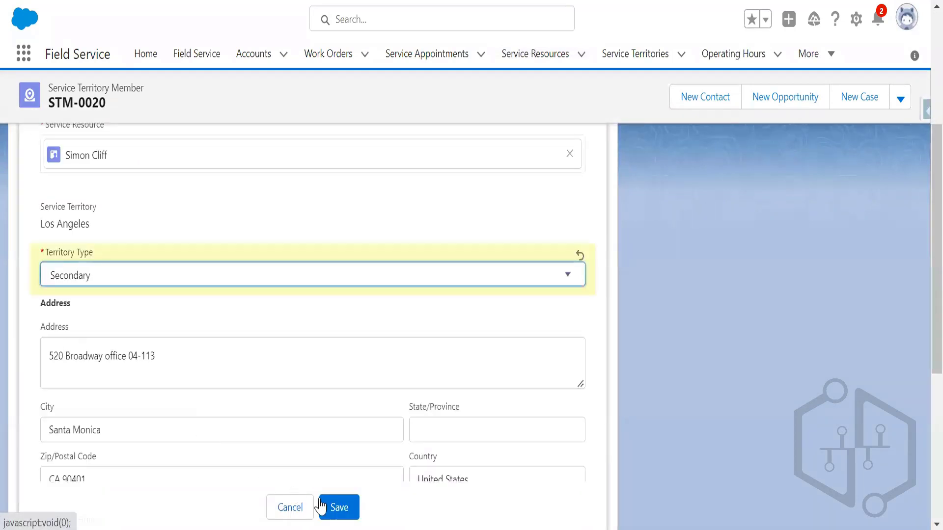
{"action": "left_click", "coordinate": [338, 507]}
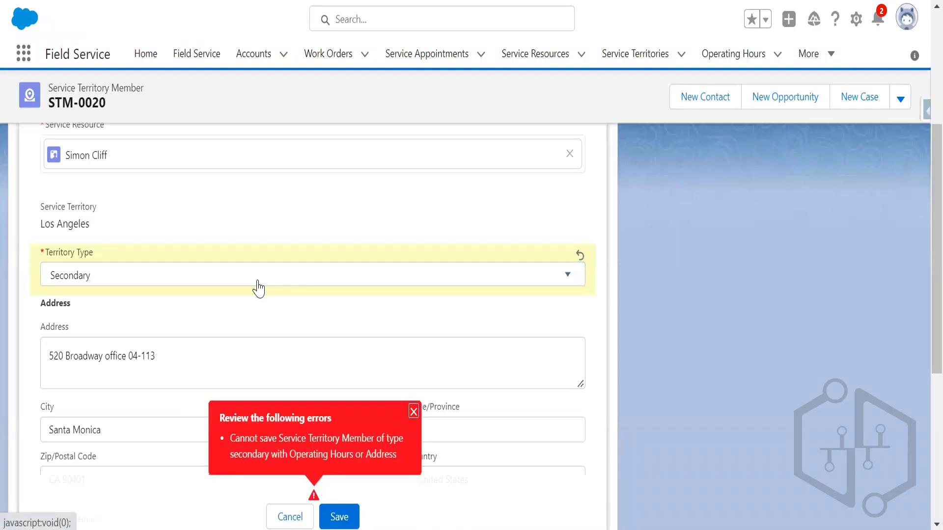
Step: Discard the unsaved edits to the Los Angeles territory membership and return to the technician's service resource record
{"action": "left_click", "coordinate": [414, 412]}
{"action": "left_click_drag", "start_coordinate": [174, 354], "coordinate": [29, 343]}
{"action": "scroll", "coordinate": [224, 371], "scroll_direction": "down", "scroll_amount": 4}
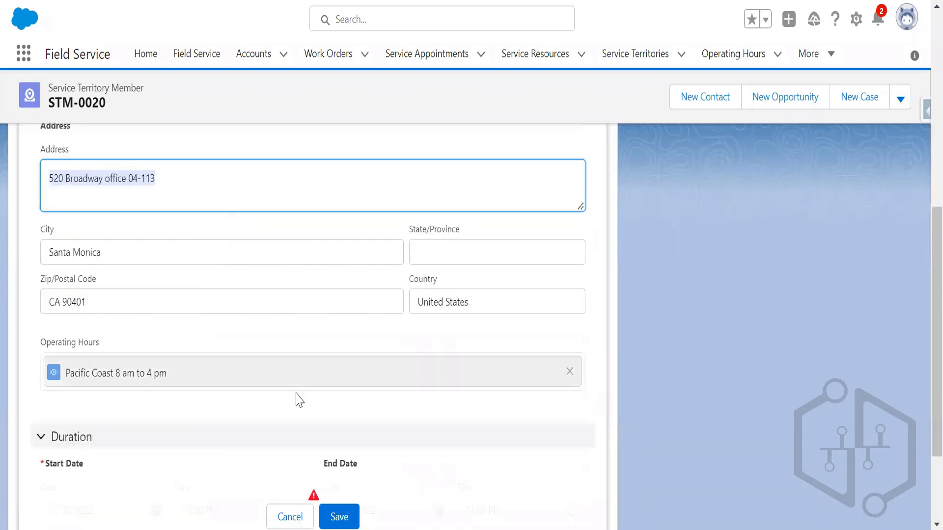
{"action": "scroll", "coordinate": [295, 399], "scroll_direction": "up", "scroll_amount": 9}
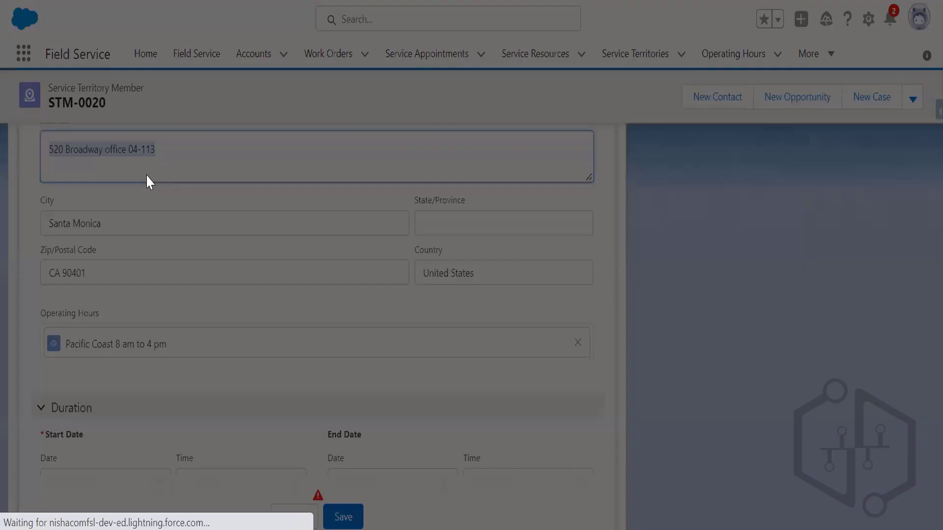
{"action": "left_click", "coordinate": [526, 309]}
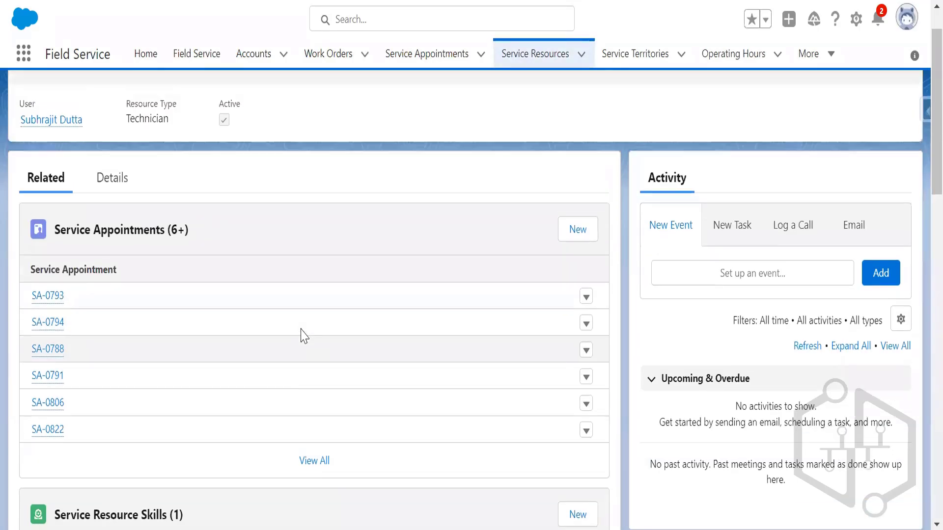
Step: Delete the existing Los Angeles service territory membership from the technician's related service territories
{"action": "scroll", "coordinate": [319, 344], "scroll_direction": "up", "scroll_amount": 2}
{"action": "scroll", "coordinate": [337, 358], "scroll_direction": "down", "scroll_amount": 7}
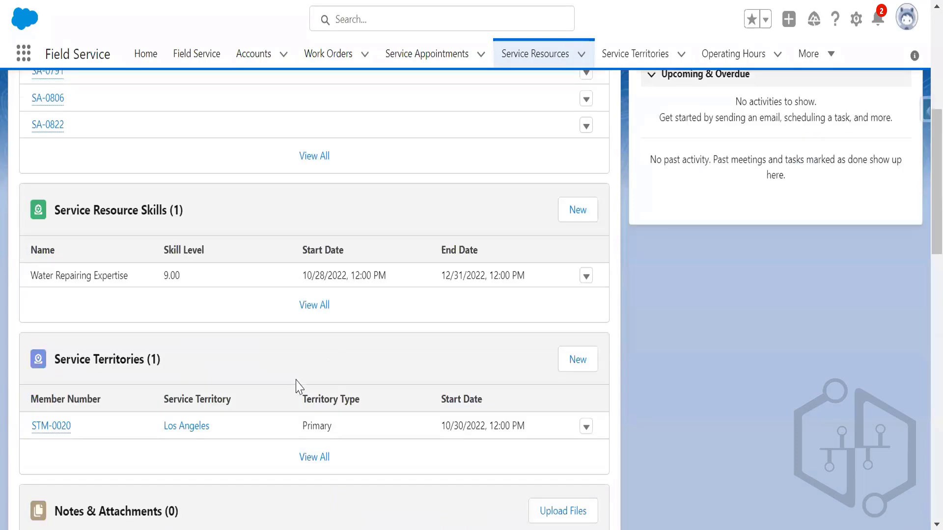
{"action": "left_click", "coordinate": [585, 426]}
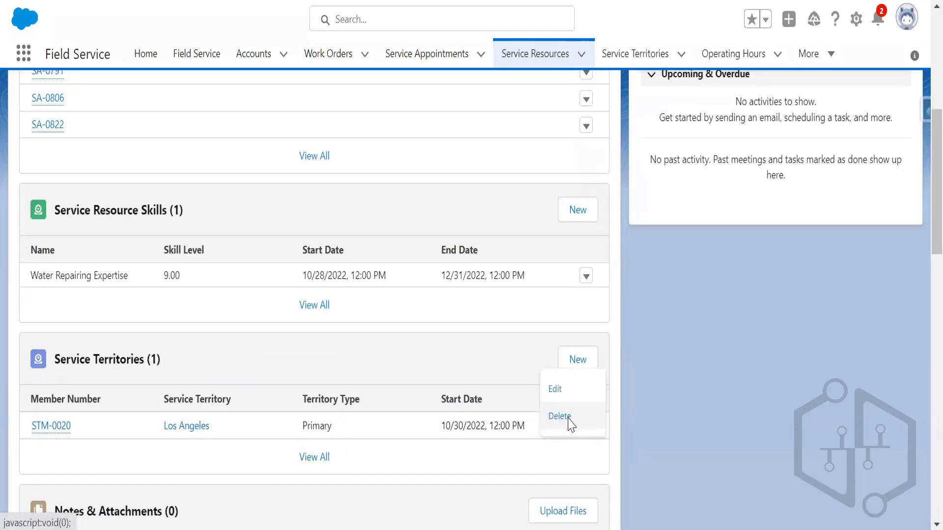
{"action": "left_click", "coordinate": [570, 427]}
{"action": "left_click", "coordinate": [636, 295]}
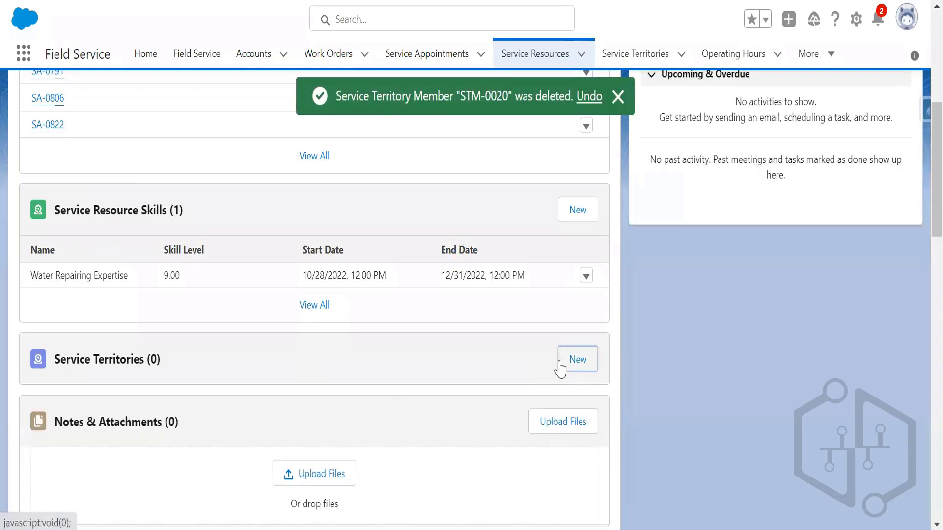
Step: Start a new service territory member for the technician with territory Los Angeles _ Demo and territory type Primary
{"action": "left_click", "coordinate": [565, 368]}
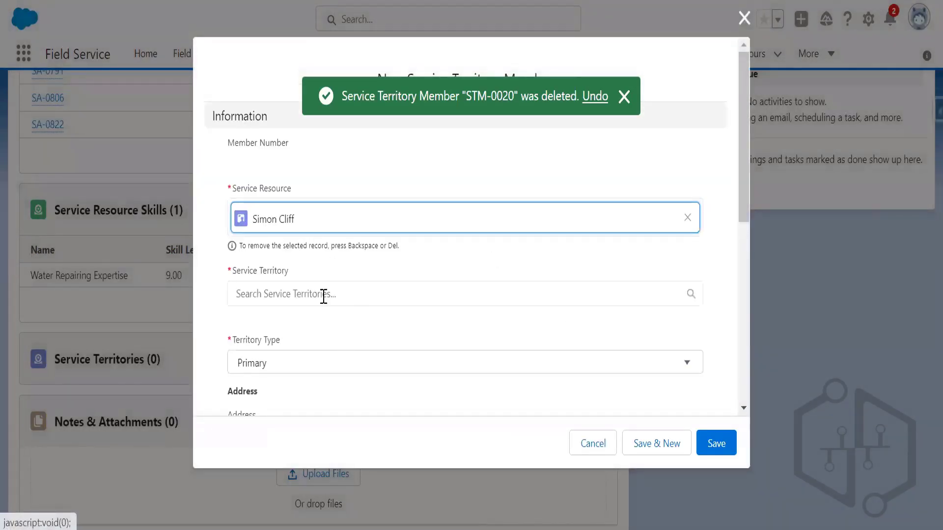
{"action": "left_click", "coordinate": [324, 295]}
{"action": "left_click", "coordinate": [316, 335]}
{"action": "scroll", "coordinate": [338, 294], "scroll_direction": "down", "scroll_amount": 2}
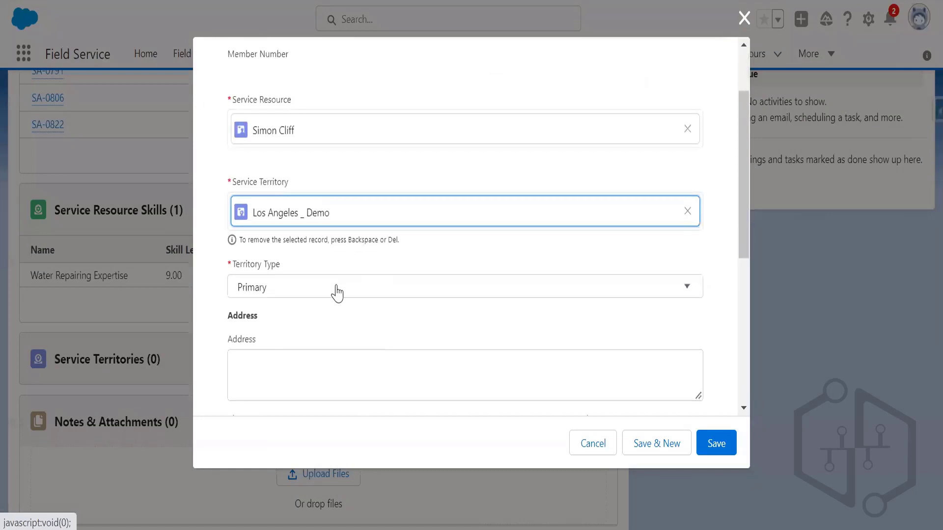
{"action": "left_click", "coordinate": [325, 293]}
{"action": "left_click", "coordinate": [359, 267]}
Step: Set the new territory member's start date to 11/14/2022 and end date to 11/30/2022, and save it
{"action": "scroll", "coordinate": [392, 307], "scroll_direction": "down", "scroll_amount": 3}
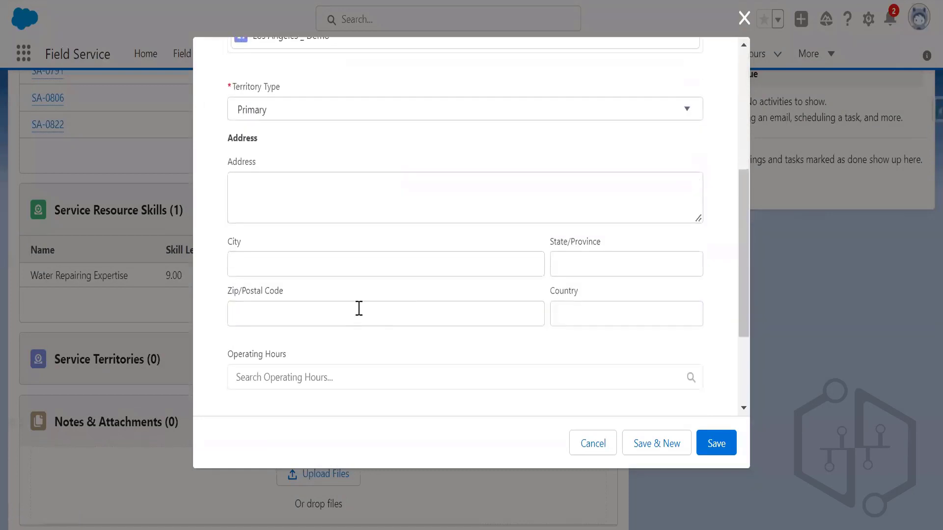
{"action": "scroll", "coordinate": [359, 308], "scroll_direction": "down", "scroll_amount": 3}
{"action": "left_click", "coordinate": [327, 361]}
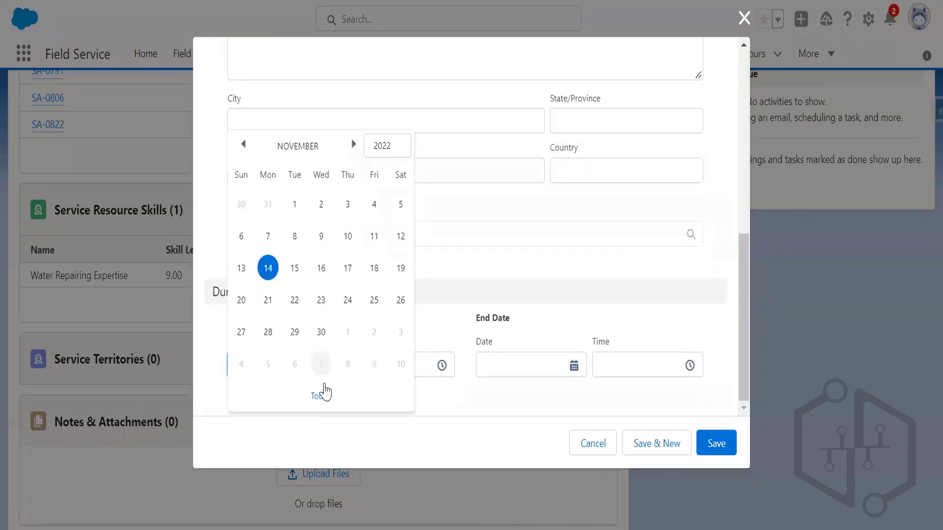
{"action": "left_click", "coordinate": [267, 267]}
{"action": "left_click", "coordinate": [563, 364]}
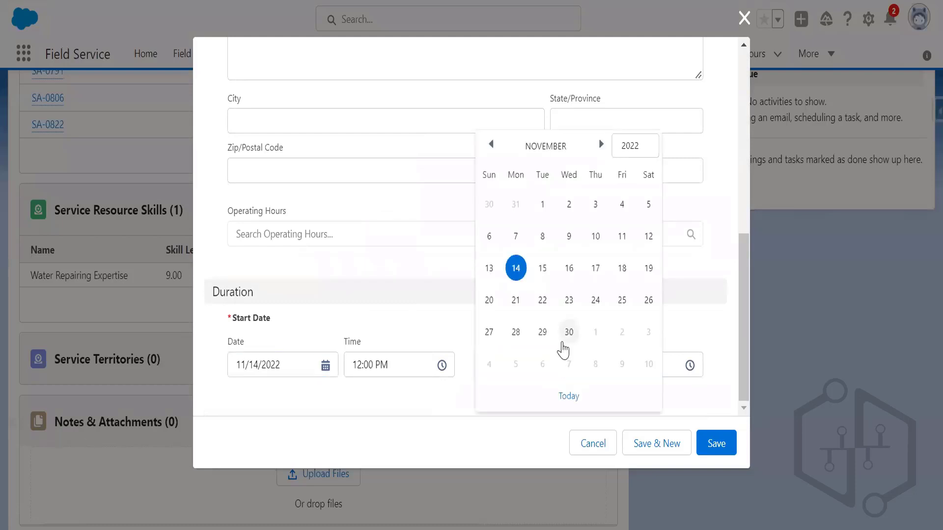
{"action": "left_click", "coordinate": [567, 331]}
{"action": "left_click", "coordinate": [715, 445]}
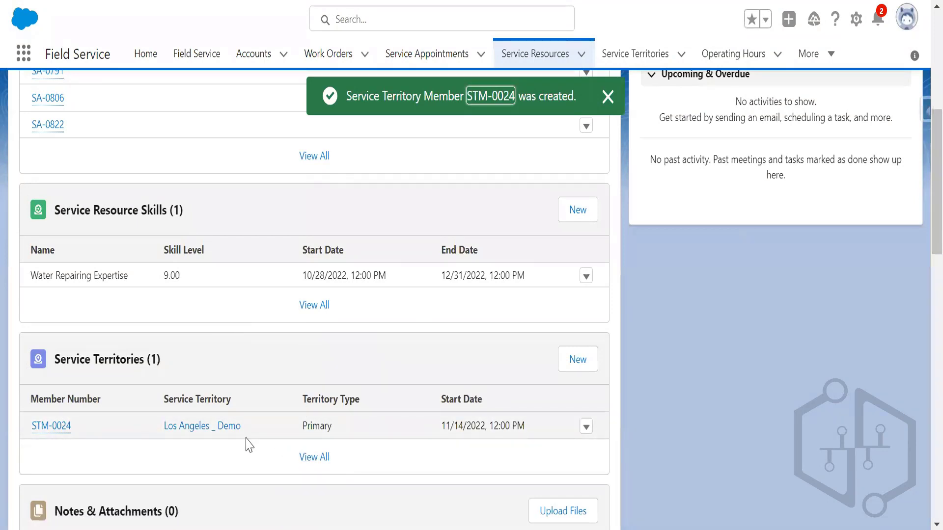
Step: Schedule SA-0825 at 1:00 PM and SA-0826 at about 3:45 PM for the Los Angeles _ Demo technician on the Gantt
{"action": "scroll", "coordinate": [326, 326], "scroll_direction": "up", "scroll_amount": 8}
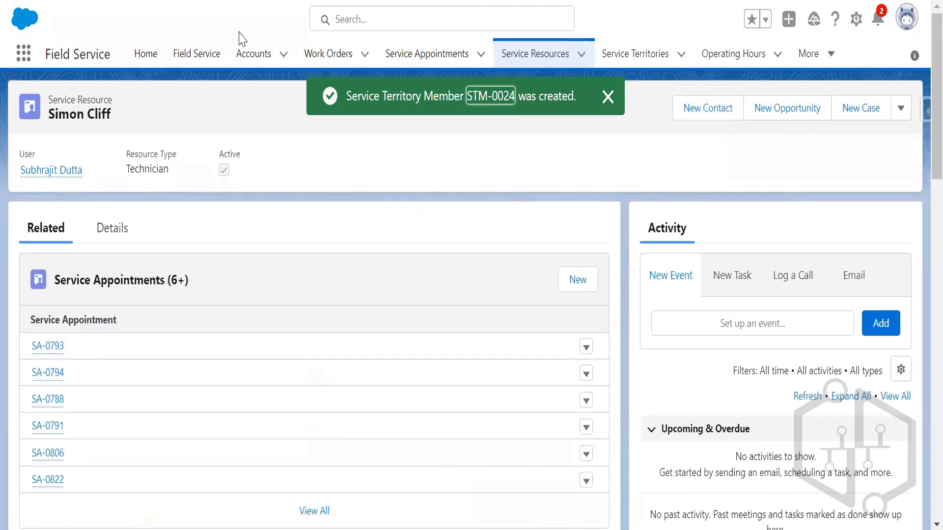
{"action": "left_click", "coordinate": [197, 54]}
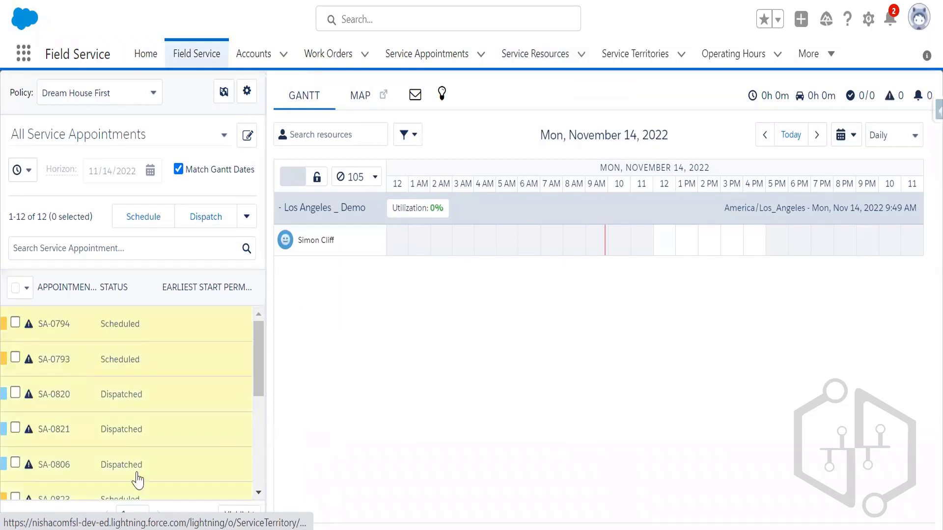
{"action": "scroll", "coordinate": [138, 479], "scroll_direction": "down", "scroll_amount": 5}
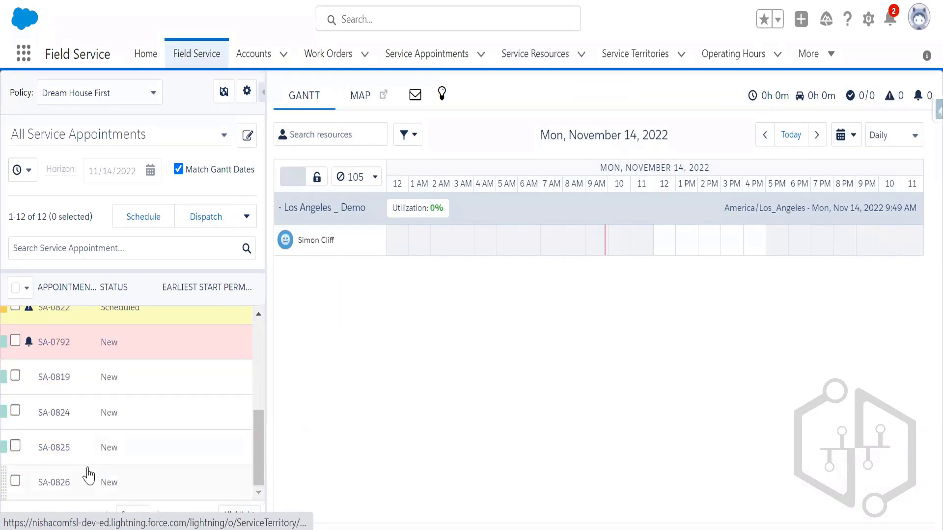
{"action": "left_click_drag", "start_coordinate": [88, 475], "coordinate": [677, 253]}
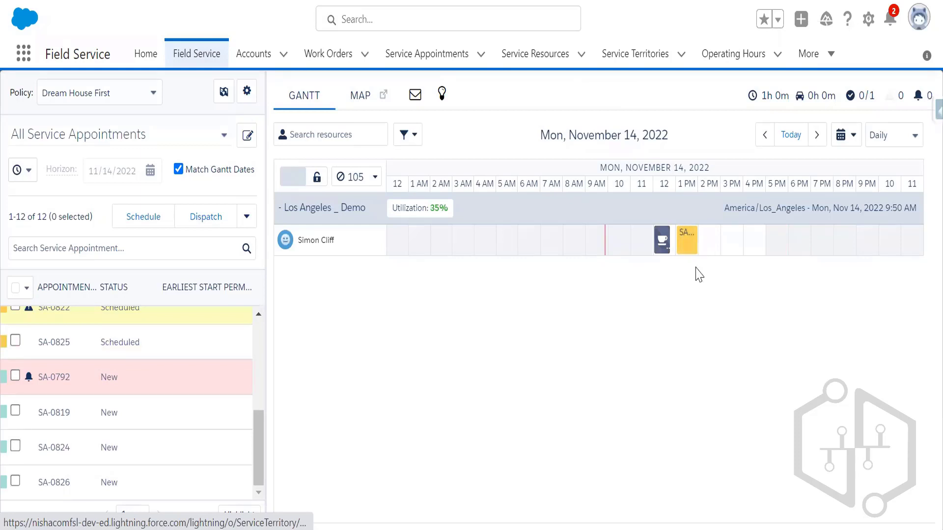
{"action": "mouse_move", "coordinate": [686, 239]}
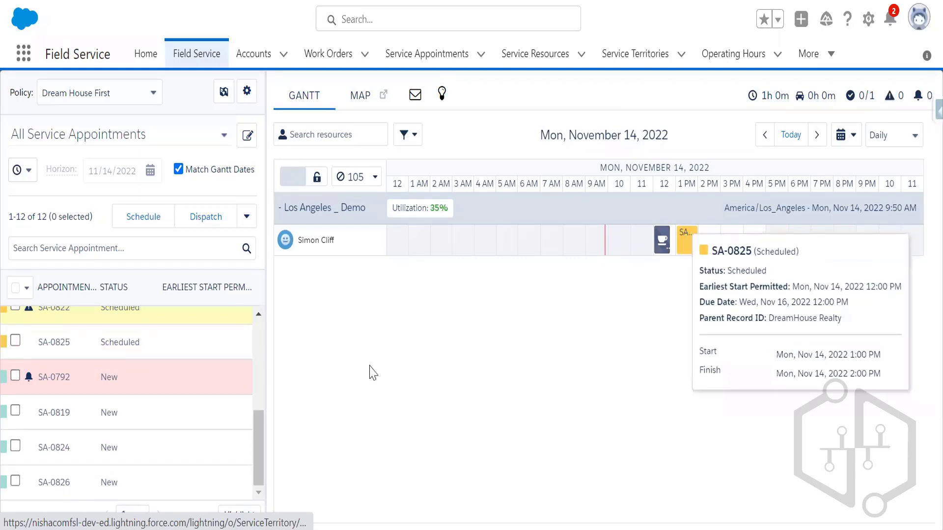
{"action": "left_click_drag", "start_coordinate": [99, 483], "coordinate": [743, 251]}
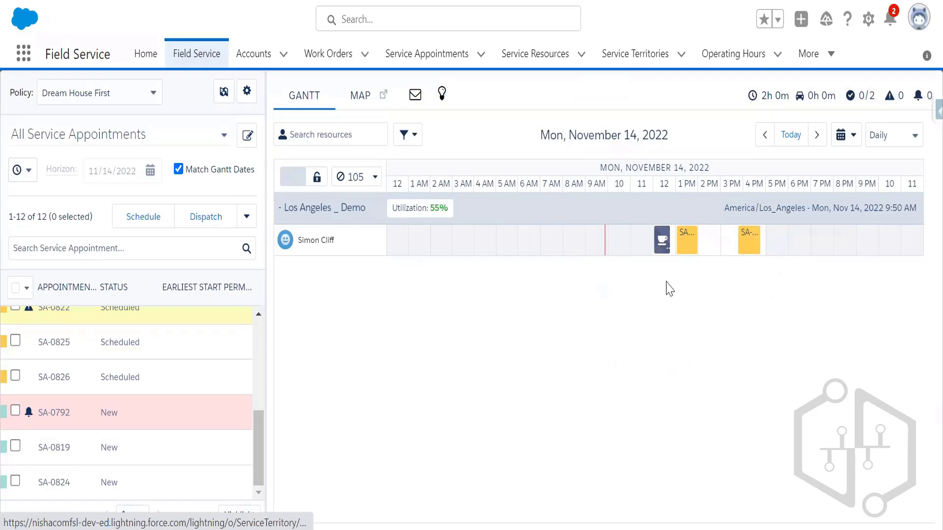
Step: Unschedule SA-0825 and SA-0826 from the technician's row on the Gantt, confirming each removal
{"action": "right_click", "coordinate": [683, 253]}
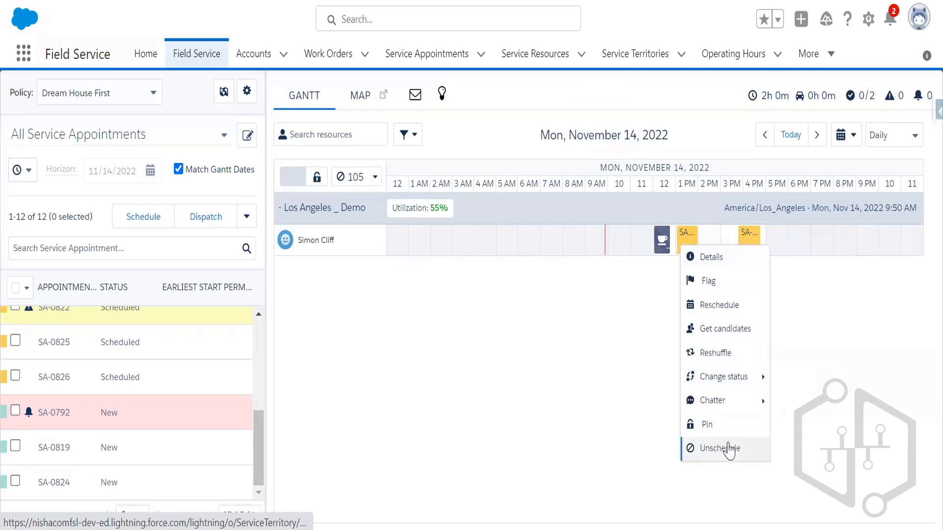
{"action": "left_click", "coordinate": [729, 449]}
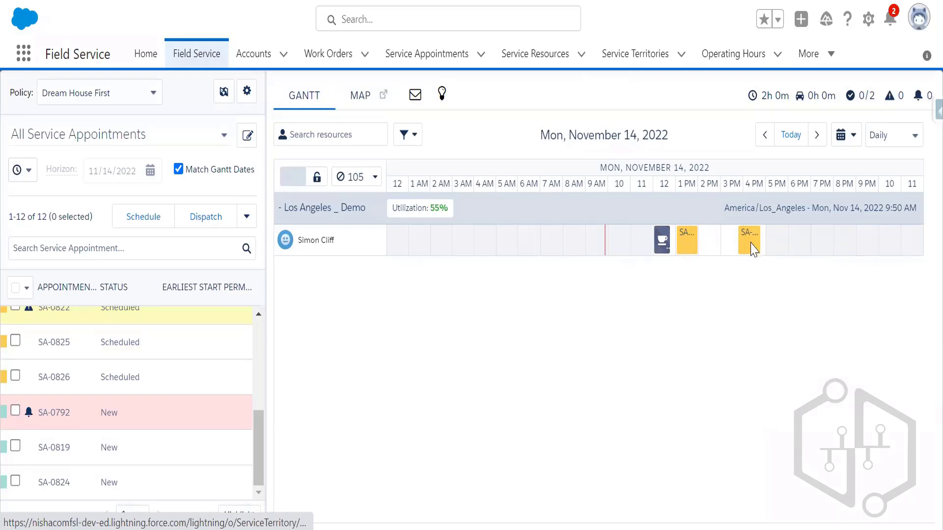
{"action": "left_click", "coordinate": [551, 101]}
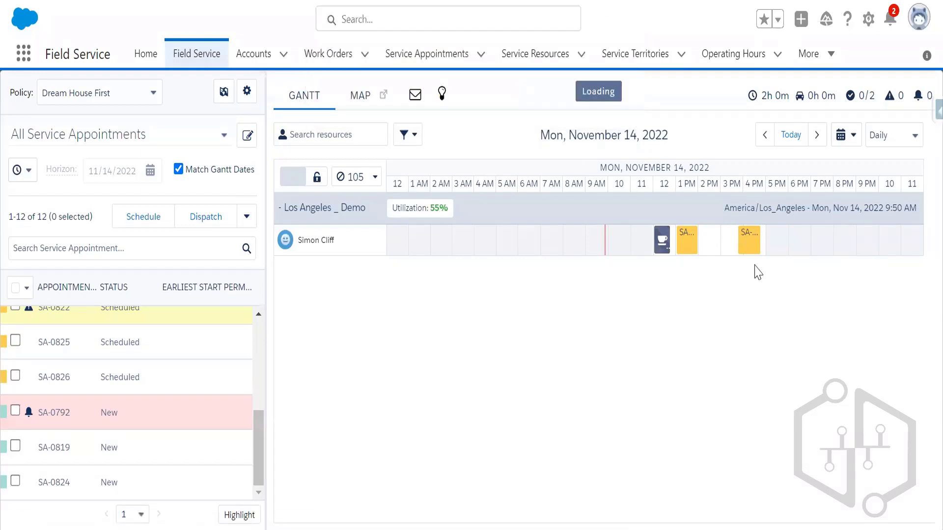
{"action": "right_click", "coordinate": [750, 242]}
{"action": "left_click", "coordinate": [790, 442]}
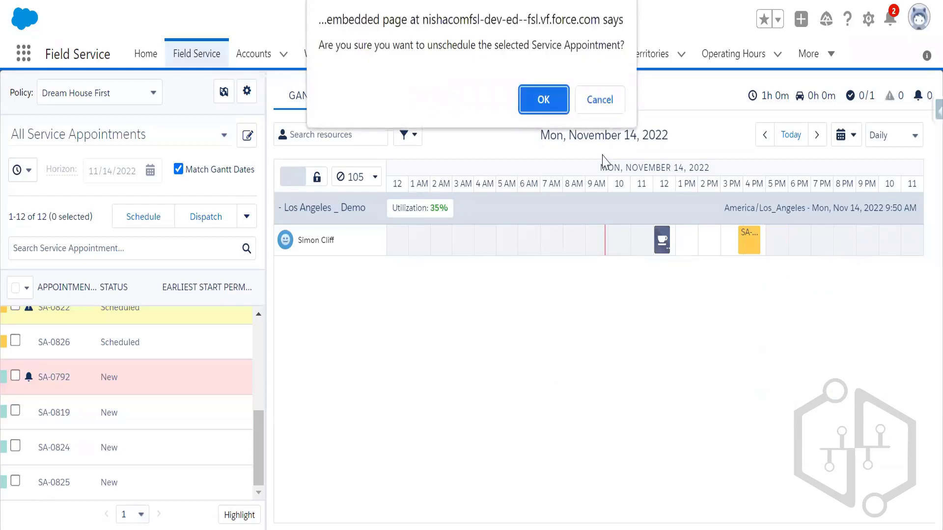
{"action": "left_click", "coordinate": [543, 99]}
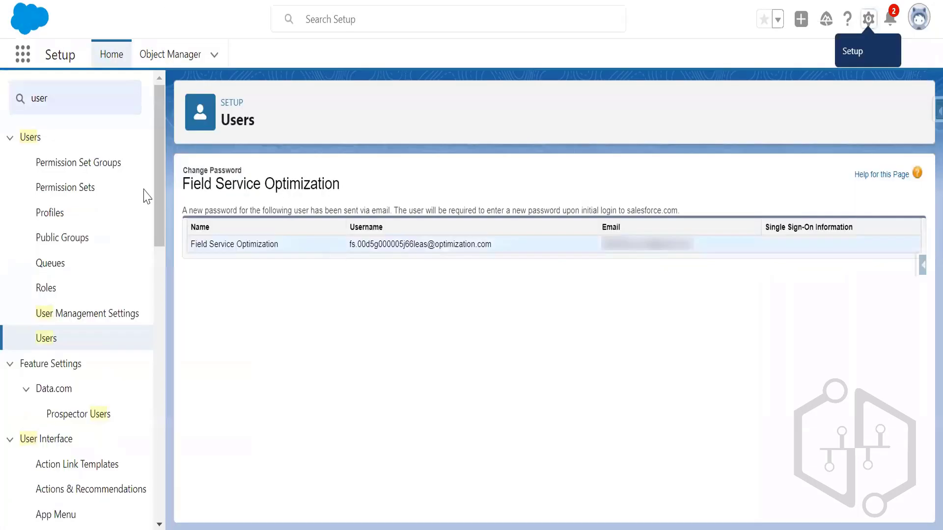
Step: Open Field Service Settings and bring up the scheduled jobs of the Optimization section
{"action": "left_click", "coordinate": [22, 55]}
{"action": "type", "text": "fiel"}
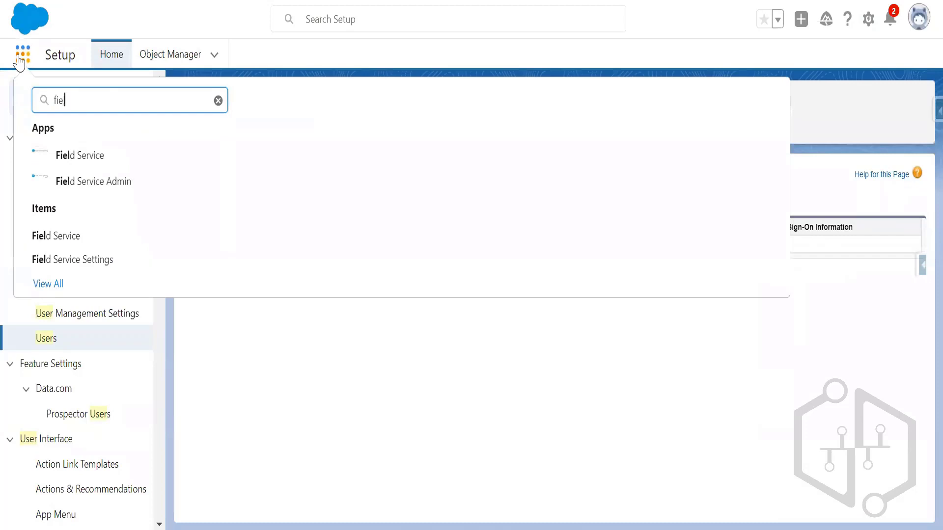
{"action": "left_click", "coordinate": [54, 258]}
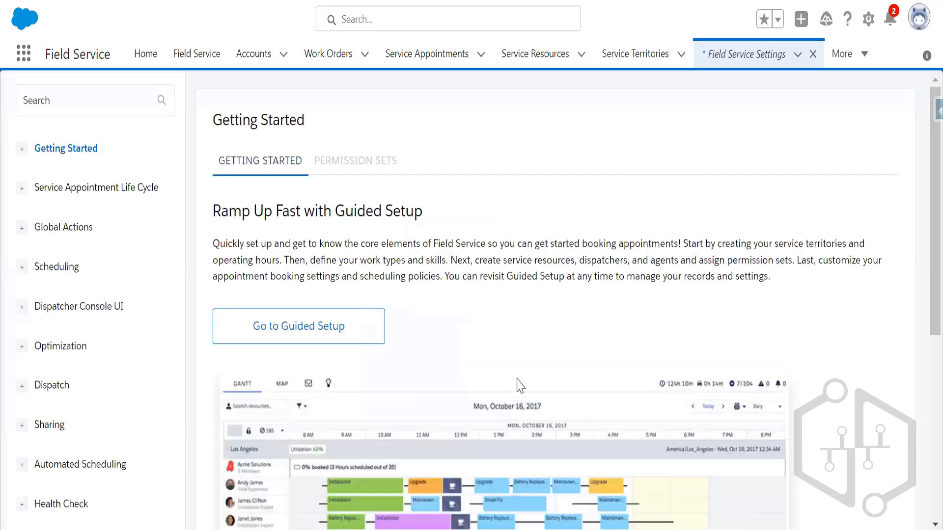
{"action": "left_click", "coordinate": [22, 347]}
{"action": "scroll", "coordinate": [118, 393], "scroll_direction": "down", "scroll_amount": 1}
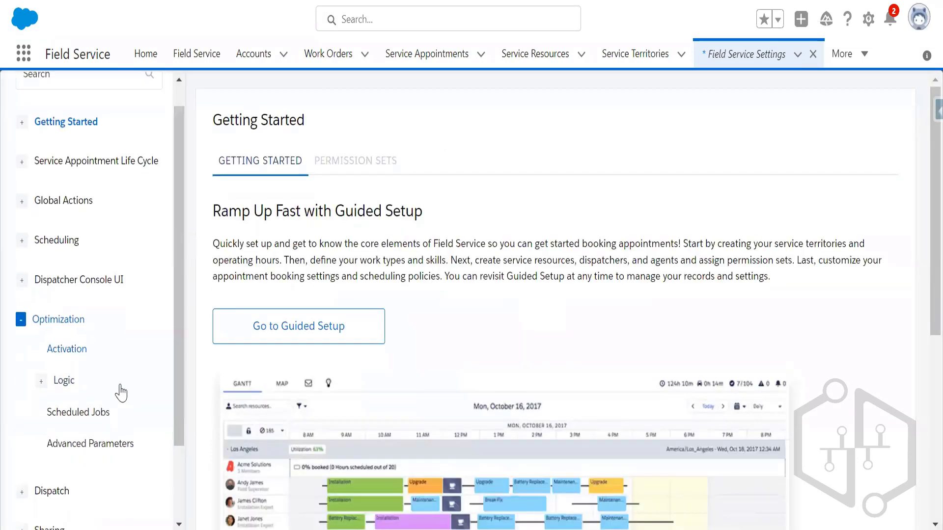
{"action": "scroll", "coordinate": [120, 393], "scroll_direction": "down", "scroll_amount": 1}
{"action": "left_click", "coordinate": [54, 290]}
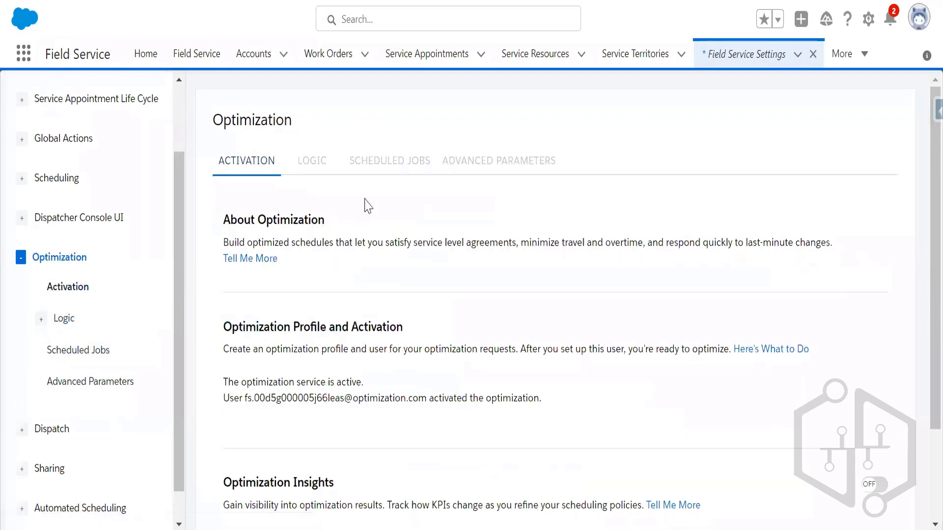
{"action": "left_click", "coordinate": [376, 170]}
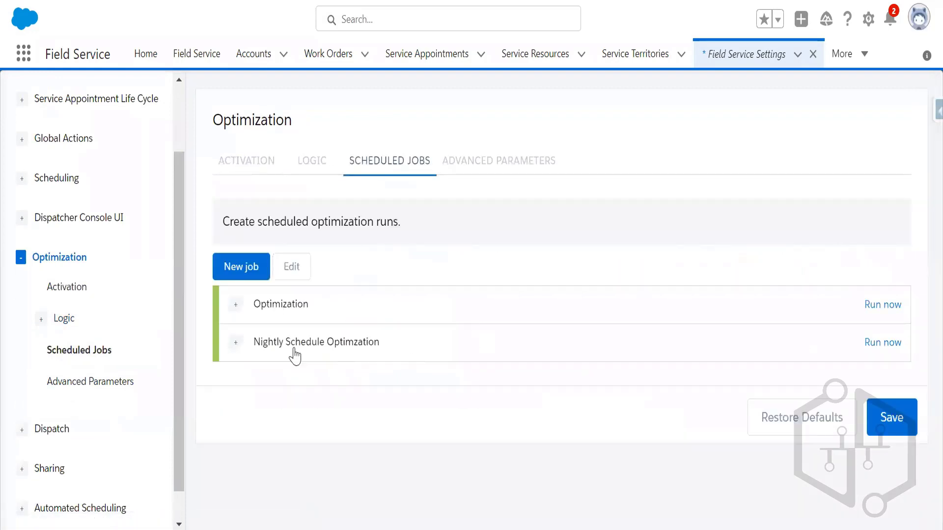
Step: Review the territories and recurrence of the Nightly Schedule Optimzation job and run it immediately
{"action": "left_click", "coordinate": [236, 343]}
{"action": "scroll", "coordinate": [331, 442], "scroll_direction": "down", "scroll_amount": 3}
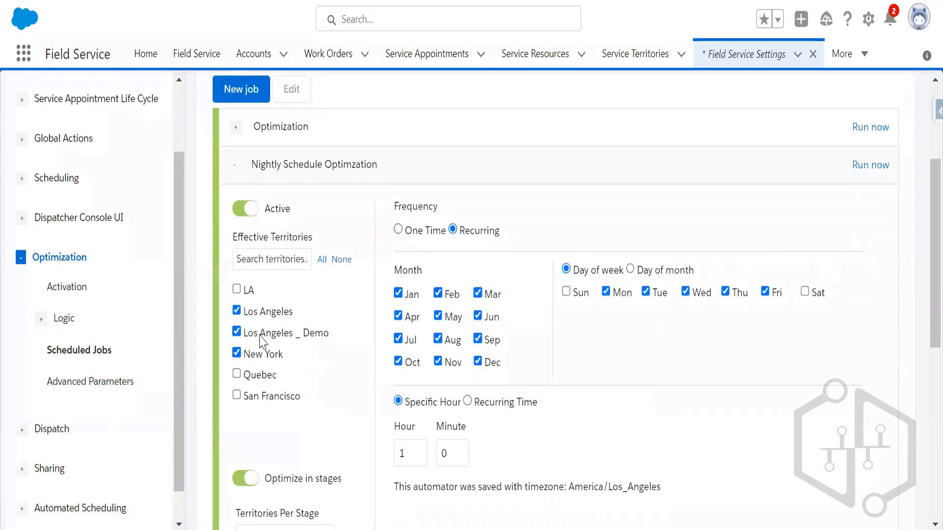
{"action": "scroll", "coordinate": [574, 418], "scroll_direction": "up", "scroll_amount": 2}
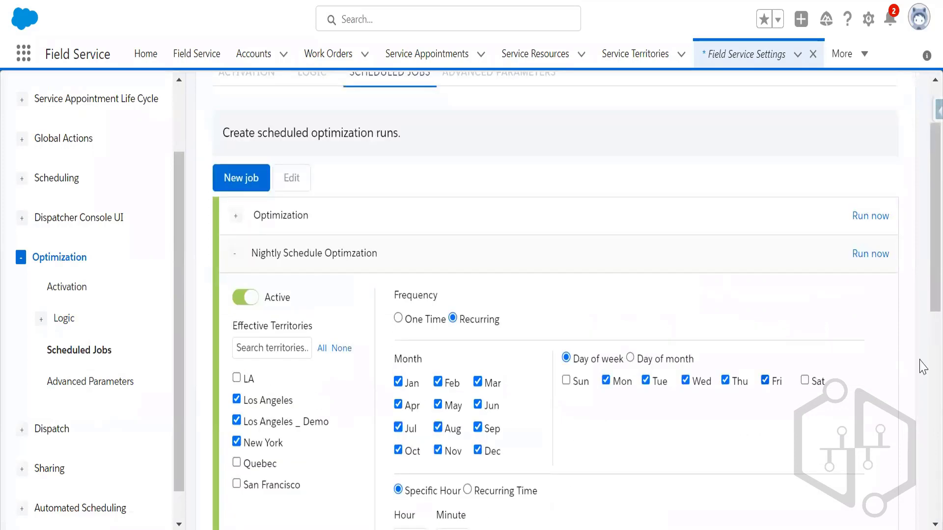
{"action": "left_click", "coordinate": [866, 260]}
{"action": "scroll", "coordinate": [775, 317], "scroll_direction": "up", "scroll_amount": 2}
Step: Check the status of the scheduled optimization job and the earlier entries in the Apex Jobs list
{"action": "left_click", "coordinate": [847, 54]}
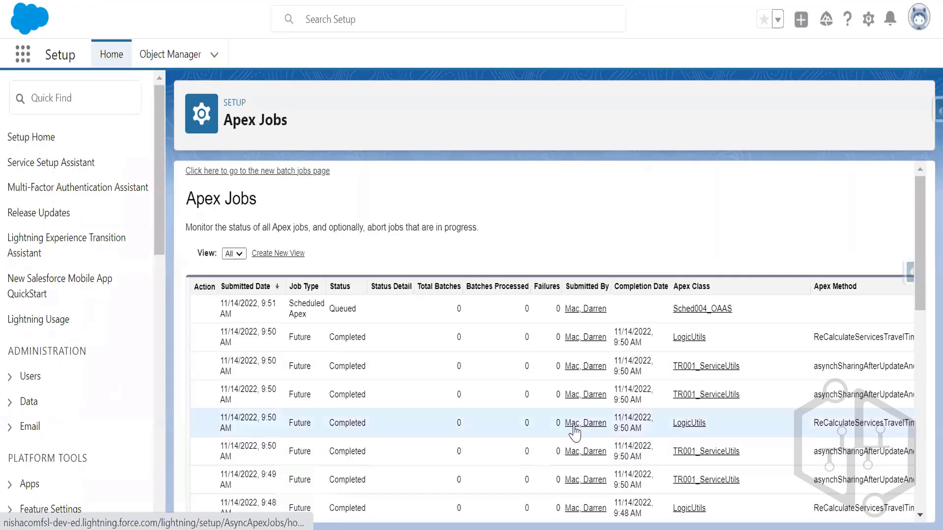
{"action": "double_click", "coordinate": [348, 310]}
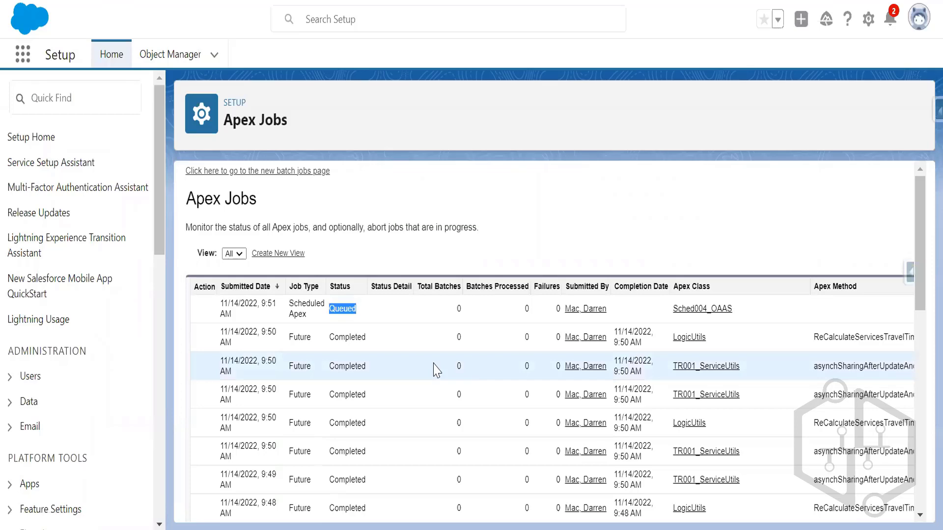
{"action": "scroll", "coordinate": [399, 372], "scroll_direction": "down", "scroll_amount": 4}
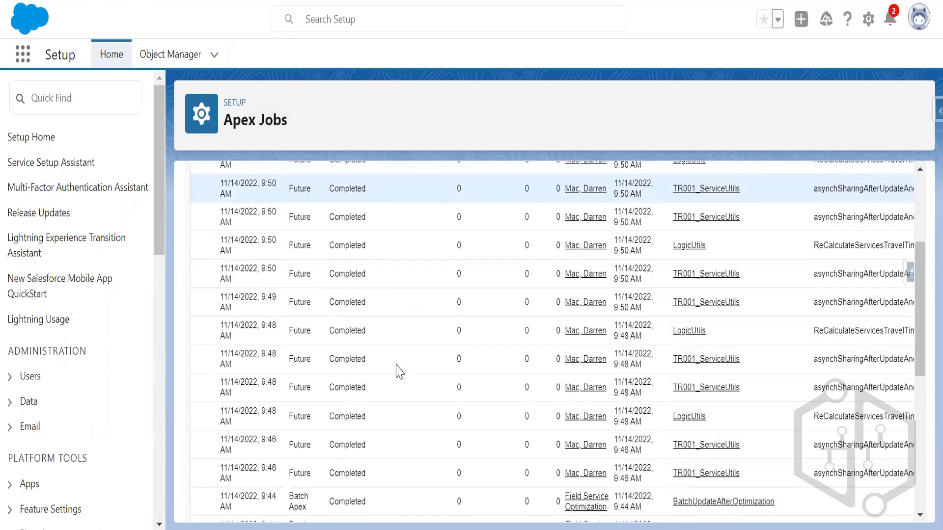
{"action": "scroll", "coordinate": [509, 444], "scroll_direction": "down", "scroll_amount": 2}
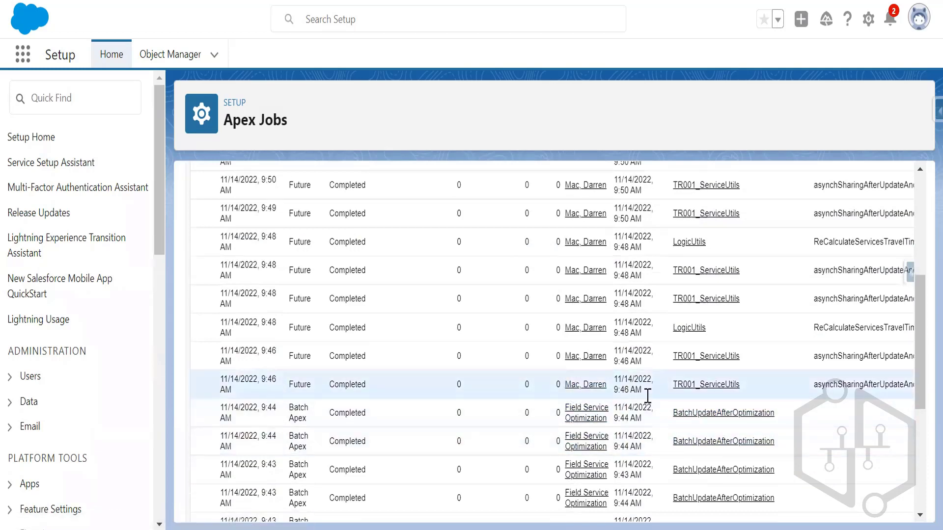
{"action": "scroll", "coordinate": [610, 393], "scroll_direction": "up", "scroll_amount": 7}
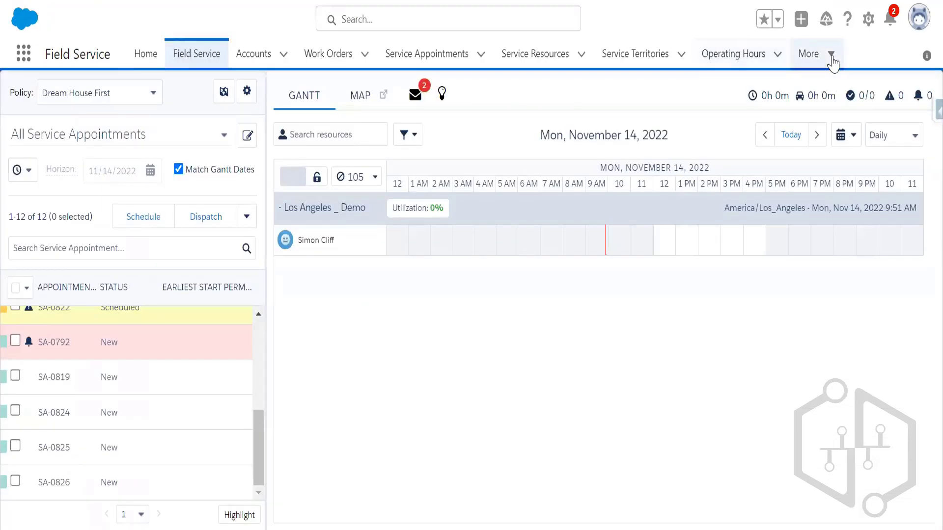
Step: Show all optimization requests, sorted by request number in descending order
{"action": "left_click", "coordinate": [830, 55]}
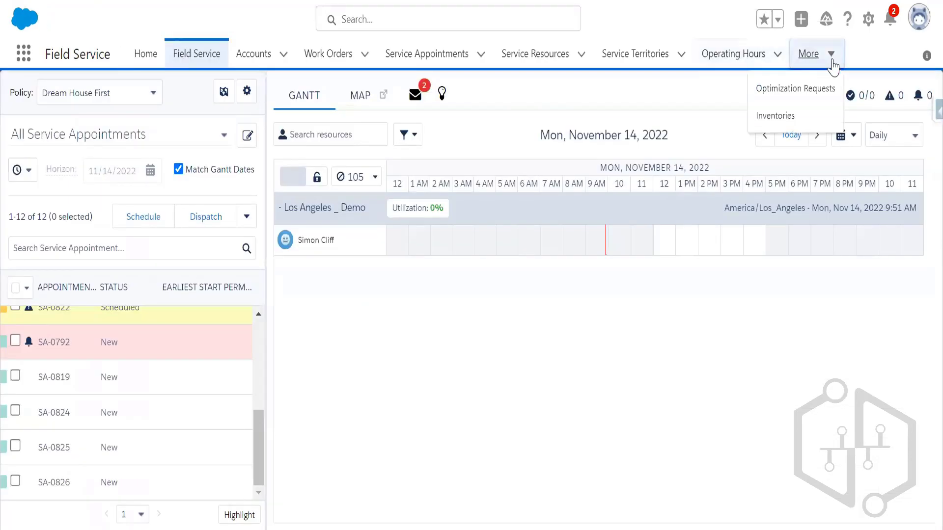
{"action": "left_click", "coordinate": [795, 88]}
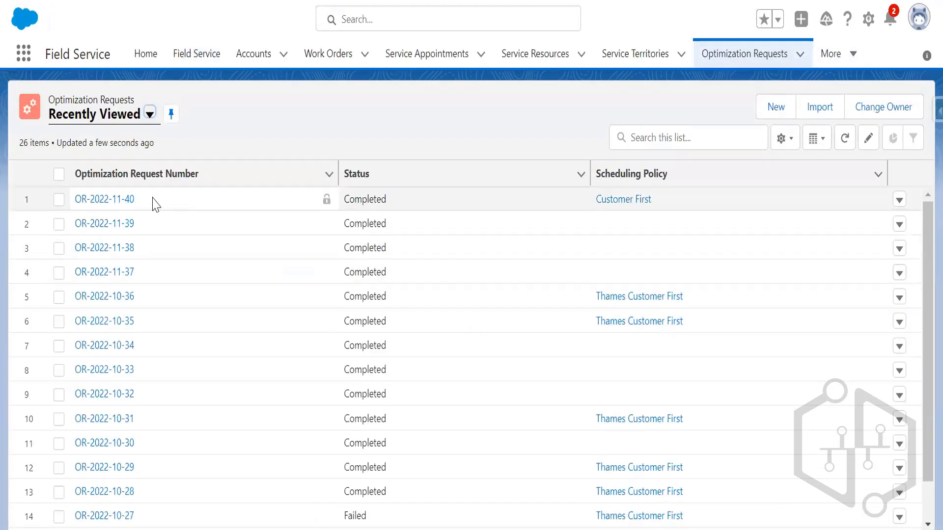
{"action": "left_click", "coordinate": [150, 115]}
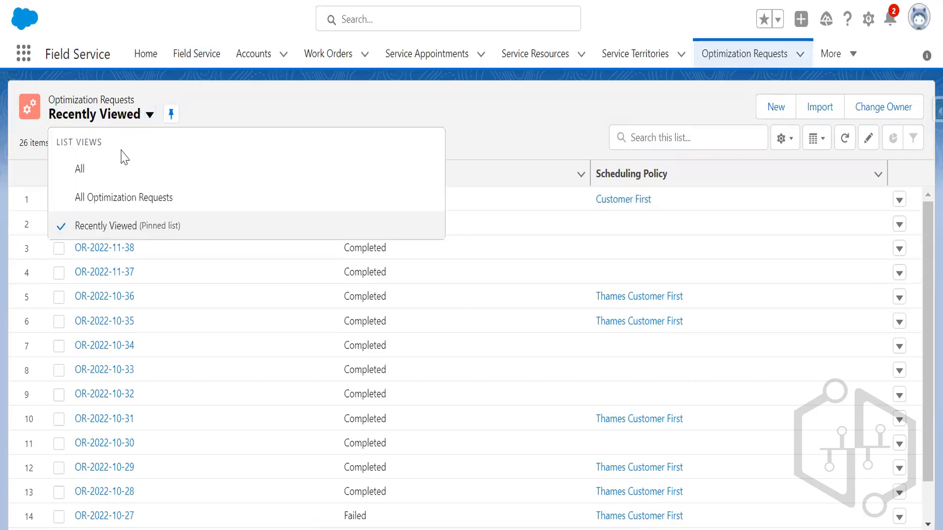
{"action": "left_click", "coordinate": [109, 171]}
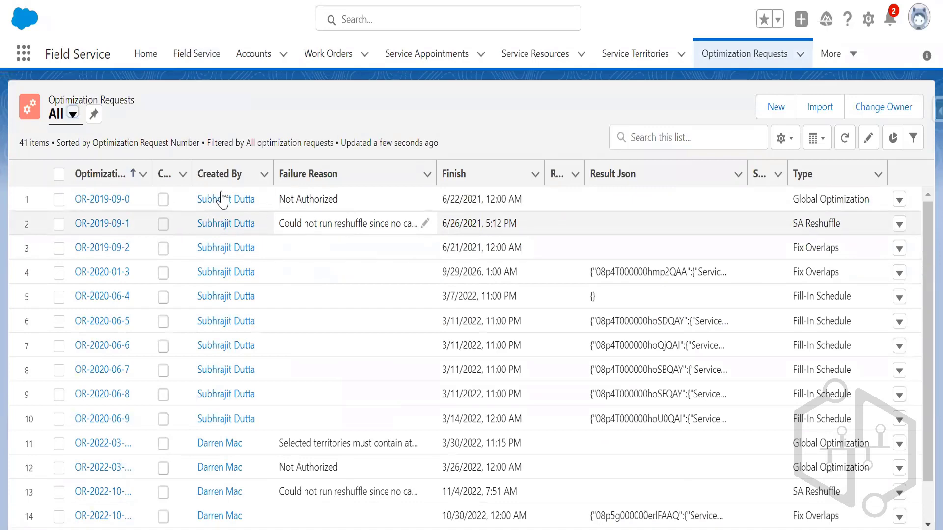
{"action": "left_click", "coordinate": [106, 172]}
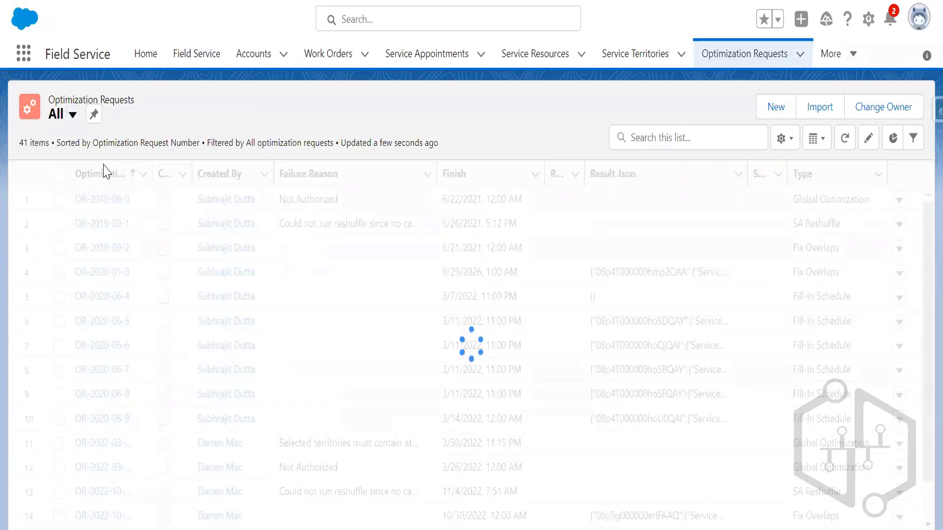
Step: Open the newest optimization request, return to the list, and recheck the latest entry in Apex Jobs
{"action": "left_click", "coordinate": [93, 201]}
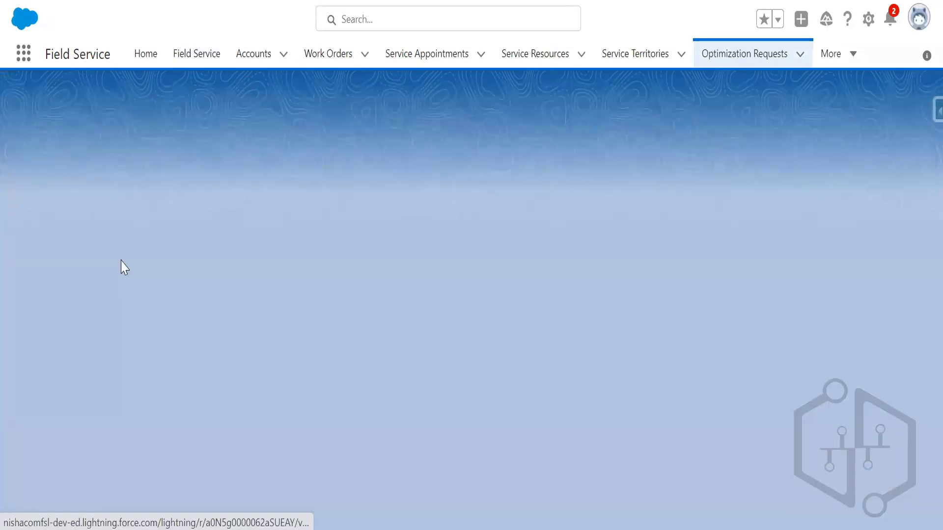
{"action": "key", "text": "alt+Left"}
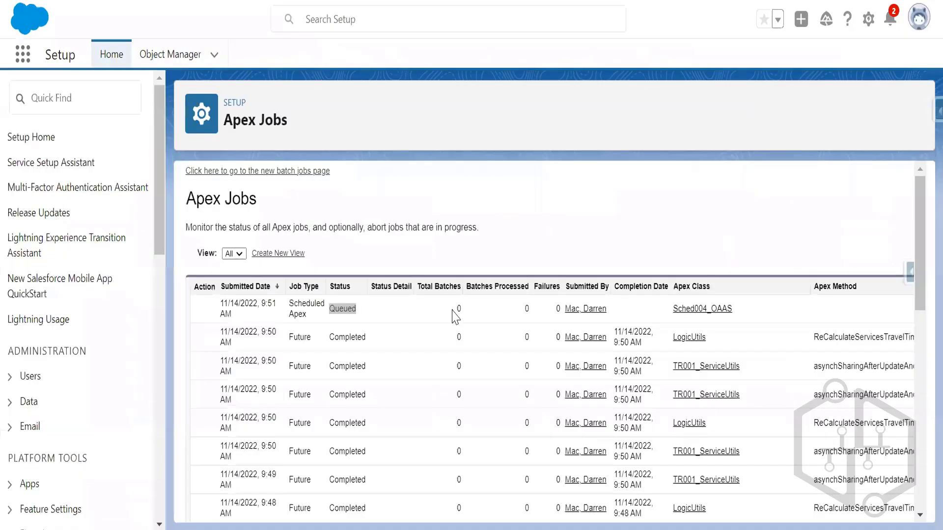
{"action": "left_click", "coordinate": [320, 278]}
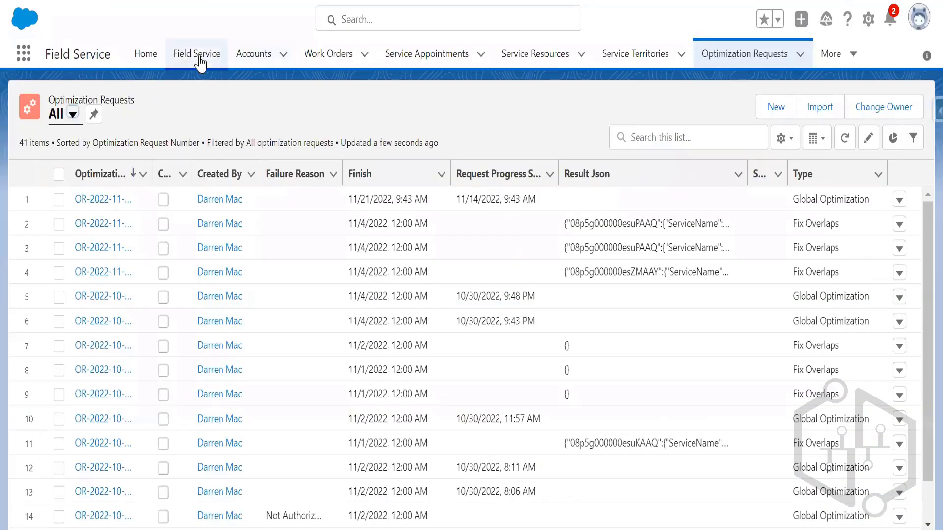
Step: Return to the Field Service Gantt and review the scheduling details and rule violations of SA-0826 and SA-0825
{"action": "left_click", "coordinate": [199, 55]}
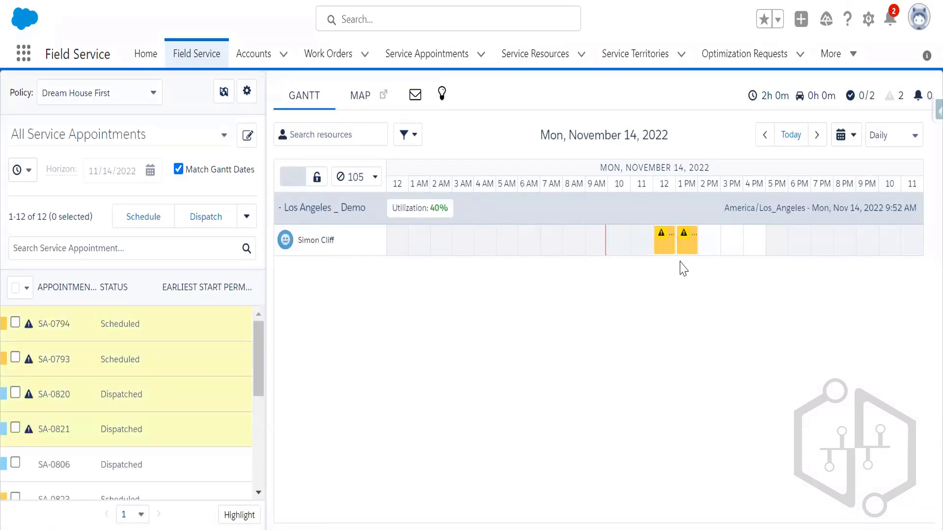
{"action": "scroll", "coordinate": [194, 483], "scroll_direction": "down", "scroll_amount": 5}
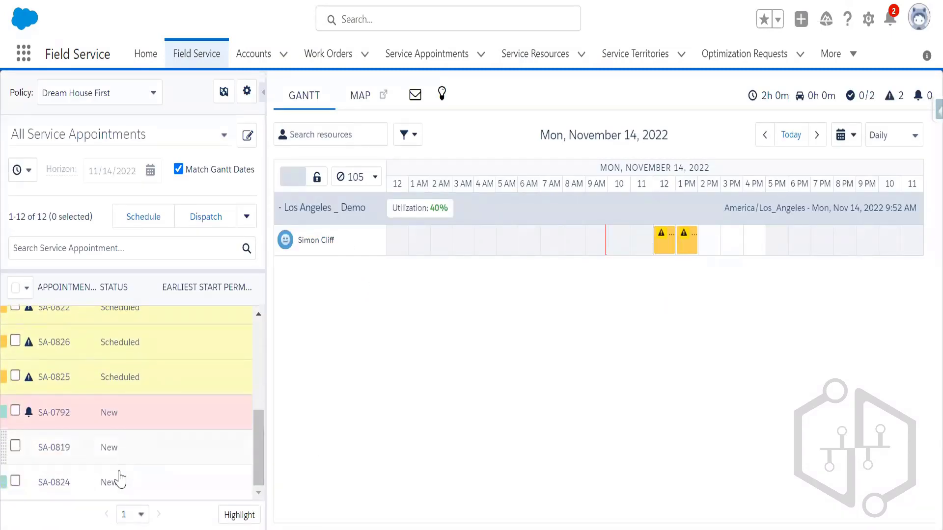
{"action": "mouse_move", "coordinate": [662, 254]}
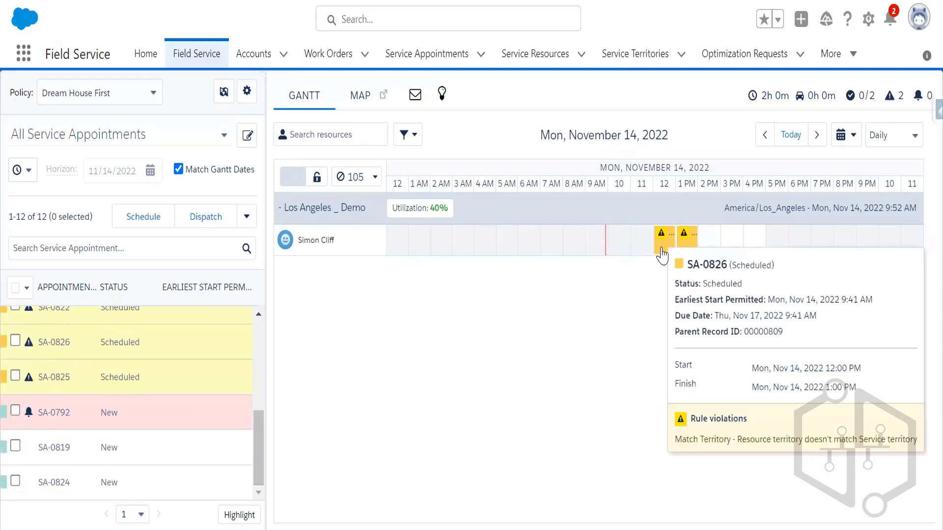
{"action": "mouse_move", "coordinate": [688, 246]}
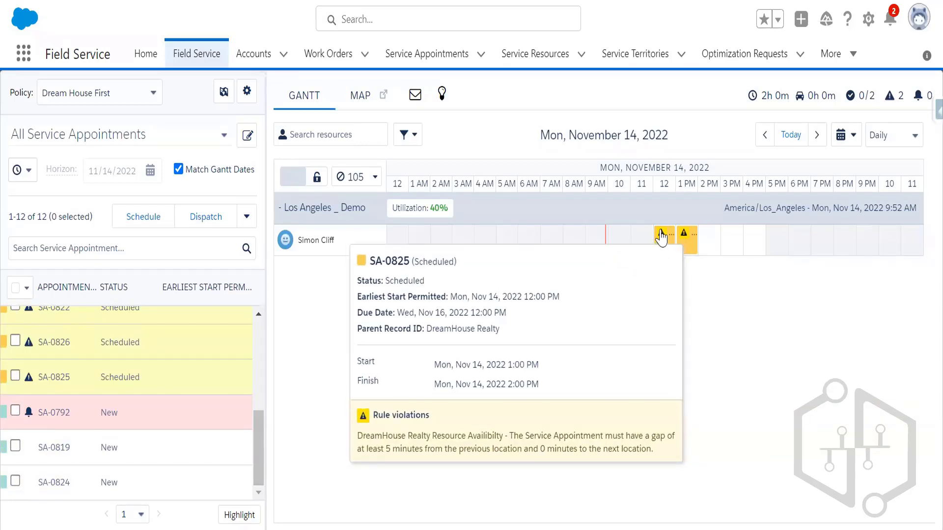
{"action": "mouse_move", "coordinate": [661, 238]}
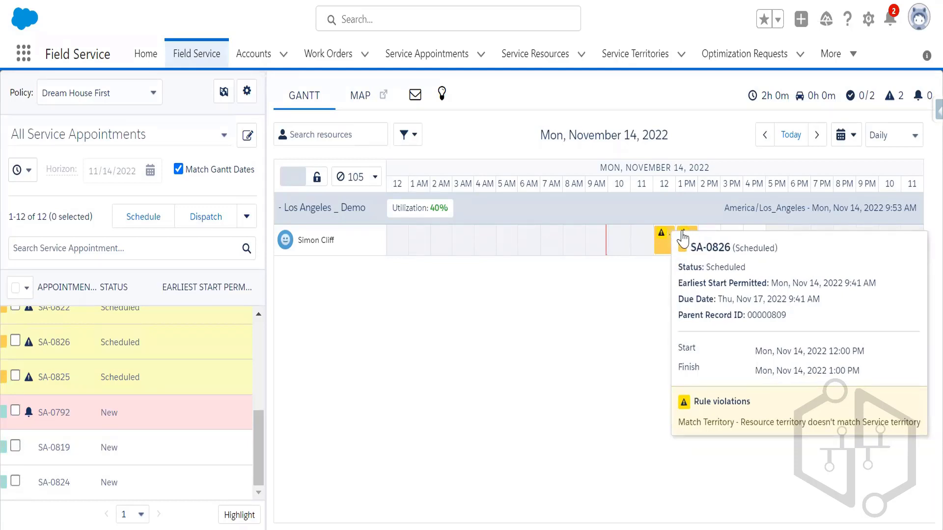
{"action": "mouse_move", "coordinate": [683, 239]}
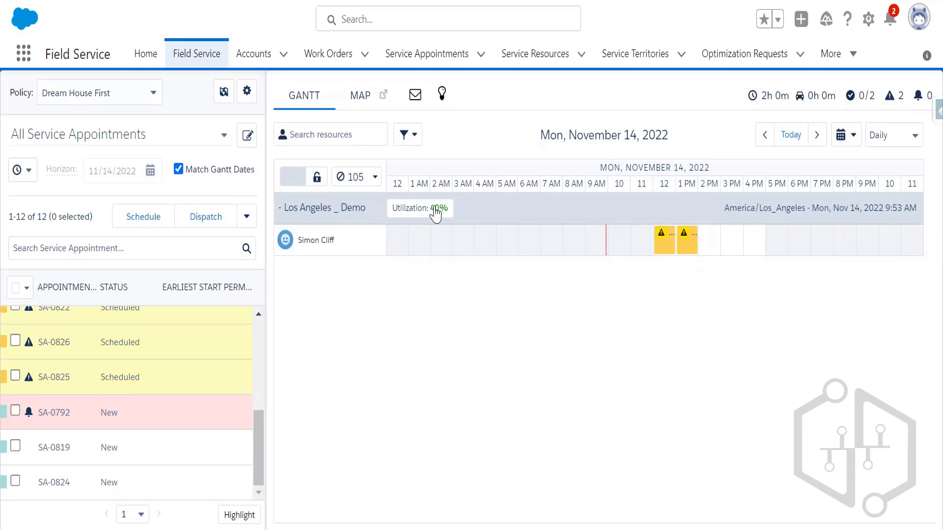
Step: Unschedule SA-0826 and SA-0825, the two 12 PM and 1 PM appointments on the Los Angeles _ Demo technician's Gantt row
{"action": "right_click", "coordinate": [662, 238]}
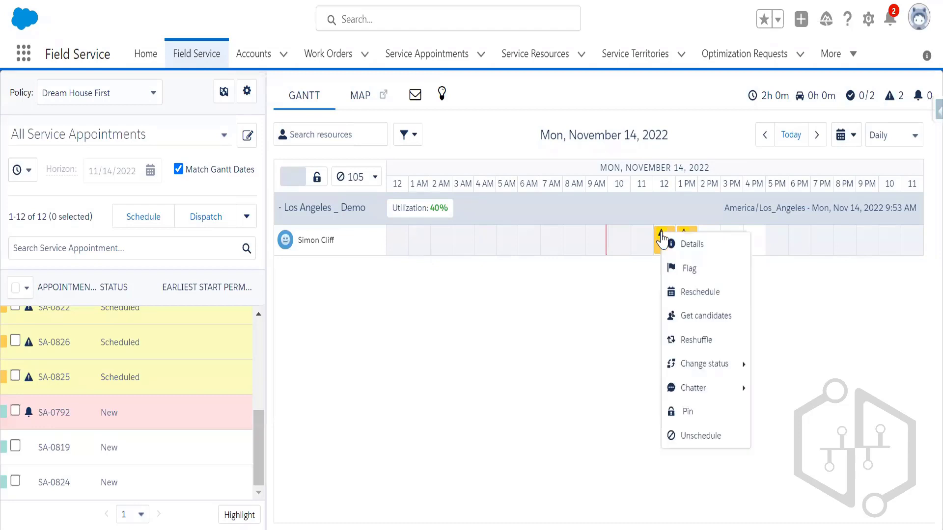
{"action": "left_click", "coordinate": [701, 435]}
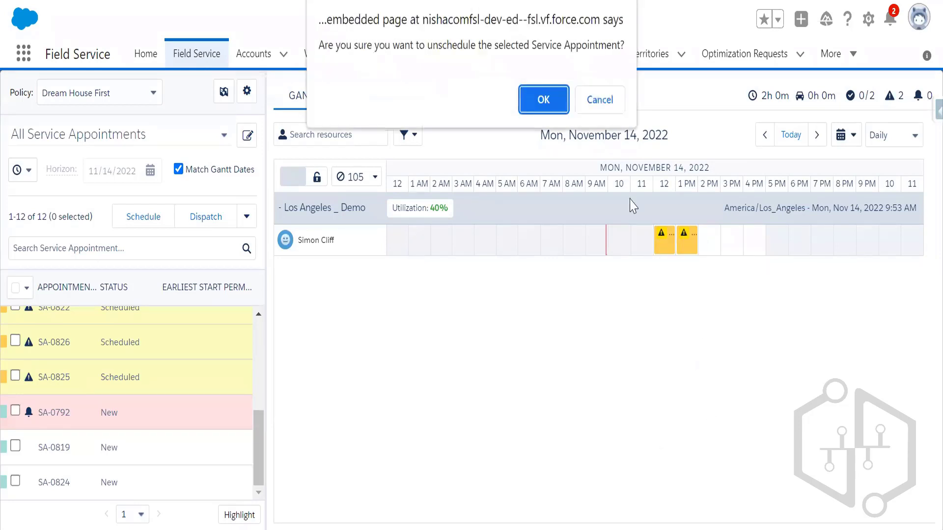
{"action": "left_click", "coordinate": [541, 108]}
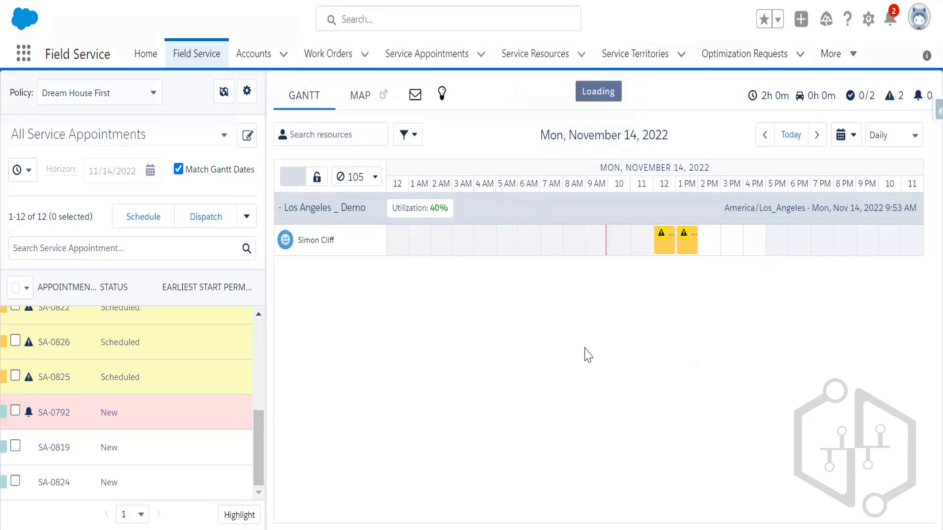
{"action": "right_click", "coordinate": [688, 240]}
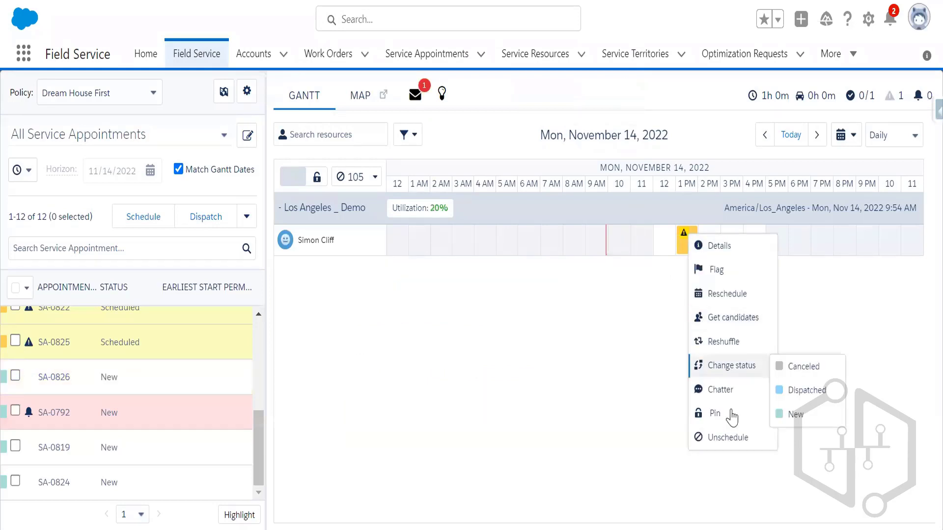
{"action": "left_click", "coordinate": [734, 436]}
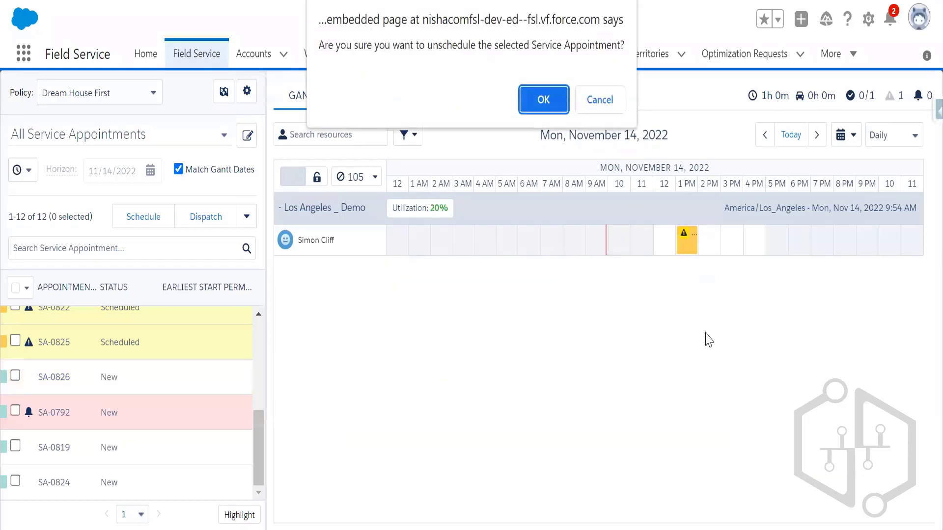
{"action": "left_click", "coordinate": [543, 108]}
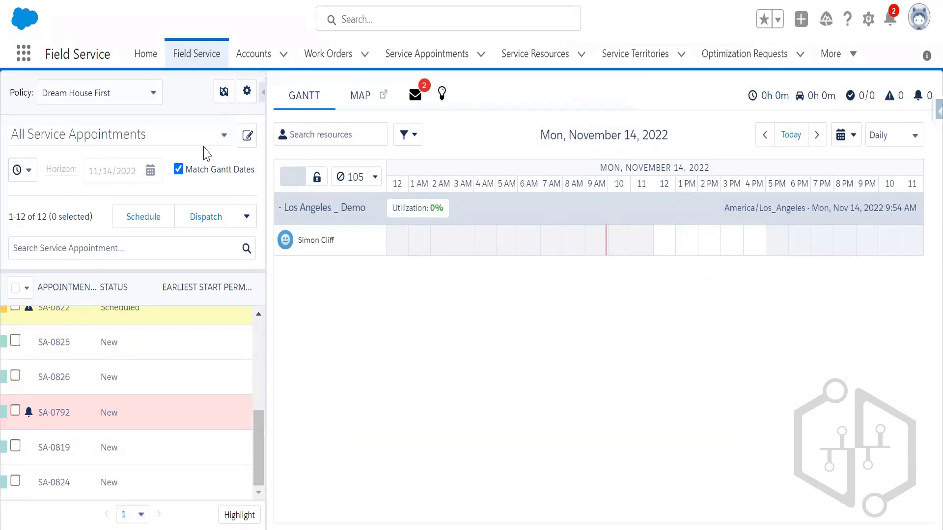
Step: Reload the Field Service console and save the territory filter with Los Angeles, Los Angeles _ Demo and New York selected
{"action": "left_click", "coordinate": [190, 55]}
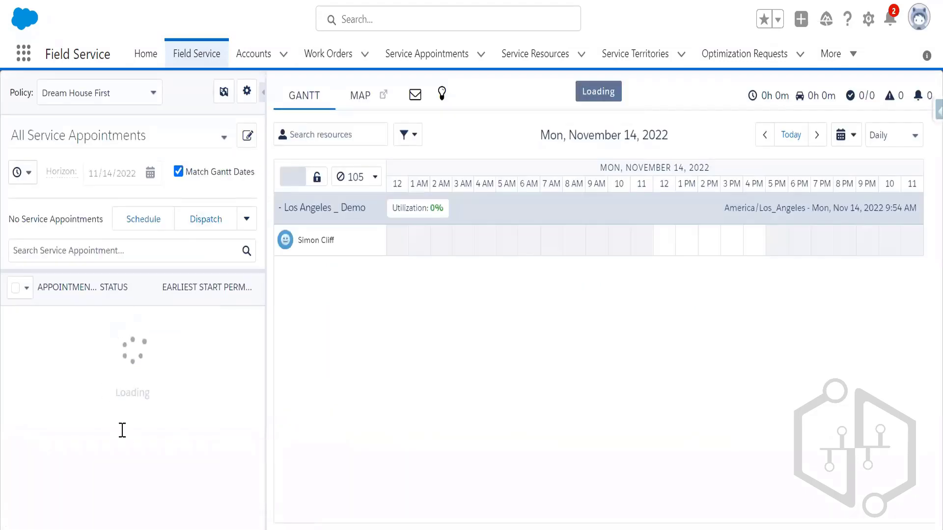
{"action": "scroll", "coordinate": [132, 428], "scroll_direction": "down", "scroll_amount": 5}
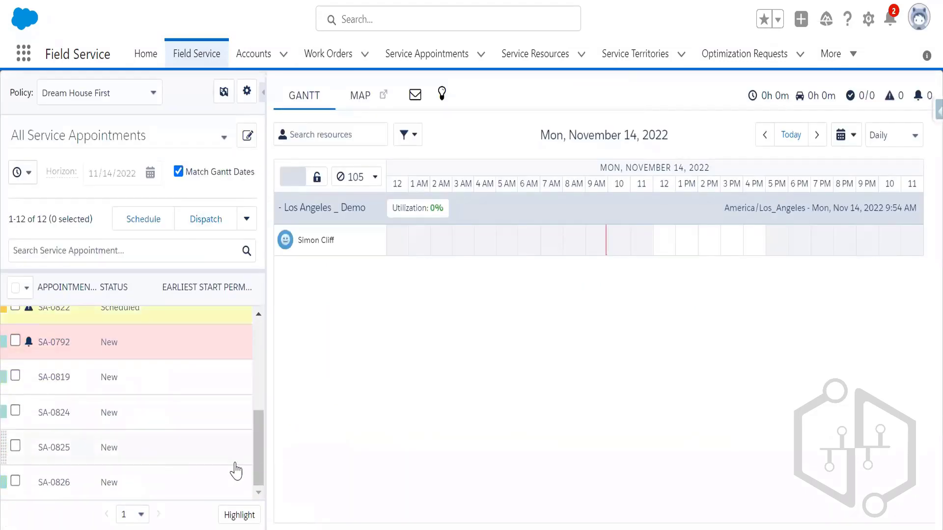
{"action": "scroll", "coordinate": [169, 464], "scroll_direction": "up", "scroll_amount": 3}
{"action": "scroll", "coordinate": [171, 457], "scroll_direction": "up", "scroll_amount": 3}
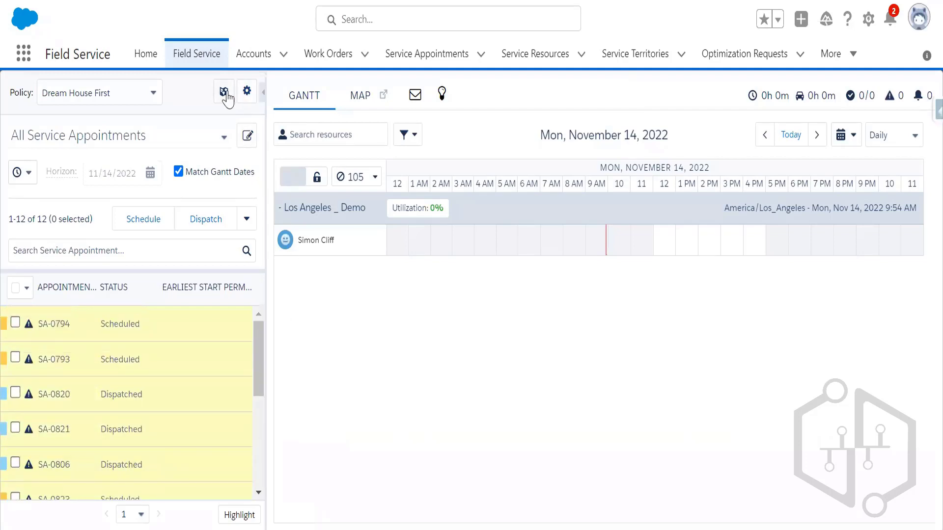
{"action": "left_click", "coordinate": [247, 91]}
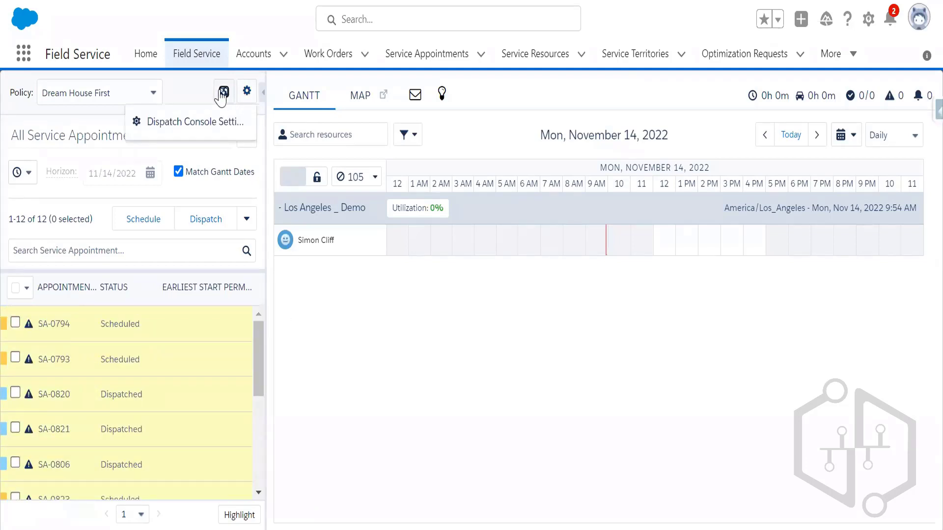
{"action": "left_click", "coordinate": [222, 93]}
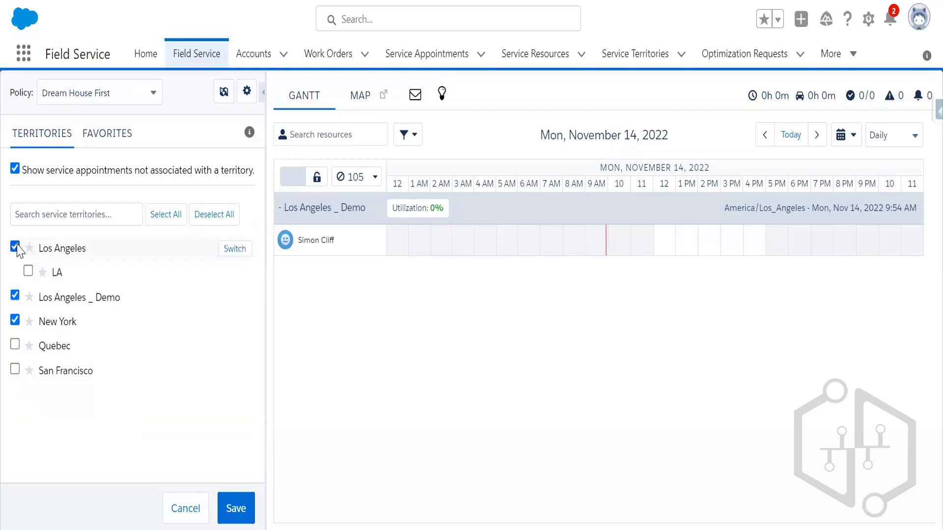
{"action": "left_click", "coordinate": [235, 508]}
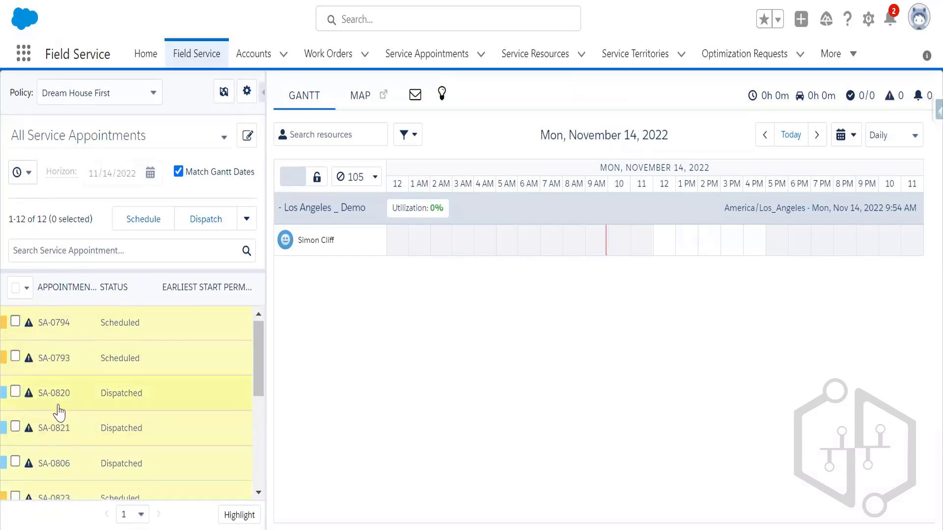
Step: Select the New service appointments SA-0826, SA-0825, SA-0824, SA-0819 and SA-0792 in the appointment list
{"action": "scroll", "coordinate": [99, 439], "scroll_direction": "down", "scroll_amount": 5}
{"action": "left_click", "coordinate": [15, 481]}
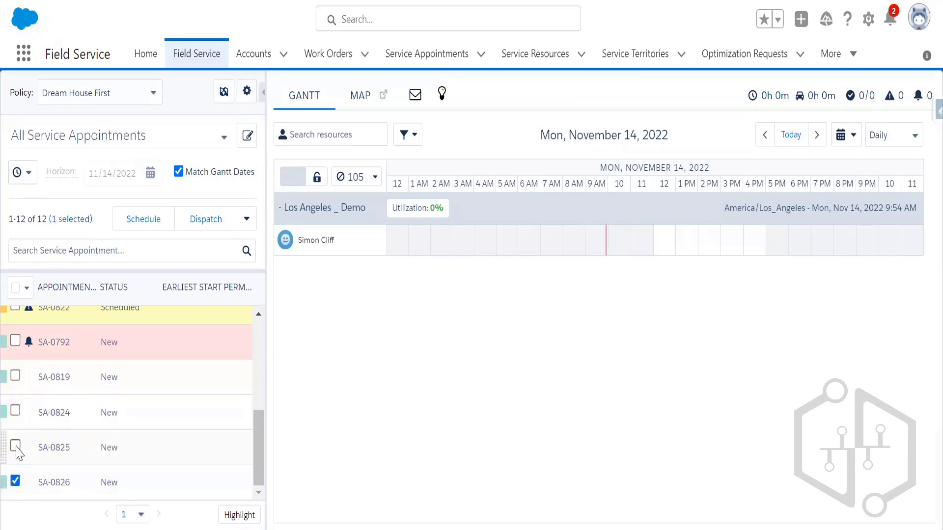
{"action": "left_click", "coordinate": [15, 446]}
{"action": "left_click", "coordinate": [15, 411]}
{"action": "left_click", "coordinate": [16, 376]}
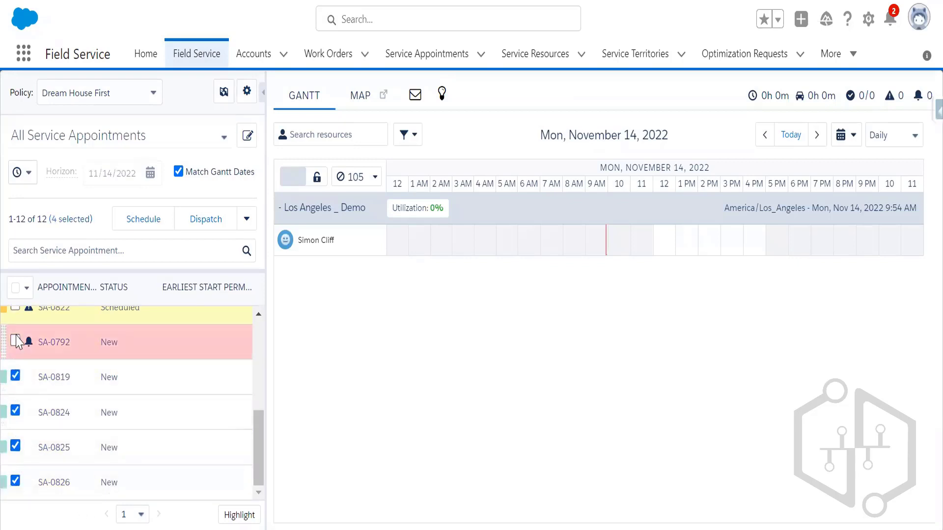
{"action": "left_click", "coordinate": [15, 341]}
{"action": "scroll", "coordinate": [107, 432], "scroll_direction": "up", "scroll_amount": 2}
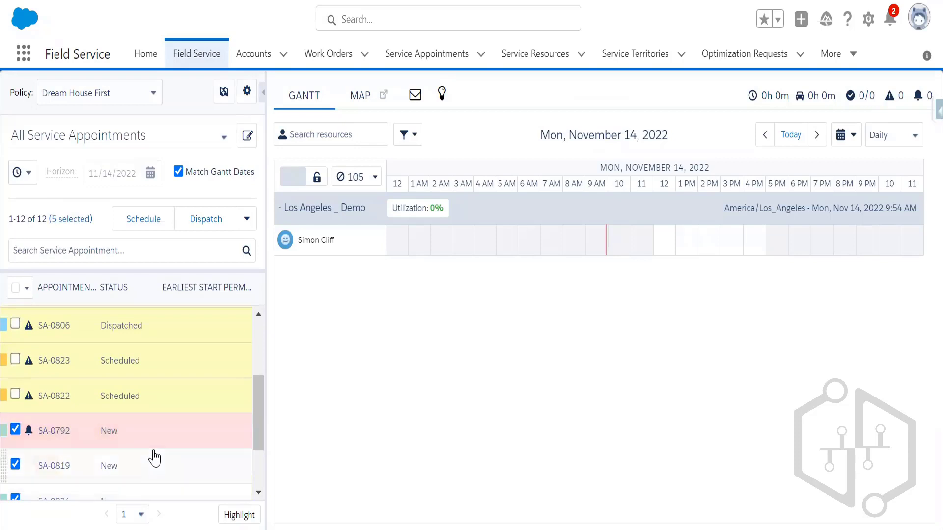
{"action": "scroll", "coordinate": [122, 461], "scroll_direction": "down", "scroll_amount": 2}
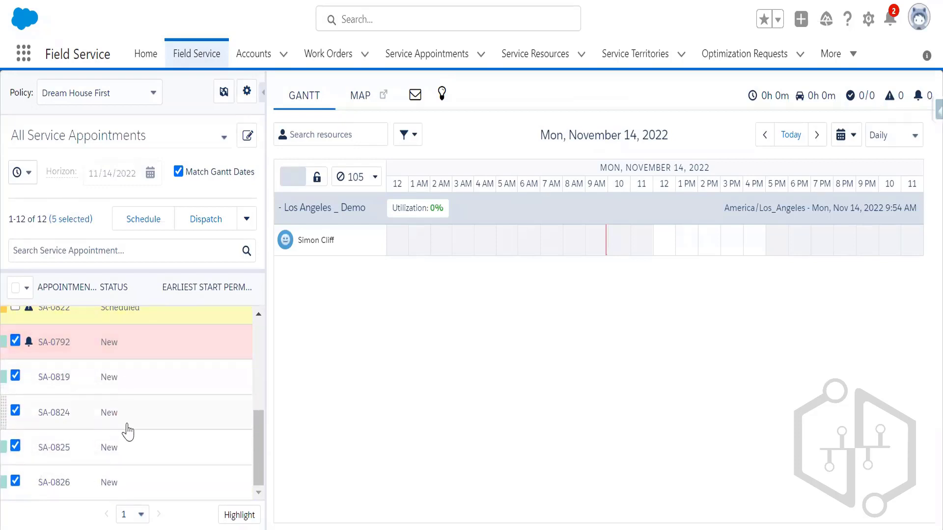
{"action": "scroll", "coordinate": [152, 444], "scroll_direction": "up", "scroll_amount": 3}
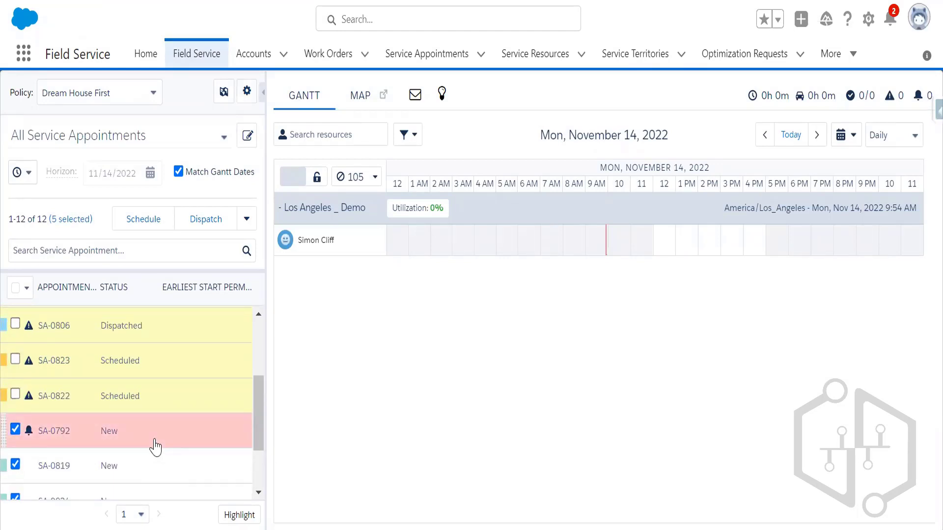
{"action": "scroll", "coordinate": [155, 448], "scroll_direction": "down", "scroll_amount": 3}
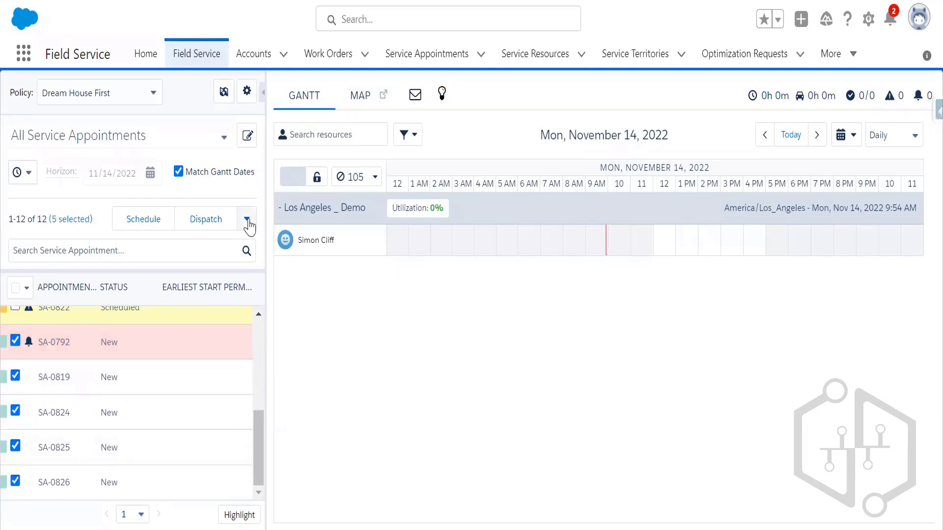
Step: Run an optimization of all service appointments in Los Angeles, New York and Los Angeles _ Demo using the Customer First policy
{"action": "left_click", "coordinate": [248, 222]}
{"action": "left_click", "coordinate": [191, 248]}
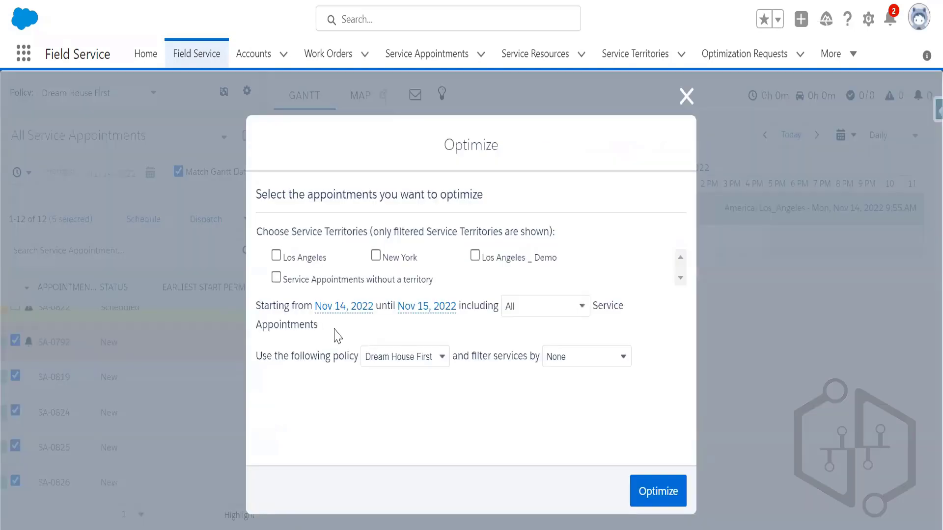
{"action": "left_click_drag", "start_coordinate": [258, 201], "coordinate": [488, 203]}
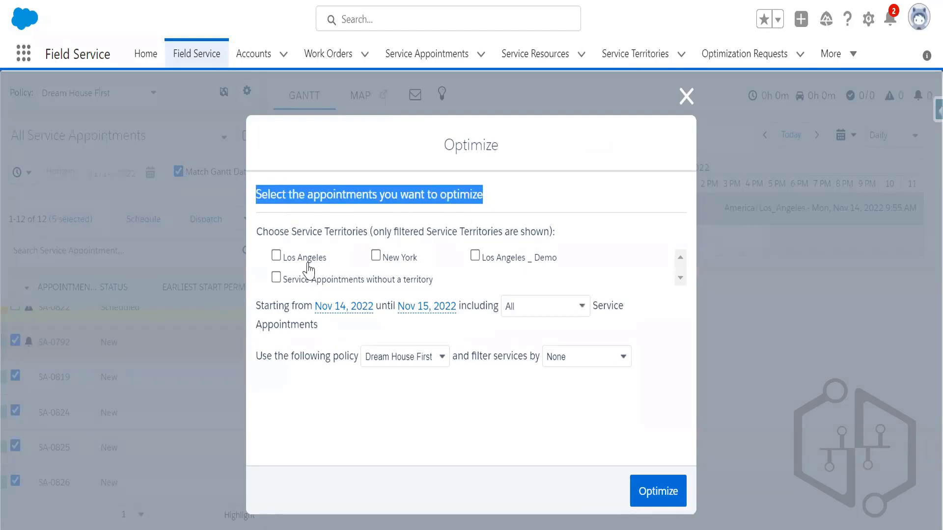
{"action": "left_click", "coordinate": [275, 256]}
{"action": "left_click", "coordinate": [376, 256]}
{"action": "left_click", "coordinate": [476, 256]}
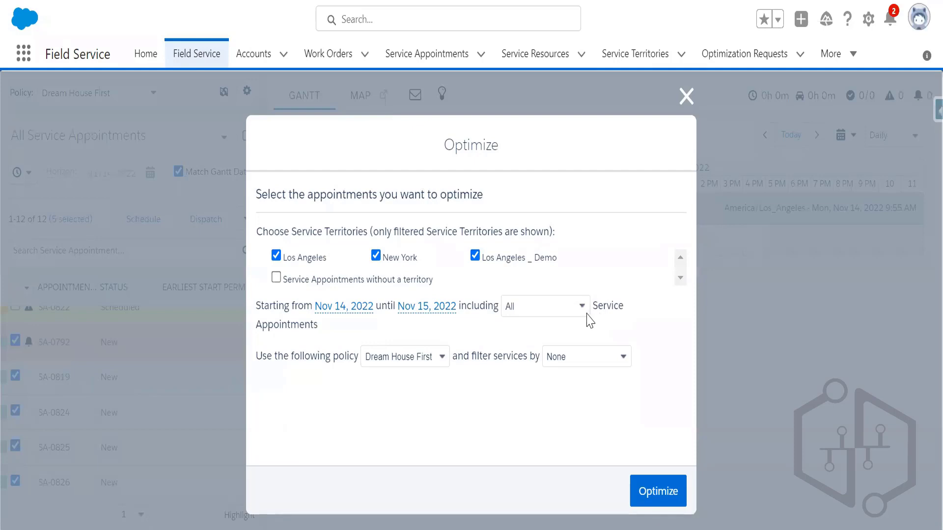
{"action": "left_click", "coordinate": [434, 365]}
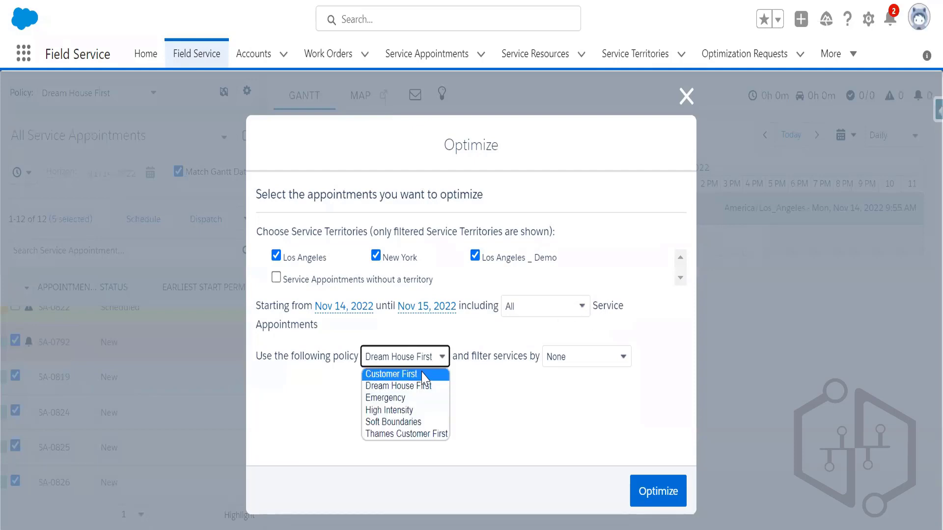
{"action": "left_click", "coordinate": [423, 374]}
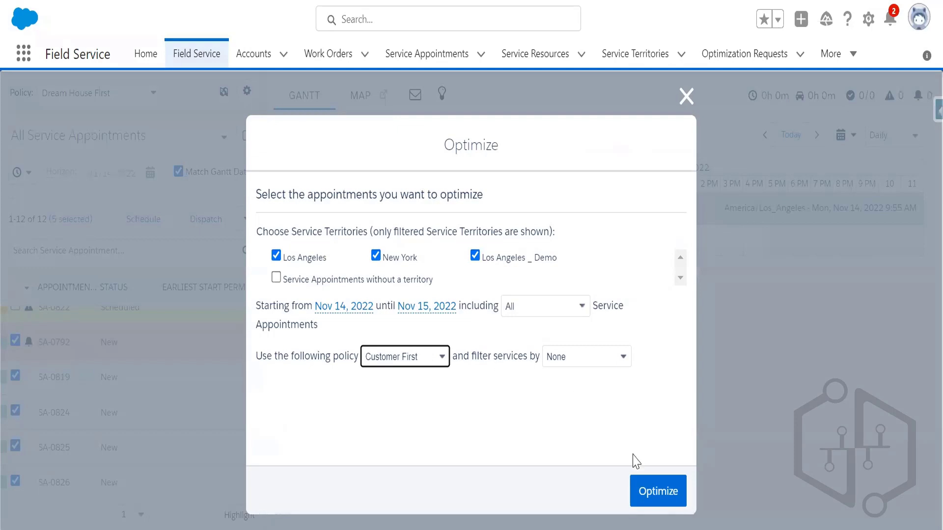
{"action": "left_click", "coordinate": [651, 491]}
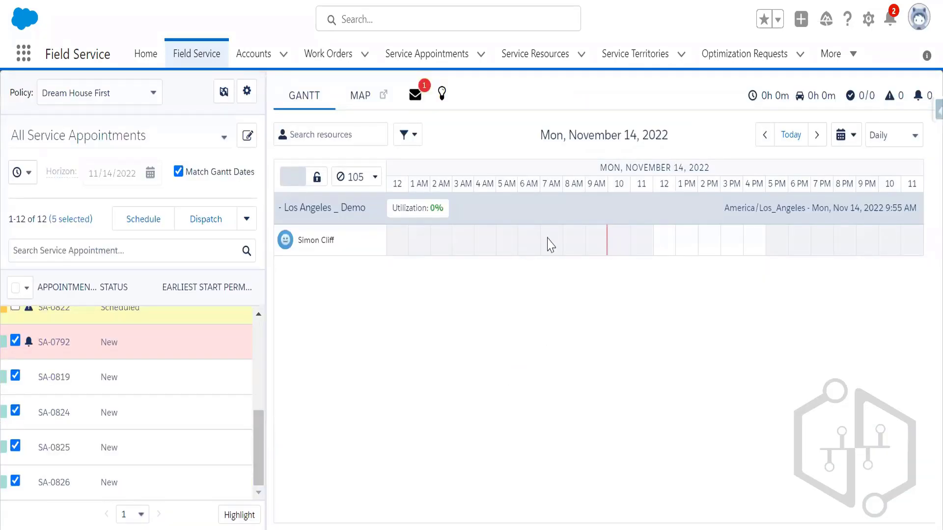
Step: Check the optimization notification and show all optimization requests to review the newest one
{"action": "left_click", "coordinate": [416, 97]}
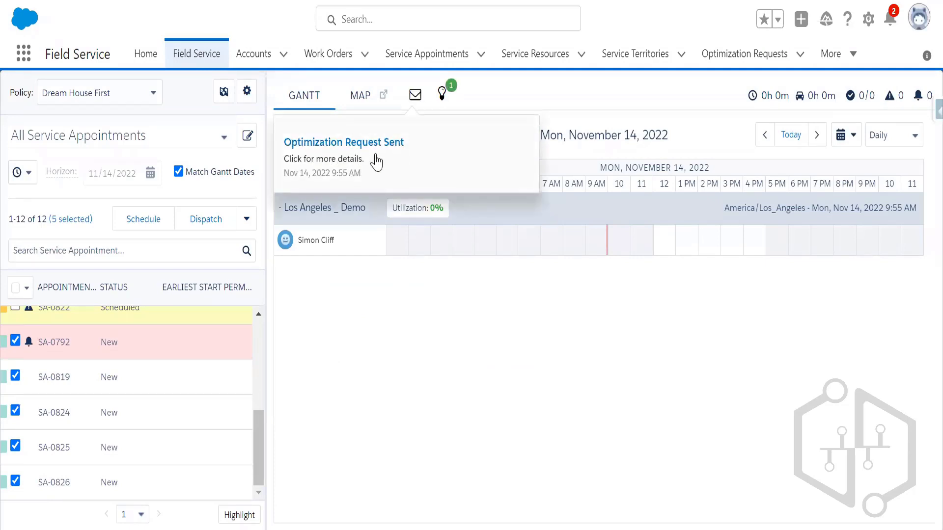
{"action": "left_click", "coordinate": [732, 67]}
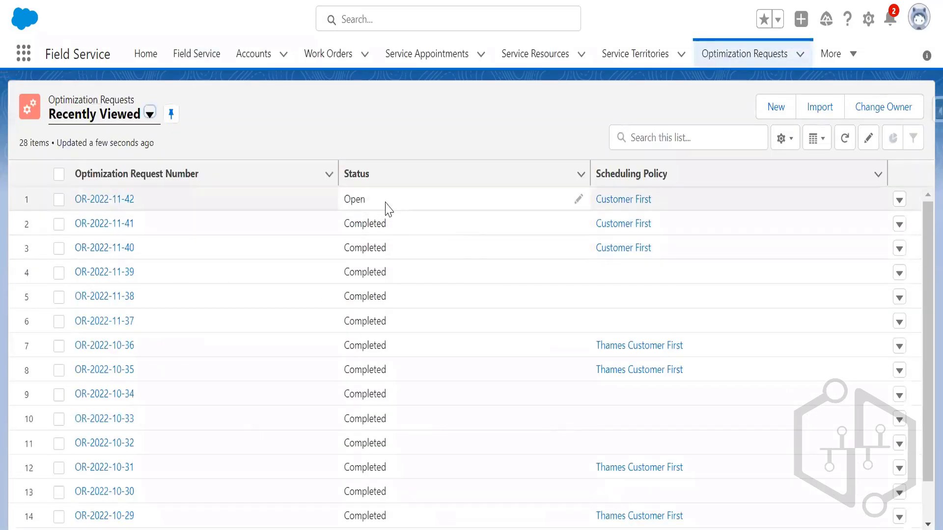
{"action": "left_click", "coordinate": [142, 117]}
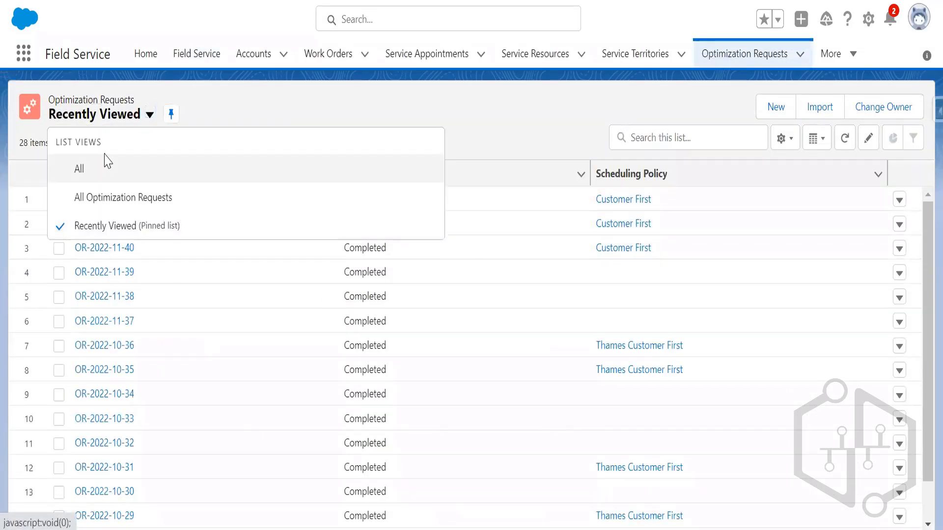
{"action": "left_click", "coordinate": [105, 159]}
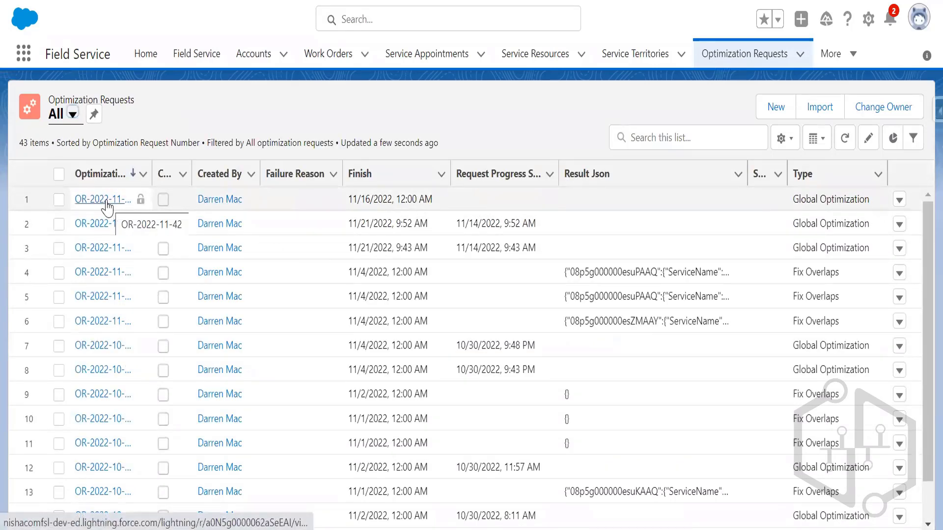
Step: Open Apex Jobs in Setup, refresh the list, and examine the status and Apex class of the latest optimization batch jobs
{"action": "left_click", "coordinate": [196, 54]}
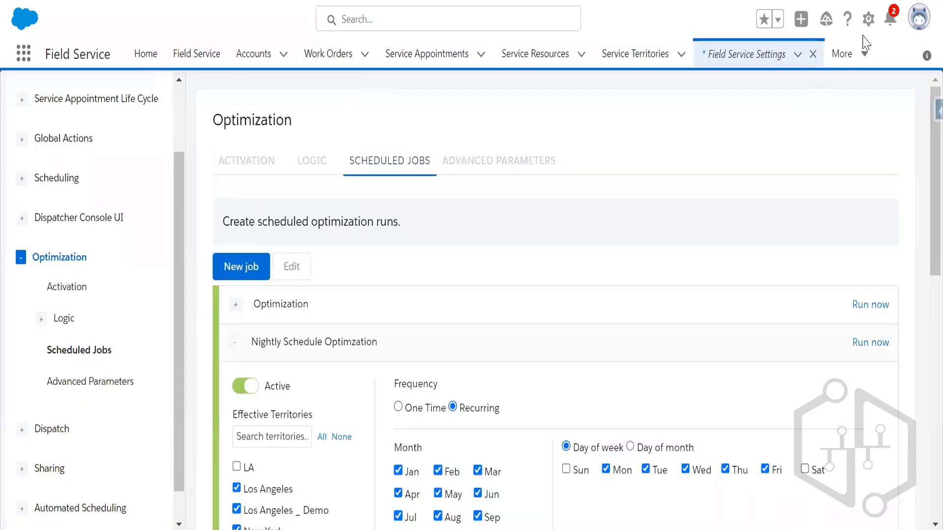
{"action": "left_click", "coordinate": [868, 18]}
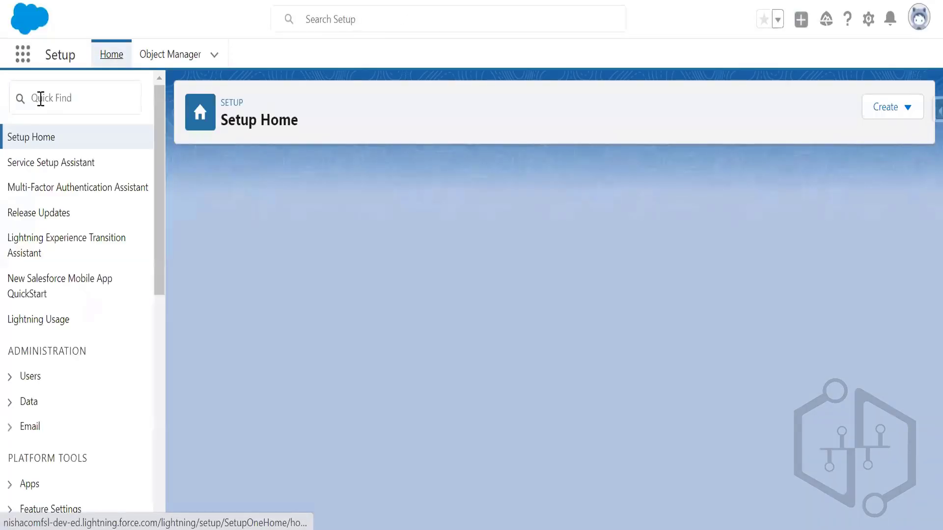
{"action": "left_click", "coordinate": [41, 99]}
{"action": "type", "text": "ap"}
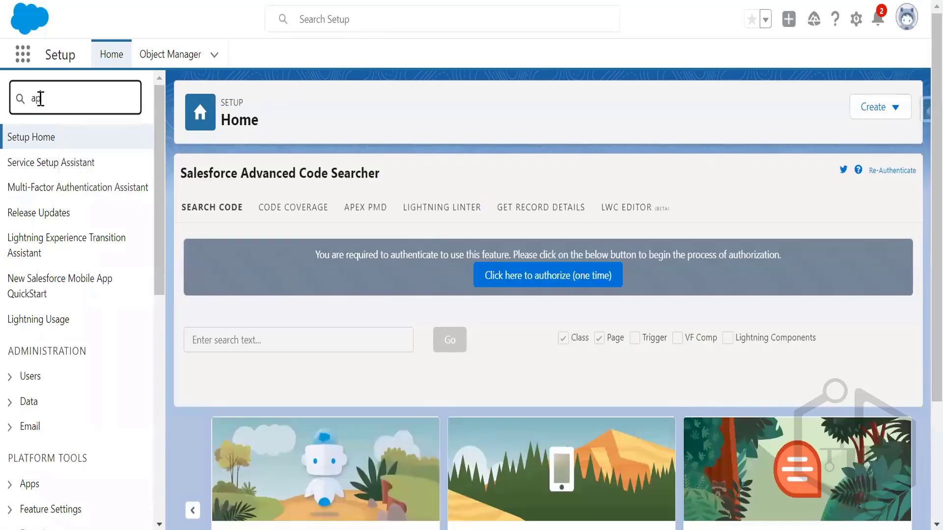
{"action": "type", "text": "ex"}
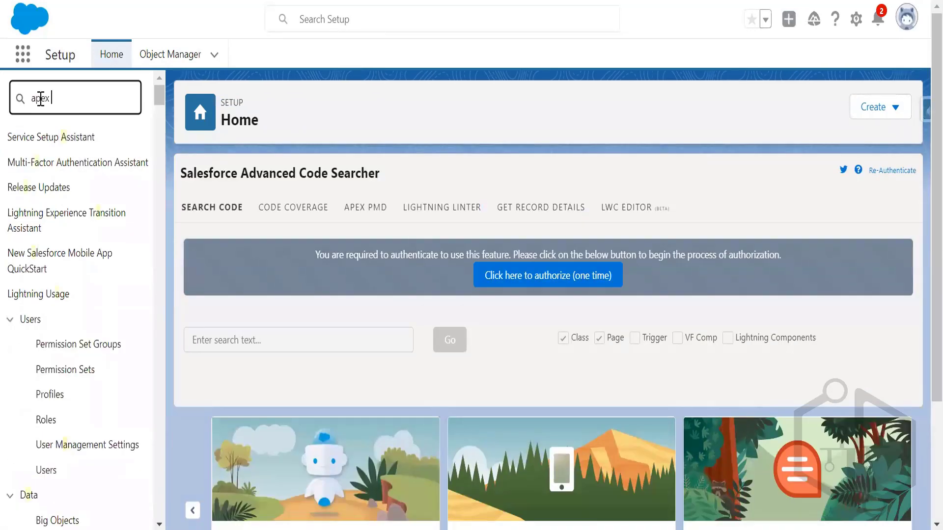
{"action": "type", "text": " job"}
{"action": "left_click", "coordinate": [61, 189]}
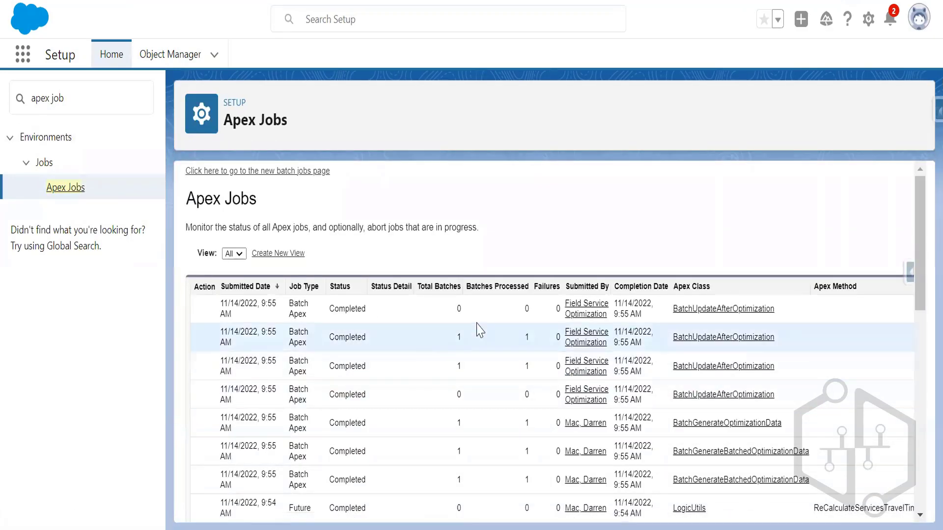
{"action": "key", "text": "F5"}
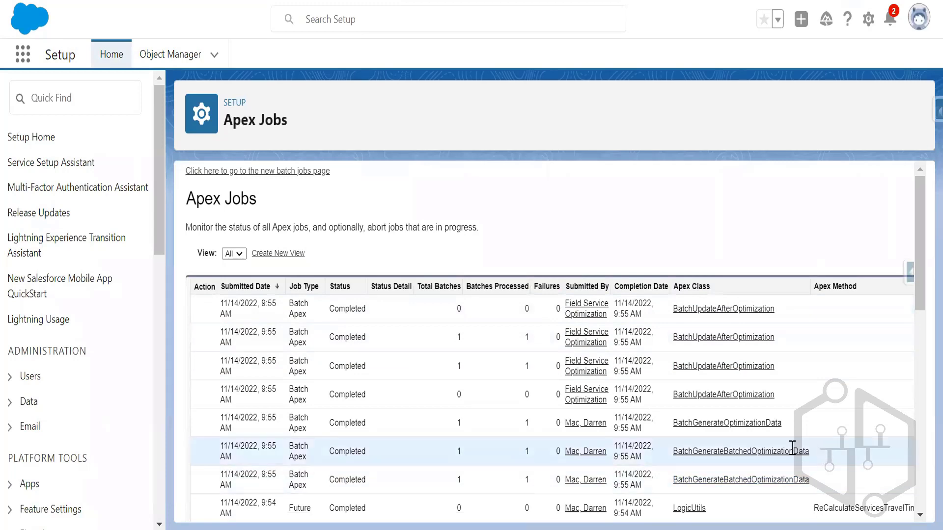
{"action": "left_click_drag", "start_coordinate": [818, 452], "coordinate": [672, 454]}
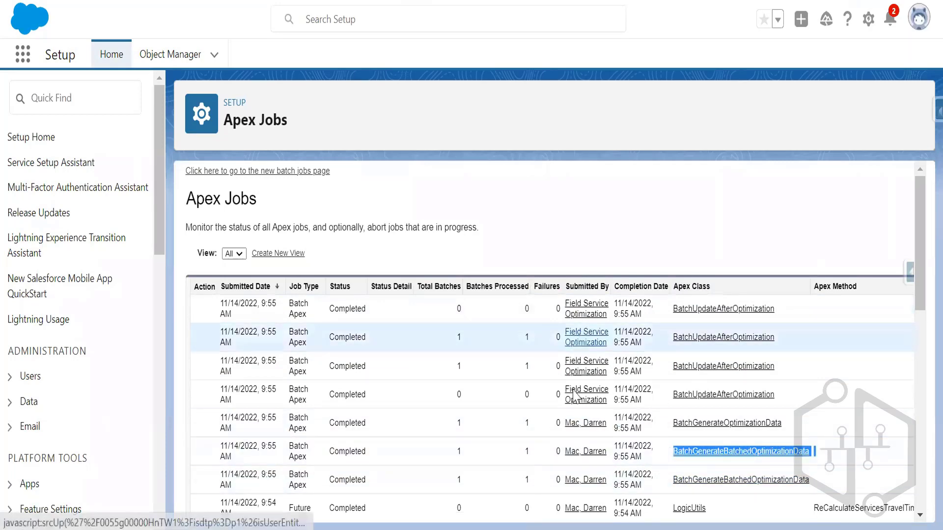
Step: Return to the Field Service console and examine the rule violations on scheduled appointments SA-0825 and SA-0826 in the Gantt
{"action": "left_click", "coordinate": [192, 1]}
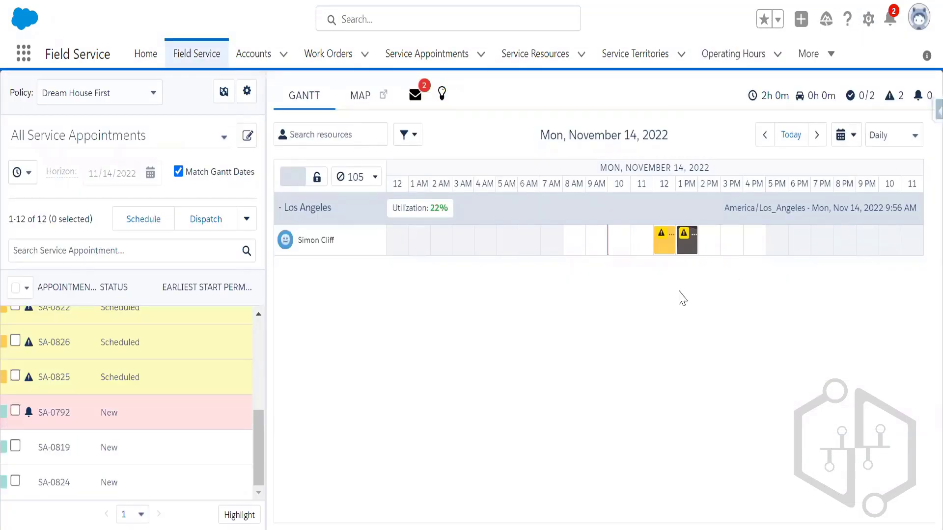
{"action": "left_click", "coordinate": [697, 334]}
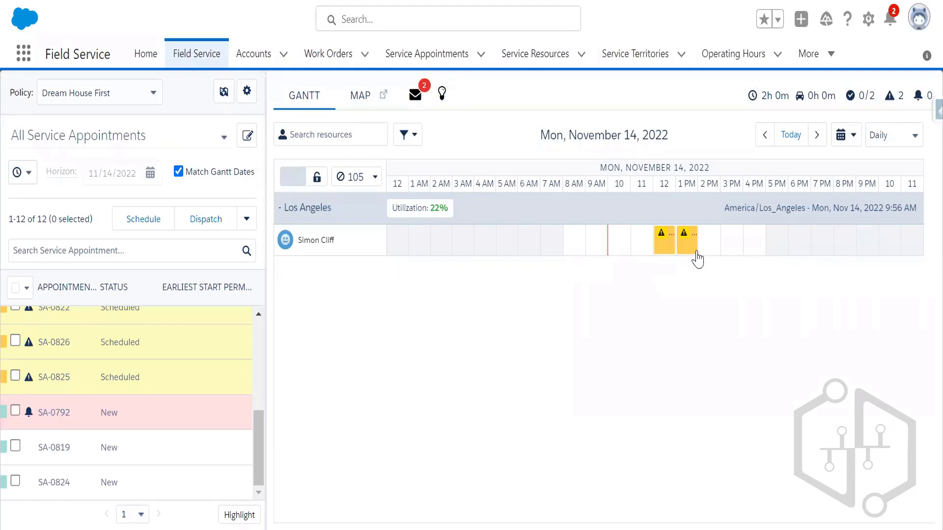
{"action": "mouse_move", "coordinate": [680, 254]}
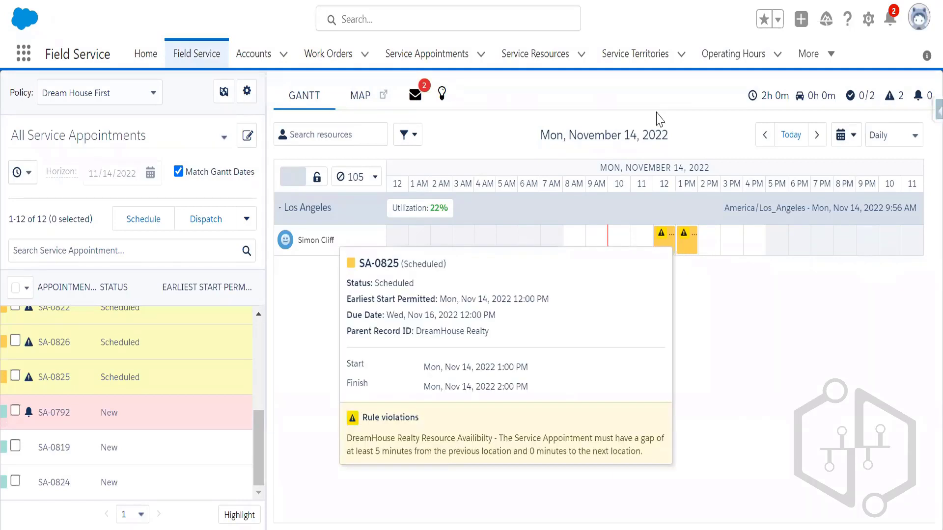
{"action": "mouse_move", "coordinate": [659, 244]}
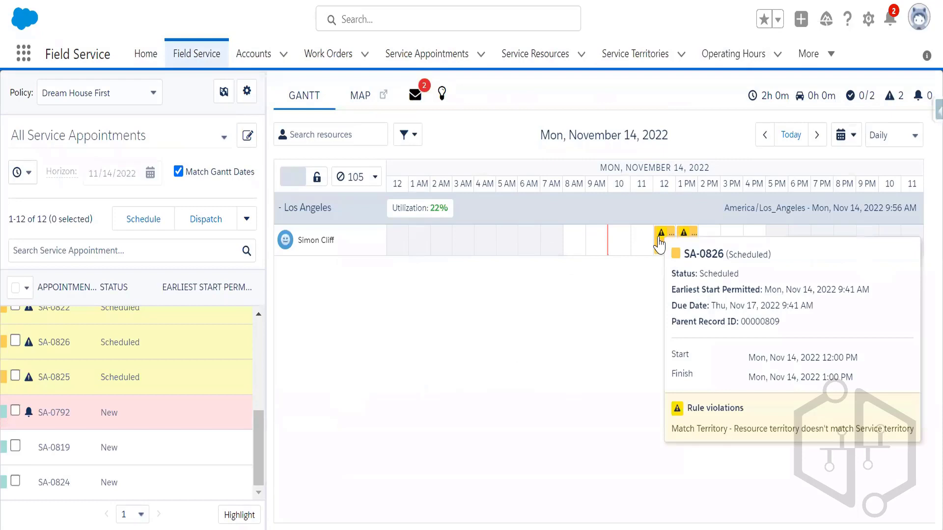
Step: Review the dispatcher console's unread notifications, close them, and reload the console
{"action": "left_click", "coordinate": [415, 95]}
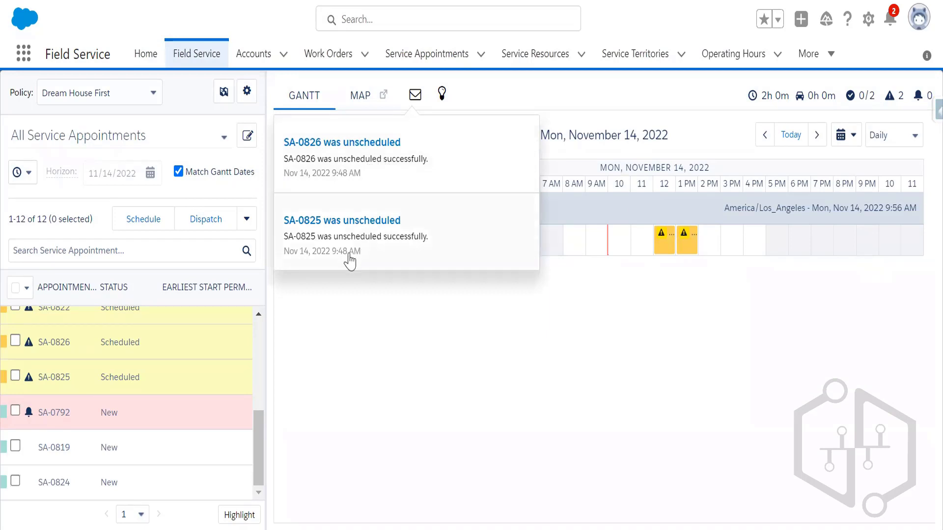
{"action": "left_click", "coordinate": [561, 101]}
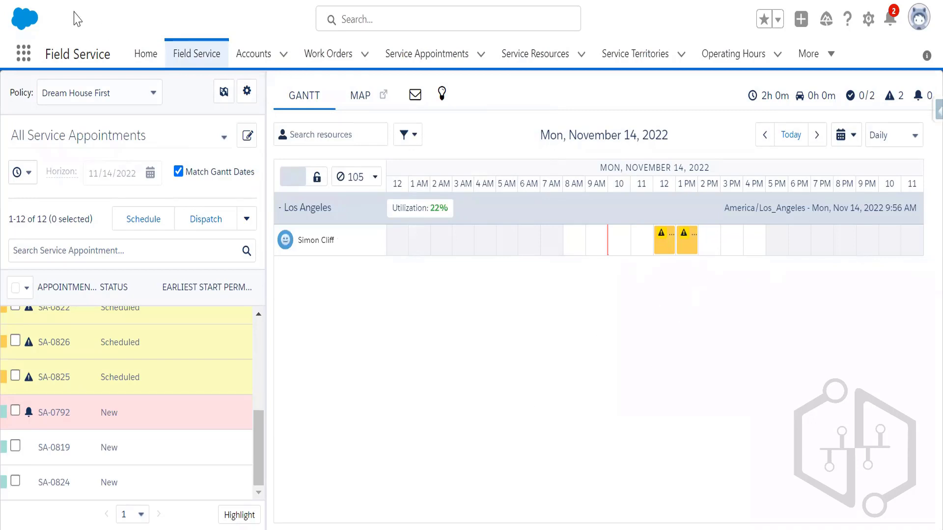
{"action": "key", "text": "F5"}
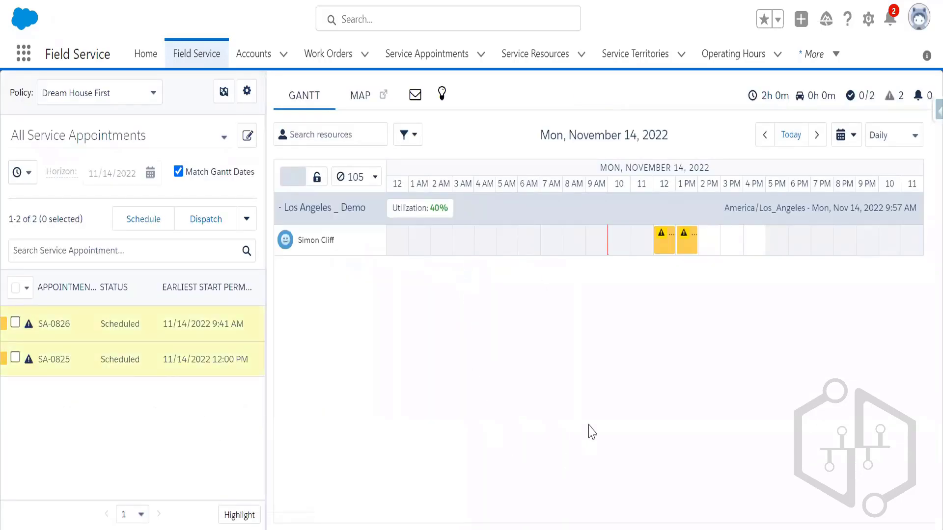
Step: Check the latest Global Optimization request's status and re-examine the rule violation on appointment SA-0826 in the reloaded Gantt
{"action": "left_click", "coordinate": [441, 94]}
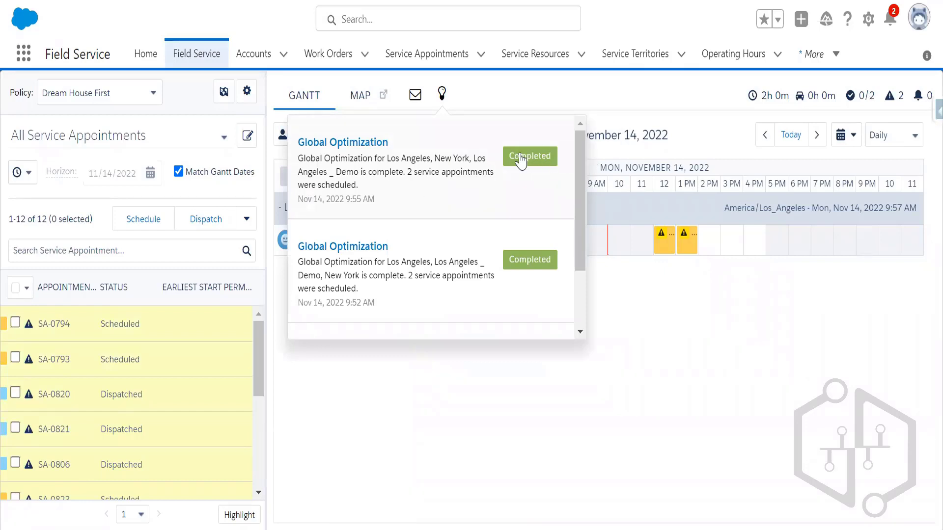
{"action": "left_click", "coordinate": [692, 290]}
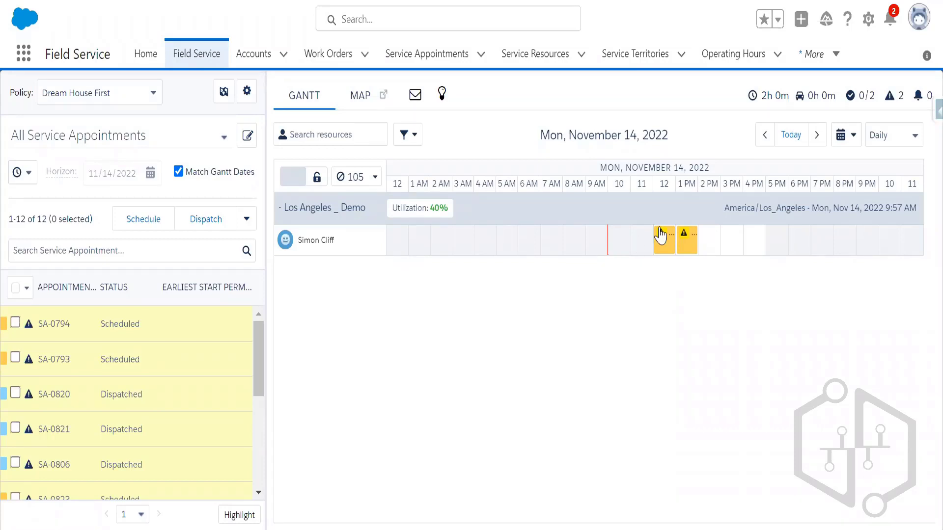
{"action": "mouse_move", "coordinate": [659, 234]}
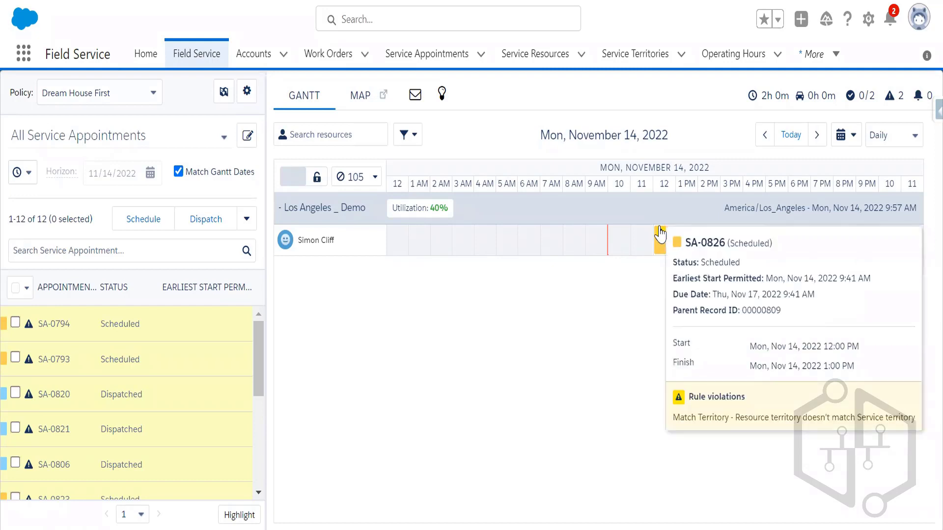